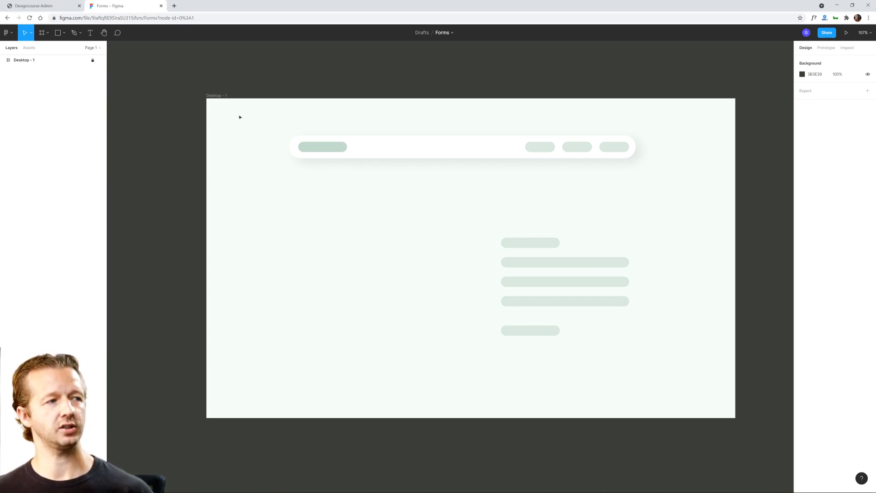
{"action": "left_click_drag", "start_coordinate": [222, 111], "coordinate": [691, 391]}
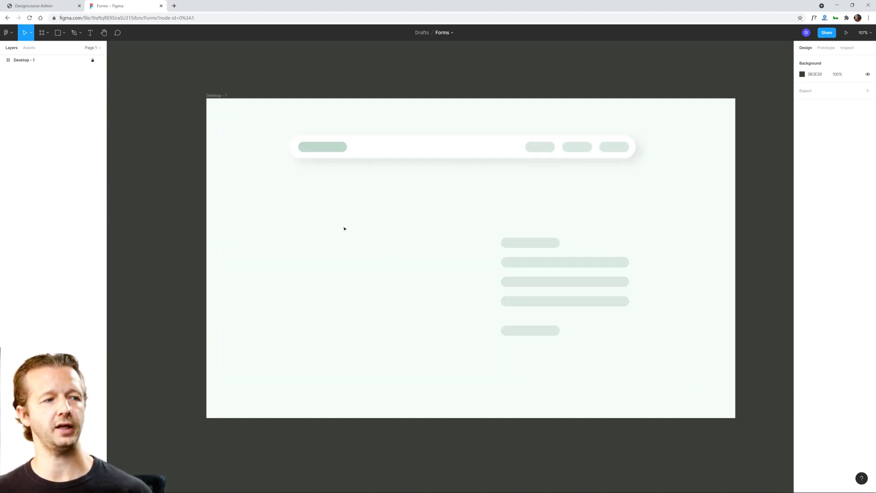
{"action": "left_click_drag", "start_coordinate": [298, 191], "coordinate": [472, 360]}
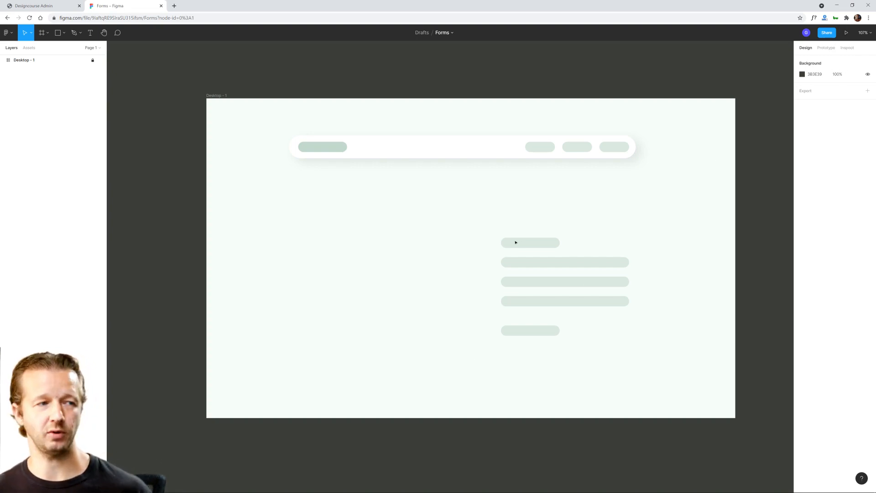
{"action": "left_click_drag", "start_coordinate": [323, 218], "coordinate": [334, 227]}
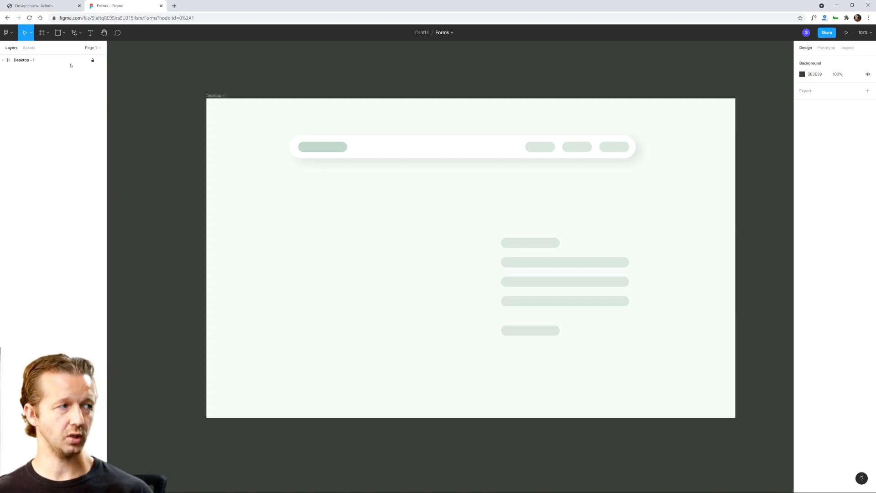
Step: Add the heading text "Submit your details" in the empty area below the navigation bar's logo placeholder
{"action": "left_click", "coordinate": [87, 36]}
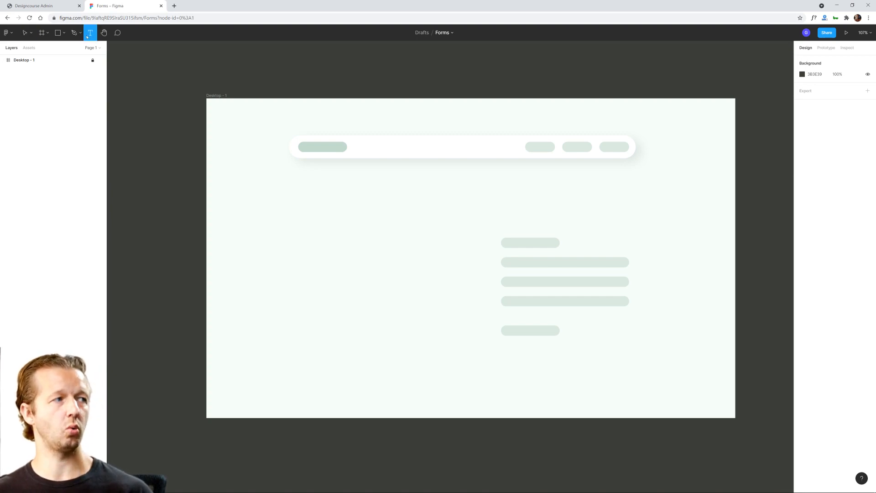
{"action": "left_click", "coordinate": [298, 202]}
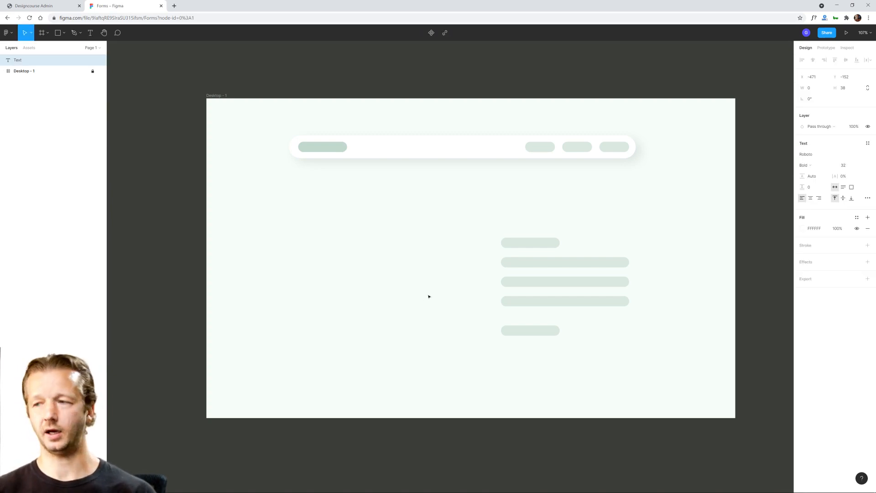
{"action": "type", "text": "Submit your details"}
{"action": "key", "text": "Escape"}
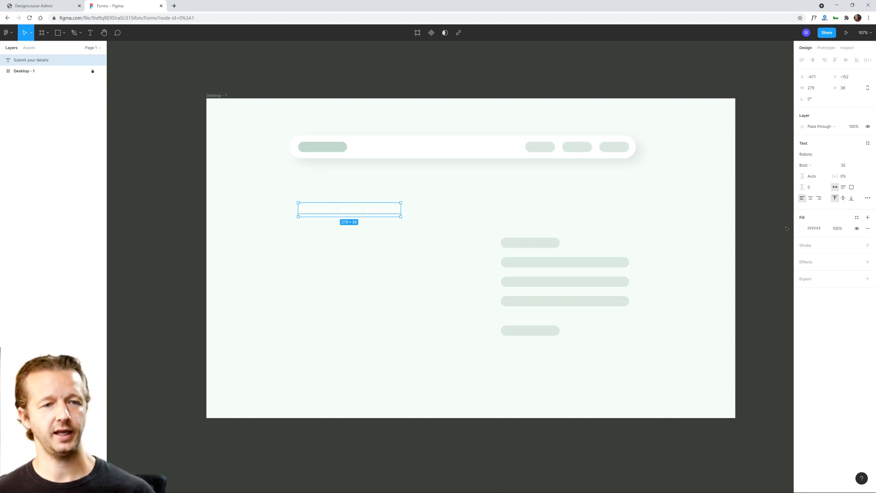
Step: Set the heading's fill colour to black
{"action": "left_click", "coordinate": [803, 229]}
{"action": "left_click_drag", "start_coordinate": [721, 273], "coordinate": [697, 345]}
{"action": "left_click", "coordinate": [365, 247]}
Step: Move the heading below the navigation bar, with its left edge in line with the logo placeholder's left edge
{"action": "left_click_drag", "start_coordinate": [328, 216], "coordinate": [352, 216]}
{"action": "key", "text": "ctrl+z"}
{"action": "key", "text": "ctrl+z"}
{"action": "scroll", "coordinate": [283, 149], "scroll_direction": "up", "scroll_amount": 10}
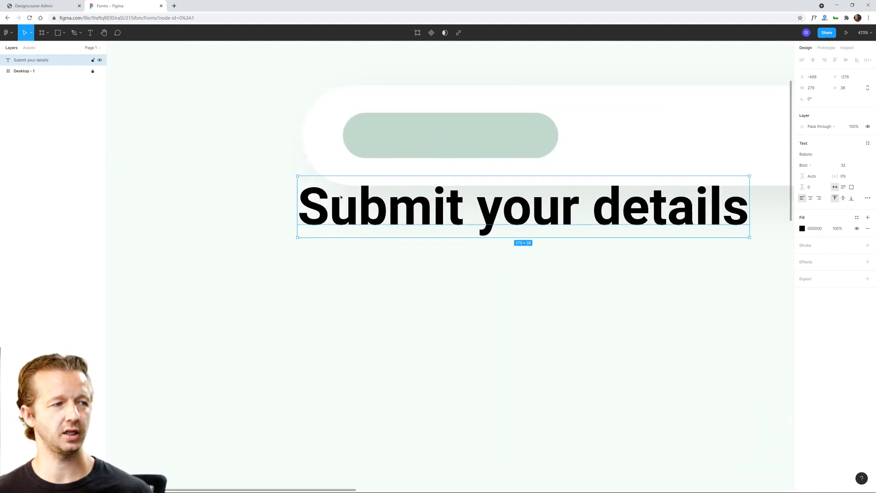
{"action": "left_click_drag", "start_coordinate": [331, 205], "coordinate": [374, 231]}
{"action": "left_click", "coordinate": [344, 138]}
{"action": "left_click_drag", "start_coordinate": [343, 138], "coordinate": [345, 243]}
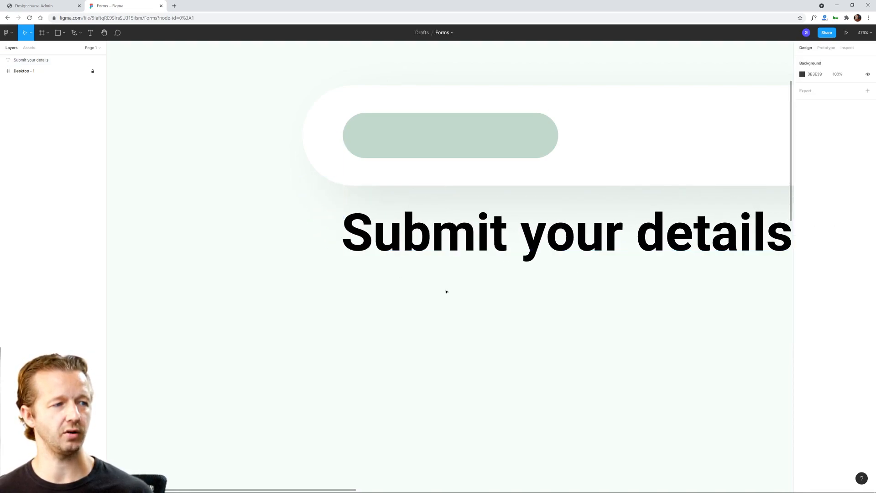
{"action": "scroll", "coordinate": [463, 303], "scroll_direction": "down", "scroll_amount": 5}
{"action": "left_click_drag", "start_coordinate": [542, 317], "coordinate": [469, 225]}
{"action": "left_click_drag", "start_coordinate": [416, 192], "coordinate": [416, 237]}
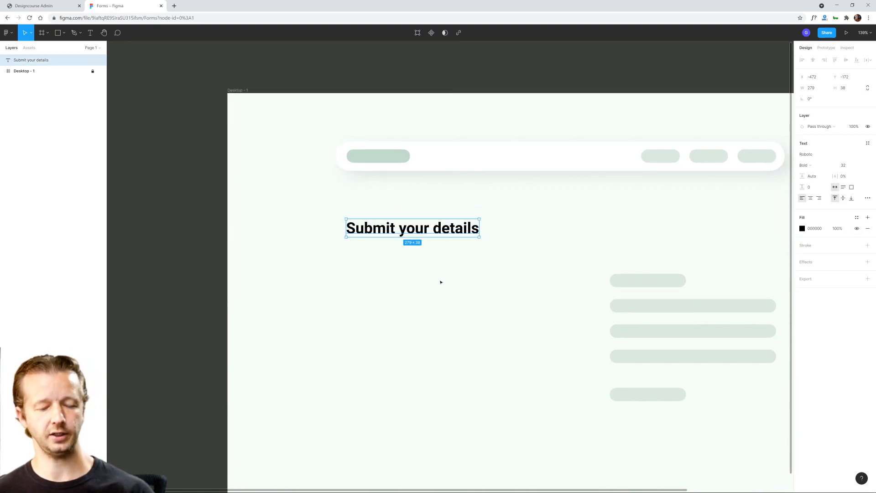
Step: Show the rulers, place a vertical guide at the logo placeholder's left edge, and adjust the heading against it
{"action": "key", "text": "shift+r"}
{"action": "left_click_drag", "start_coordinate": [110, 132], "coordinate": [348, 169]}
{"action": "left_click_drag", "start_coordinate": [387, 232], "coordinate": [386, 230]}
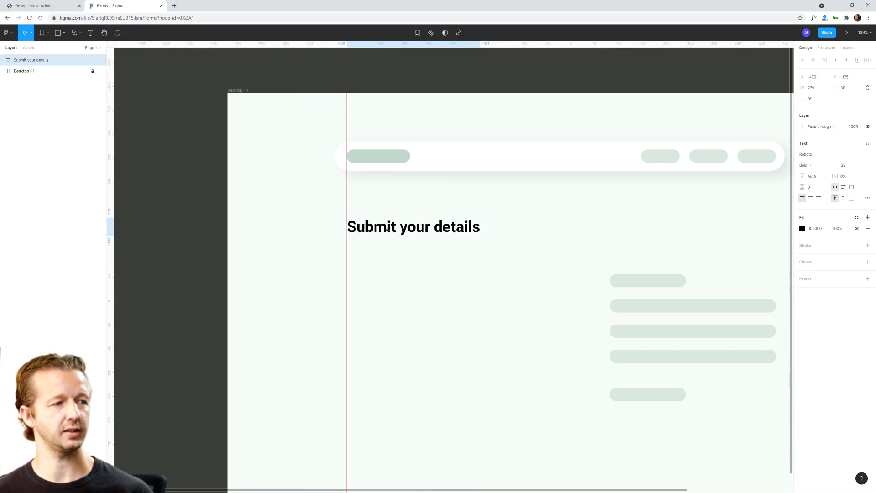
{"action": "left_click", "coordinate": [411, 262]}
{"action": "scroll", "coordinate": [499, 275], "scroll_direction": "down", "scroll_amount": 2}
{"action": "scroll", "coordinate": [456, 265], "scroll_direction": "down", "scroll_amount": 3}
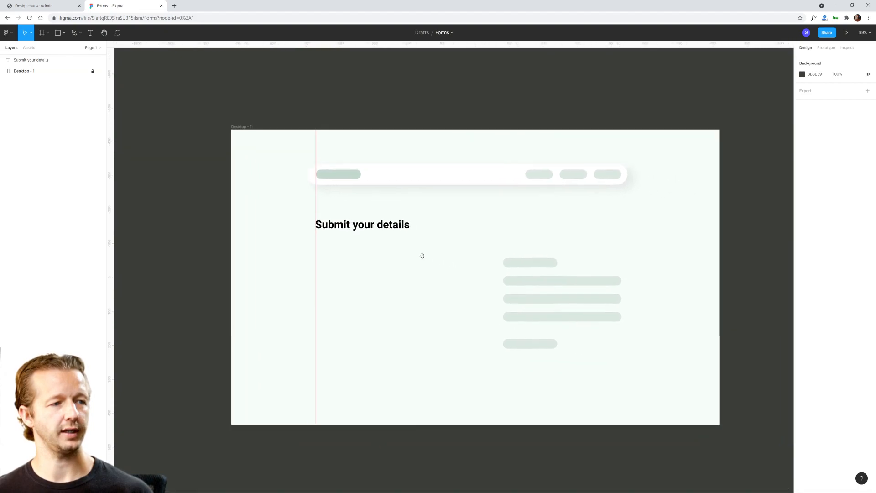
Step: Nudge the heading up slightly and hide the rulers
{"action": "left_click", "coordinate": [338, 224]}
{"action": "key", "text": "Up"}
{"action": "key", "text": "Up"}
{"action": "key", "text": "Up"}
{"action": "key", "text": "Up"}
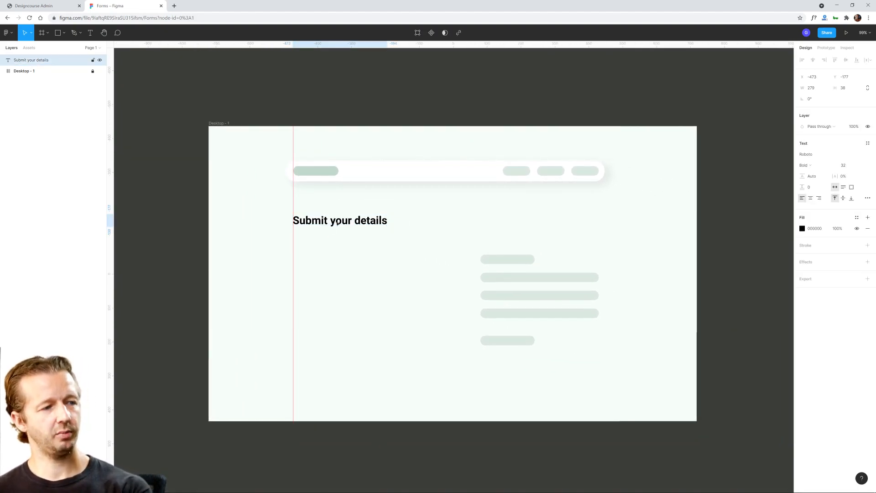
{"action": "left_click", "coordinate": [350, 259]}
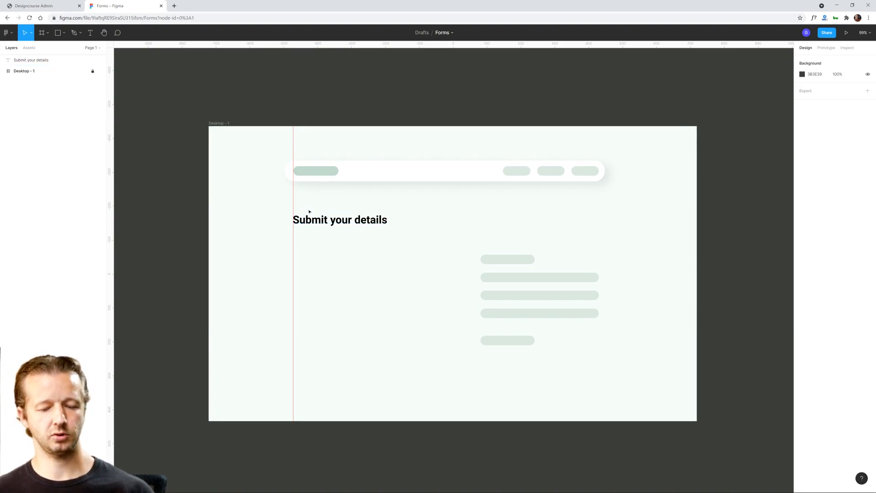
{"action": "key", "text": "shift+r"}
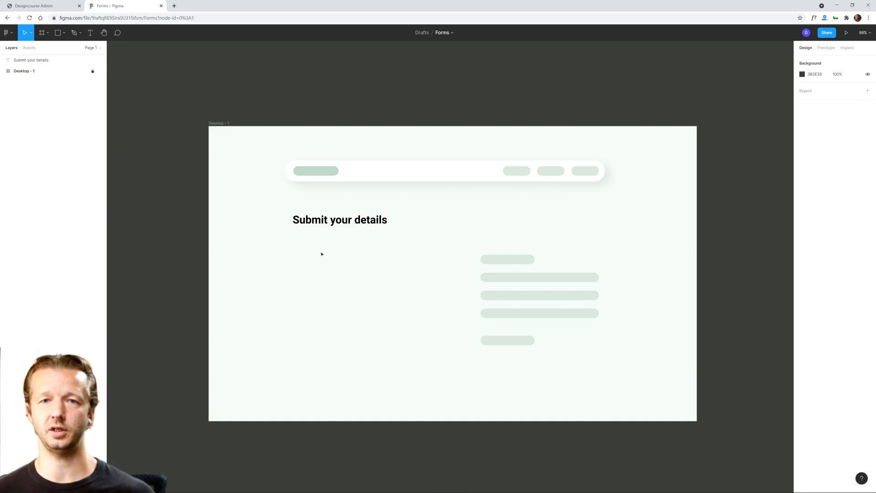
Step: Add a text label "Name" below the heading, starting at the heading's left edge
{"action": "left_click", "coordinate": [90, 32]}
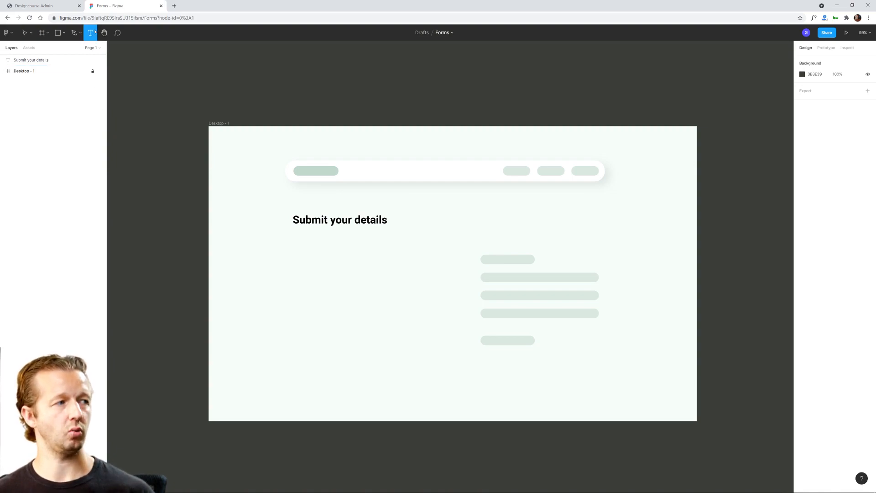
{"action": "left_click", "coordinate": [293, 252]}
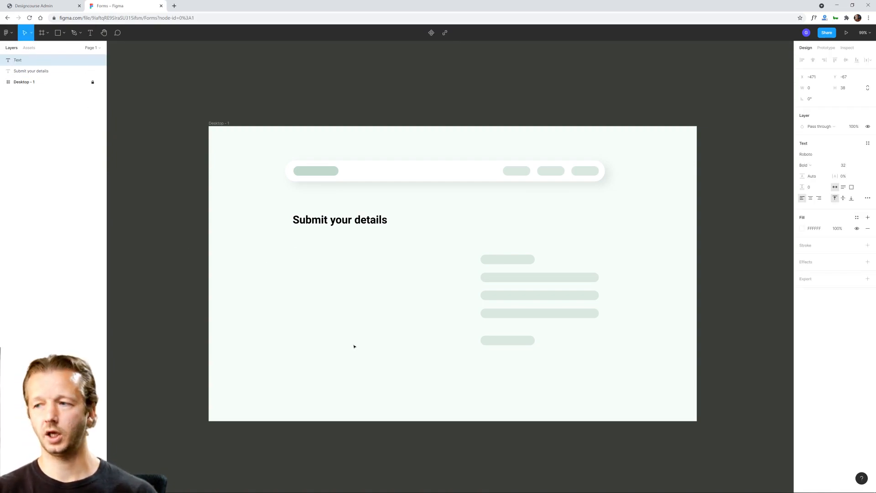
{"action": "type", "text": "Name"}
{"action": "key", "text": "Escape"}
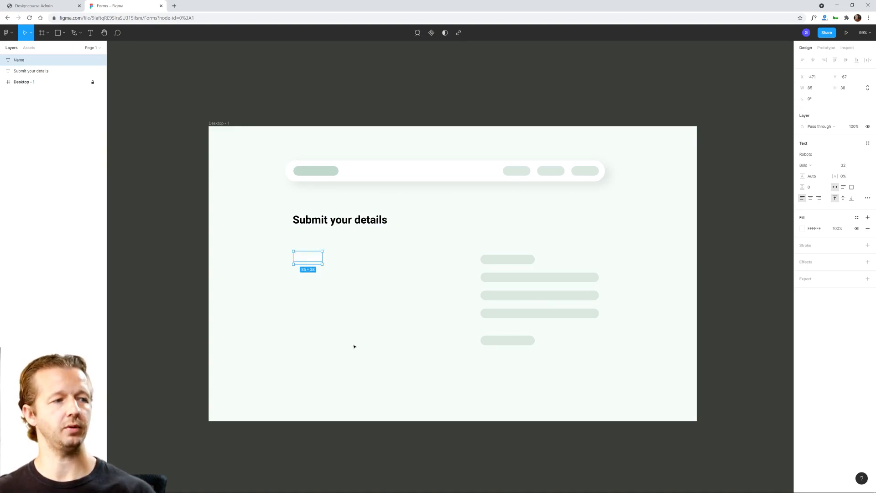
Step: Set the Name label's fill colour to black (000000)
{"action": "left_click", "coordinate": [802, 229]}
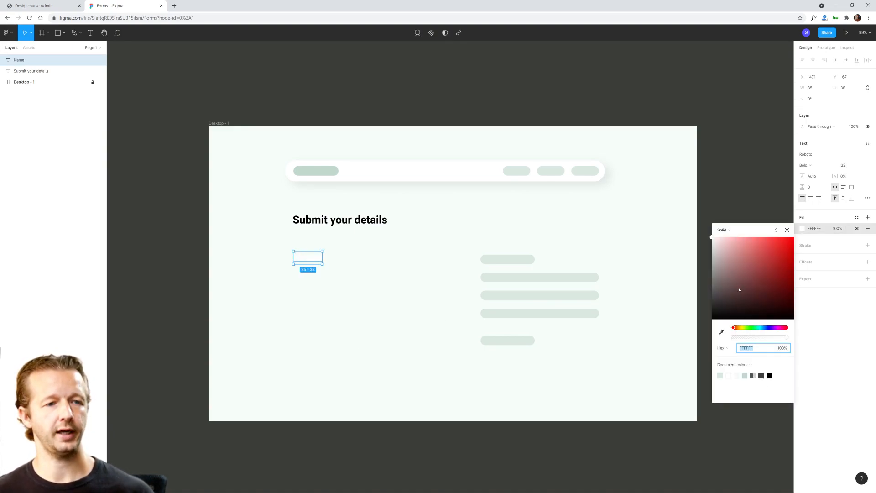
{"action": "type", "text": "000"}
{"action": "key", "text": "Return"}
{"action": "key", "text": "Escape"}
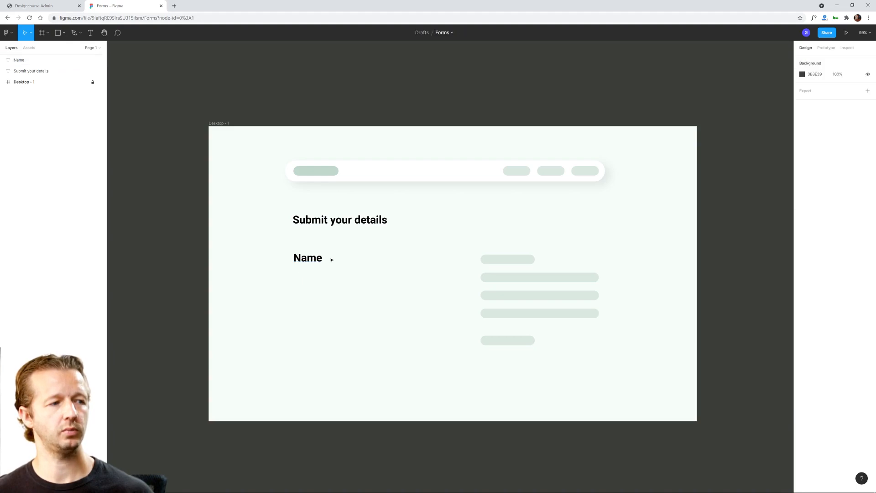
{"action": "left_click", "coordinate": [440, 295]}
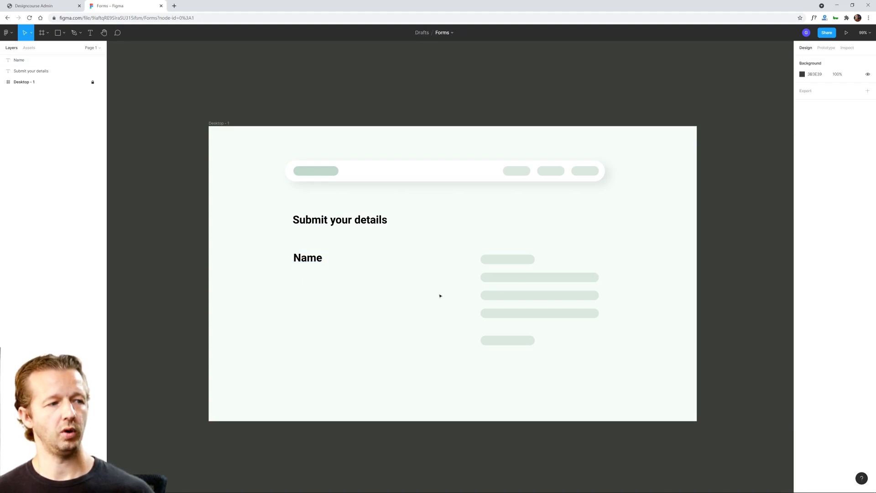
Step: Reduce the Name label's font size to 18
{"action": "scroll", "coordinate": [371, 262], "scroll_direction": "up", "scroll_amount": 2}
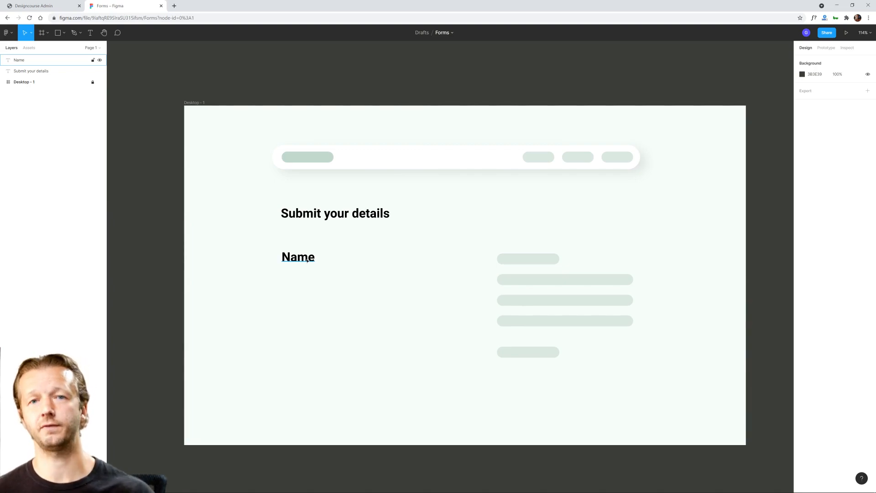
{"action": "left_click", "coordinate": [347, 215]}
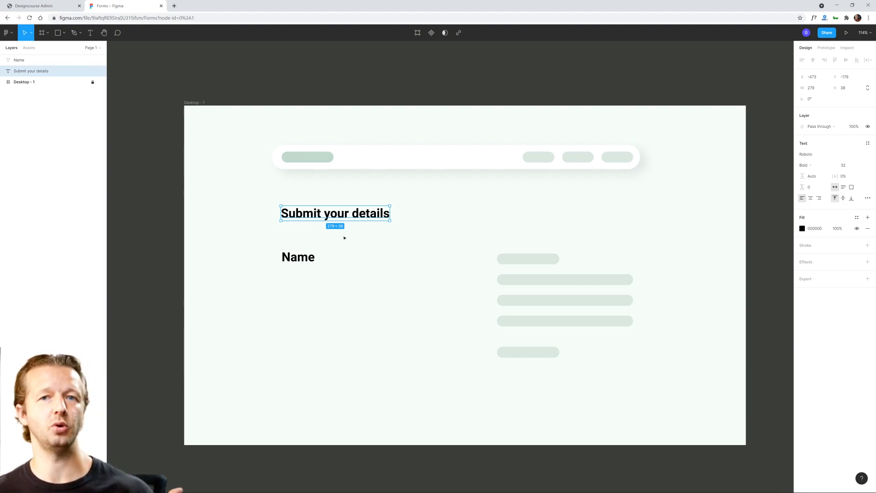
{"action": "left_click", "coordinate": [308, 259]}
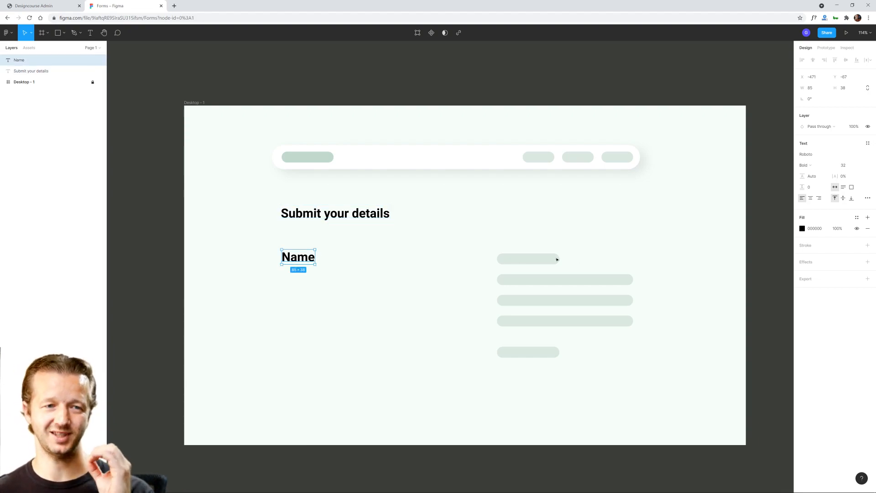
{"action": "left_click", "coordinate": [847, 166]}
{"action": "type", "text": "22"}
{"action": "key", "text": "Return"}
{"action": "type", "text": "16"}
{"action": "key", "text": "Return"}
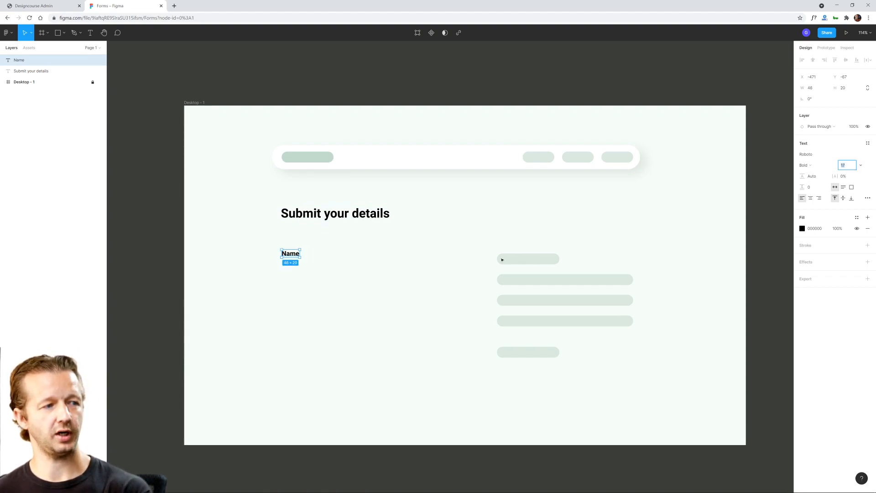
{"action": "type", "text": "18"}
{"action": "key", "text": "Return"}
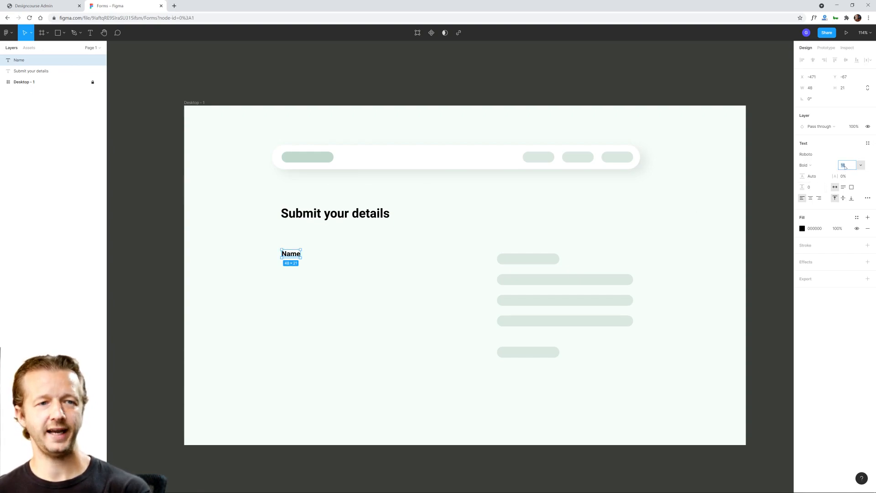
{"action": "left_click", "coordinate": [384, 271]}
{"action": "left_click", "coordinate": [294, 258]}
{"action": "left_click", "coordinate": [367, 278]}
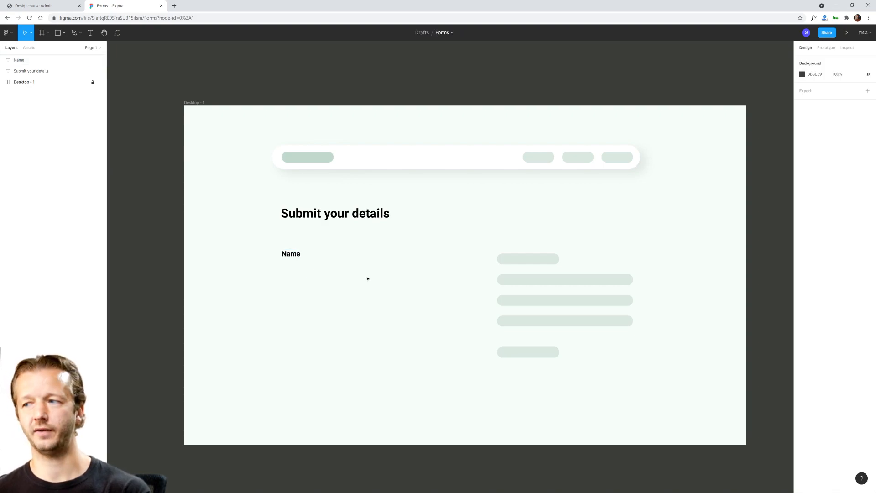
{"action": "left_click", "coordinate": [326, 213]}
{"action": "left_click", "coordinate": [291, 254]}
{"action": "left_click", "coordinate": [315, 208]}
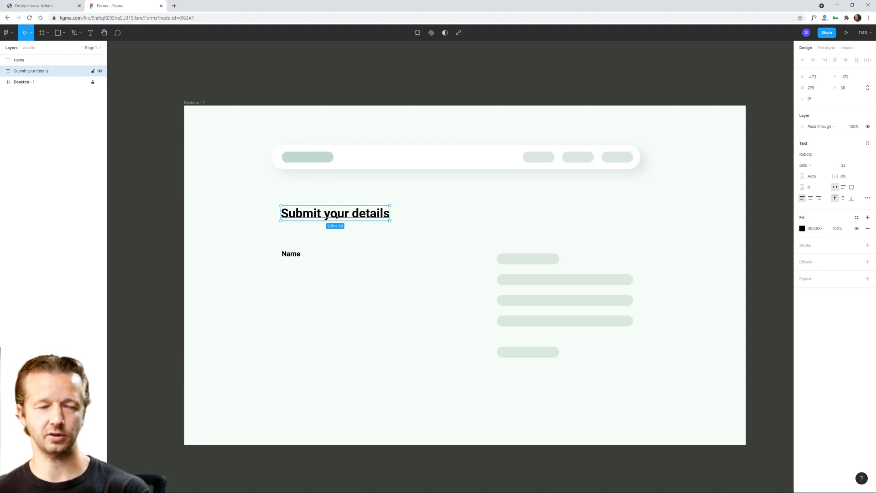
{"action": "double_click", "coordinate": [362, 216]}
{"action": "left_click", "coordinate": [349, 214]}
{"action": "left_click", "coordinate": [354, 232]}
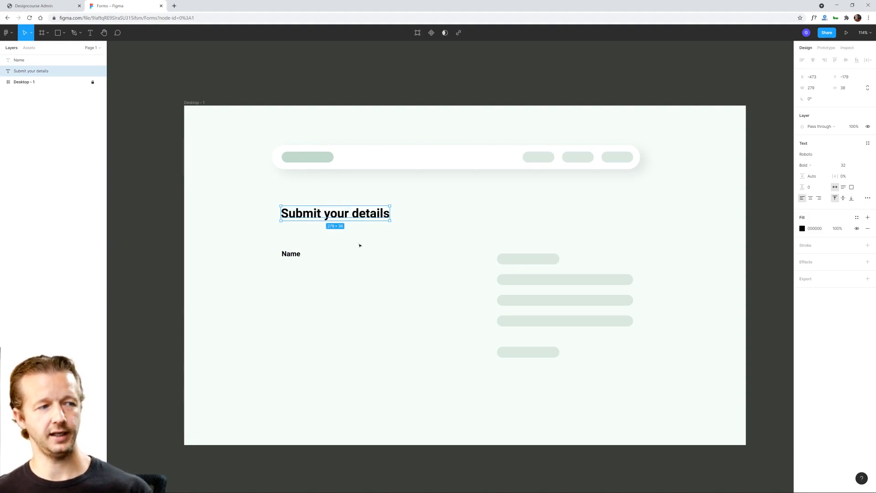
{"action": "left_click", "coordinate": [367, 263]}
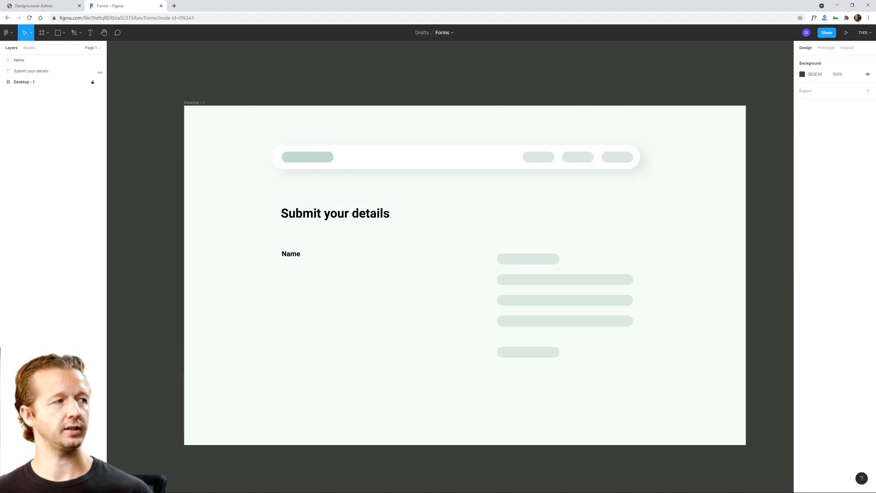
Step: Show the rulers and draw a rectangle about 367 px wide directly below the Name label, starting at the vertical guide
{"action": "left_click", "coordinate": [57, 33]}
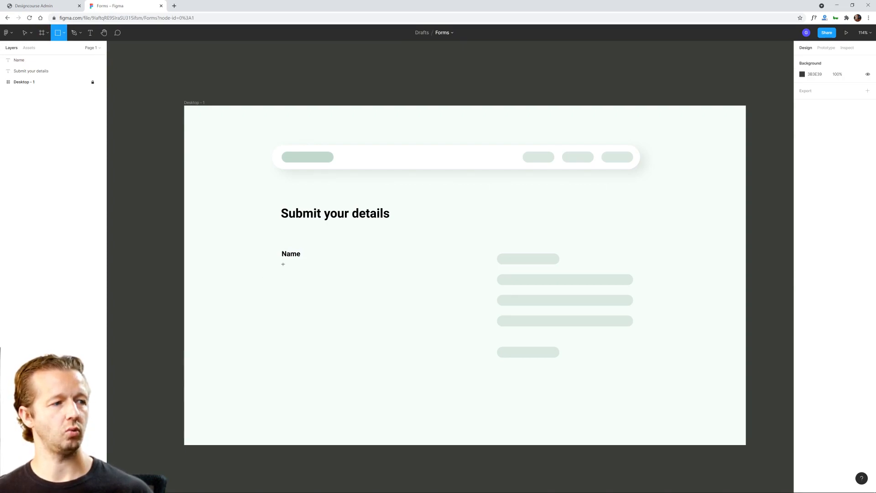
{"action": "key", "text": "shift+r"}
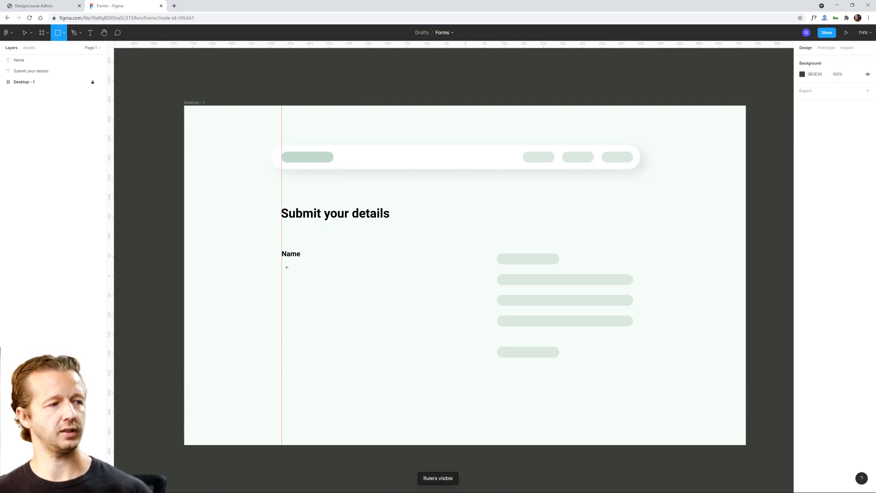
{"action": "scroll", "coordinate": [282, 263], "scroll_direction": "up", "scroll_amount": 5}
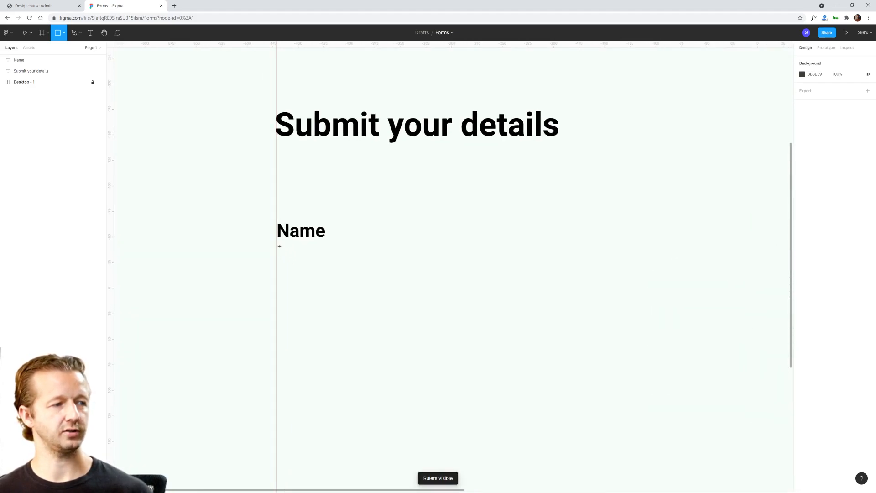
{"action": "mouse_move", "coordinate": [277, 245]}
{"action": "left_mouse_down"}
{"action": "mouse_move", "coordinate": [358, 302]}
{"action": "mouse_move", "coordinate": [448, 260]}
{"action": "mouse_move", "coordinate": [477, 280]}
{"action": "mouse_move", "coordinate": [518, 277]}
{"action": "mouse_move", "coordinate": [514, 285]}
{"action": "mouse_move", "coordinate": [615, 295]}
{"action": "mouse_move", "coordinate": [645, 287]}
{"action": "mouse_move", "coordinate": [674, 298]}
{"action": "mouse_move", "coordinate": [652, 299]}
{"action": "mouse_move", "coordinate": [636, 273]}
{"action": "mouse_move", "coordinate": [639, 322]}
{"action": "left_mouse_up"}
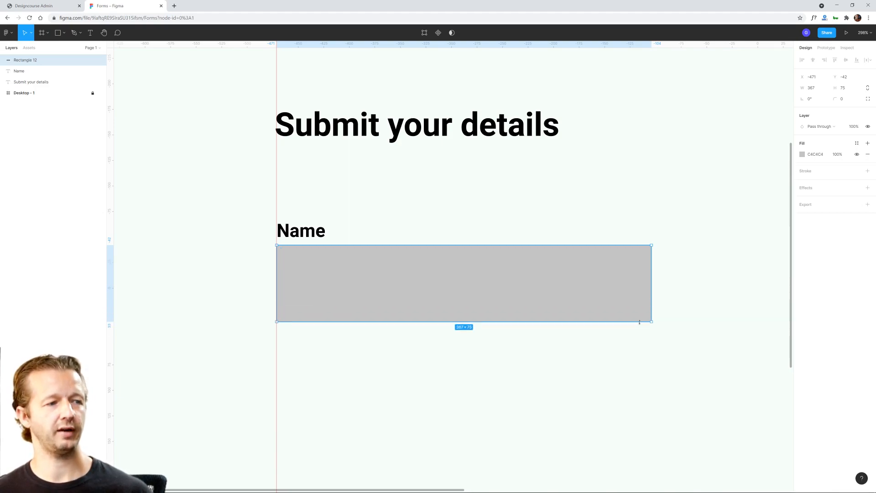
{"action": "key", "text": "ctrl+z"}
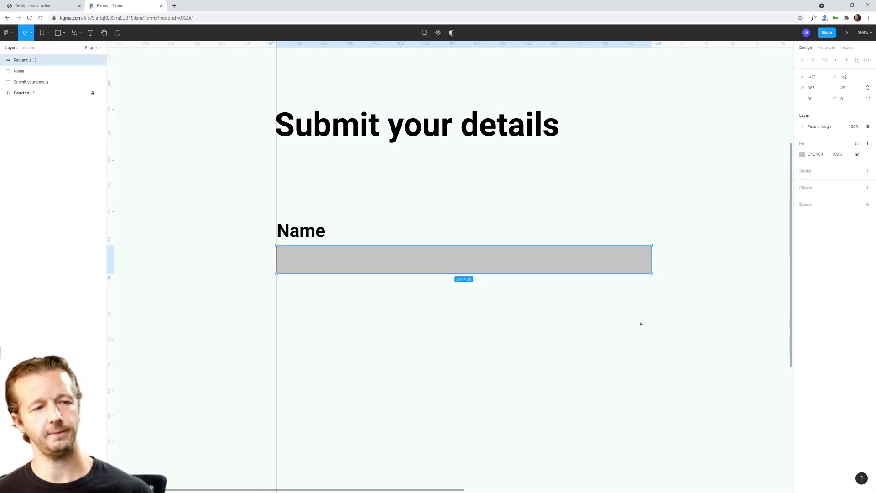
{"action": "key", "text": "ctrl+z"}
{"action": "left_click", "coordinate": [586, 340]}
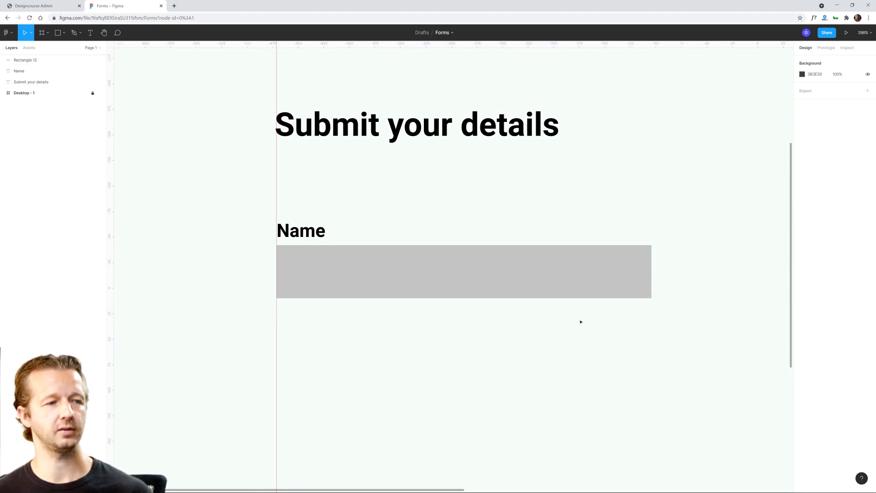
Step: Hide the rulers and leave the grey Name field rectangle deselected
{"action": "scroll", "coordinate": [579, 325], "scroll_direction": "down", "scroll_amount": 3}
{"action": "left_click_drag", "start_coordinate": [587, 313], "coordinate": [446, 302]}
{"action": "scroll", "coordinate": [452, 321], "scroll_direction": "down", "scroll_amount": 2}
{"action": "left_click", "coordinate": [407, 275]}
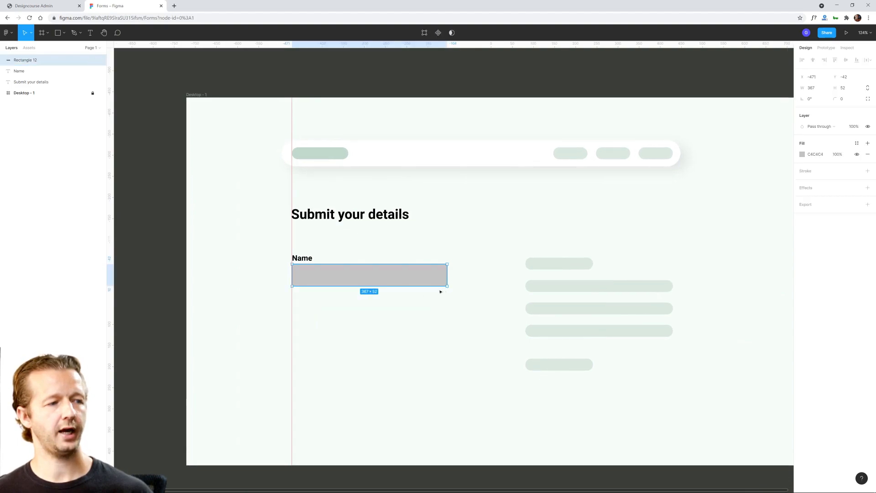
{"action": "key", "text": "shift+r"}
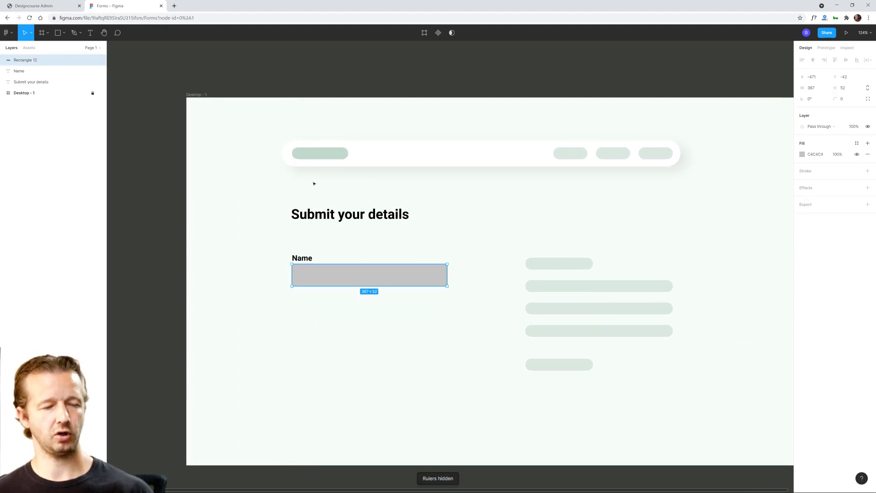
{"action": "left_click", "coordinate": [462, 287]}
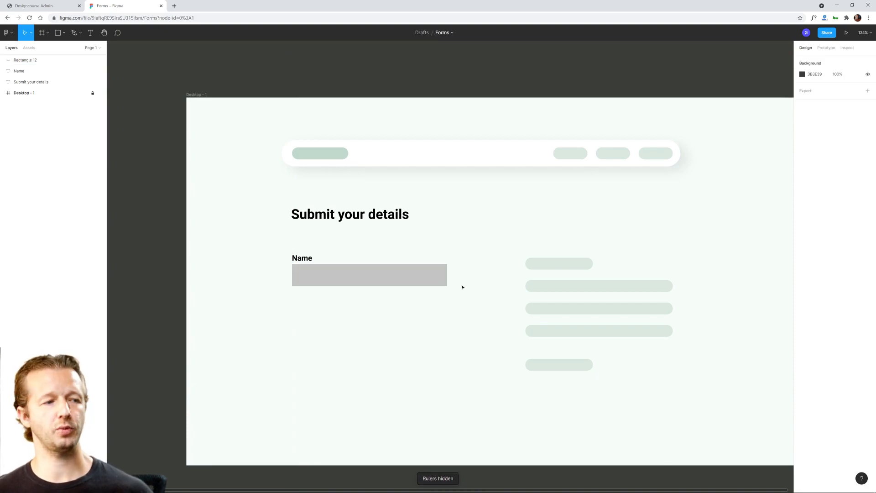
Step: Nudge the grey field rectangle down by three small increments to widen the gap below the Name label
{"action": "left_click", "coordinate": [428, 283]}
{"action": "key", "text": "Down"}
{"action": "key", "text": "Down"}
{"action": "key", "text": "Down"}
{"action": "key", "text": "Down"}
{"action": "left_click", "coordinate": [425, 314]}
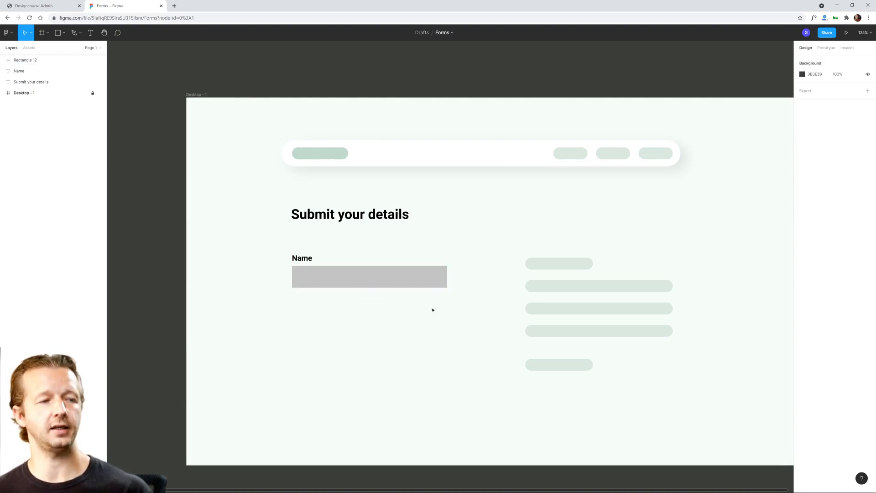
{"action": "left_click_drag", "start_coordinate": [485, 205], "coordinate": [516, 247]}
{"action": "left_click_drag", "start_coordinate": [223, 148], "coordinate": [236, 247]}
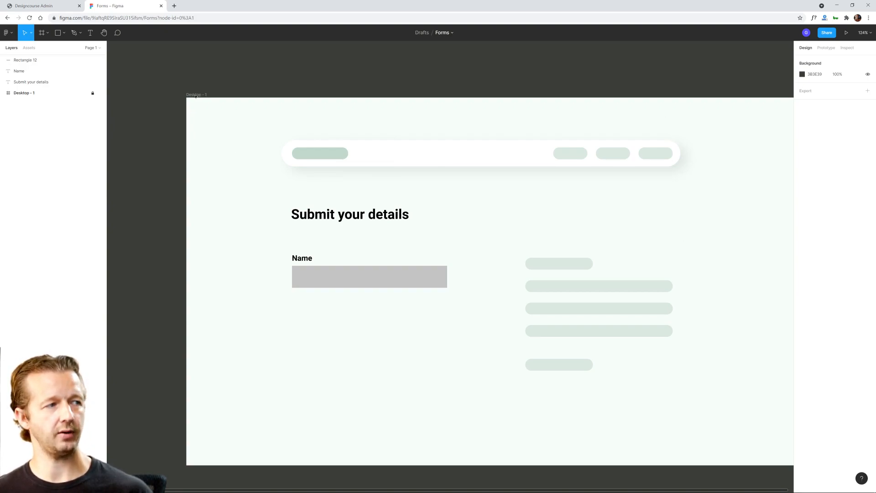
Step: Unlock the Desktop - 1 frame and move the Rectangle 12, Name and Submit your details layers into it
{"action": "scroll", "coordinate": [233, 130], "scroll_direction": "right", "scroll_amount": 3}
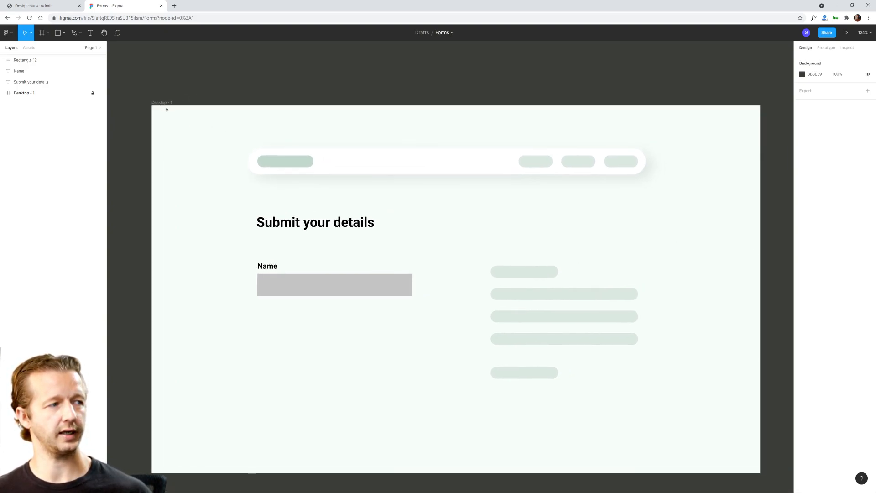
{"action": "scroll", "coordinate": [235, 143], "scroll_direction": "down", "scroll_amount": 1}
{"action": "left_click", "coordinate": [33, 59]}
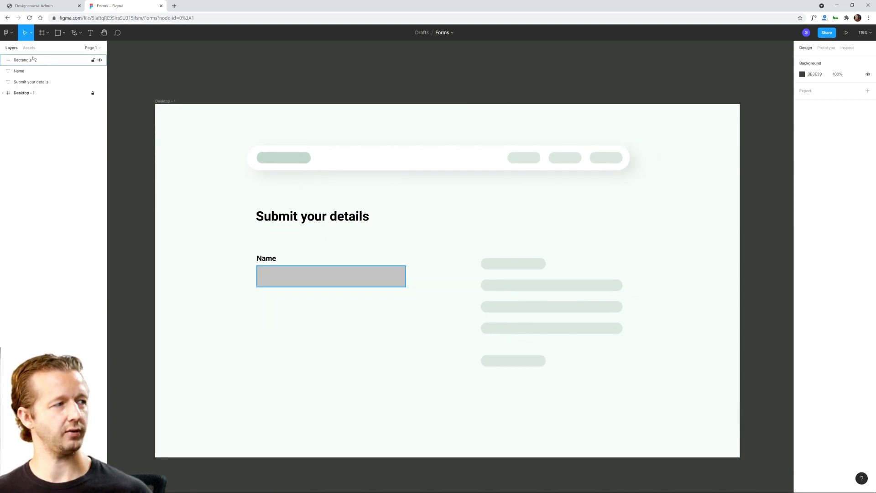
{"action": "left_click", "coordinate": [89, 94]}
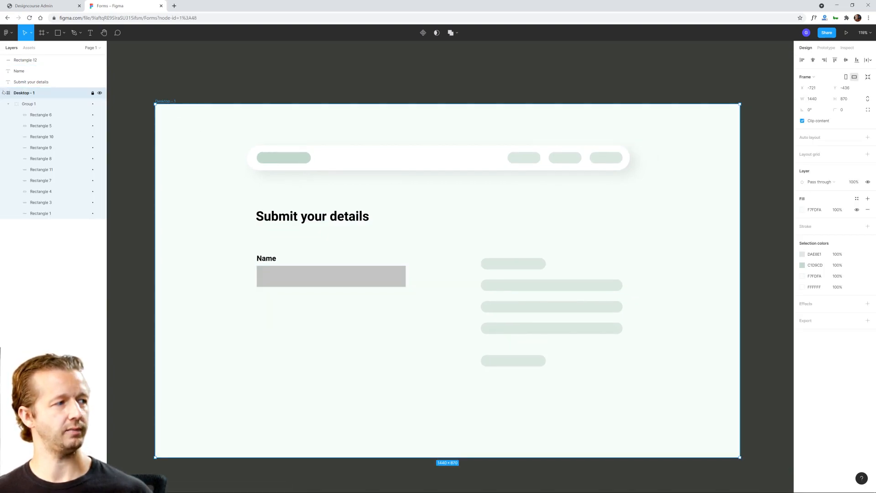
{"action": "left_click", "coordinate": [25, 60]}
{"action": "left_click", "coordinate": [31, 81], "text": "shift"}
{"action": "left_click_drag", "start_coordinate": [31, 82], "coordinate": [39, 98]}
Step: Inspect the heading, the field rectangle and the background fill colour of the Desktop - 1 frame
{"action": "left_click", "coordinate": [225, 175]}
{"action": "left_click", "coordinate": [309, 218]}
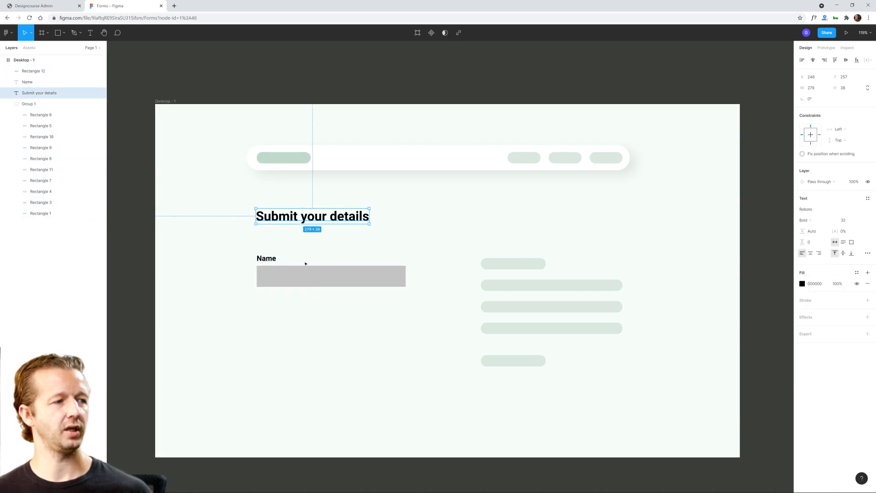
{"action": "left_click", "coordinate": [308, 278]}
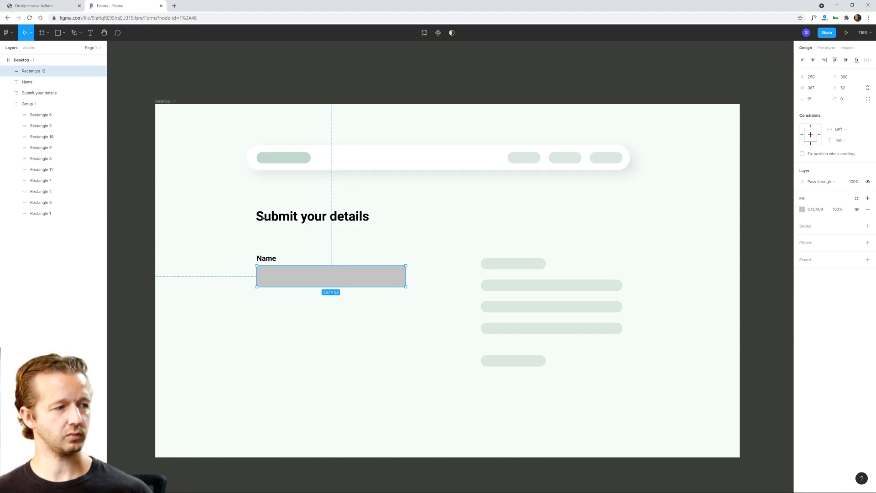
{"action": "left_click", "coordinate": [39, 92]}
{"action": "left_click", "coordinate": [160, 104]}
{"action": "left_click", "coordinate": [162, 102]}
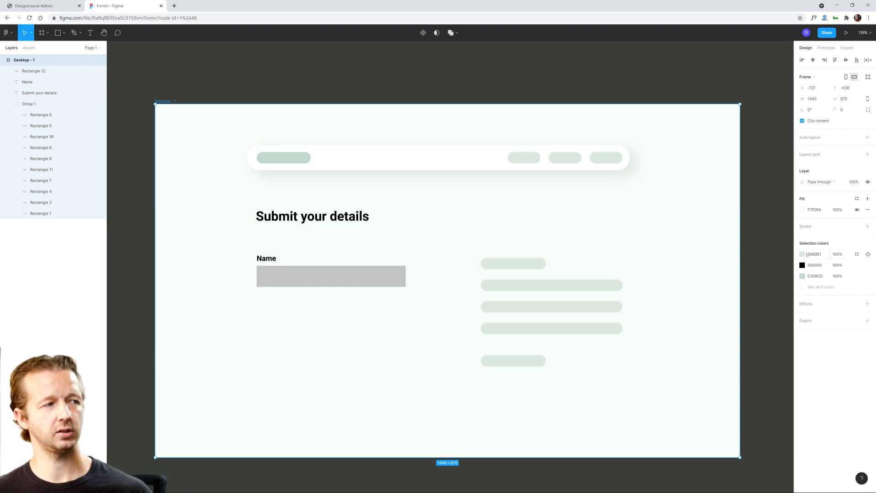
{"action": "left_click", "coordinate": [803, 210]}
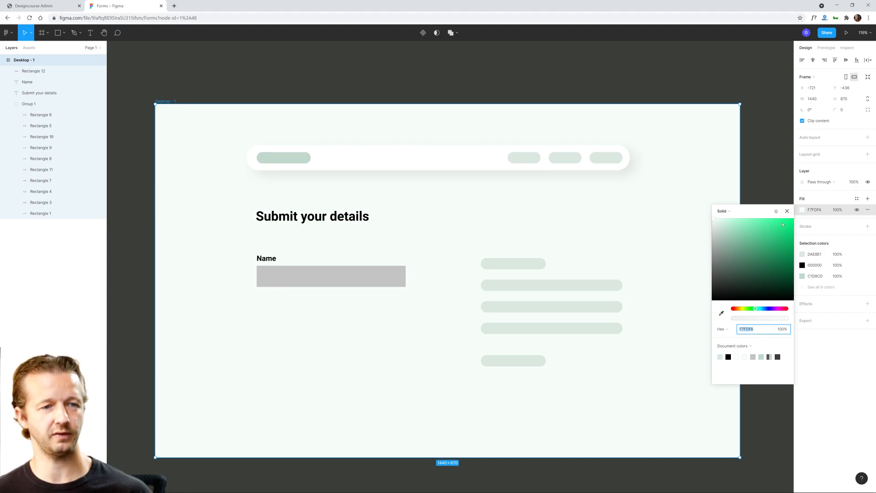
{"action": "left_click", "coordinate": [411, 217]}
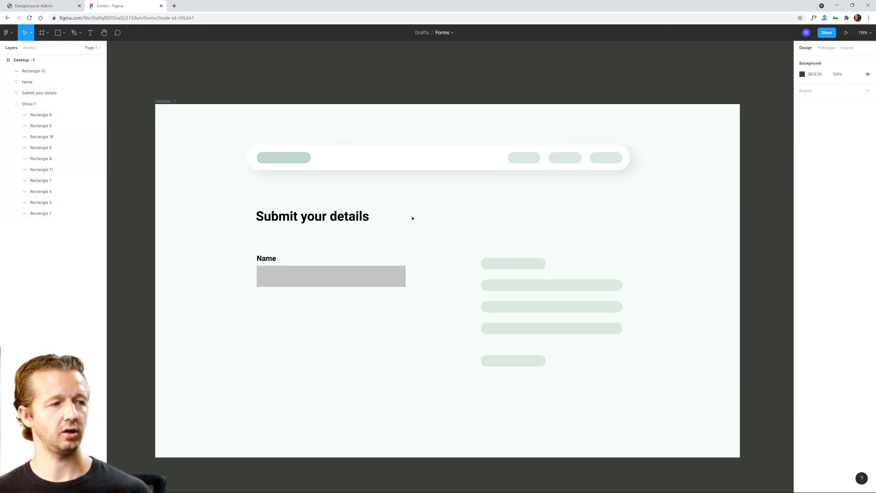
{"action": "left_click", "coordinate": [352, 280]}
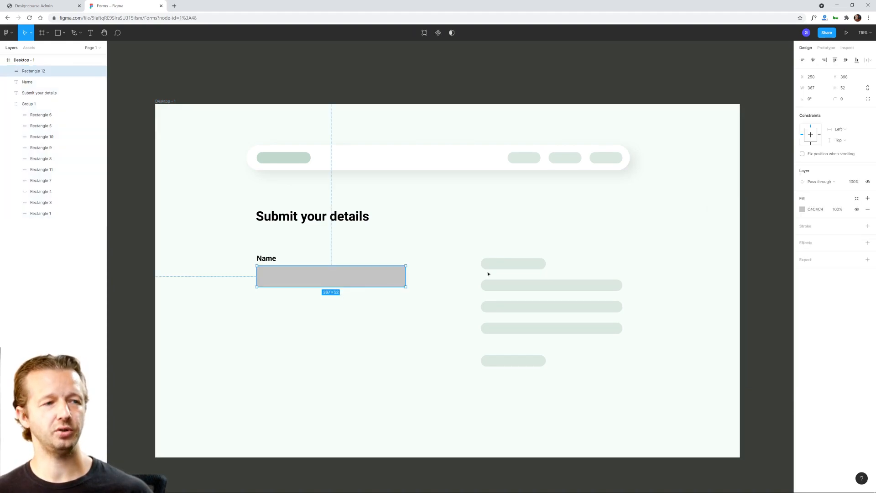
{"action": "left_click_drag", "start_coordinate": [442, 207], "coordinate": [470, 381]}
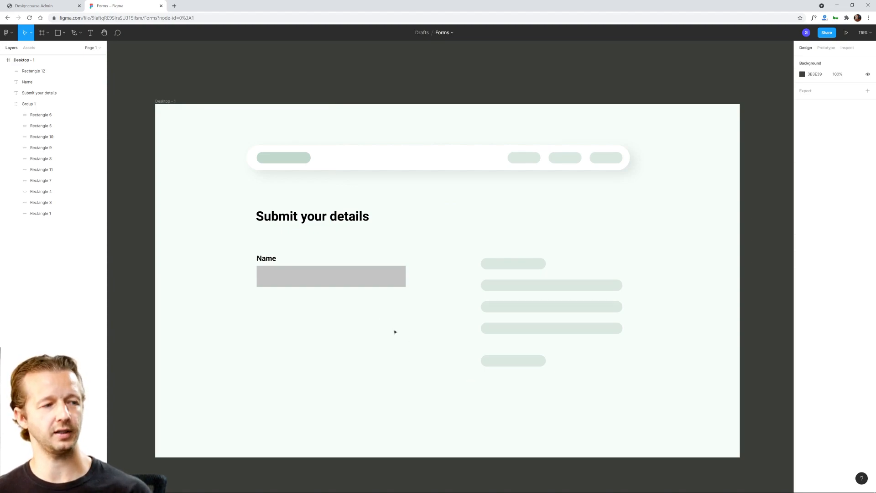
Step: Lighten the Name field rectangle's fill to a light grey
{"action": "left_click", "coordinate": [368, 285]}
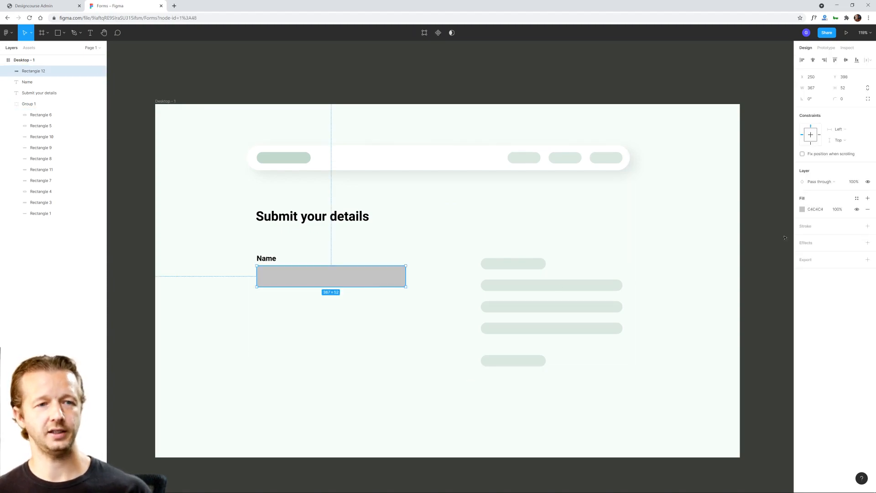
{"action": "left_click", "coordinate": [802, 210]}
{"action": "type", "text": "ECECEC"}
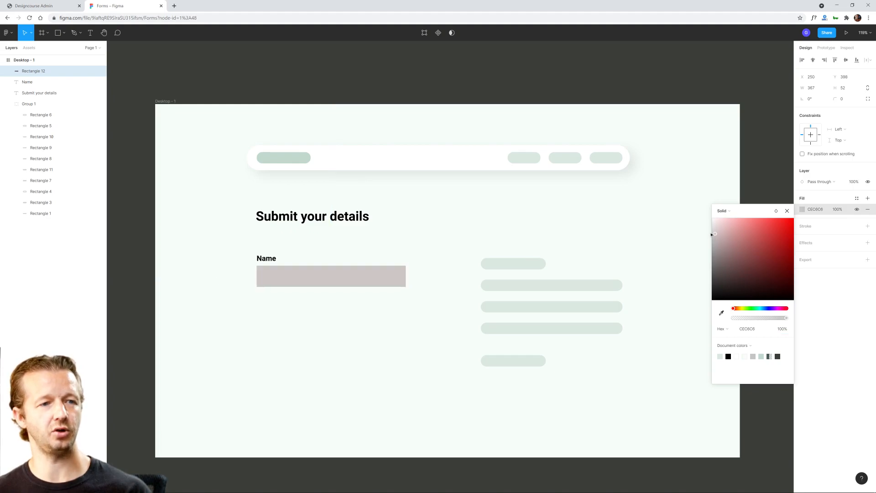
{"action": "key", "text": "Return"}
{"action": "mouse_move", "coordinate": [698, 227]}
{"action": "left_mouse_down"}
{"action": "mouse_move", "coordinate": [706, 288]}
{"action": "mouse_move", "coordinate": [684, 230]}
{"action": "left_mouse_up"}
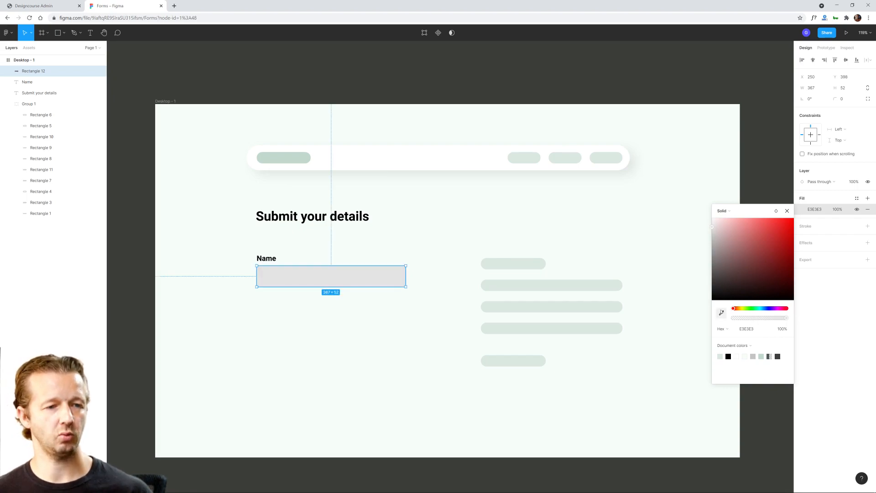
Step: Sample the page background colour (F7FDFA) for the Name field's fill and darken it to D4E3DC
{"action": "left_click", "coordinate": [721, 312]}
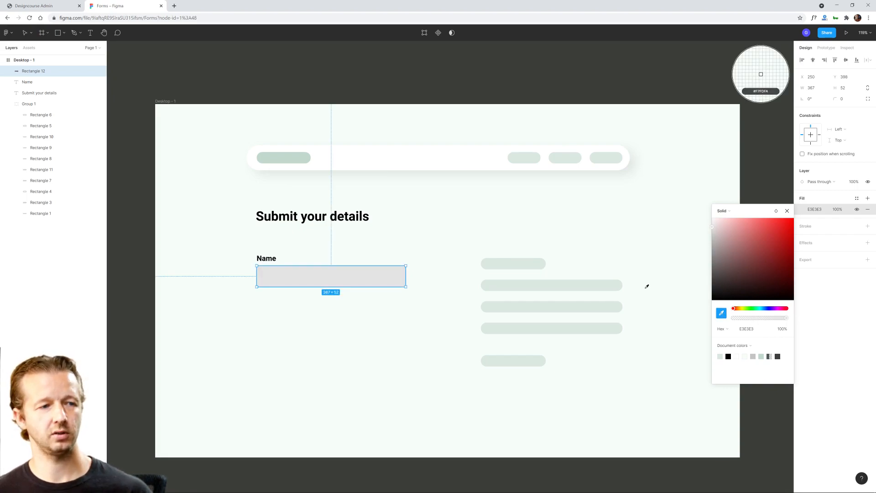
{"action": "left_click", "coordinate": [507, 208]}
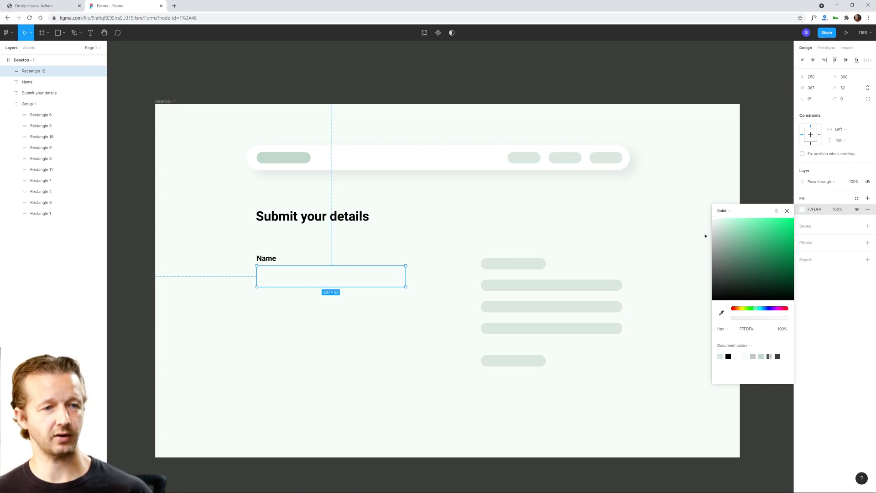
{"action": "left_click_drag", "start_coordinate": [715, 223], "coordinate": [717, 230]}
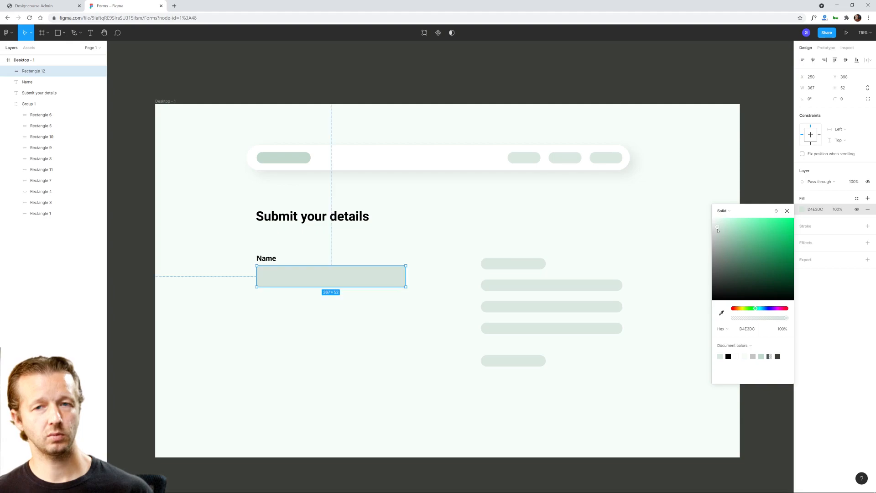
Step: Set the Name field rectangle's fill to white (FFFFFF)
{"action": "left_click_drag", "start_coordinate": [718, 230], "coordinate": [698, 210]}
{"action": "left_click", "coordinate": [387, 300]}
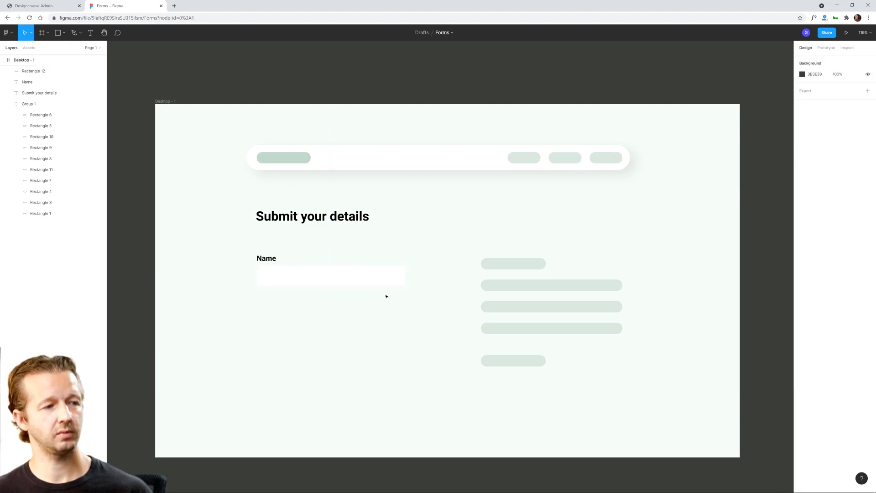
{"action": "scroll", "coordinate": [326, 313], "scroll_direction": "up", "scroll_amount": 5}
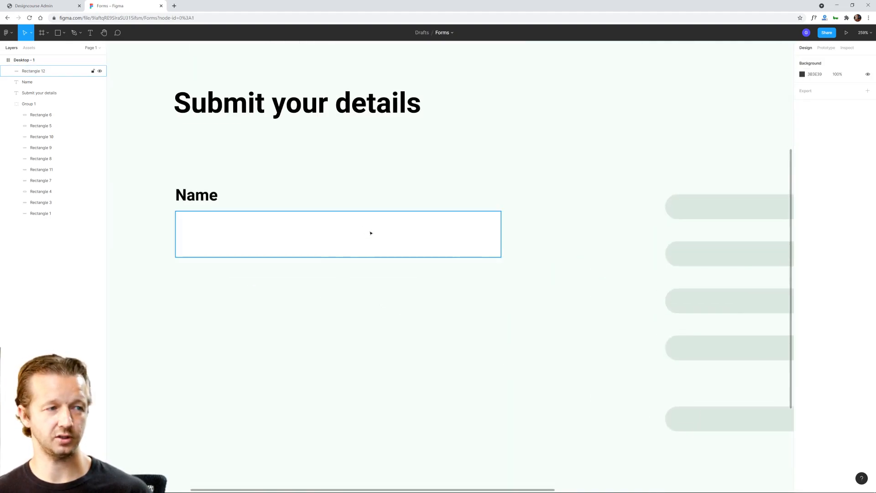
{"action": "scroll", "coordinate": [399, 239], "scroll_direction": "down", "scroll_amount": 3}
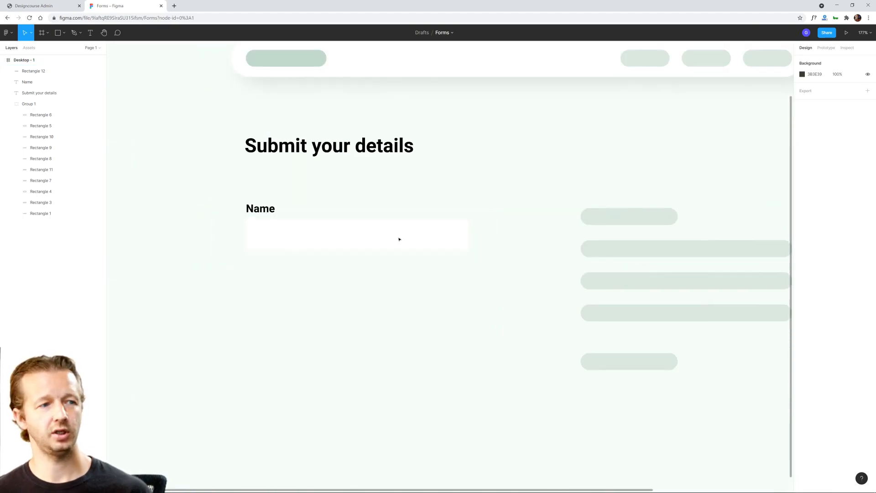
Step: Add a black (000000) inside stroke with a weight of 1 to the Name field rectangle
{"action": "left_click", "coordinate": [399, 240]}
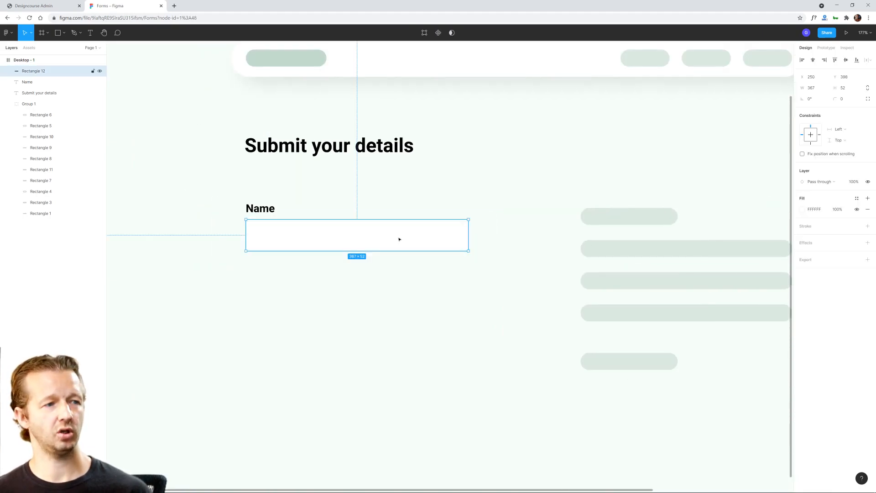
{"action": "left_click", "coordinate": [867, 226]}
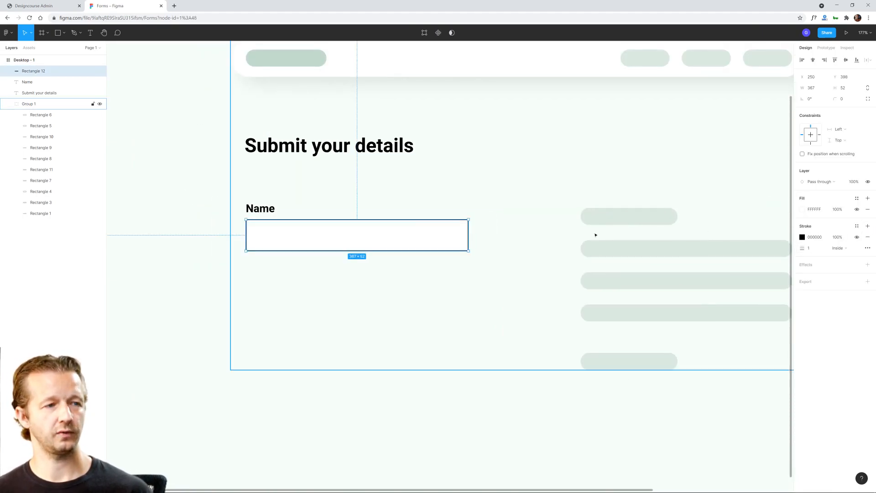
{"action": "scroll", "coordinate": [593, 235], "scroll_direction": "down", "scroll_amount": 3}
{"action": "scroll", "coordinate": [446, 238], "scroll_direction": "up", "scroll_amount": 2}
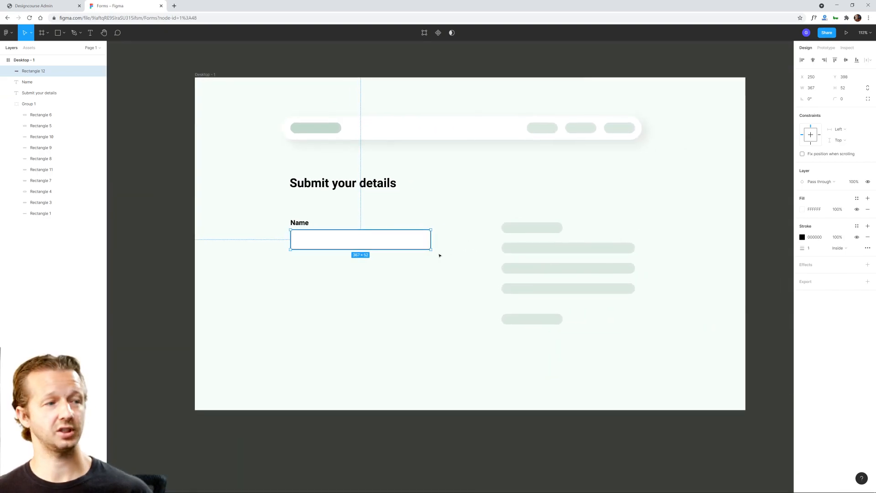
{"action": "left_click", "coordinate": [439, 281]}
{"action": "left_click", "coordinate": [404, 238]}
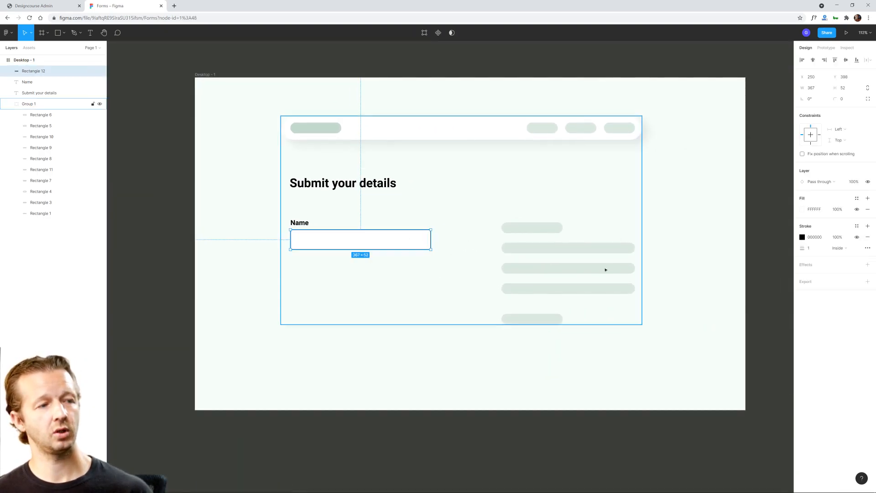
Step: Change the Name field's stroke to a medium green (468967) based on the page's green tones
{"action": "left_click", "coordinate": [802, 237]}
{"action": "left_click", "coordinate": [721, 341]}
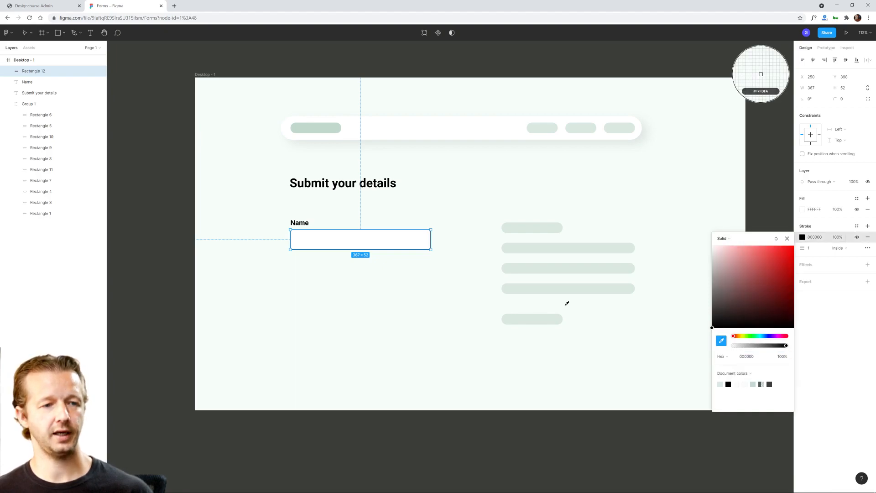
{"action": "key", "text": "Escape"}
{"action": "left_click", "coordinate": [725, 288]}
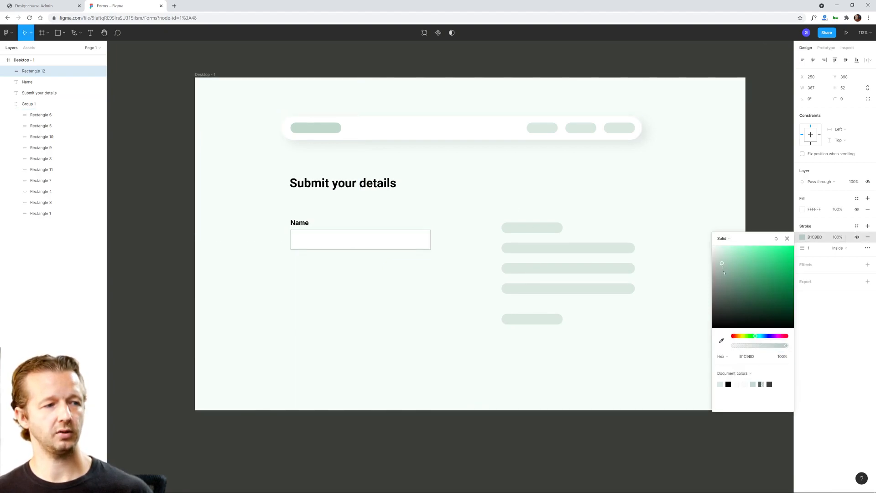
{"action": "mouse_move", "coordinate": [725, 290]}
{"action": "left_mouse_down"}
{"action": "mouse_move", "coordinate": [743, 306]}
{"action": "mouse_move", "coordinate": [727, 291]}
{"action": "mouse_move", "coordinate": [752, 287]}
{"action": "left_mouse_up"}
{"action": "left_click", "coordinate": [438, 323]}
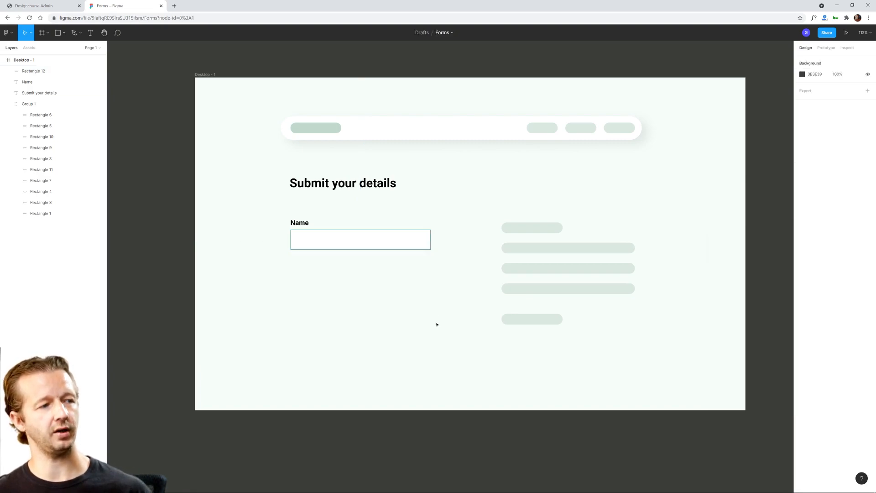
Step: Round the corners of the Name field rectangle with a radius of 5
{"action": "left_click", "coordinate": [408, 237]}
{"action": "scroll", "coordinate": [367, 226], "scroll_direction": "up", "scroll_amount": 5}
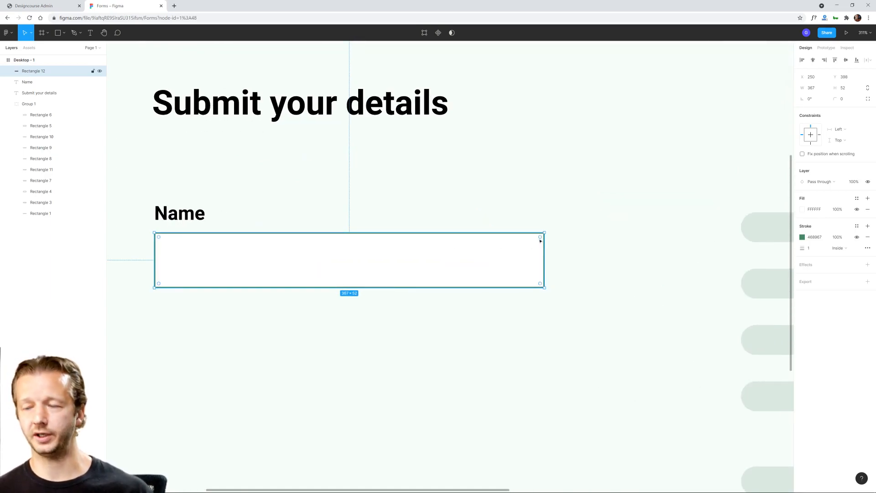
{"action": "scroll", "coordinate": [524, 259], "scroll_direction": "down", "scroll_amount": 3}
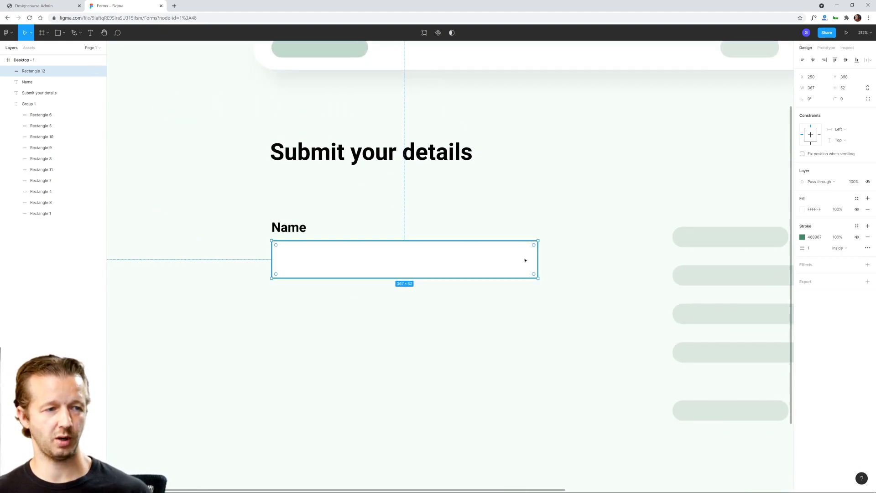
{"action": "scroll", "coordinate": [524, 259], "scroll_direction": "up", "scroll_amount": 3}
{"action": "scroll", "coordinate": [520, 272], "scroll_direction": "up", "scroll_amount": 2}
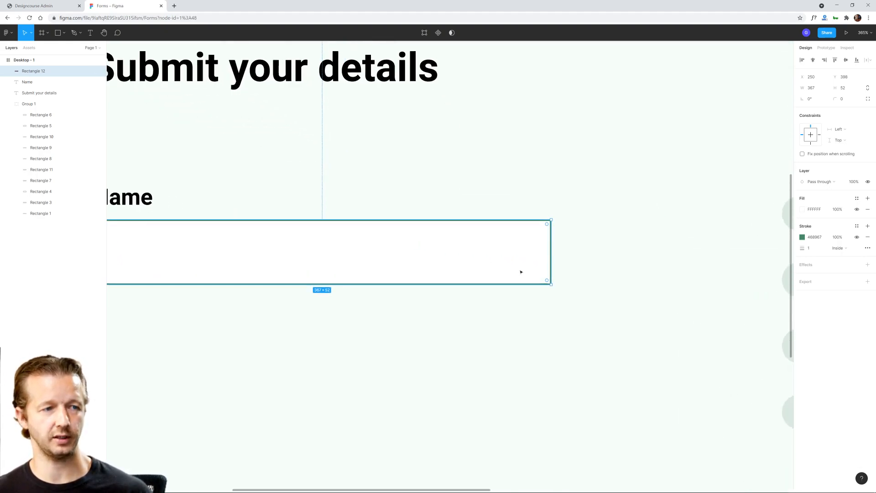
{"action": "scroll", "coordinate": [520, 272], "scroll_direction": "down", "scroll_amount": 1}
{"action": "left_click_drag", "start_coordinate": [544, 231], "coordinate": [548, 238]}
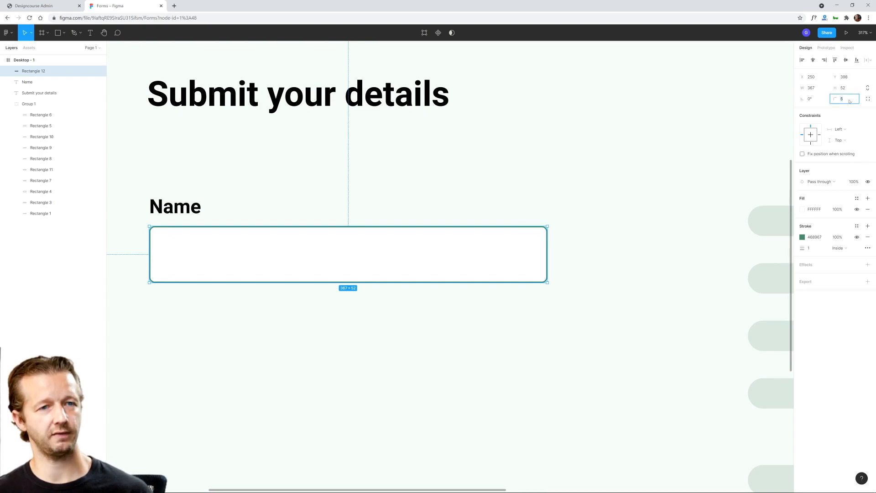
{"action": "left_click", "coordinate": [602, 238]}
{"action": "scroll", "coordinate": [400, 301], "scroll_direction": "down", "scroll_amount": 5}
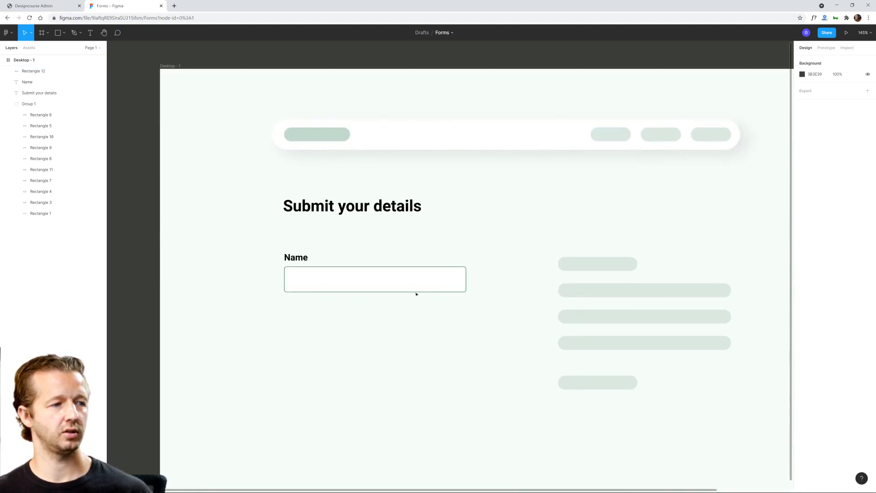
{"action": "left_click", "coordinate": [424, 281]}
{"action": "scroll", "coordinate": [425, 280], "scroll_direction": "up", "scroll_amount": 2}
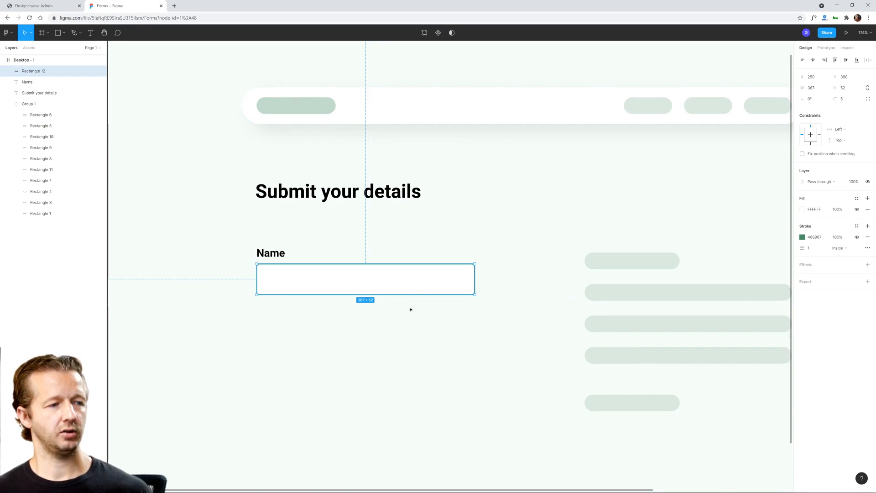
{"action": "scroll", "coordinate": [412, 311], "scroll_direction": "down", "scroll_amount": 2}
{"action": "left_click", "coordinate": [457, 335]}
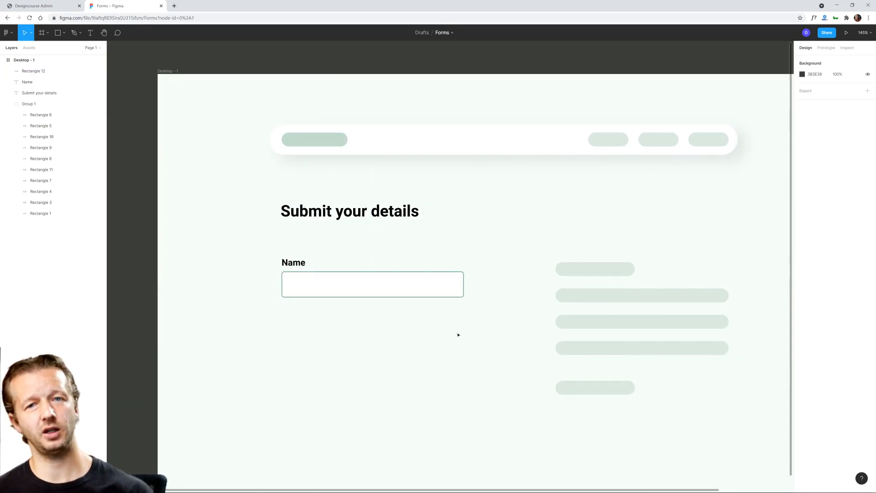
Step: Save the Name field rectangle's green stroke as a new color style named "Default Stroke"
{"action": "left_click", "coordinate": [423, 295]}
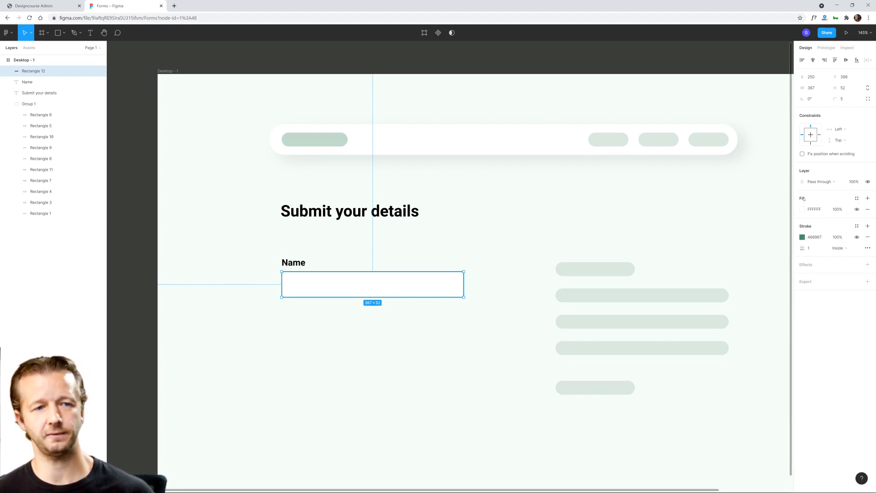
{"action": "left_click", "coordinate": [857, 226]}
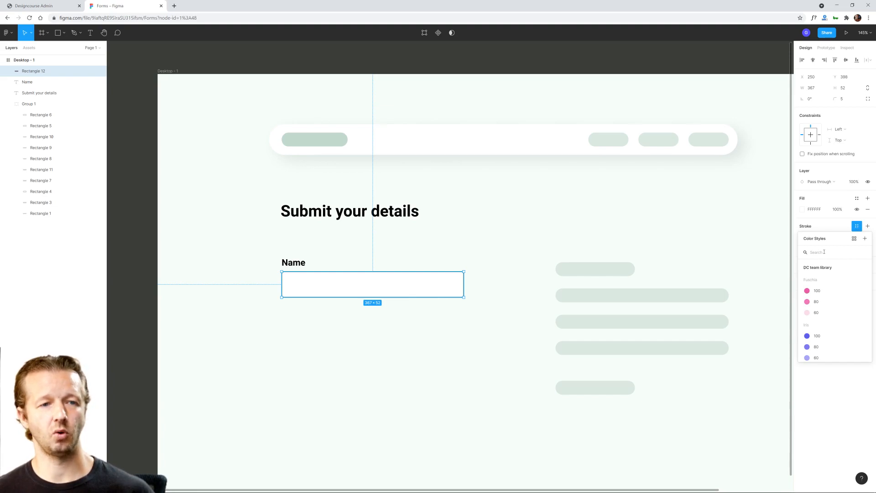
{"action": "left_click", "coordinate": [865, 238]}
{"action": "left_click", "coordinate": [433, 255]}
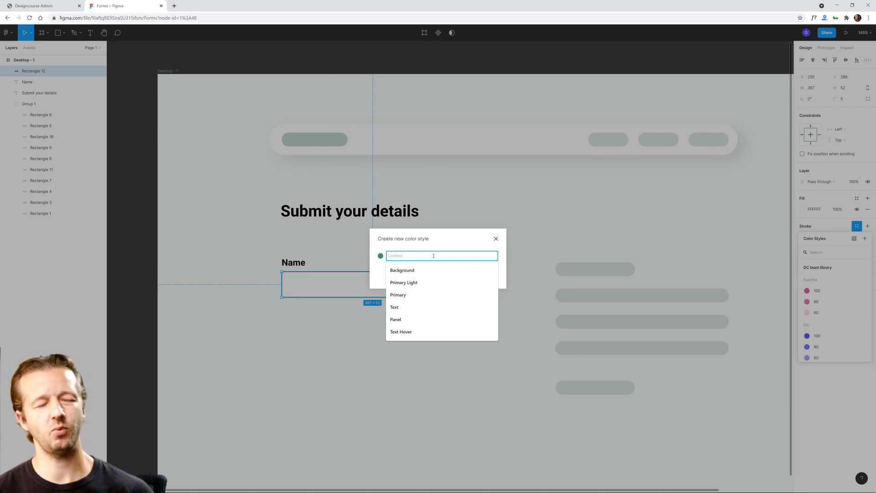
{"action": "type", "text": "Default Stroke"}
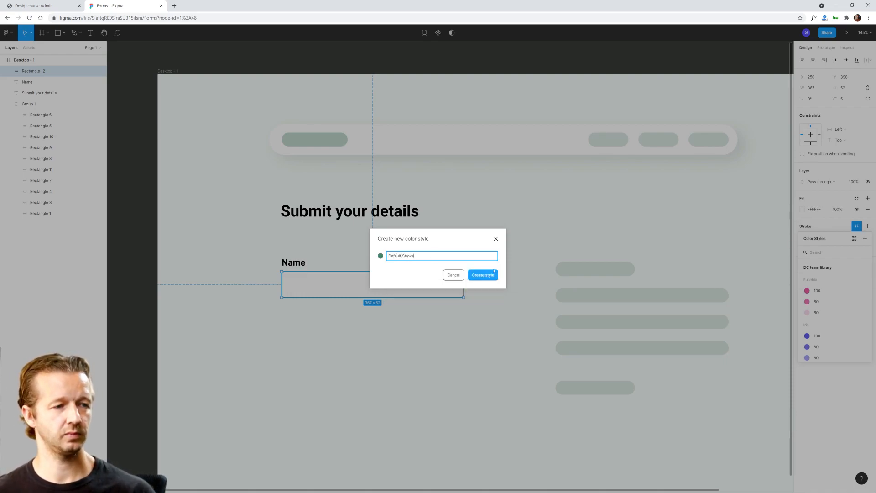
{"action": "left_click", "coordinate": [484, 274]}
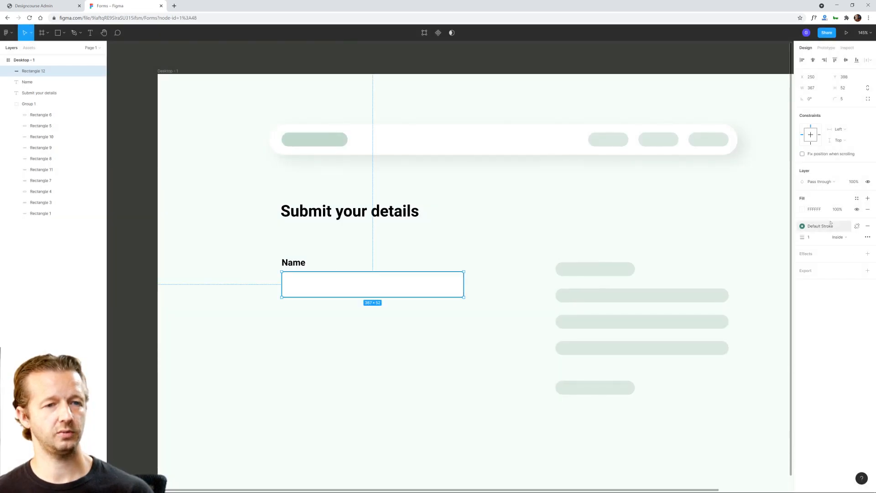
{"action": "left_click", "coordinate": [520, 283]}
{"action": "left_click", "coordinate": [450, 287]}
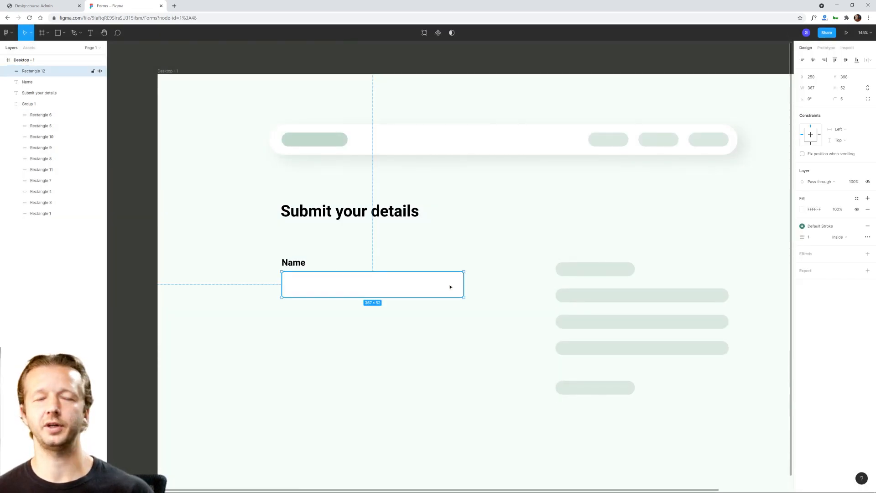
{"action": "left_click", "coordinate": [500, 288]}
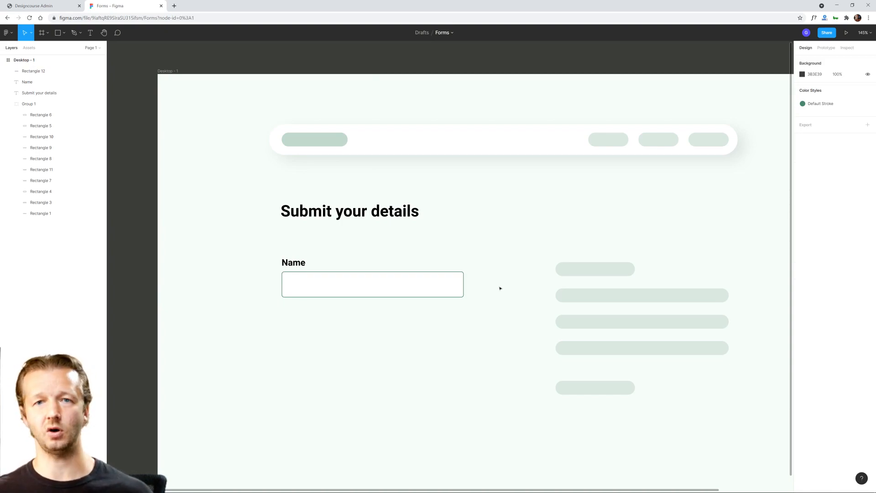
Step: Save the Name field rectangle's white fill as a new color style named "Form Background"
{"action": "left_click", "coordinate": [433, 287]}
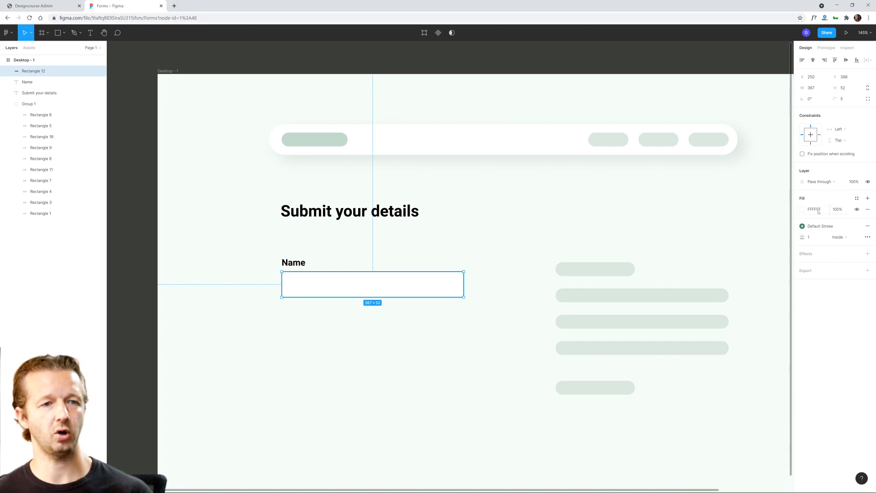
{"action": "left_click", "coordinate": [857, 198]}
{"action": "left_click", "coordinate": [864, 210]}
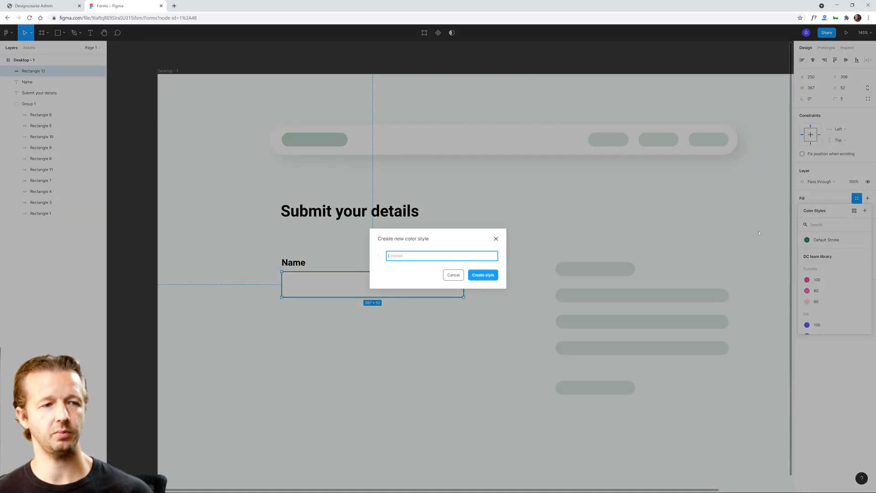
{"action": "type", "text": "Form Background"}
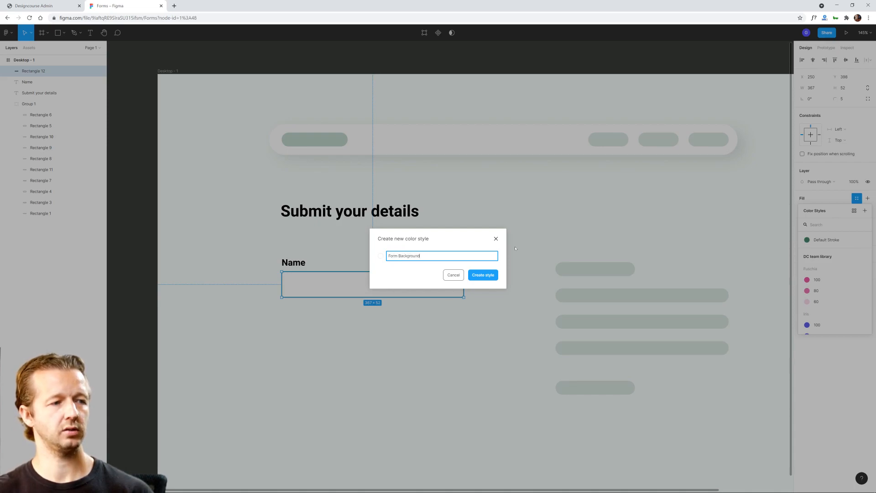
{"action": "left_click", "coordinate": [486, 275]}
{"action": "left_click", "coordinate": [507, 344]}
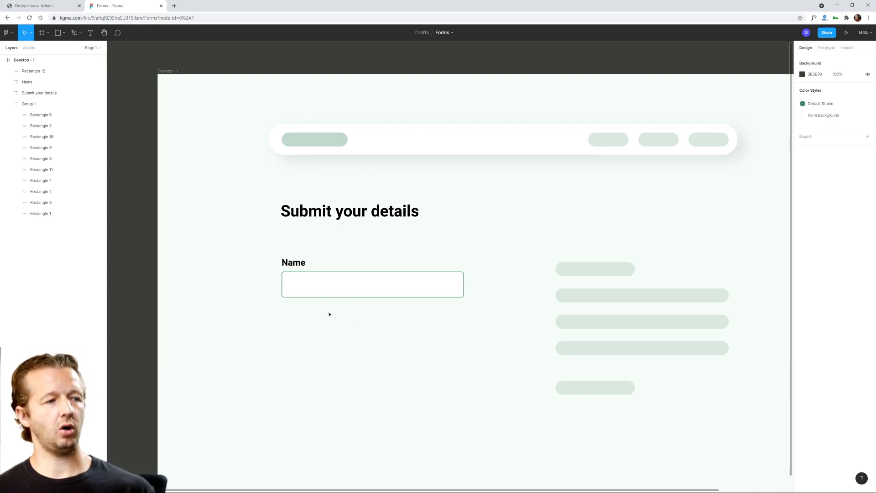
{"action": "scroll", "coordinate": [348, 319], "scroll_direction": "down", "scroll_amount": 2}
{"action": "left_click_drag", "start_coordinate": [352, 320], "coordinate": [390, 303]}
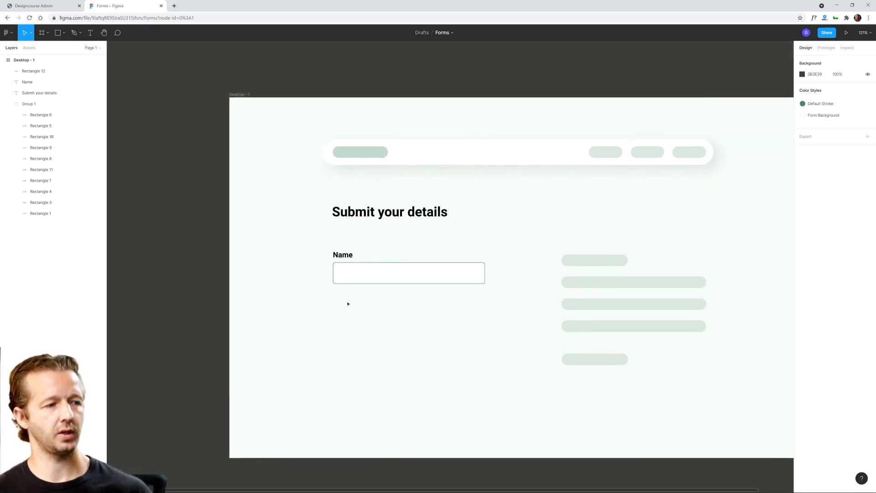
{"action": "scroll", "coordinate": [348, 303], "scroll_direction": "up", "scroll_amount": 3}
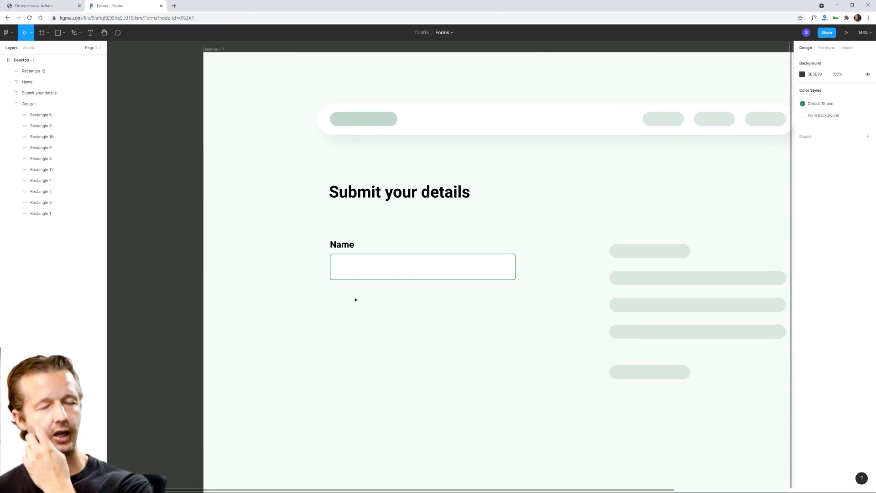
{"action": "left_click", "coordinate": [384, 277]}
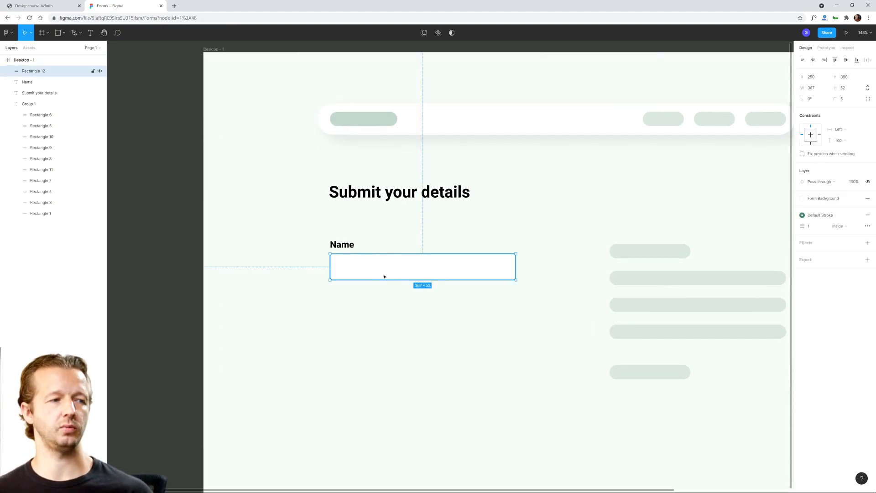
{"action": "left_click", "coordinate": [400, 301]}
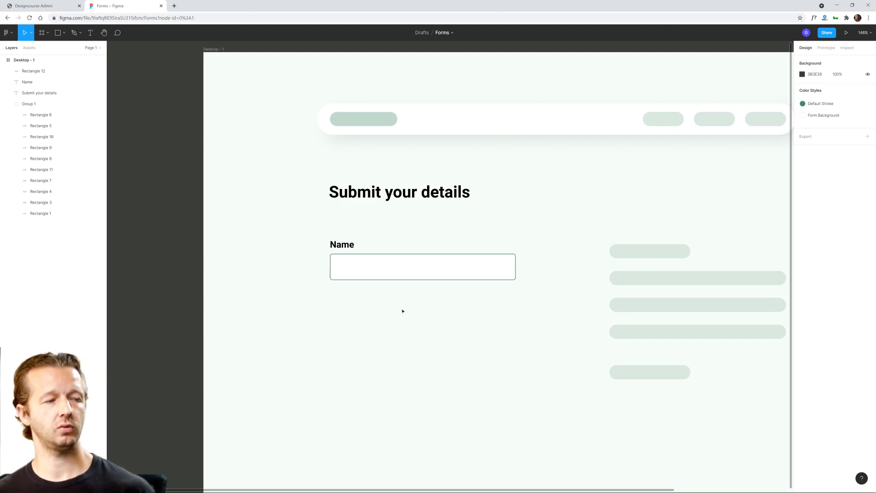
{"action": "left_click", "coordinate": [397, 268]}
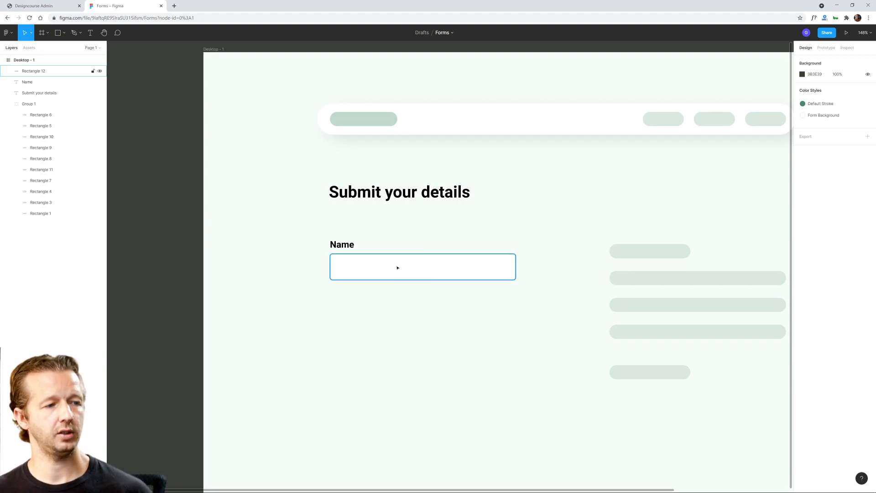
{"action": "left_click", "coordinate": [325, 281]}
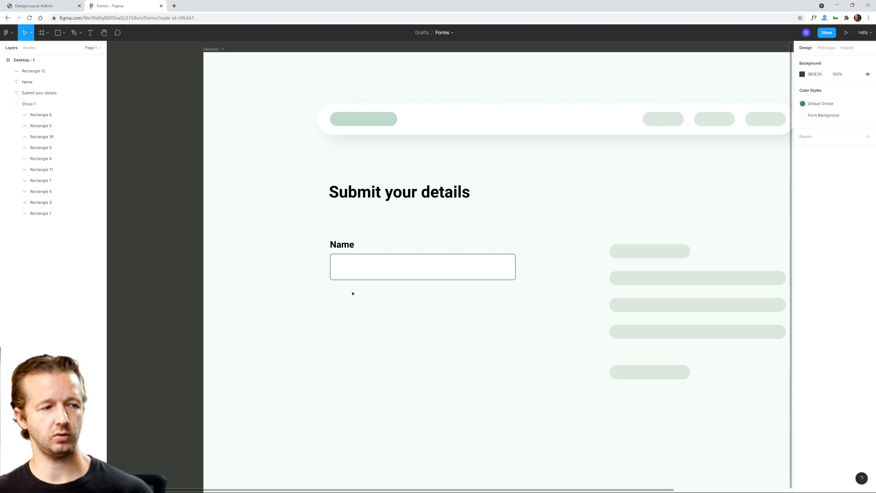
{"action": "left_click", "coordinate": [384, 272]}
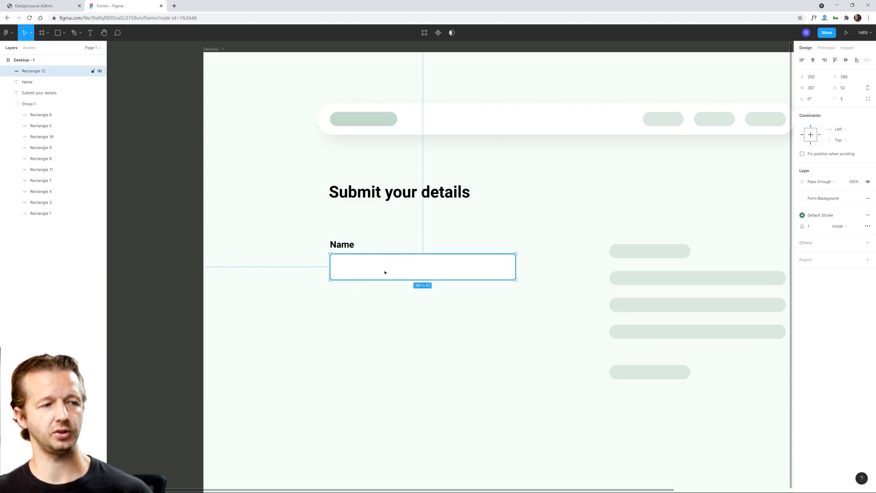
{"action": "left_click", "coordinate": [450, 304]}
Step: Try a stroke weight of 3 on the Name field rectangle and undo the change
{"action": "left_click", "coordinate": [479, 275]}
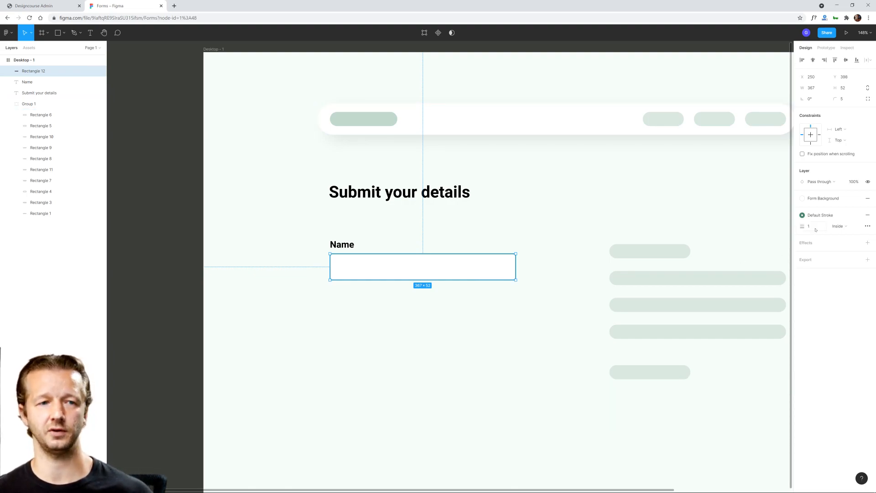
{"action": "left_click", "coordinate": [487, 370]}
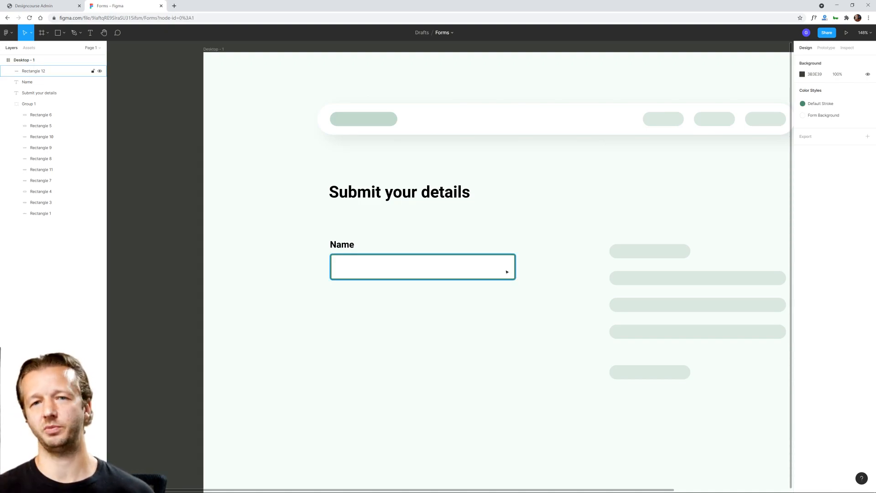
{"action": "key", "text": "ctrl+z"}
{"action": "key", "text": "ctrl+z"}
{"action": "key", "text": "ctrl+z"}
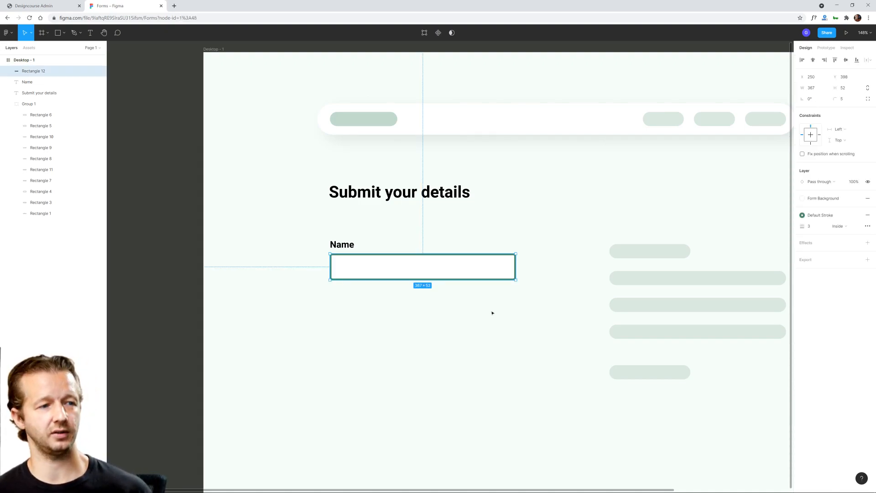
{"action": "left_click", "coordinate": [468, 272]}
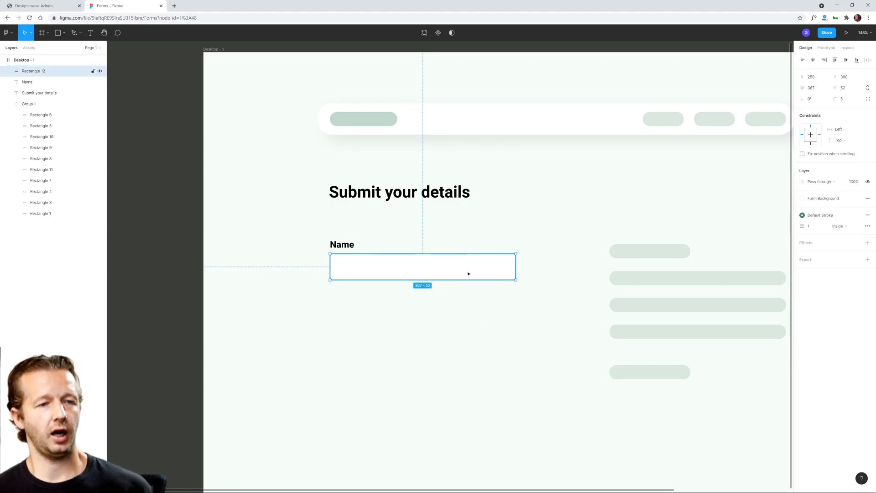
{"action": "left_click", "coordinate": [563, 286]}
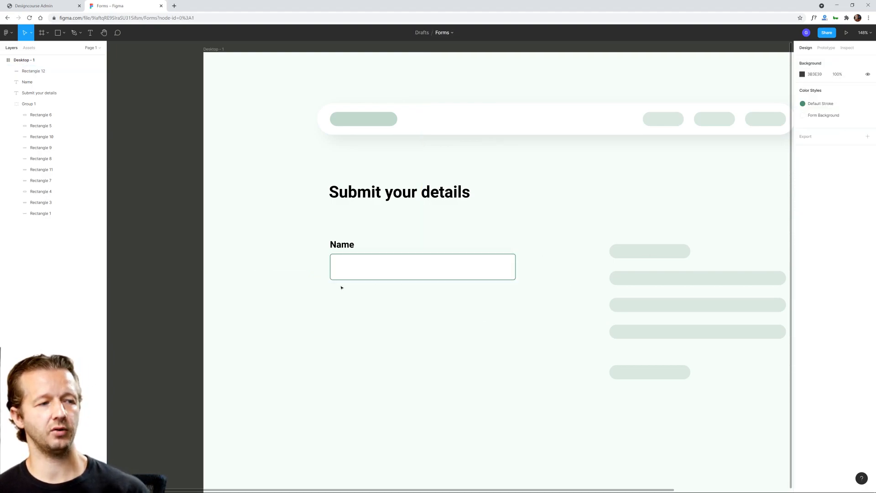
{"action": "left_click_drag", "start_coordinate": [332, 289], "coordinate": [443, 301]}
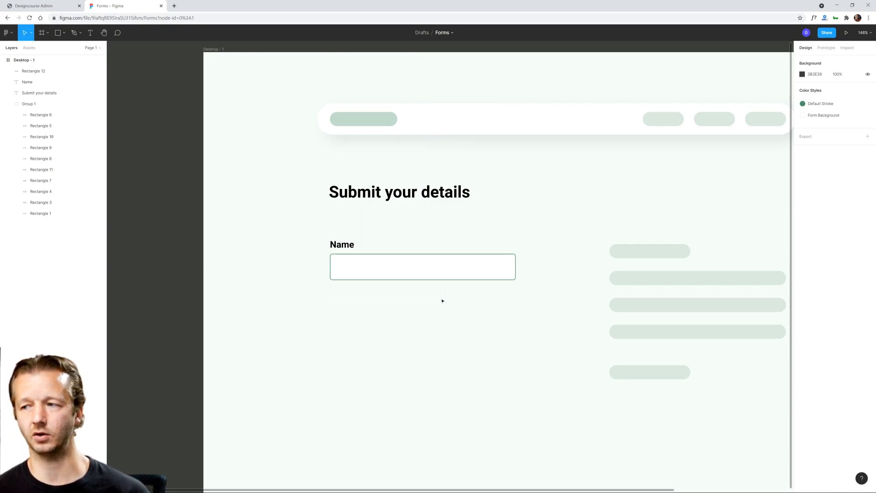
{"action": "left_click", "coordinate": [370, 270]}
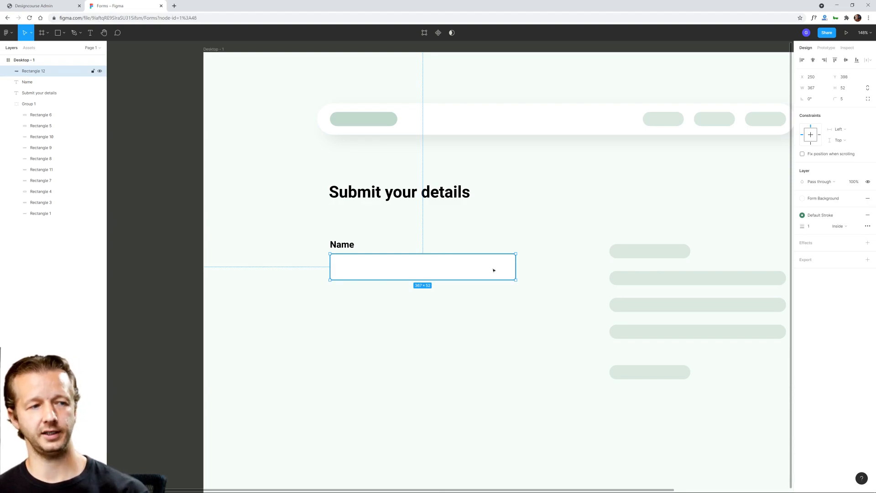
{"action": "left_click", "coordinate": [539, 275]}
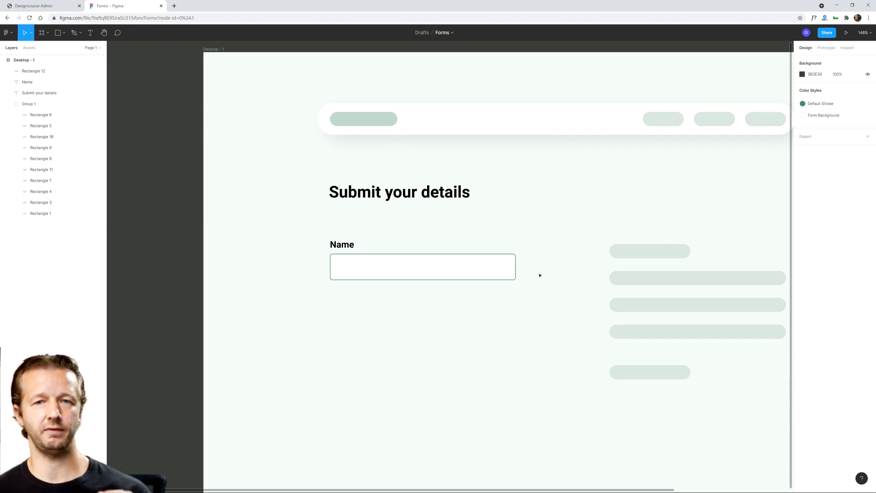
{"action": "left_click", "coordinate": [398, 277]}
{"action": "left_click", "coordinate": [438, 307]}
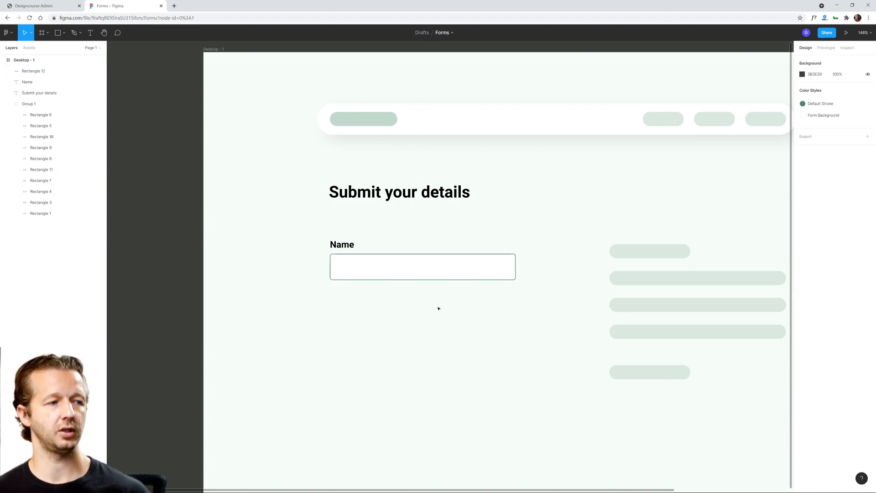
Step: Import the Ant Design filled warning icon with the Iconify plugin by searching for "warning", and close the plugin
{"action": "right_click", "coordinate": [167, 113]}
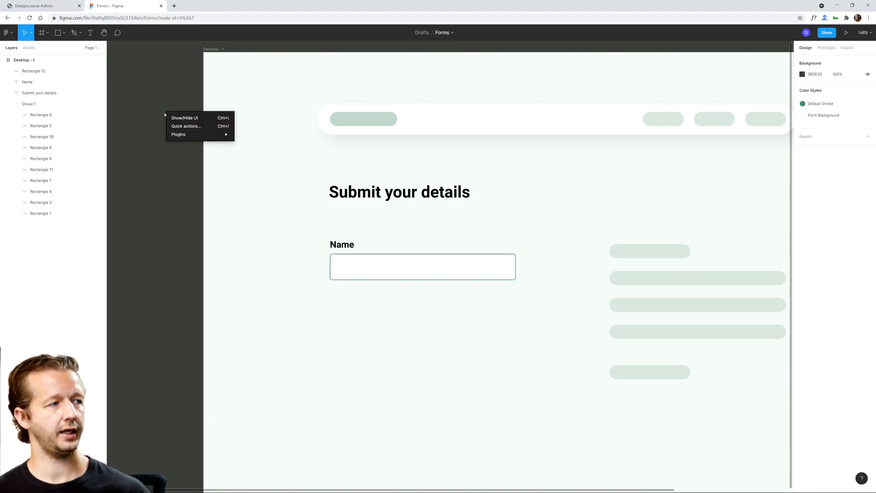
{"action": "mouse_move", "coordinate": [183, 134]}
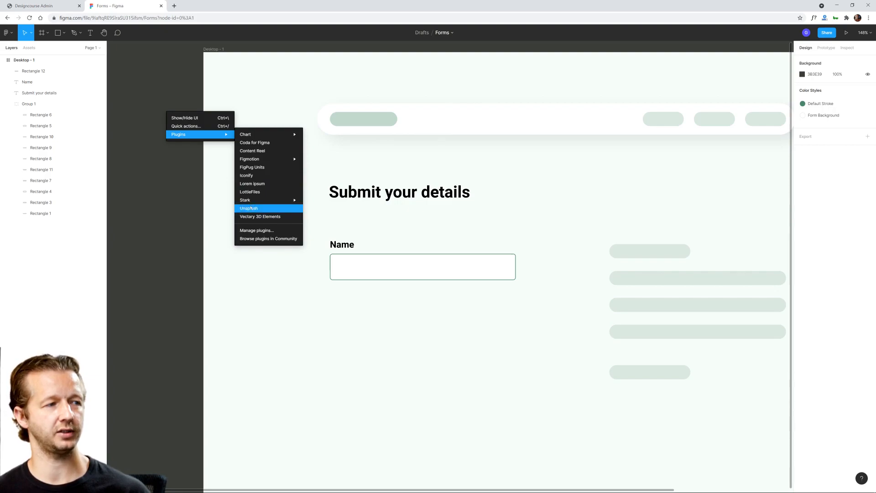
{"action": "left_click", "coordinate": [252, 178]}
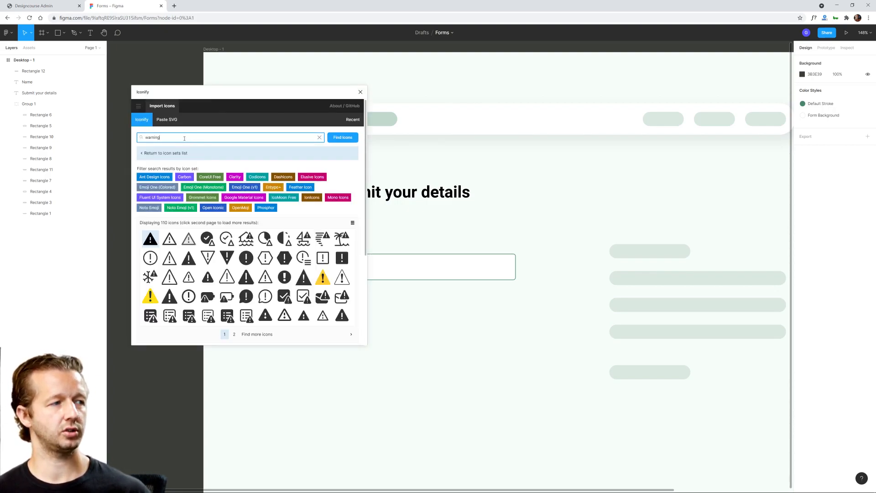
{"action": "left_click", "coordinate": [150, 243]}
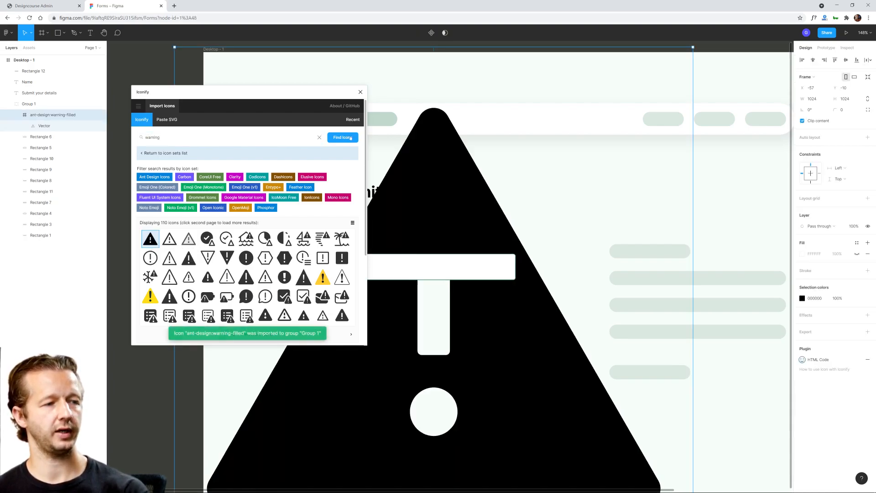
{"action": "left_click", "coordinate": [360, 91]}
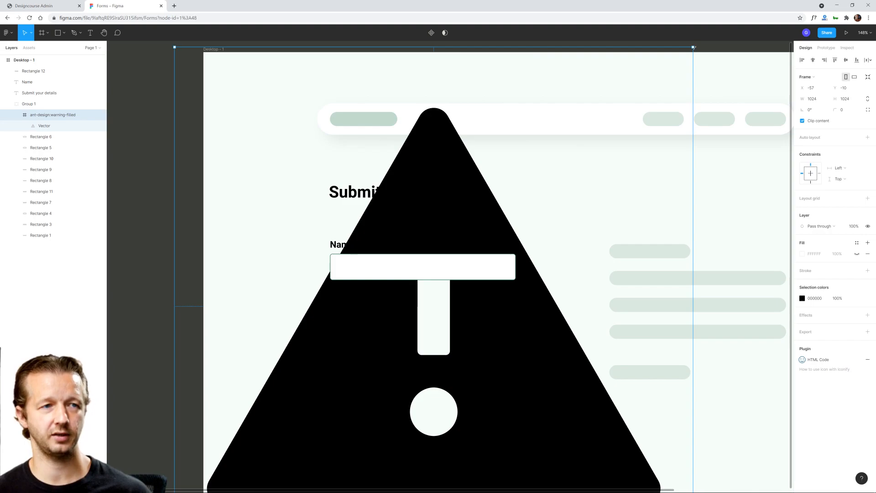
Step: Scale the oversized warning icon down to 26 × 26 just below the lower-left corner of the Name field
{"action": "left_click_drag", "start_coordinate": [694, 47], "coordinate": [342, 296]}
{"action": "left_click", "coordinate": [384, 303]}
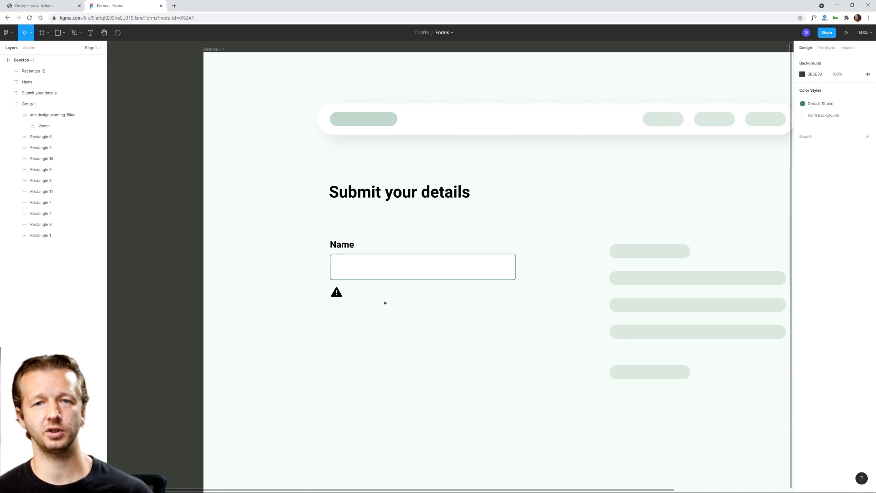
{"action": "left_click", "coordinate": [338, 292]}
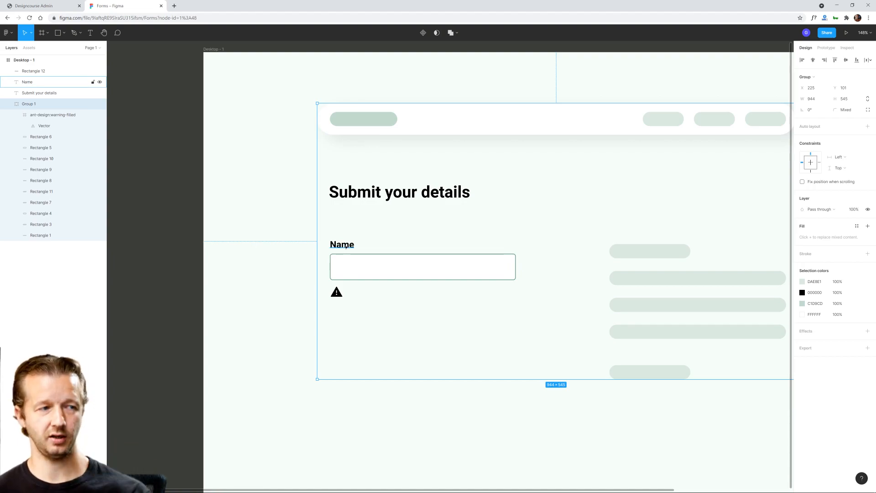
{"action": "left_click", "coordinate": [340, 314]}
{"action": "scroll", "coordinate": [348, 303], "scroll_direction": "up", "scroll_amount": 5}
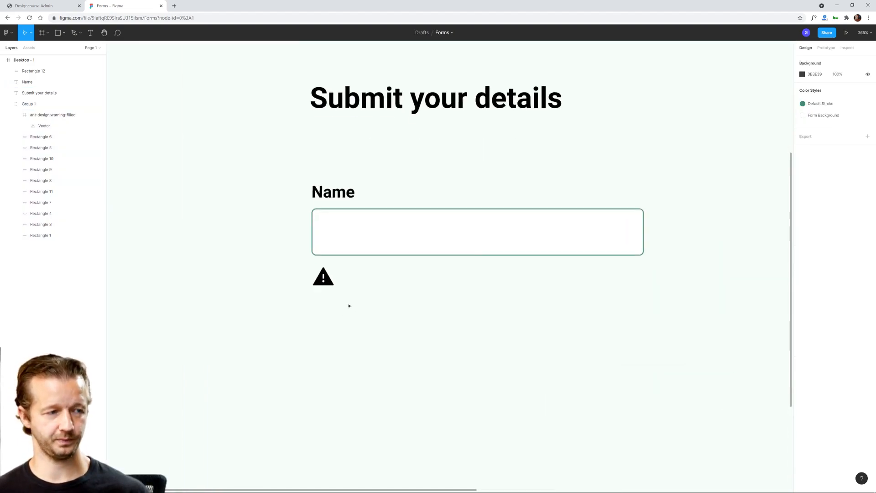
{"action": "scroll", "coordinate": [276, 235], "scroll_direction": "down", "scroll_amount": 3}
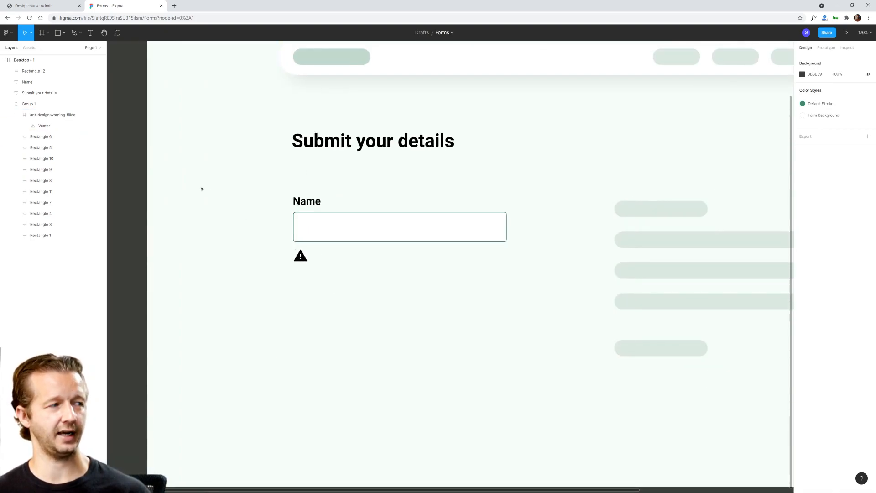
Step: Lock Group 1, which holds the placeholder shapes of the page background
{"action": "left_click", "coordinate": [329, 241]}
{"action": "left_click", "coordinate": [352, 266]}
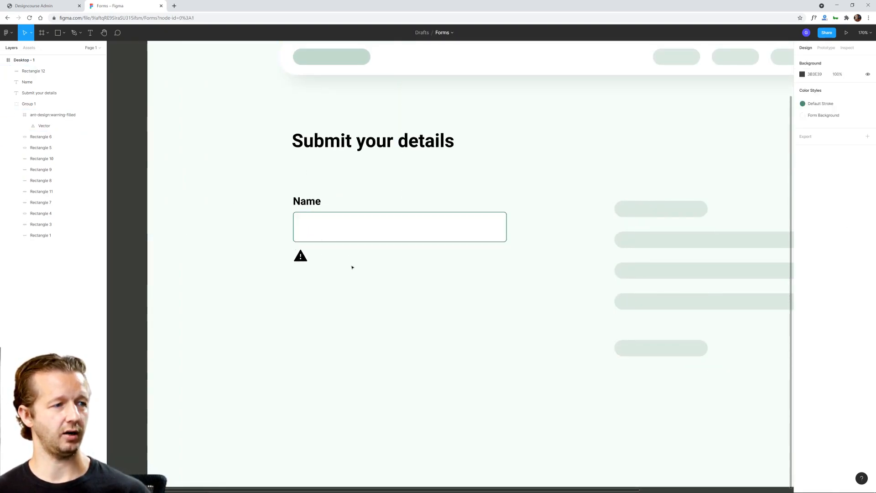
{"action": "left_click", "coordinate": [301, 257]}
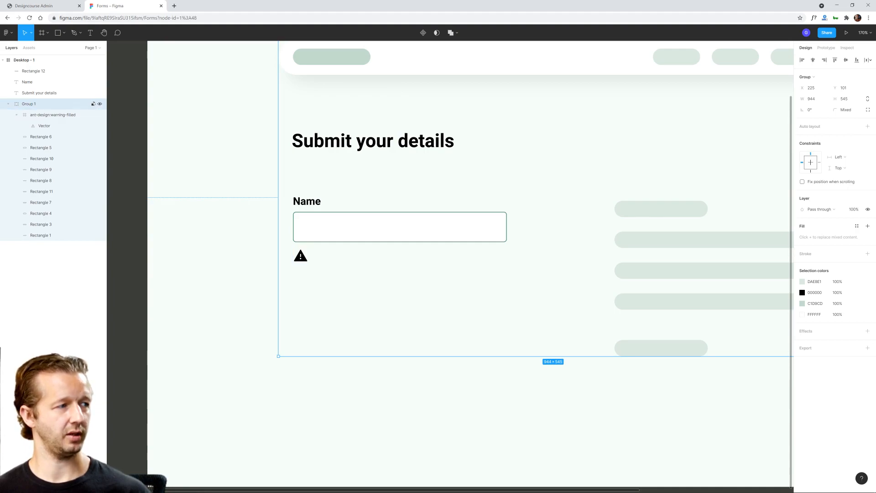
{"action": "left_click", "coordinate": [93, 104]}
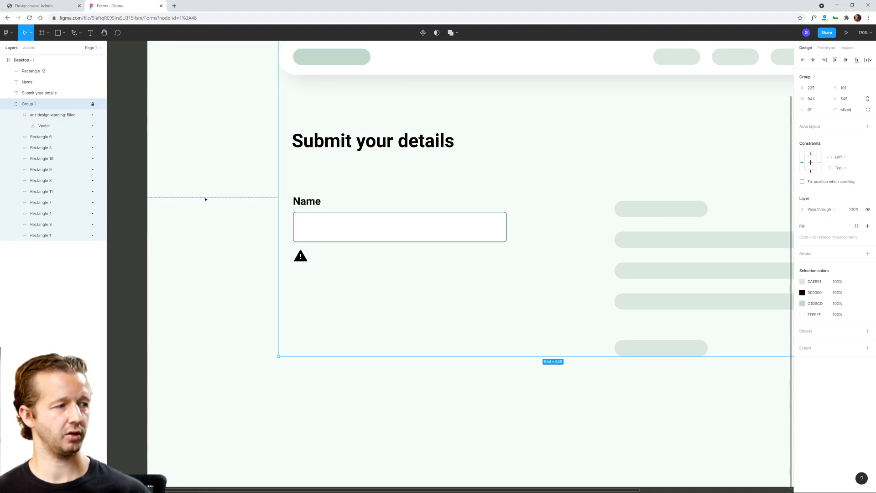
{"action": "left_click", "coordinate": [214, 222]}
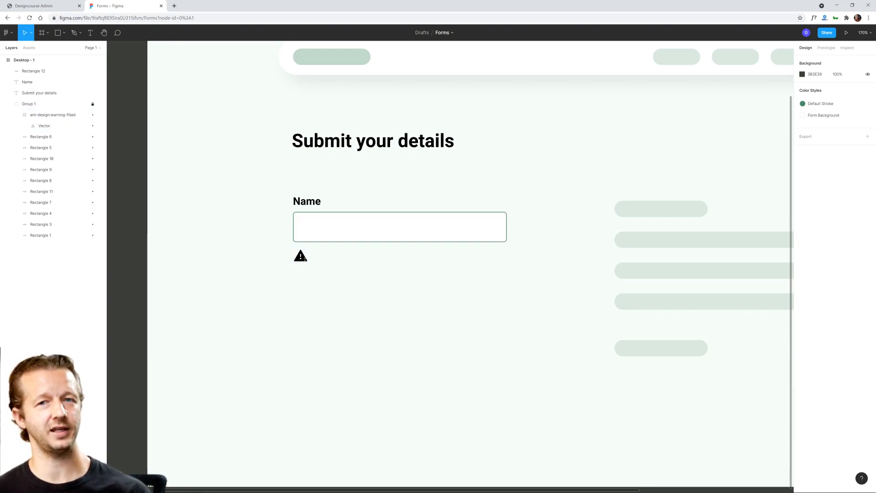
Step: Move the ant-design:warning-filled layer out of the locked Group 1 to directly above it, and collapse the group
{"action": "left_click", "coordinate": [43, 116]}
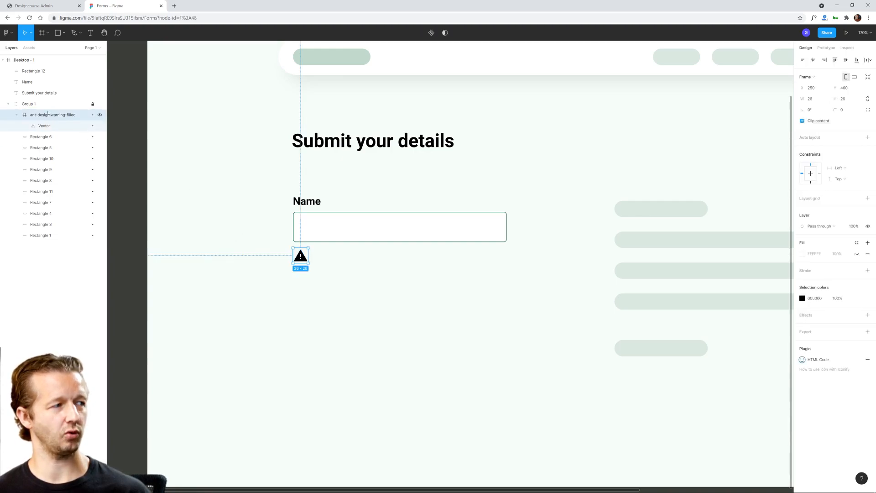
{"action": "left_click_drag", "start_coordinate": [49, 113], "coordinate": [41, 100]}
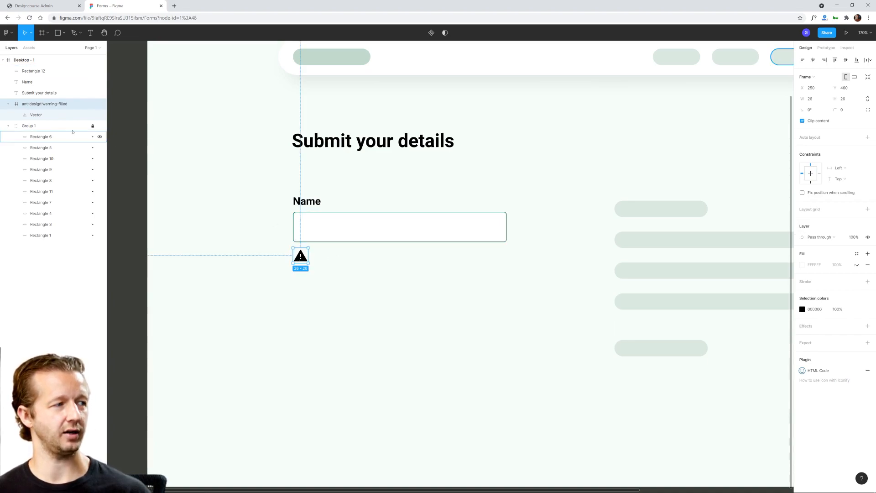
{"action": "left_click", "coordinate": [9, 127]}
{"action": "left_click", "coordinate": [359, 59]}
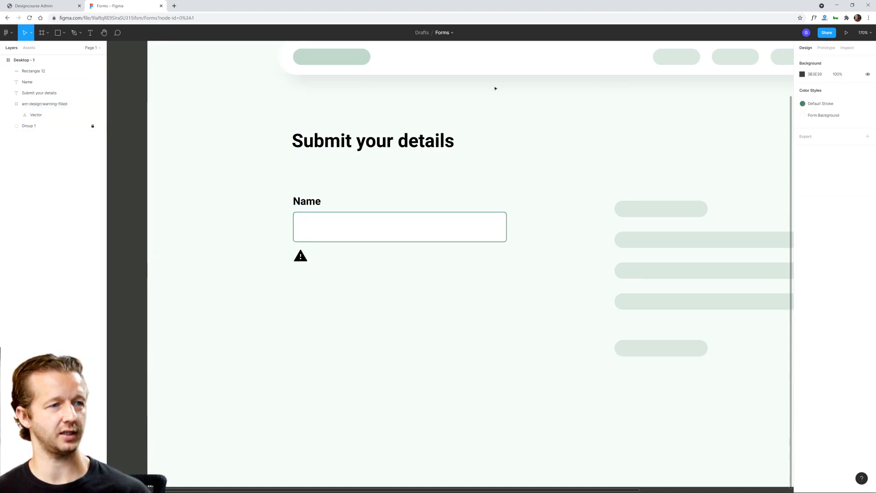
{"action": "left_click", "coordinate": [300, 256]}
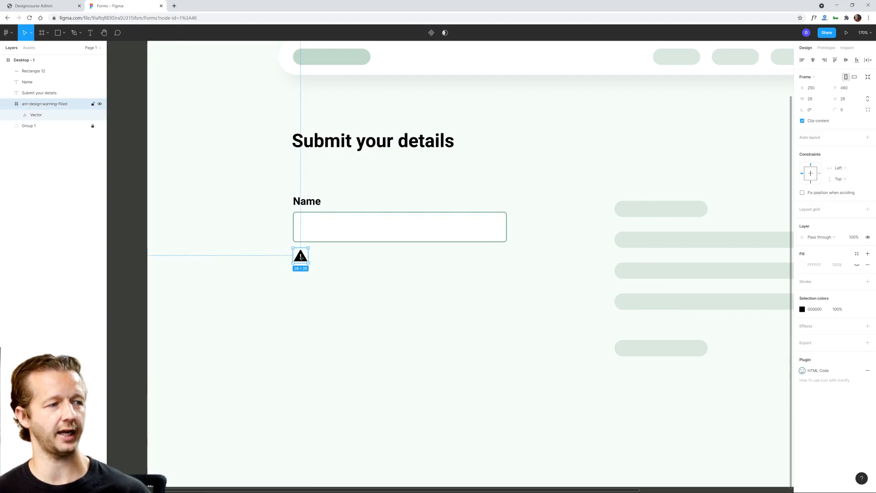
Step: Add the text "Sorry, you have entered incorrect data." beside the warning icon below the Name field
{"action": "left_click", "coordinate": [257, 213]}
{"action": "key", "text": "t"}
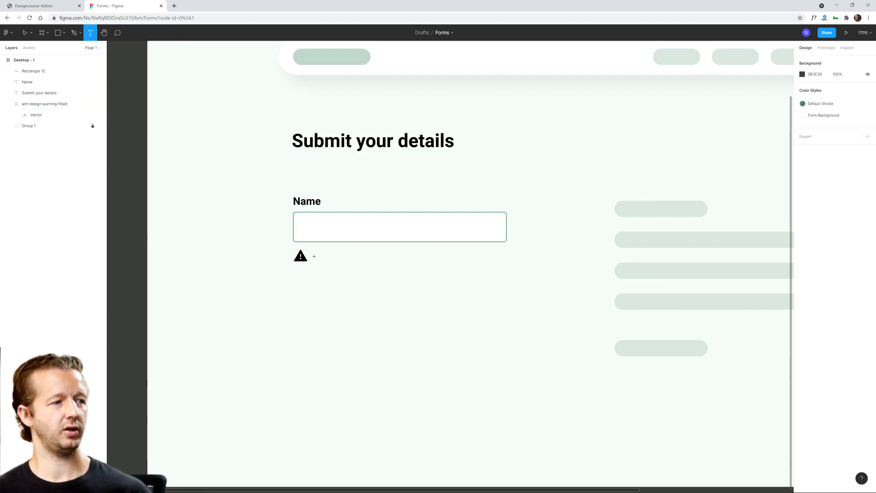
{"action": "left_click", "coordinate": [318, 256]}
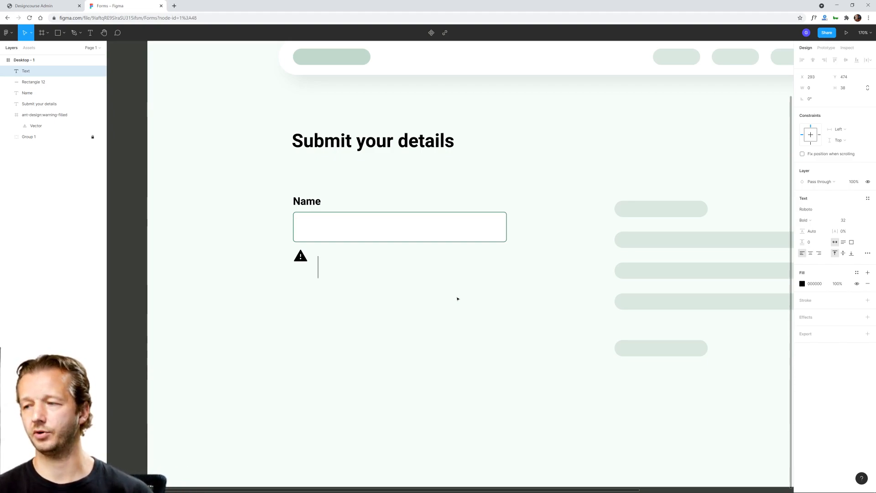
{"action": "type", "text": "Sorry"}
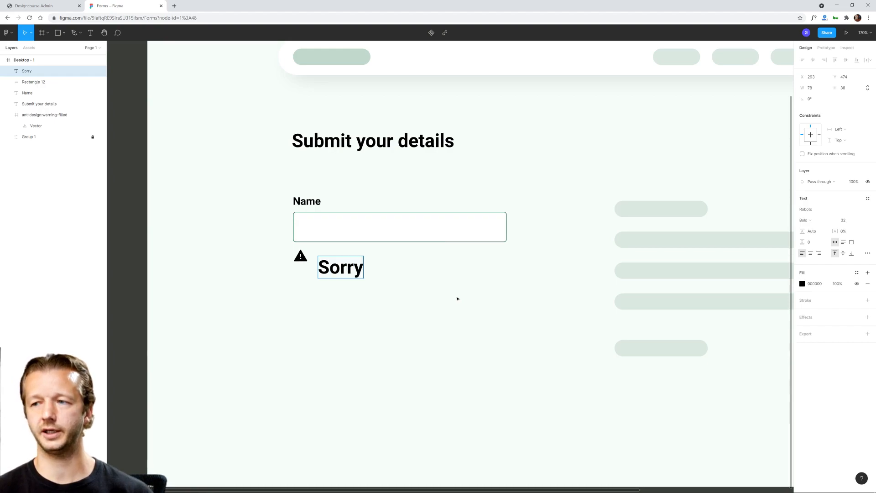
{"action": "type", "text": ", you have entered"}
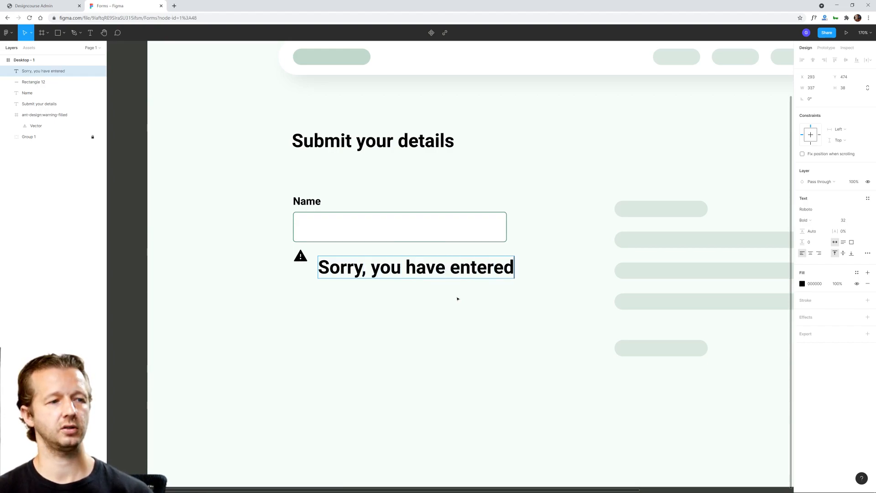
{"action": "type", "text": " incorrect data."}
{"action": "key", "text": "Escape"}
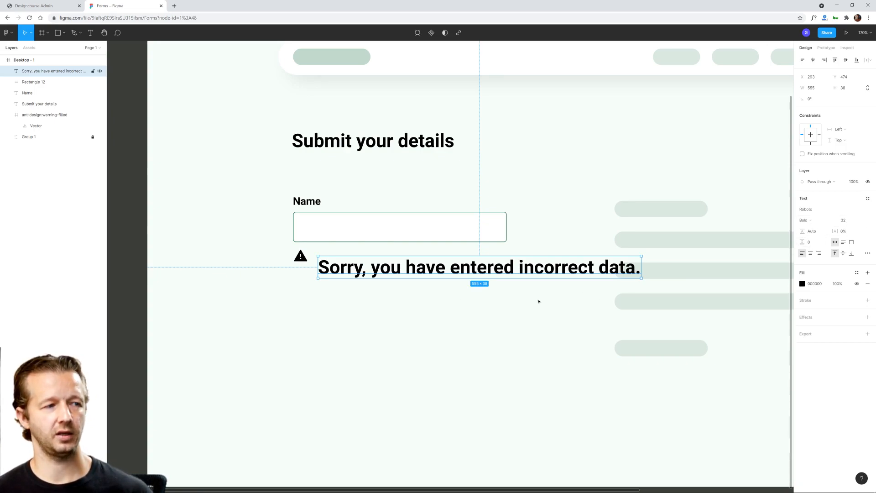
Step: Set the error message's font size to 18 and move it up close to the warning icon
{"action": "scroll", "coordinate": [487, 319], "scroll_direction": "down", "scroll_amount": 3}
{"action": "left_click", "coordinate": [418, 192]}
{"action": "left_click", "coordinate": [406, 279]}
{"action": "scroll", "coordinate": [406, 280], "scroll_direction": "up", "scroll_amount": 3}
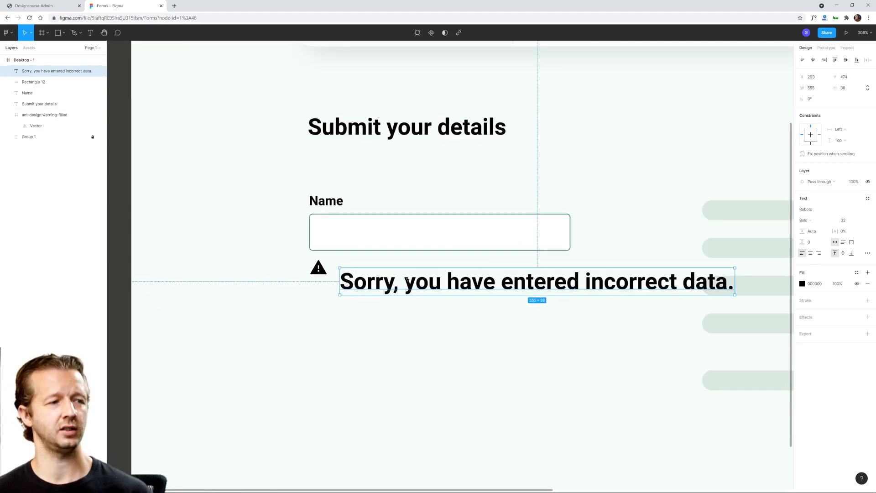
{"action": "left_click", "coordinate": [862, 220]}
{"action": "left_click", "coordinate": [857, 283]}
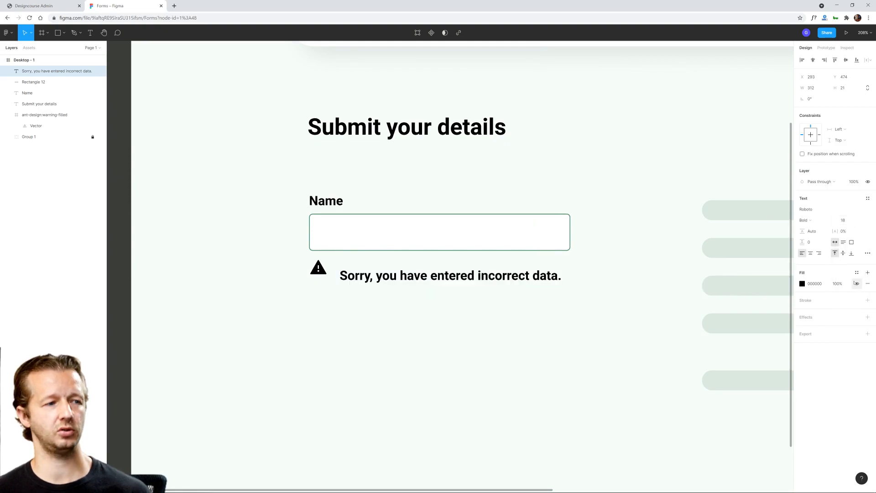
{"action": "left_click_drag", "start_coordinate": [397, 276], "coordinate": [391, 268]}
{"action": "left_click", "coordinate": [329, 202]}
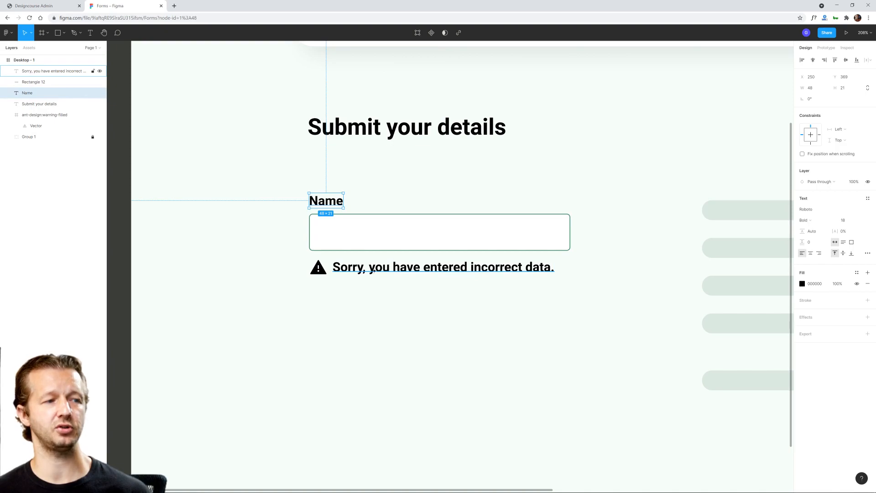
Step: Change the error message's font weight to Regular and its size to 16
{"action": "left_click", "coordinate": [372, 270]}
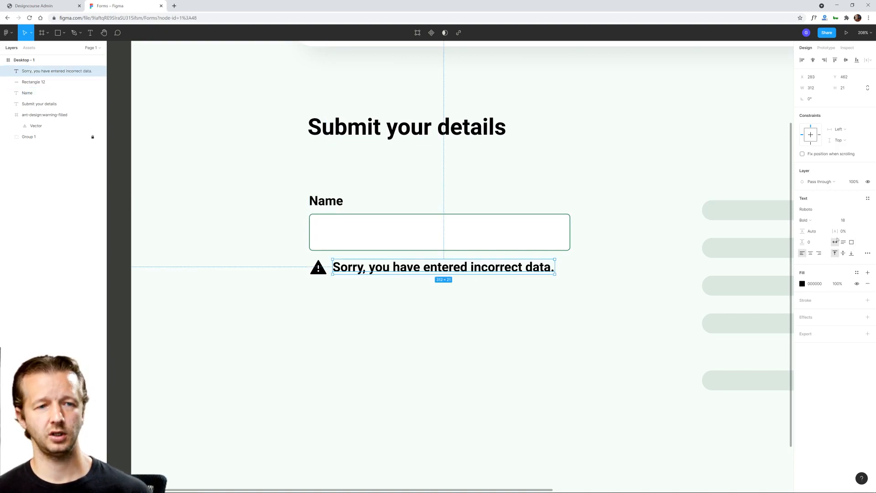
{"action": "left_click", "coordinate": [834, 221]}
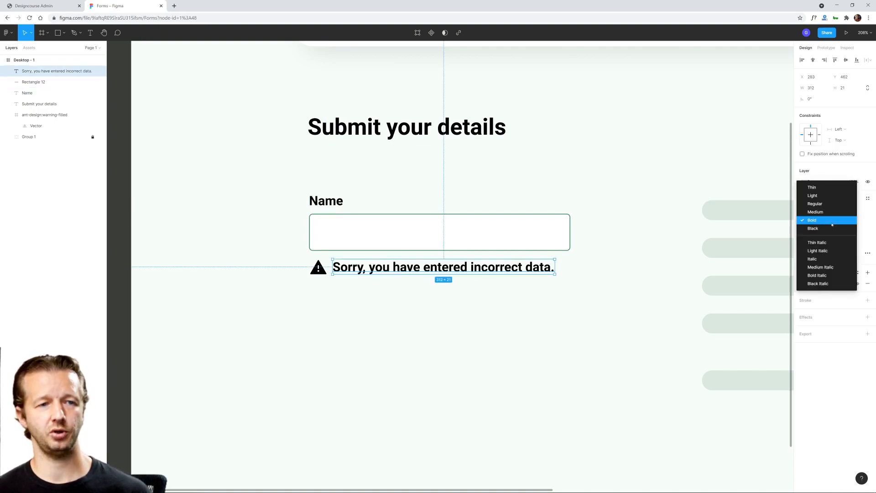
{"action": "left_click", "coordinate": [812, 207]}
{"action": "left_click", "coordinate": [844, 220]}
{"action": "type", "text": "16"}
{"action": "key", "text": "Return"}
Step: Nudge the error message slightly down to align it vertically with the warning icon
{"action": "left_click", "coordinate": [454, 307]}
{"action": "left_click", "coordinate": [412, 270]}
{"action": "key", "text": "Down"}
{"action": "key", "text": "Down"}
{"action": "key", "text": "Down"}
{"action": "key", "text": "Right"}
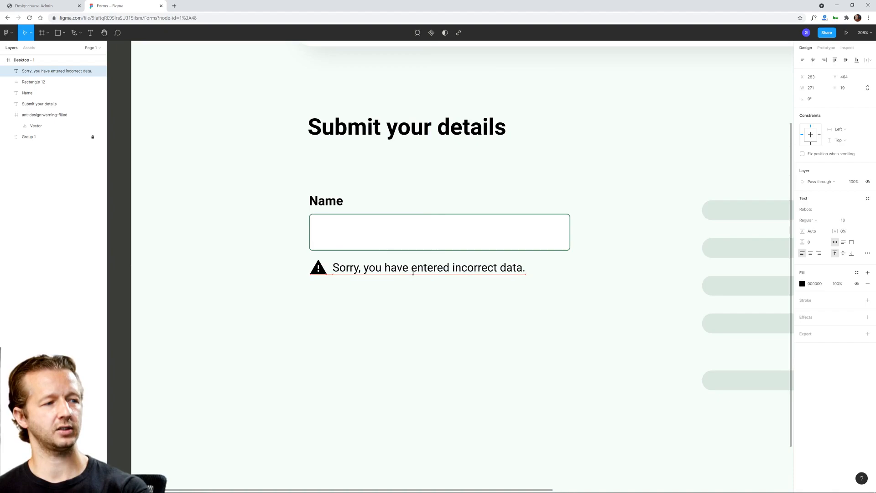
{"action": "left_click", "coordinate": [456, 312]}
Step: Shrink the warning icon to 20 × 20 about its centre and move the error message closer to it
{"action": "scroll", "coordinate": [317, 287], "scroll_direction": "up", "scroll_amount": 5}
{"action": "left_click", "coordinate": [338, 225]}
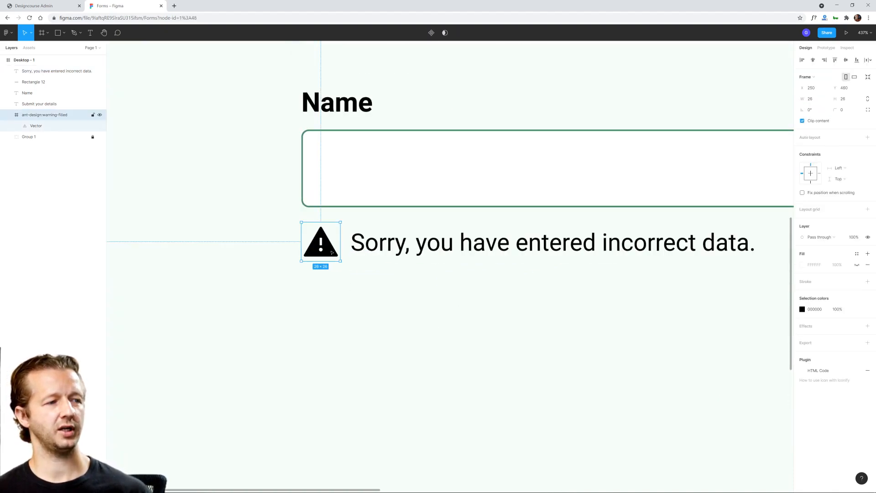
{"action": "left_click_drag", "start_coordinate": [342, 220], "coordinate": [329, 226]}
{"action": "left_click", "coordinate": [362, 300]}
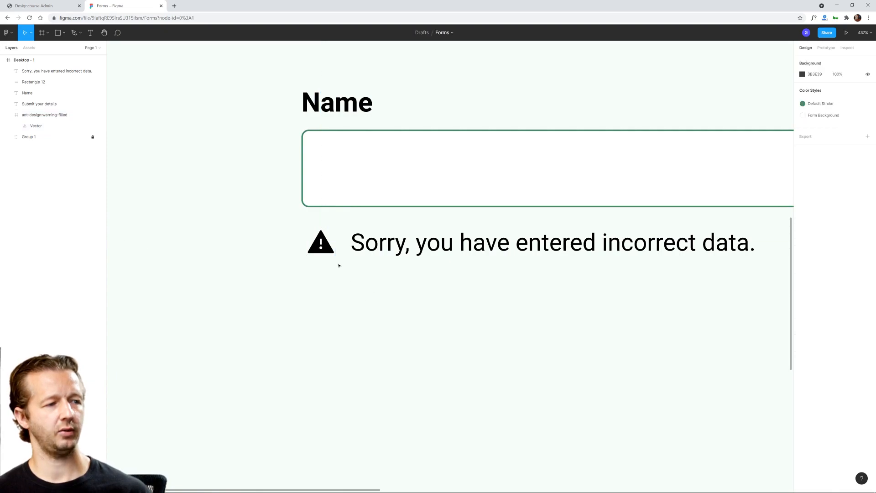
{"action": "left_click", "coordinate": [319, 252]}
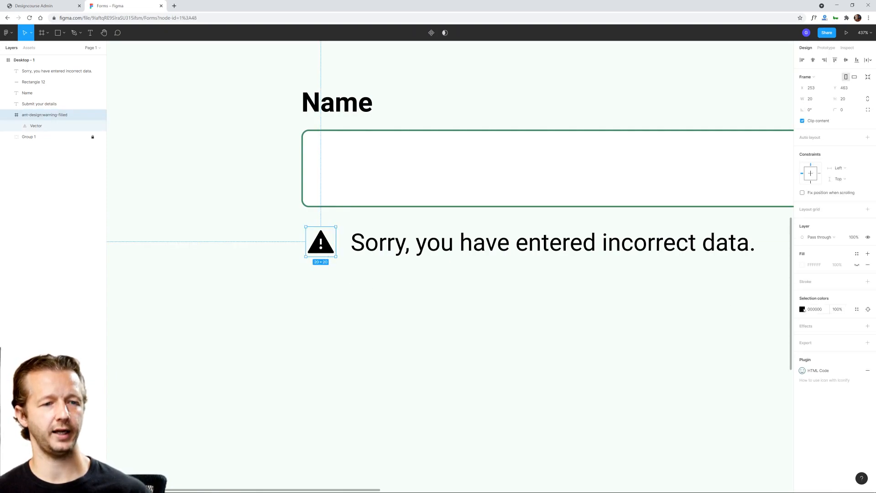
{"action": "left_click", "coordinate": [554, 264]}
{"action": "left_click_drag", "start_coordinate": [545, 246], "coordinate": [540, 246]}
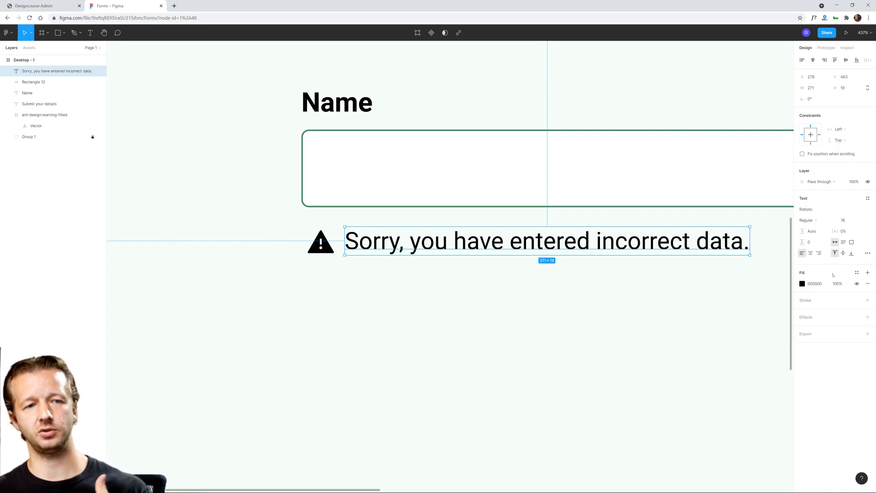
Step: Change the error message's fill to red FF0000 and save it as a new color style named "Error"
{"action": "left_click", "coordinate": [802, 283]}
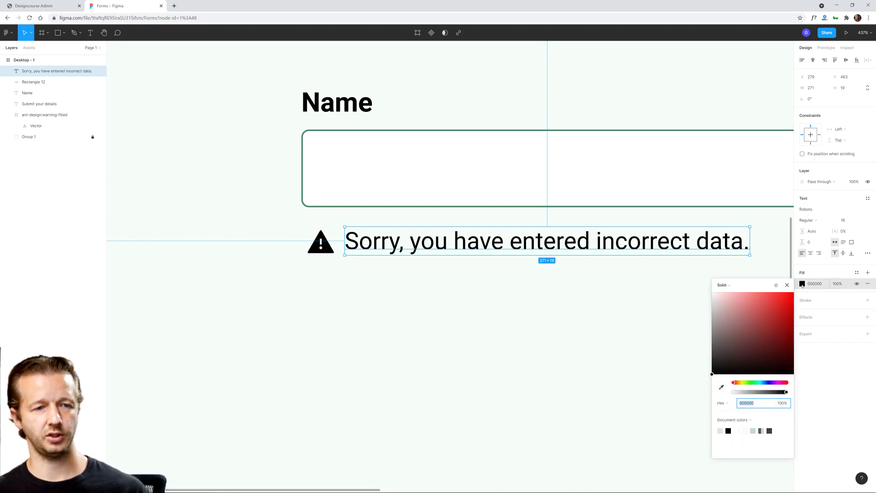
{"action": "left_click_drag", "start_coordinate": [777, 311], "coordinate": [812, 289]}
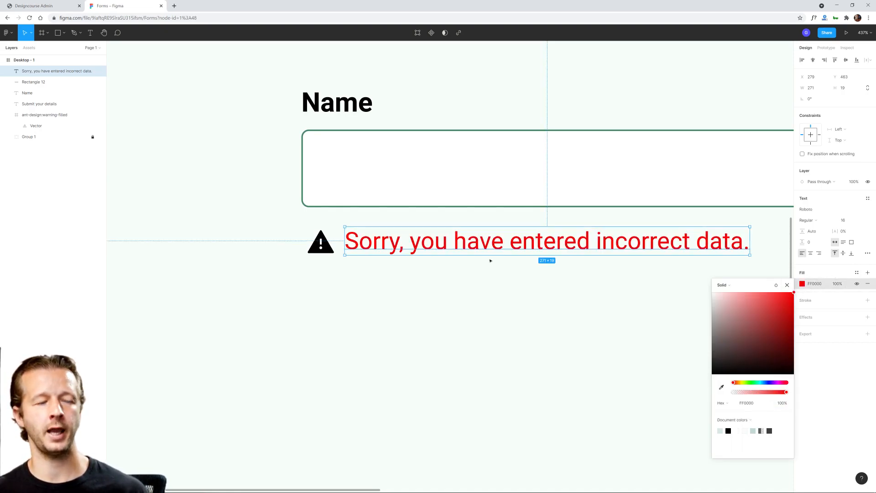
{"action": "left_click", "coordinate": [857, 273]}
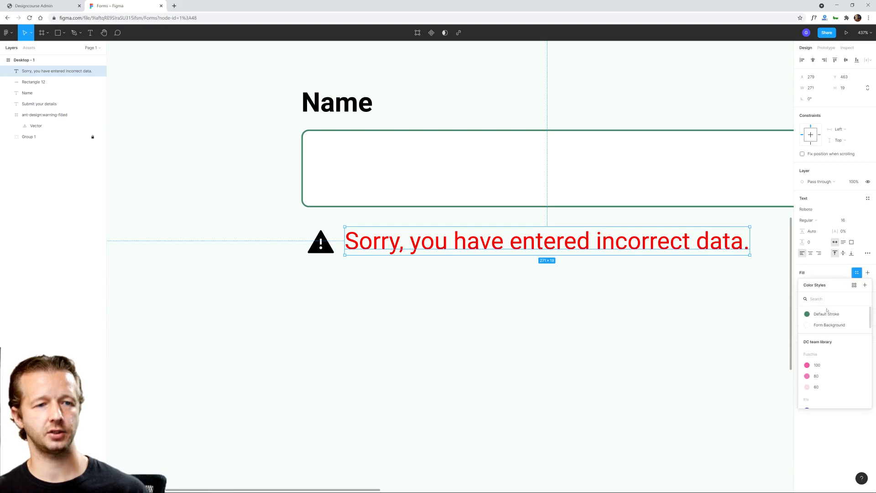
{"action": "left_click", "coordinate": [864, 285]}
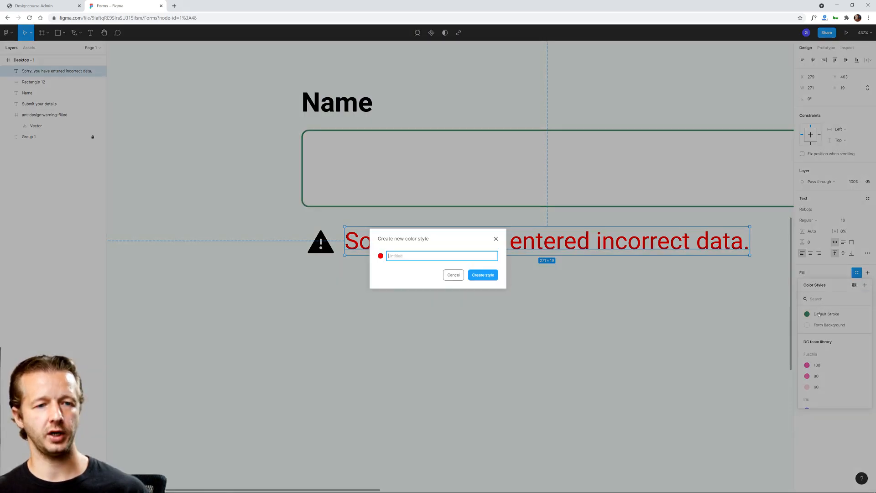
{"action": "type", "text": "E"}
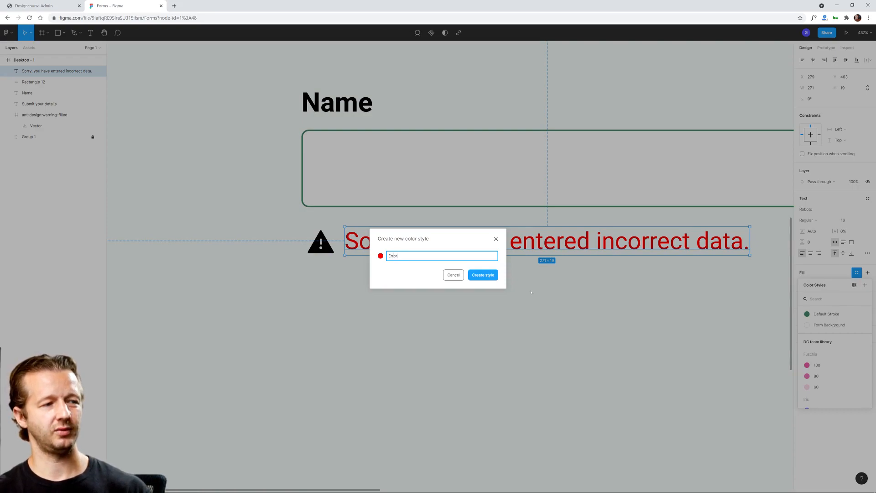
{"action": "type", "text": "rror"}
{"action": "left_click", "coordinate": [478, 275]}
{"action": "left_click", "coordinate": [475, 289]}
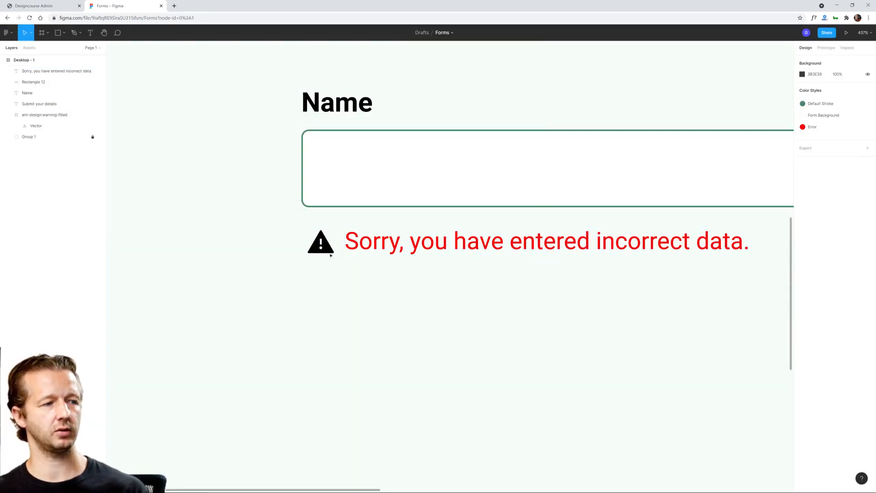
Step: Apply the Error color style to the warning icon in place of its black color
{"action": "left_click", "coordinate": [325, 250]}
{"action": "left_click", "coordinate": [802, 310]}
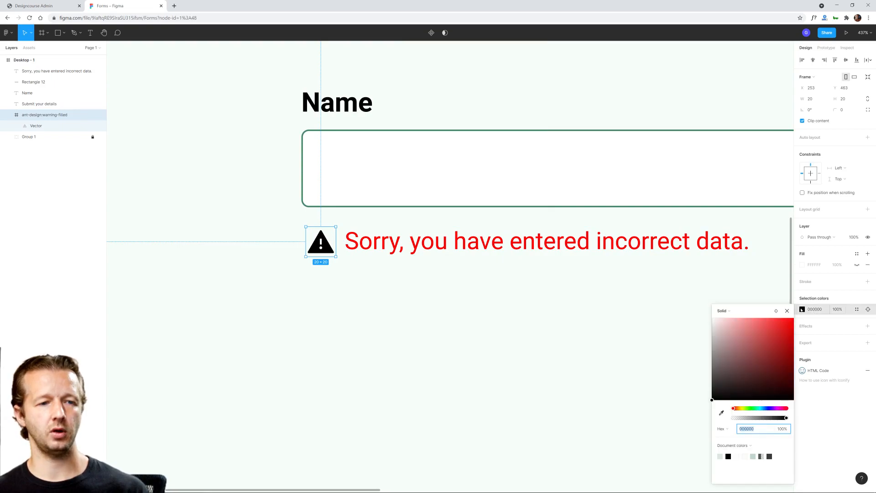
{"action": "left_click", "coordinate": [856, 310]}
{"action": "left_click", "coordinate": [730, 360]}
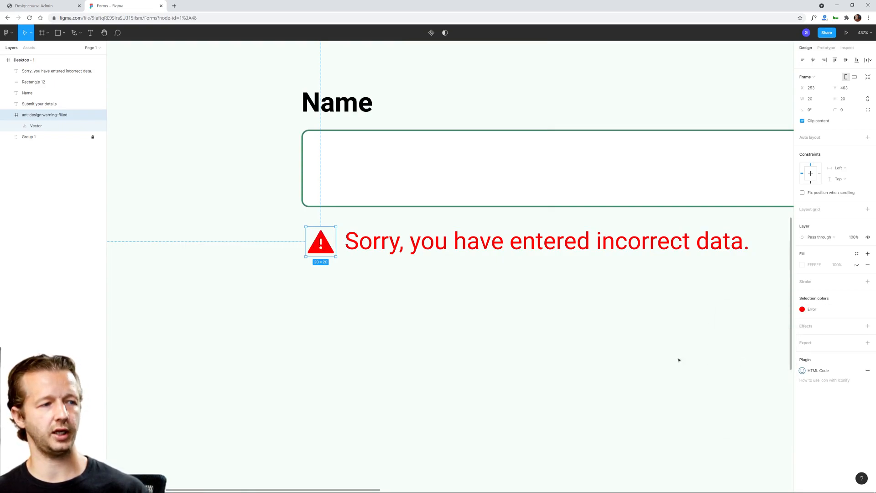
Step: Check which color style is applied to the stroke of the Name input field
{"action": "left_click", "coordinate": [462, 303]}
{"action": "scroll", "coordinate": [621, 274], "scroll_direction": "down", "scroll_amount": 5}
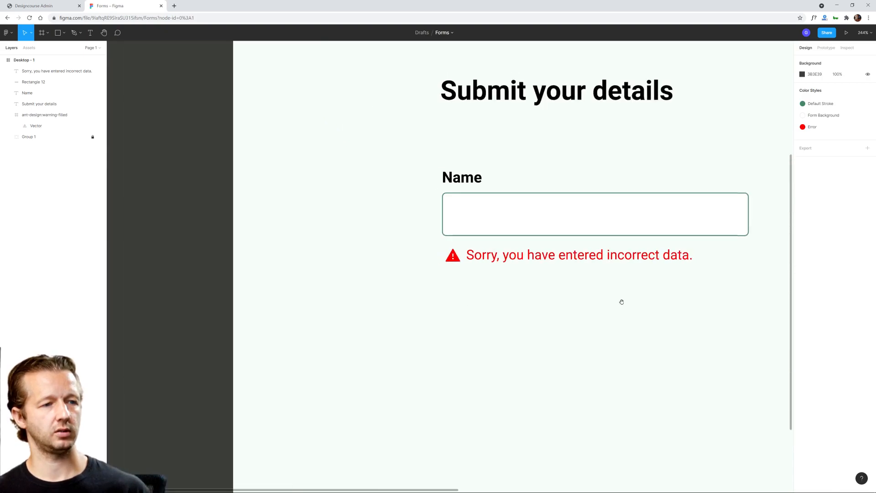
{"action": "scroll", "coordinate": [621, 301], "scroll_direction": "right", "scroll_amount": 3}
{"action": "left_click", "coordinate": [533, 248]}
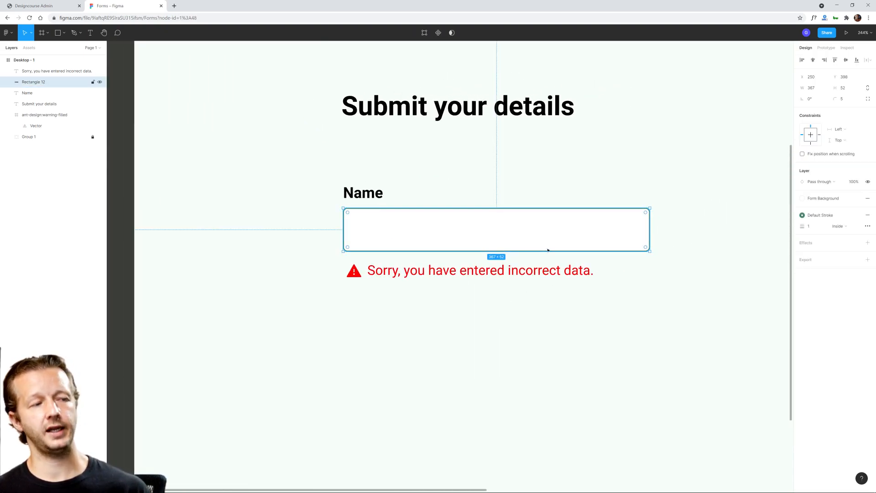
{"action": "left_click", "coordinate": [816, 217]}
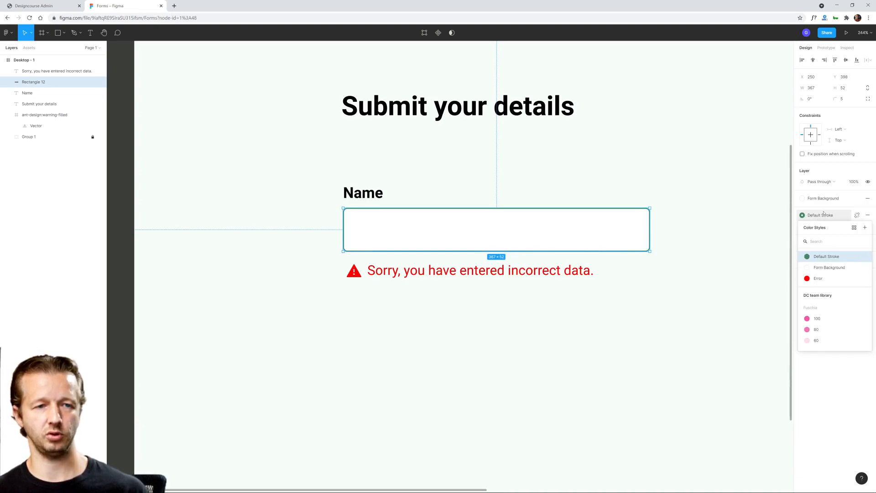
{"action": "left_click", "coordinate": [635, 284]}
{"action": "left_click", "coordinate": [618, 319]}
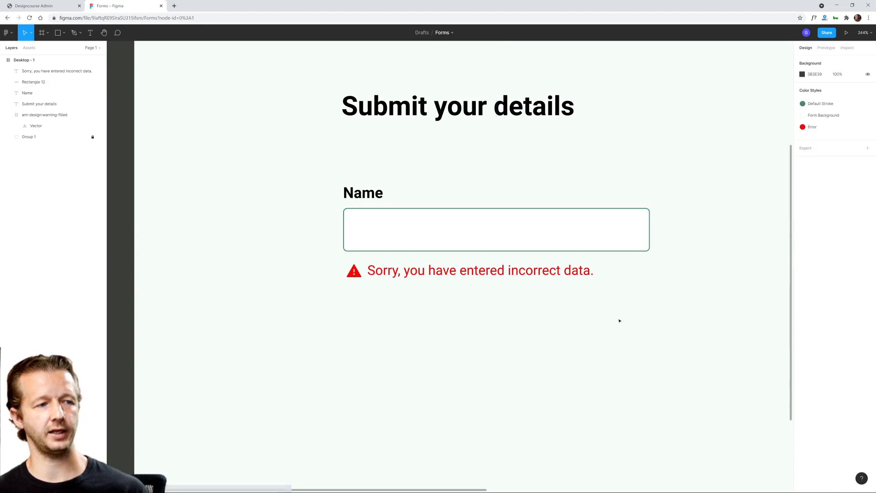
Step: Nudge the error message slightly down and move it together with the warning icon closer to the input field
{"action": "left_click", "coordinate": [378, 275]}
{"action": "left_click", "coordinate": [434, 299]}
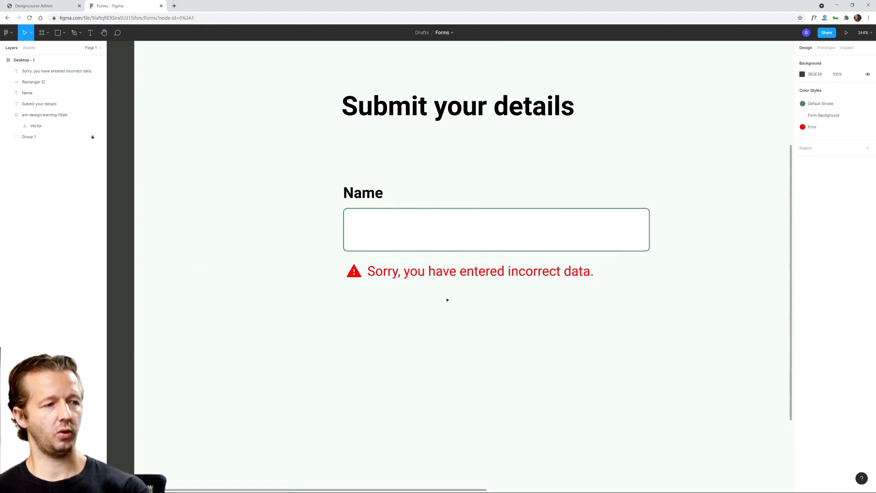
{"action": "scroll", "coordinate": [541, 301], "scroll_direction": "down", "scroll_amount": 5}
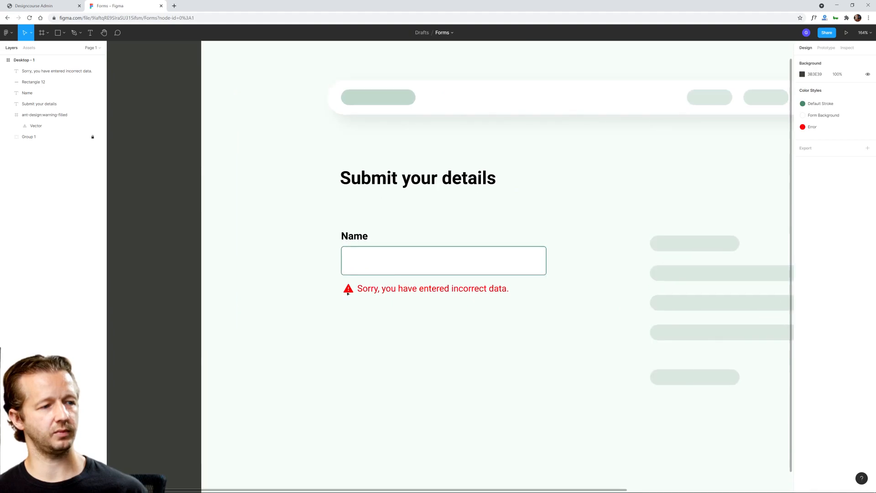
{"action": "left_click_drag", "start_coordinate": [320, 283], "coordinate": [466, 307]}
{"action": "key", "text": "Up"}
{"action": "key", "text": "Up"}
{"action": "key", "text": "Up"}
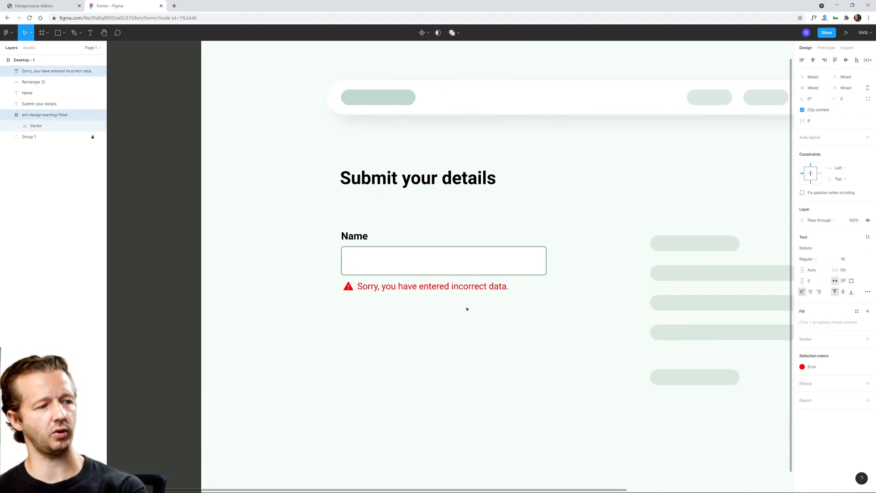
{"action": "left_click", "coordinate": [467, 309]}
Step: Group the warning icon and the error message below the input field
{"action": "left_click_drag", "start_coordinate": [303, 226], "coordinate": [550, 314]}
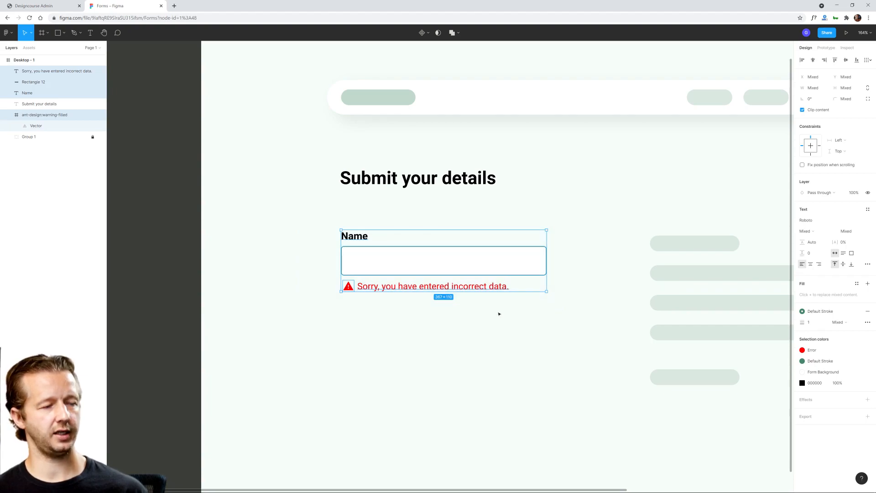
{"action": "left_click", "coordinate": [486, 325]}
{"action": "left_click_drag", "start_coordinate": [335, 297], "coordinate": [377, 288]}
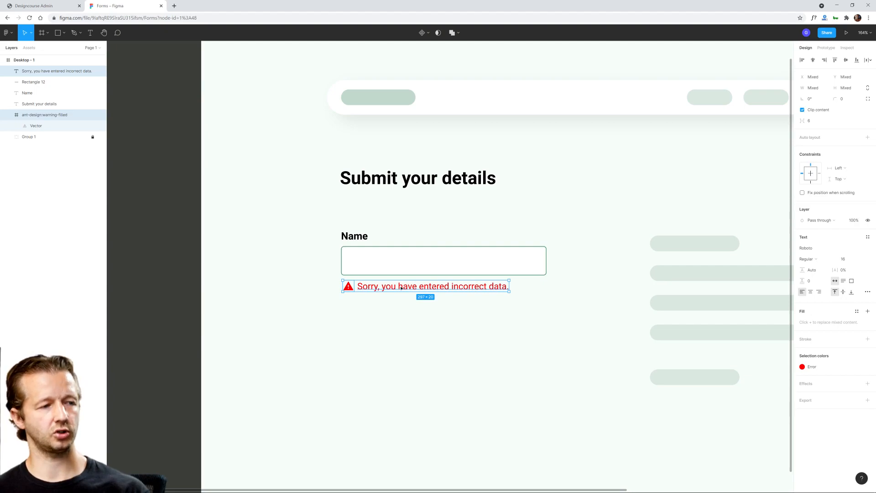
{"action": "key", "text": "ctrl+g"}
{"action": "left_click", "coordinate": [318, 237]}
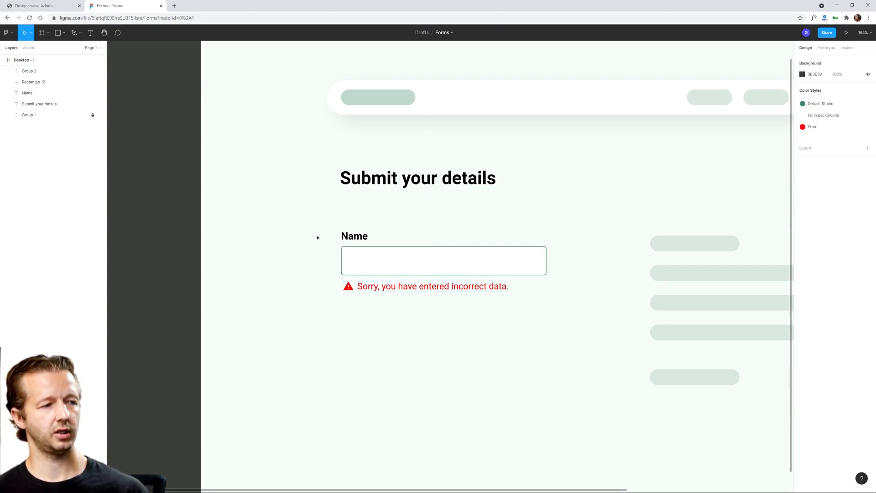
Step: Rename the layer of the input field's rectangle as Textfield
{"action": "left_click", "coordinate": [354, 236]}
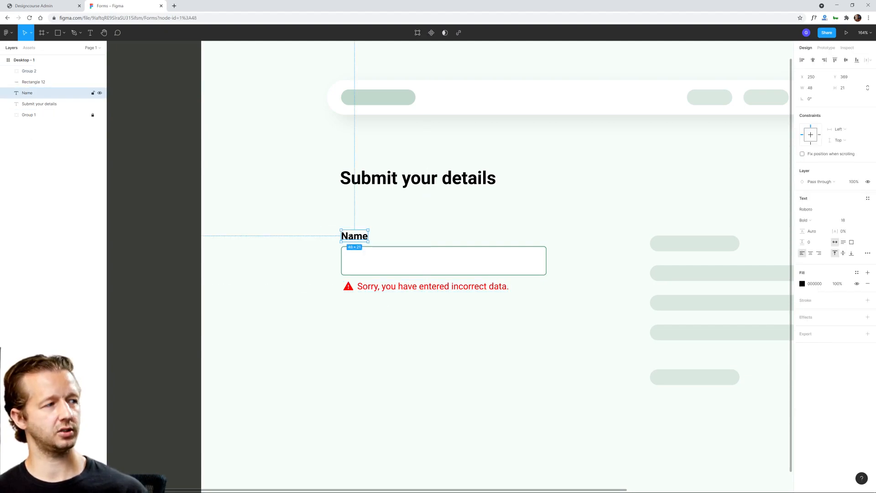
{"action": "left_click", "coordinate": [388, 271]}
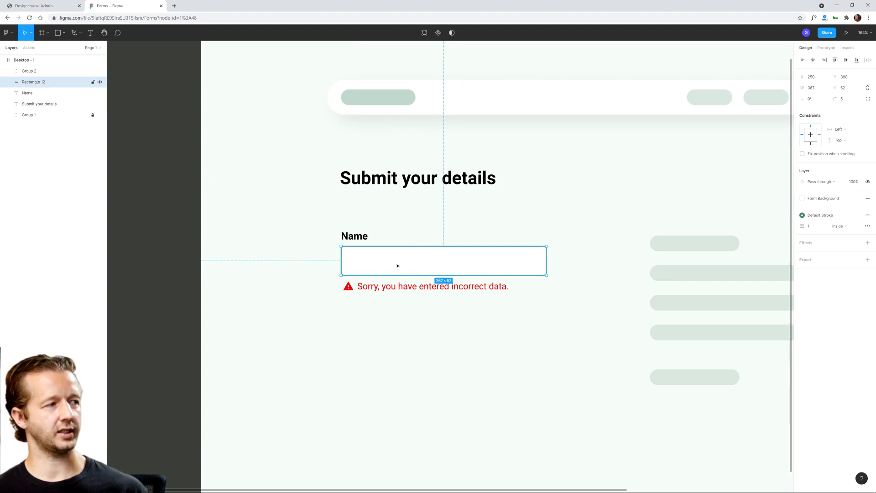
{"action": "double_click", "coordinate": [41, 82]}
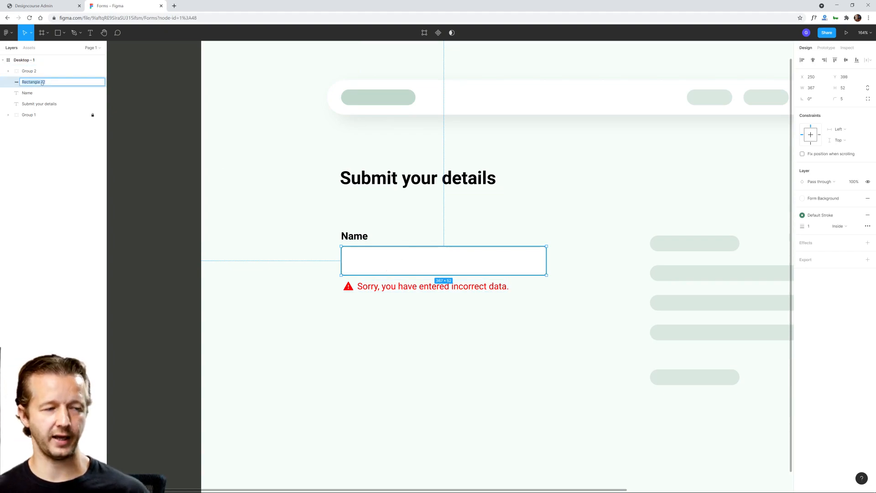
{"action": "type", "text": "Textfield"}
{"action": "key", "text": "Return"}
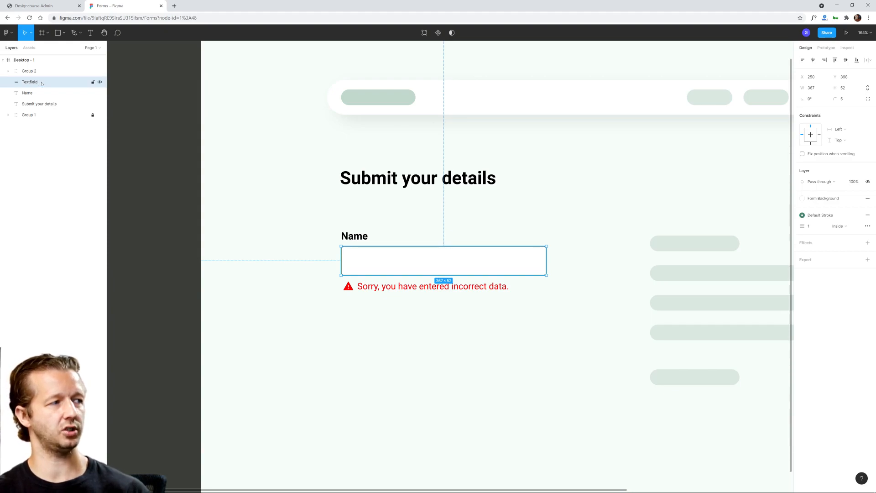
Step: Add auto layout to the Name label, the text field and the error message group together
{"action": "left_click", "coordinate": [371, 288]}
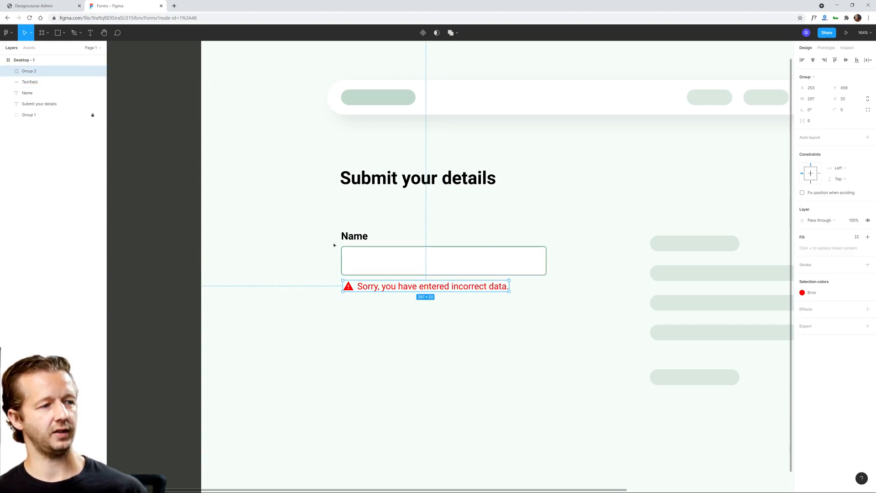
{"action": "left_click_drag", "start_coordinate": [315, 228], "coordinate": [468, 311]}
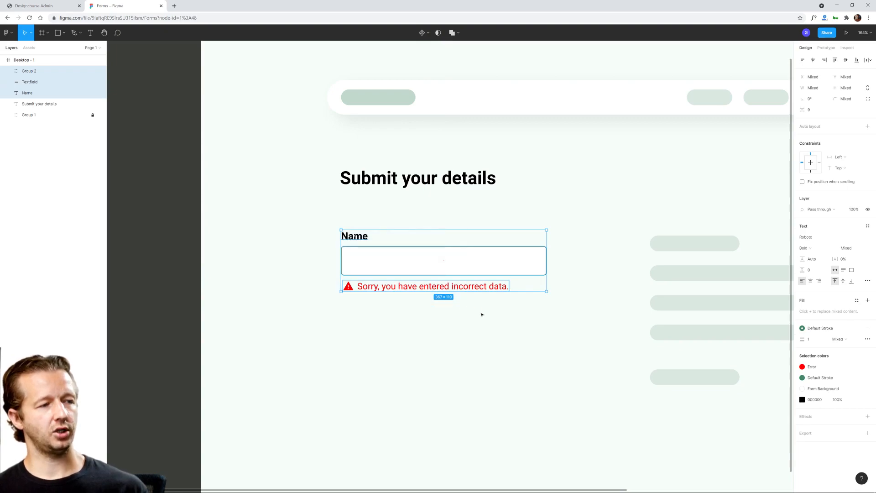
{"action": "right_click", "coordinate": [450, 263]}
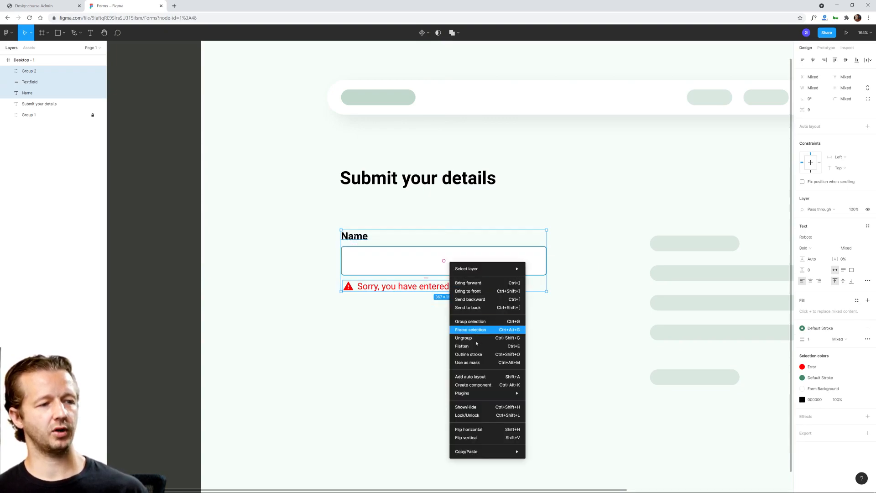
{"action": "left_click", "coordinate": [478, 377]}
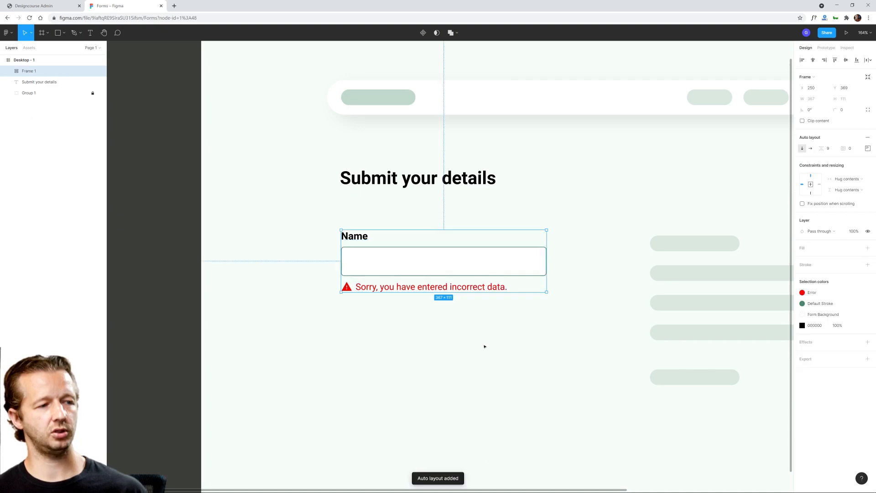
{"action": "left_click", "coordinate": [441, 325]}
Step: Turn the auto-layout form field into a component and add a second variant to it
{"action": "left_click", "coordinate": [383, 264]}
{"action": "right_click", "coordinate": [429, 266]}
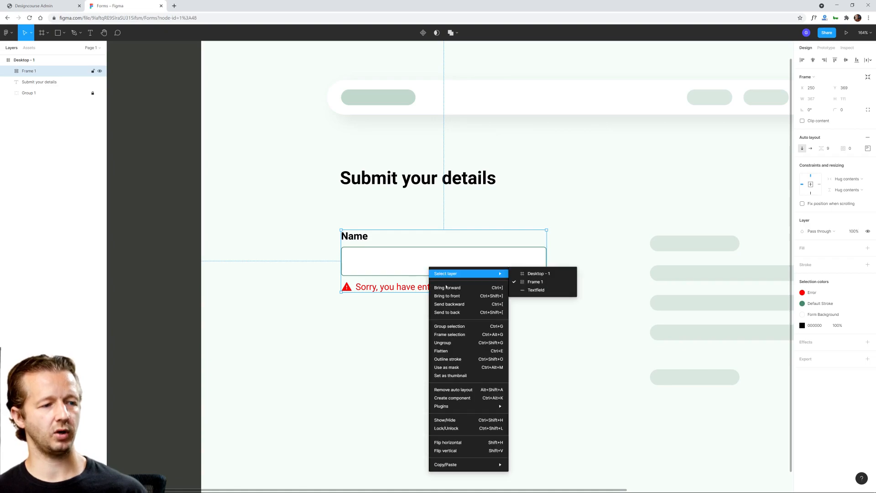
{"action": "left_click", "coordinate": [454, 398]}
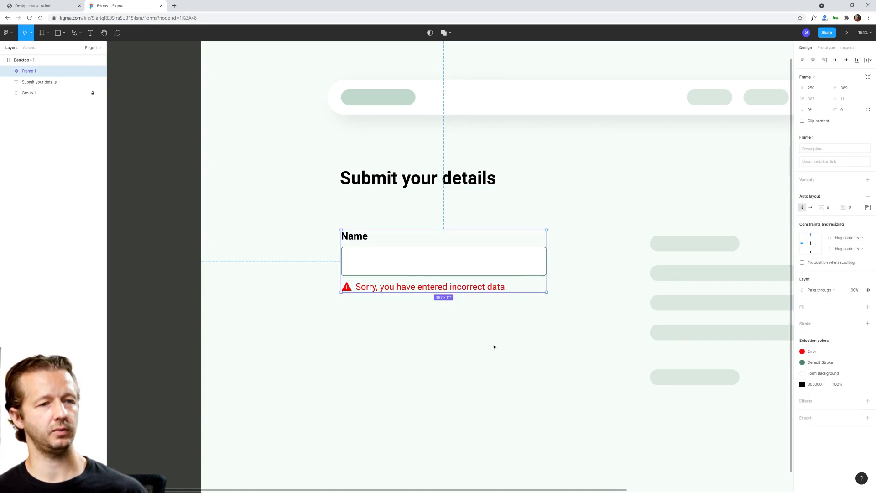
{"action": "left_click", "coordinate": [868, 181]}
{"action": "left_click", "coordinate": [295, 326]}
Step: Move the two-variant component set out of the desktop page onto the empty canvas to its left
{"action": "scroll", "coordinate": [285, 314], "scroll_direction": "down", "scroll_amount": 3}
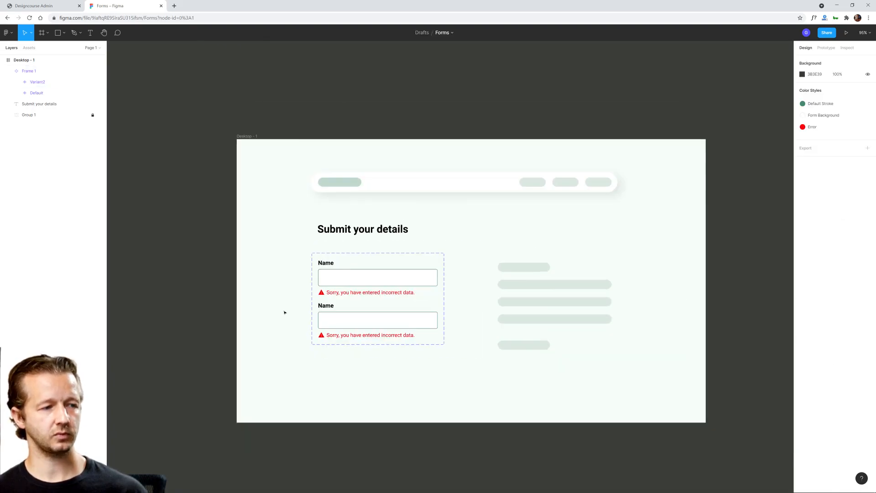
{"action": "left_click_drag", "start_coordinate": [284, 314], "coordinate": [431, 280]}
{"action": "left_click_drag", "start_coordinate": [473, 214], "coordinate": [218, 172]}
{"action": "scroll", "coordinate": [266, 137], "scroll_direction": "left", "scroll_amount": 3}
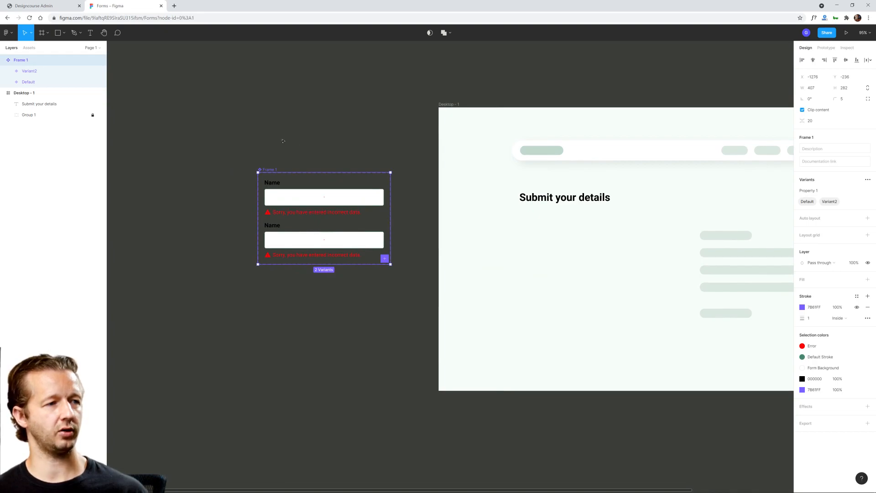
{"action": "left_click", "coordinate": [282, 141]}
{"action": "key", "text": "f"}
{"action": "key", "text": "v"}
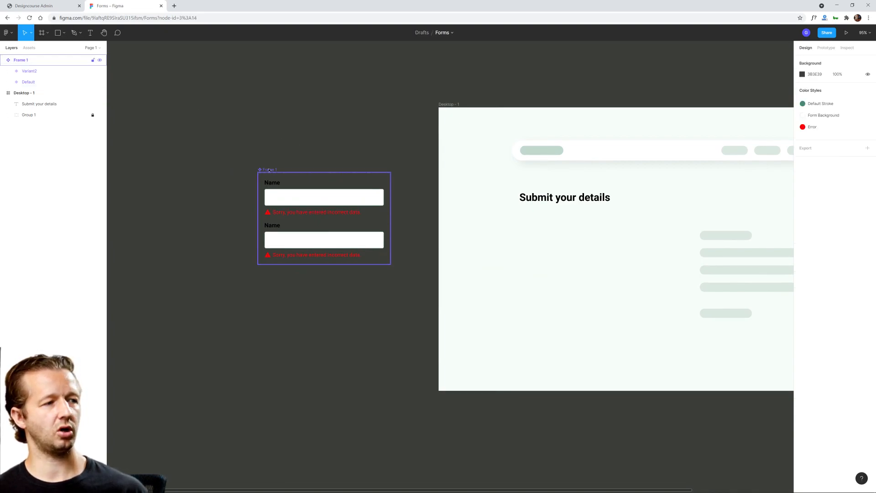
{"action": "left_click_drag", "start_coordinate": [268, 170], "coordinate": [250, 137]}
{"action": "key", "text": "Escape"}
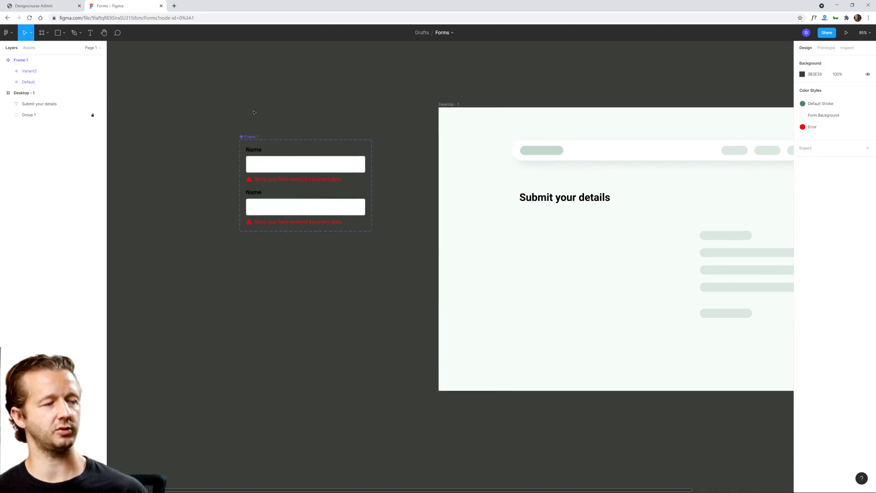
Step: Draw a frame about 606 × 520 around the component set, beside the desktop page
{"action": "left_click", "coordinate": [42, 33]}
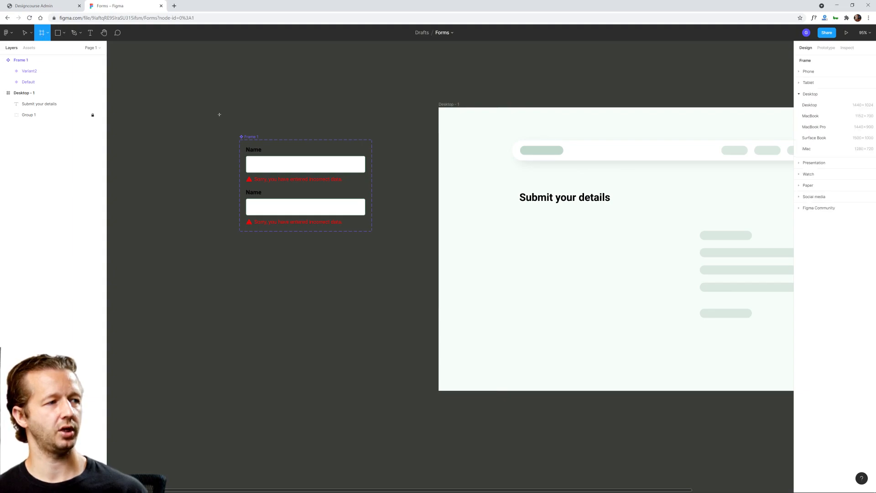
{"action": "left_click_drag", "start_coordinate": [214, 108], "coordinate": [411, 277]}
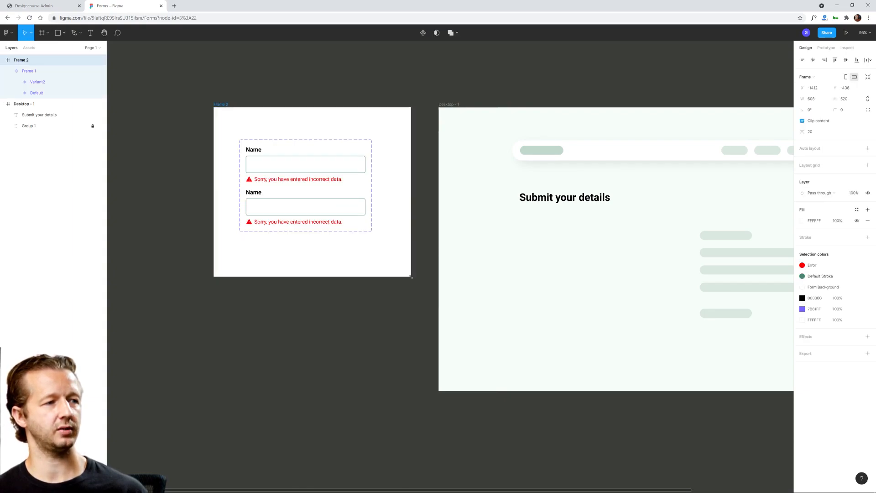
{"action": "left_click", "coordinate": [213, 104]}
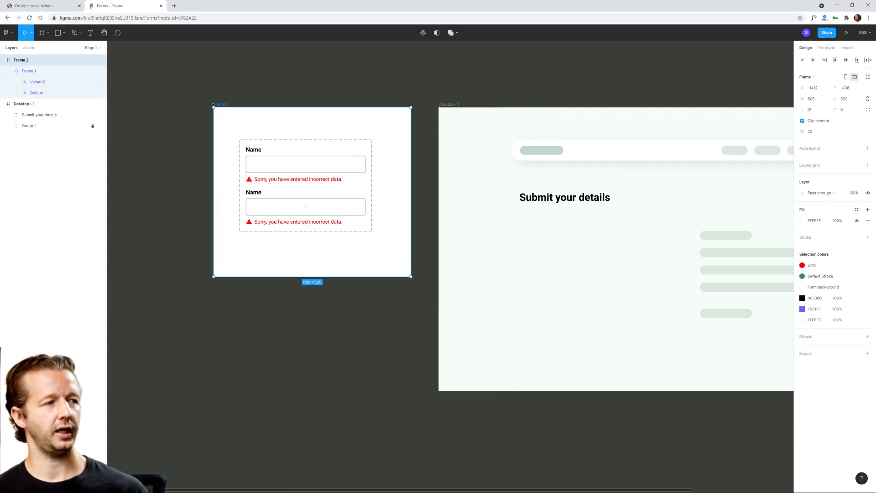
Step: Save the desktop page's fill as a new color style named "Background"
{"action": "left_click", "coordinate": [449, 105]}
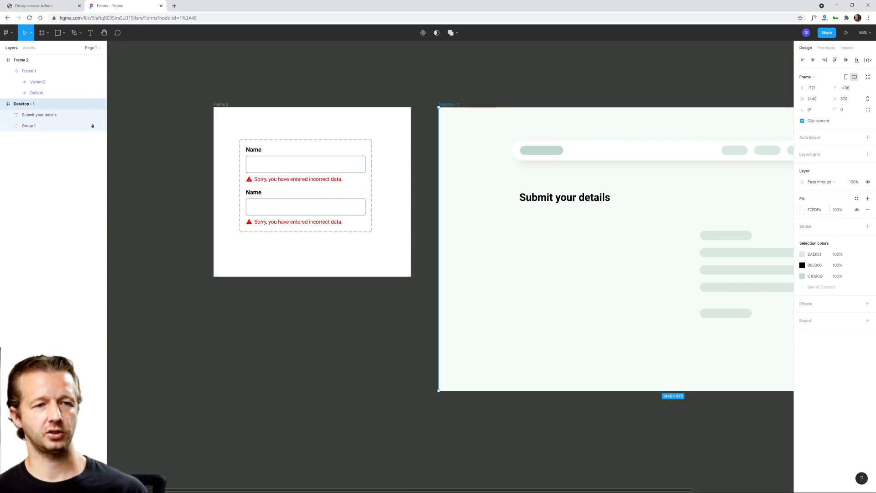
{"action": "left_click", "coordinate": [857, 199]}
{"action": "left_click", "coordinate": [864, 210]}
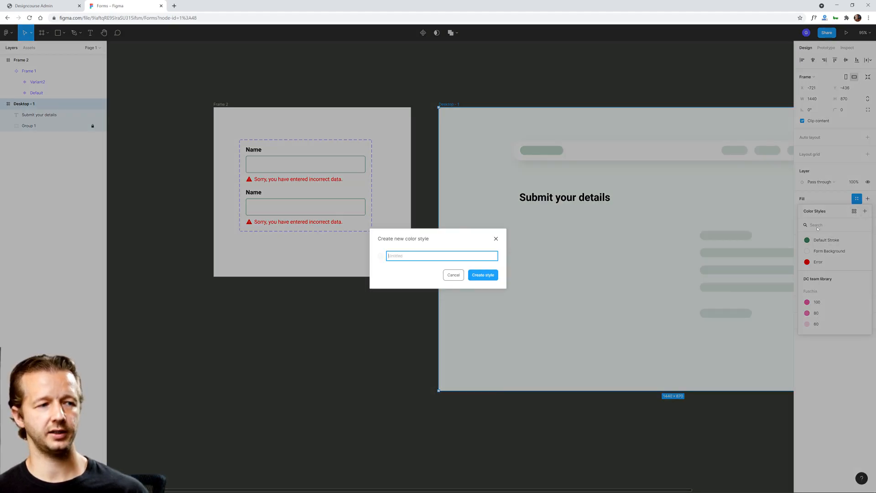
{"action": "type", "text": "Background"}
{"action": "key", "text": "Return"}
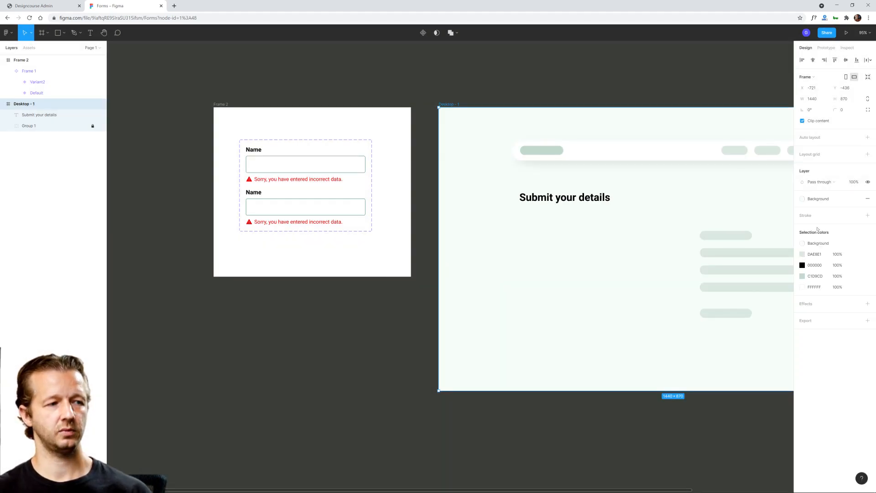
Step: Apply the Background color style to the fill of the frame around the component set
{"action": "left_click", "coordinate": [283, 106]}
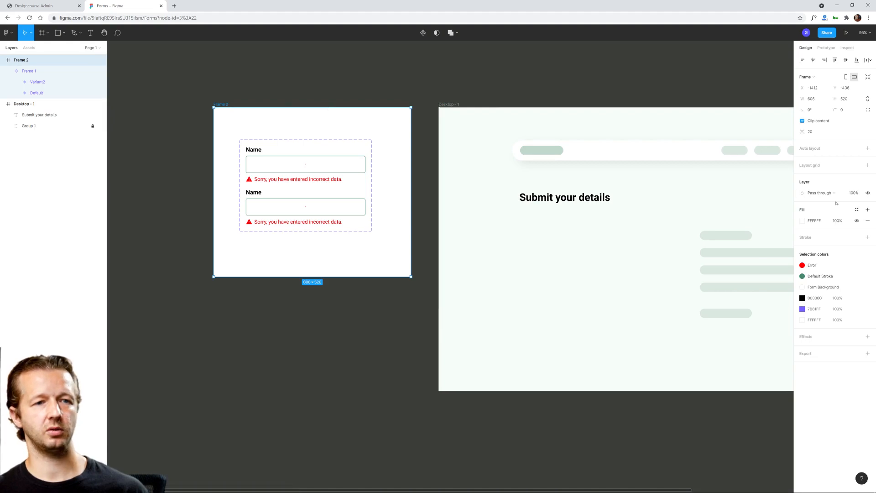
{"action": "left_click", "coordinate": [856, 209]}
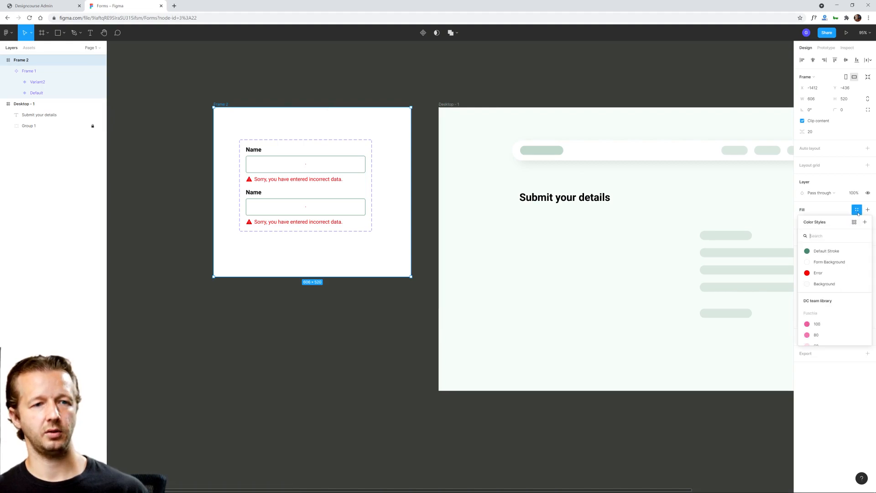
{"action": "left_click", "coordinate": [829, 287]}
Step: Hide the error message group in the Default variant of the form field component
{"action": "left_click", "coordinate": [293, 163]}
{"action": "left_click", "coordinate": [292, 163]}
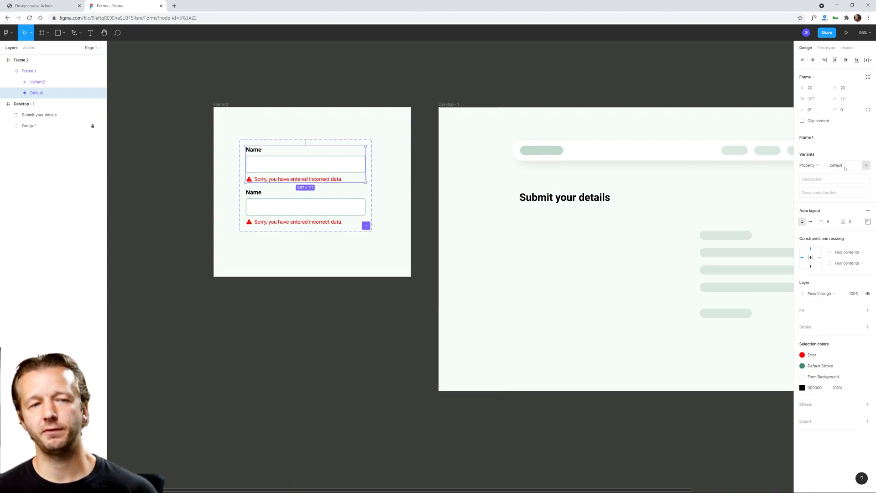
{"action": "double_click", "coordinate": [305, 180]}
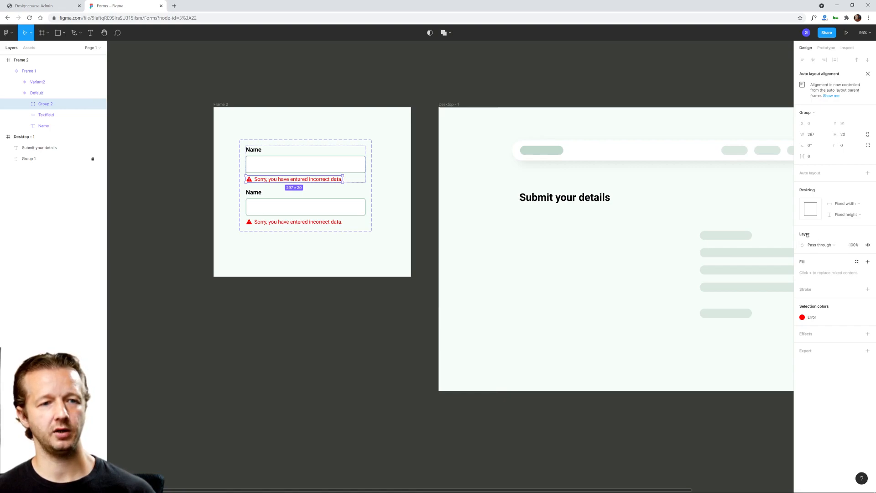
{"action": "left_click", "coordinate": [868, 245]}
{"action": "left_click", "coordinate": [260, 198]}
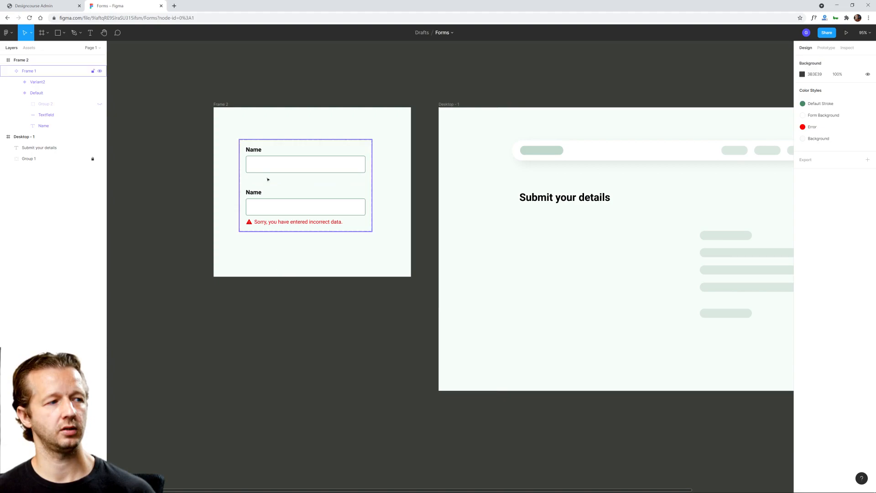
Step: Duplicate the Default variant of the form field inside the component set
{"action": "left_click", "coordinate": [270, 165]}
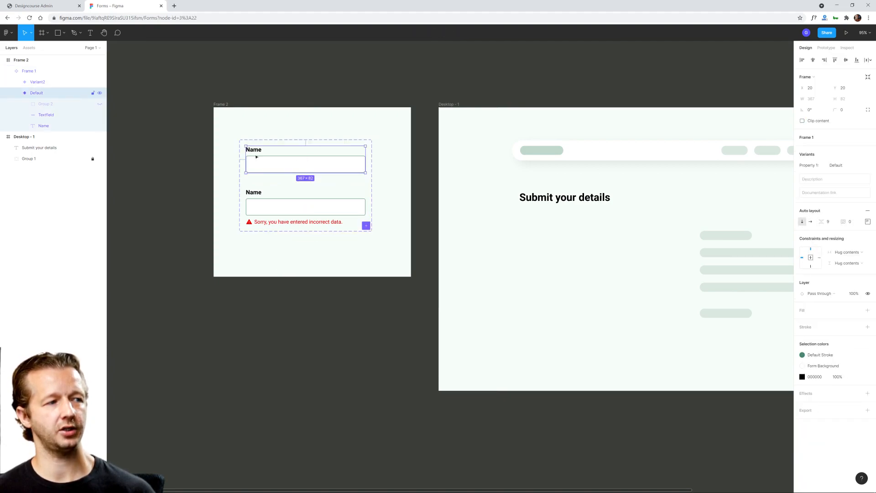
{"action": "left_click", "coordinate": [198, 225]}
{"action": "left_click", "coordinate": [292, 167]}
{"action": "left_click", "coordinate": [310, 168]}
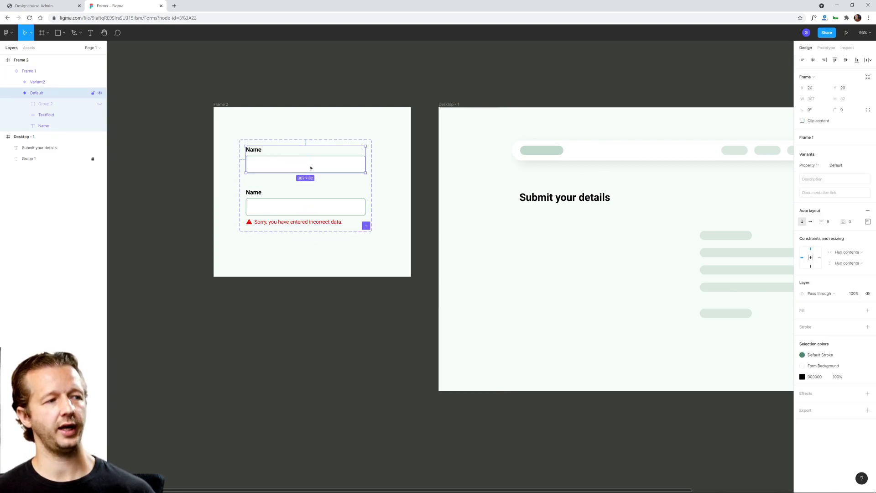
{"action": "key", "text": "ctrl+d"}
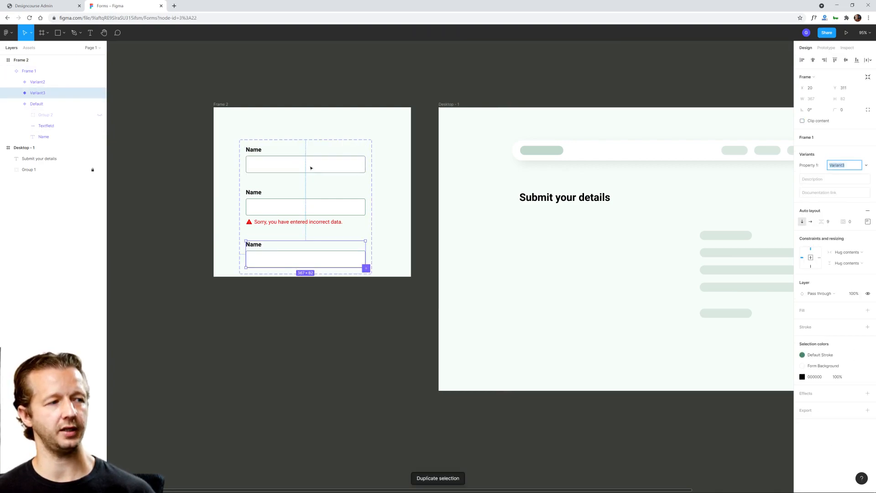
Step: Enlarge the surrounding frame to about 606 × 980 and the component set inside it to about 407 × 827
{"action": "left_click", "coordinate": [279, 203]}
{"action": "left_click", "coordinate": [303, 276]}
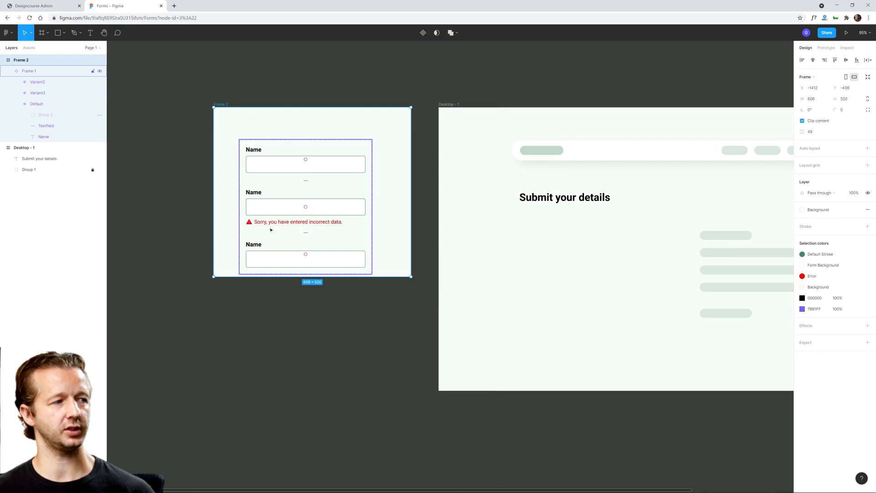
{"action": "left_click_drag", "start_coordinate": [305, 276], "coordinate": [305, 427]}
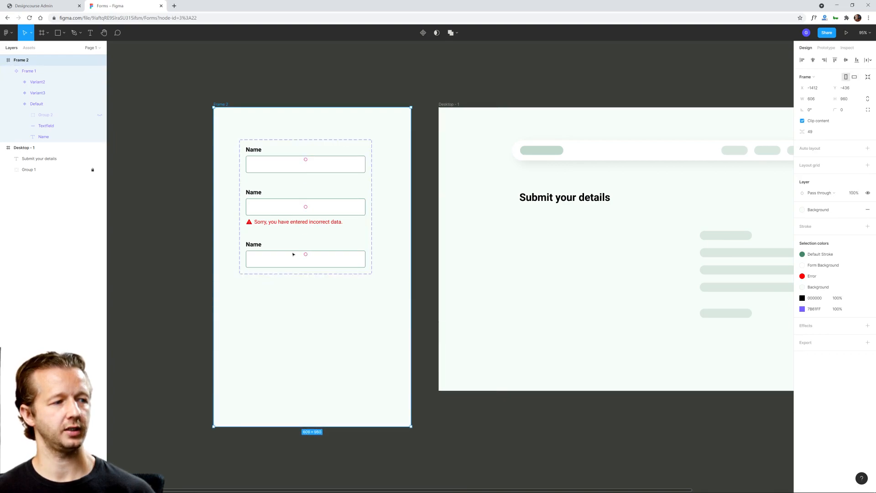
{"action": "left_click", "coordinate": [307, 280]}
{"action": "left_click_drag", "start_coordinate": [311, 274], "coordinate": [302, 409]}
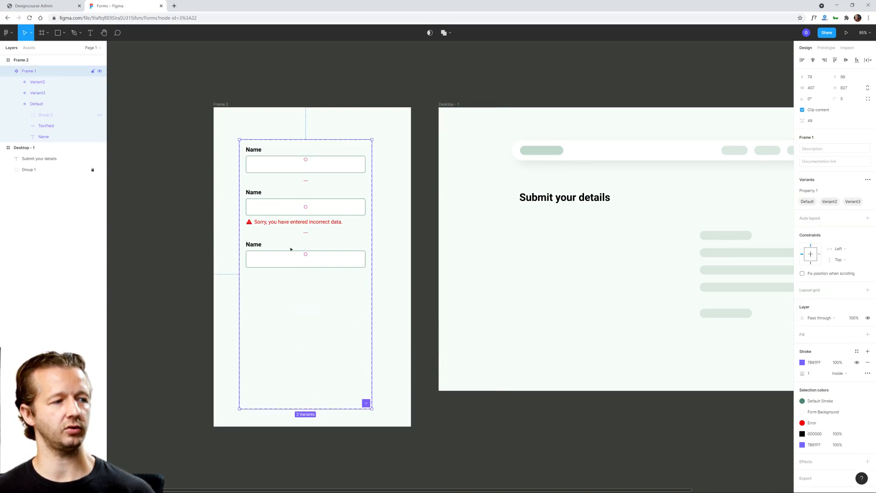
Step: Move the variant with the error message down and place the duplicated variant directly beneath the Default variant
{"action": "left_click", "coordinate": [276, 256]}
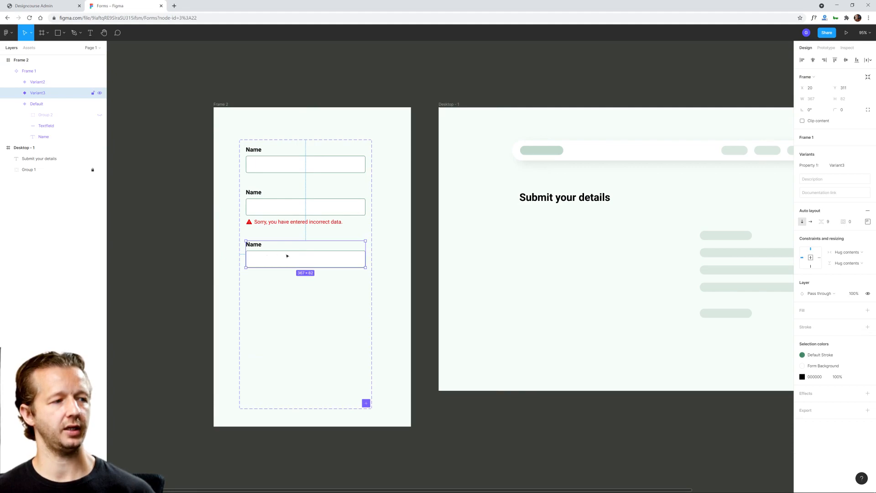
{"action": "left_click", "coordinate": [293, 210]}
{"action": "left_click_drag", "start_coordinate": [294, 209], "coordinate": [295, 308]}
{"action": "left_click", "coordinate": [288, 260]}
{"action": "left_click_drag", "start_coordinate": [311, 261], "coordinate": [307, 201]}
{"action": "left_click", "coordinate": [321, 231]}
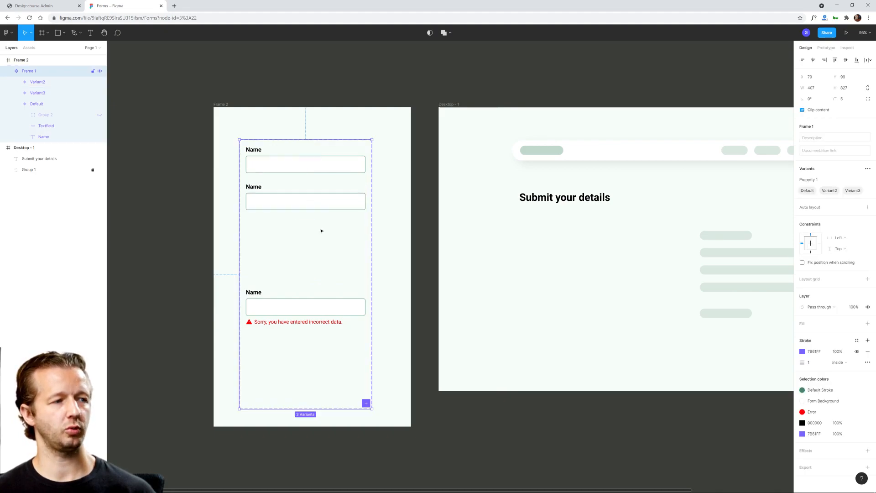
Step: Name the duplicated variant beneath Default "Focus"
{"action": "left_click", "coordinate": [348, 206]}
{"action": "left_click", "coordinate": [844, 165]}
{"action": "type", "text": "Focus"}
{"action": "key", "text": "Return"}
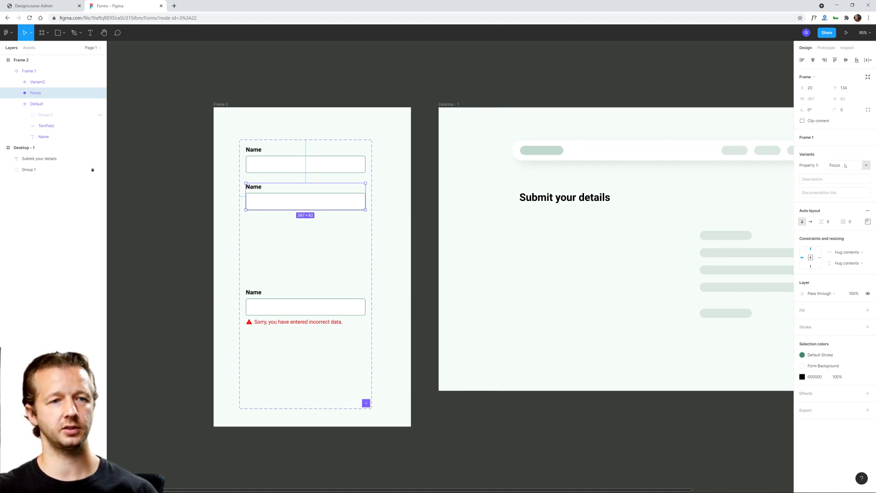
Step: Set the stroke width of the text field box in the Focus variant to 3
{"action": "left_click", "coordinate": [351, 200]}
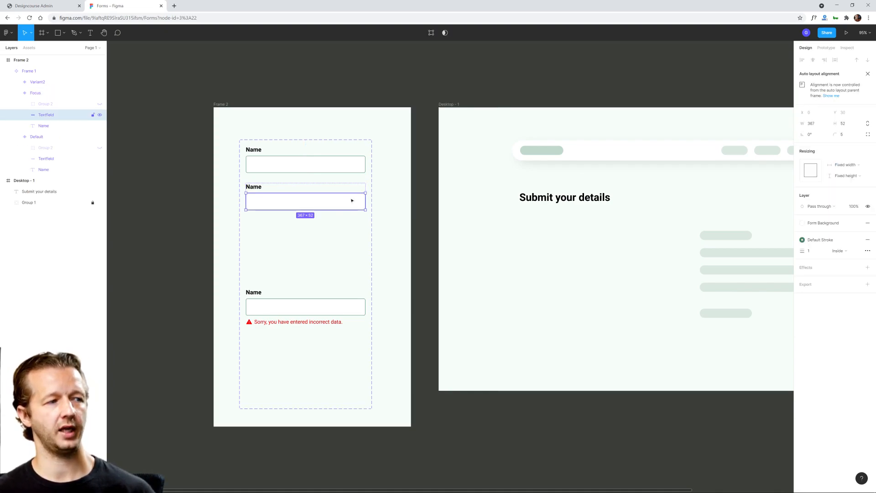
{"action": "scroll", "coordinate": [316, 204], "scroll_direction": "up", "scroll_amount": 3}
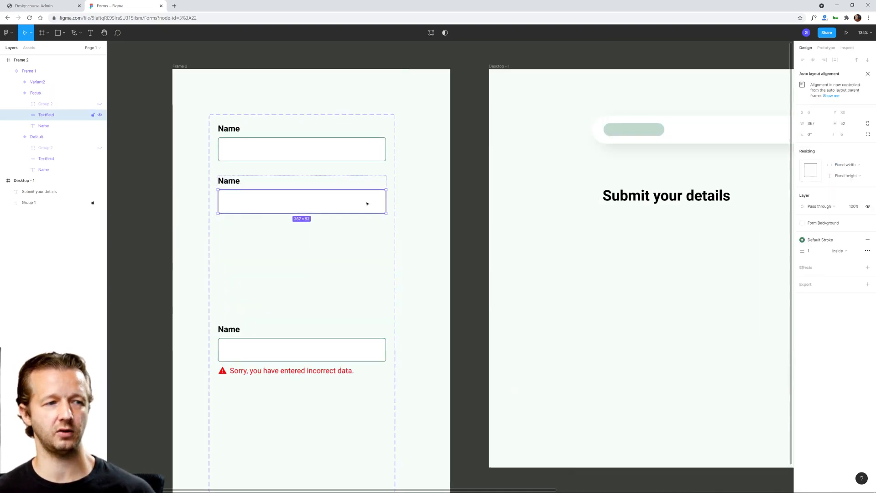
{"action": "left_click", "coordinate": [814, 253]}
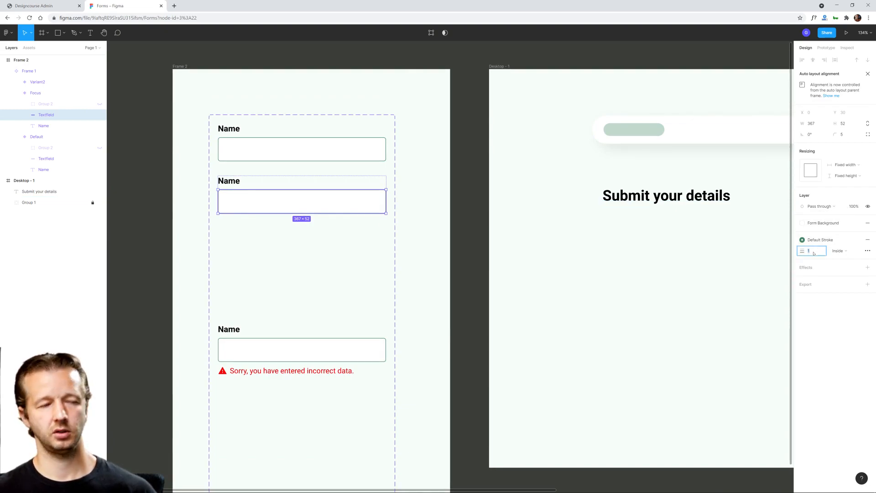
{"action": "type", "text": "3"}
{"action": "key", "text": "Return"}
{"action": "left_click", "coordinate": [373, 276]}
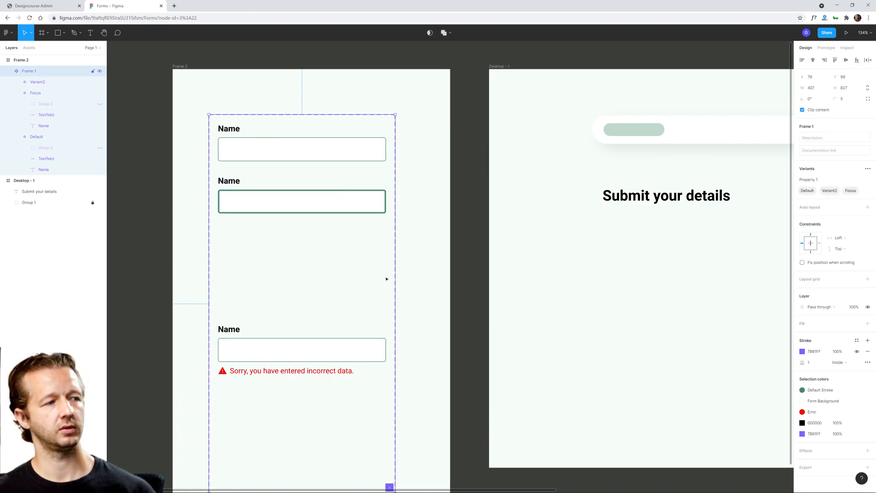
Step: Move the error-message variant up beneath Focus and apply the Error color style to its text field's stroke
{"action": "left_click", "coordinate": [285, 352]}
{"action": "left_click_drag", "start_coordinate": [309, 349], "coordinate": [308, 257]}
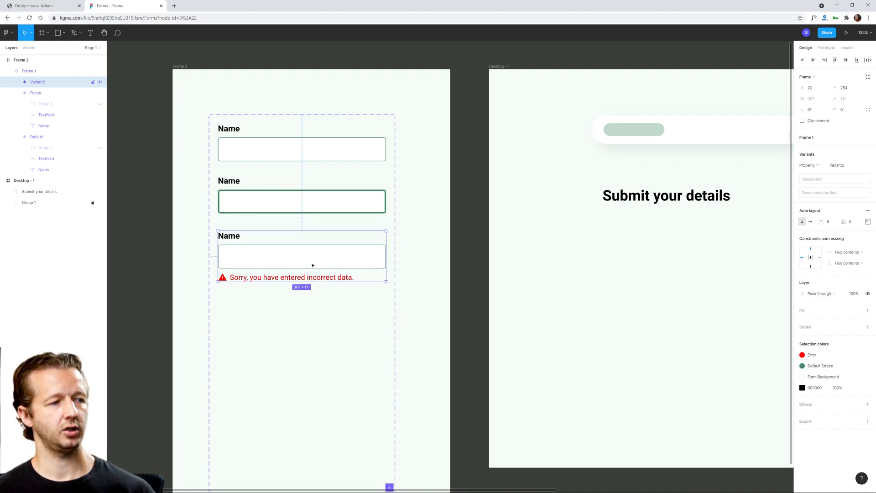
{"action": "double_click", "coordinate": [327, 259]}
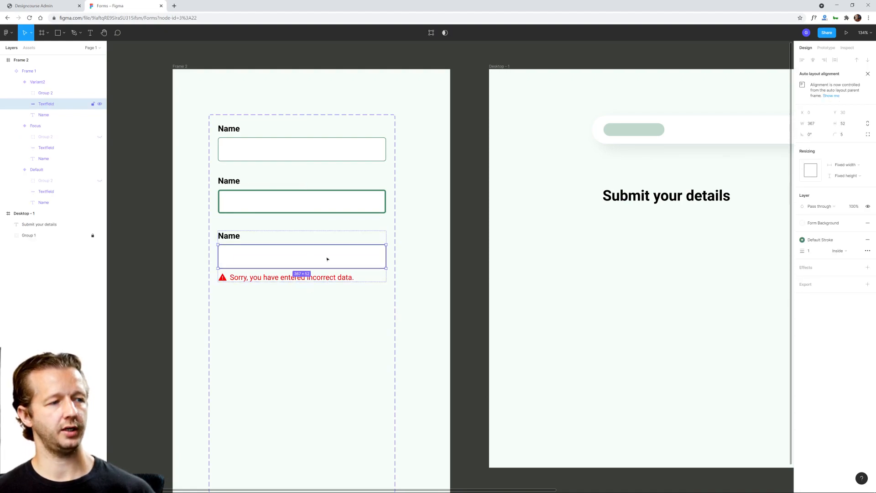
{"action": "left_click", "coordinate": [820, 239]}
{"action": "left_click", "coordinate": [820, 304]}
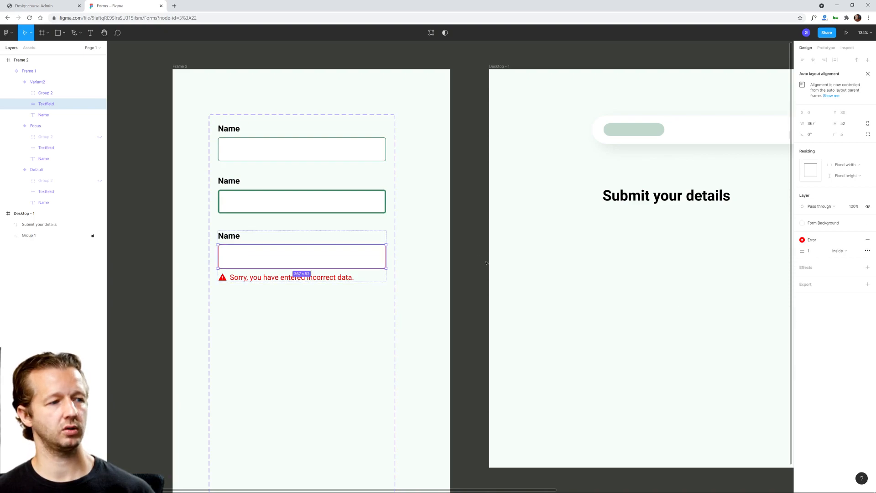
{"action": "left_click", "coordinate": [463, 252]}
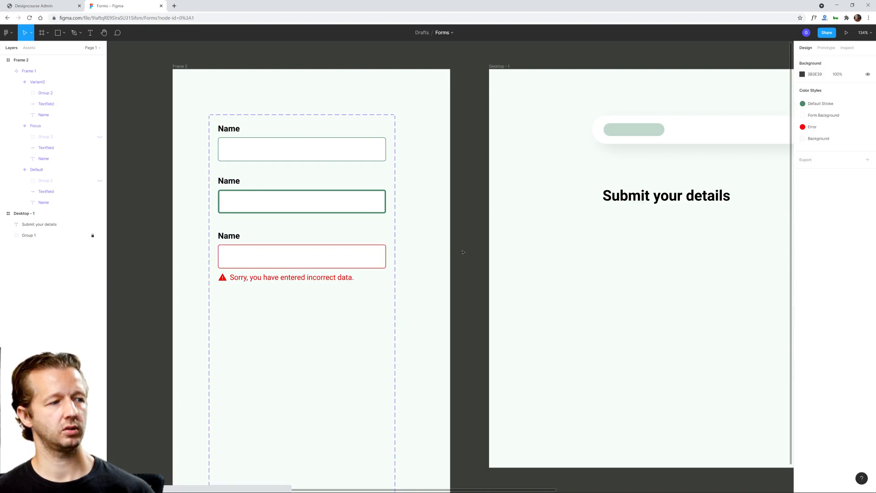
{"action": "double_click", "coordinate": [230, 238]}
{"action": "double_click", "coordinate": [230, 238]}
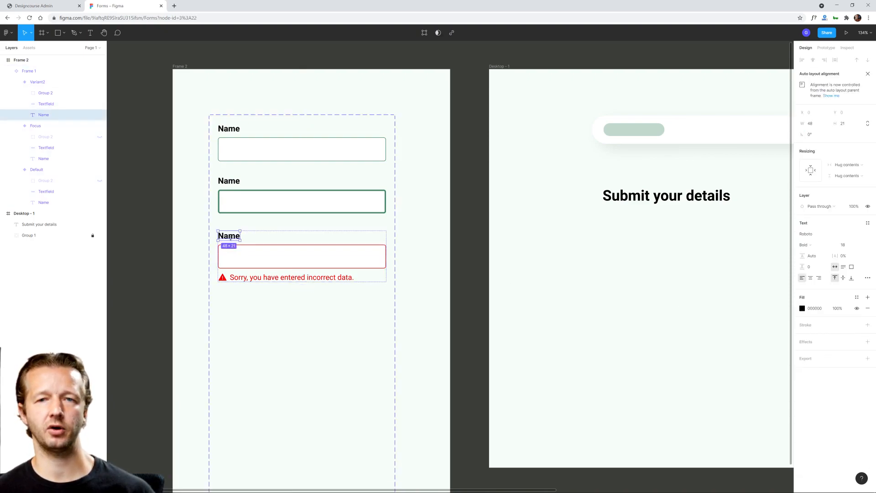
{"action": "left_click", "coordinate": [301, 324]}
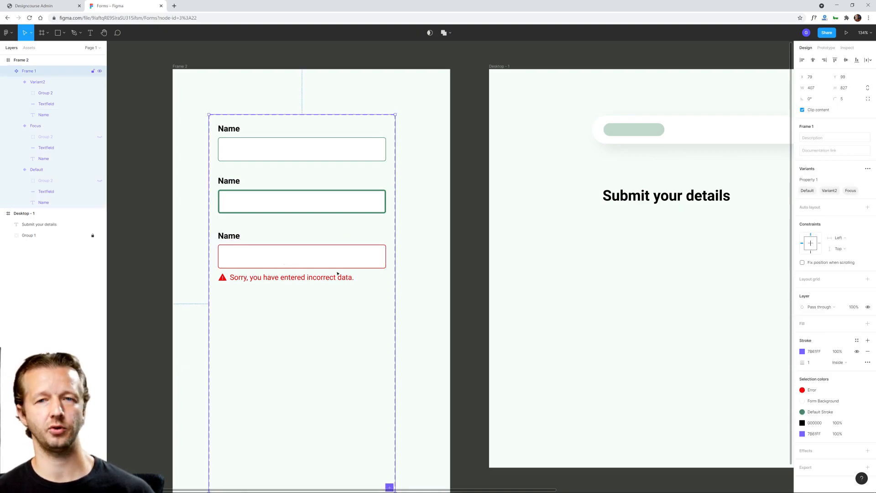
{"action": "left_click", "coordinate": [461, 259]}
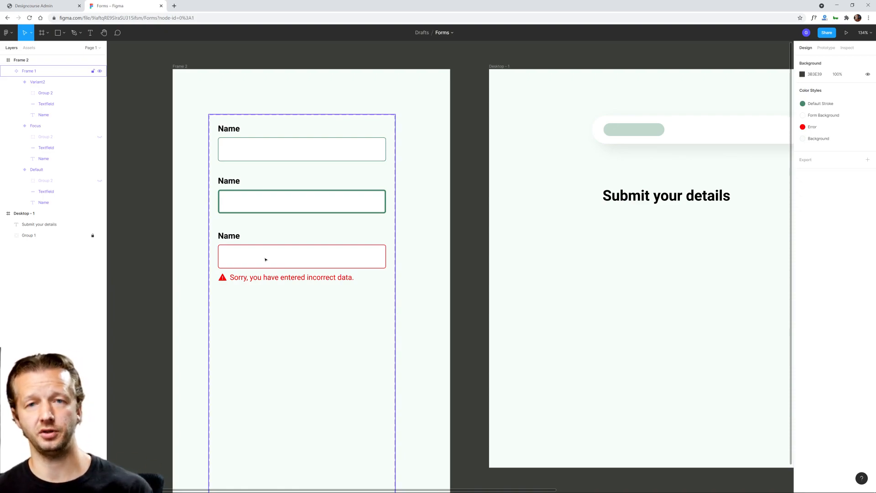
Step: Rename the variant with the red outline and error message "Error"
{"action": "left_click", "coordinate": [282, 258]}
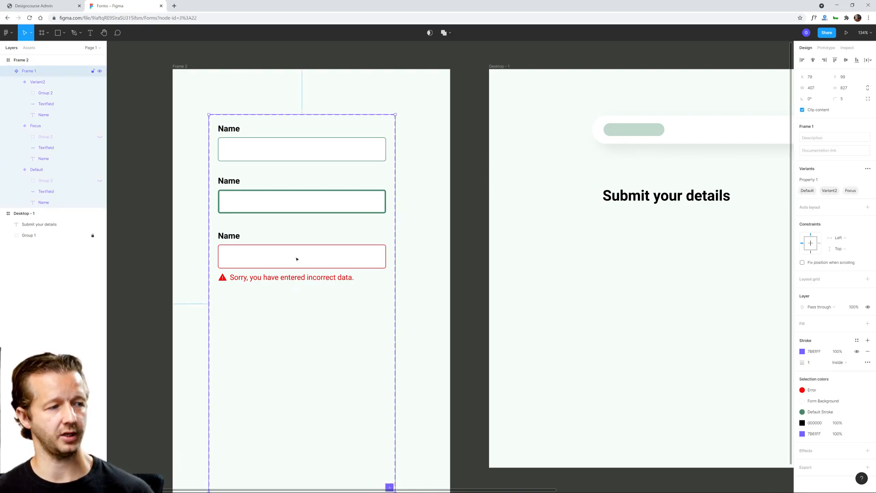
{"action": "left_click", "coordinate": [462, 254]}
{"action": "triple_click", "coordinate": [293, 254]}
{"action": "left_click", "coordinate": [461, 255]}
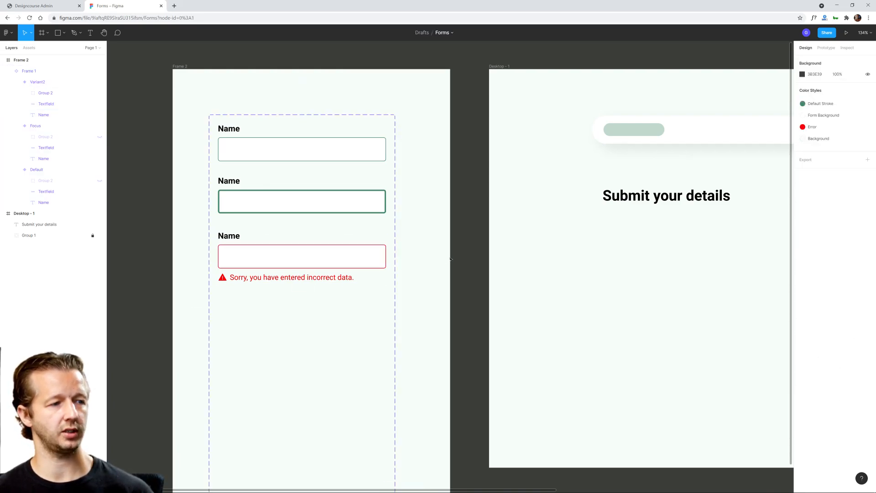
{"action": "double_click", "coordinate": [345, 259]}
{"action": "left_click", "coordinate": [848, 164]}
{"action": "type", "text": "Error"}
{"action": "key", "text": "Return"}
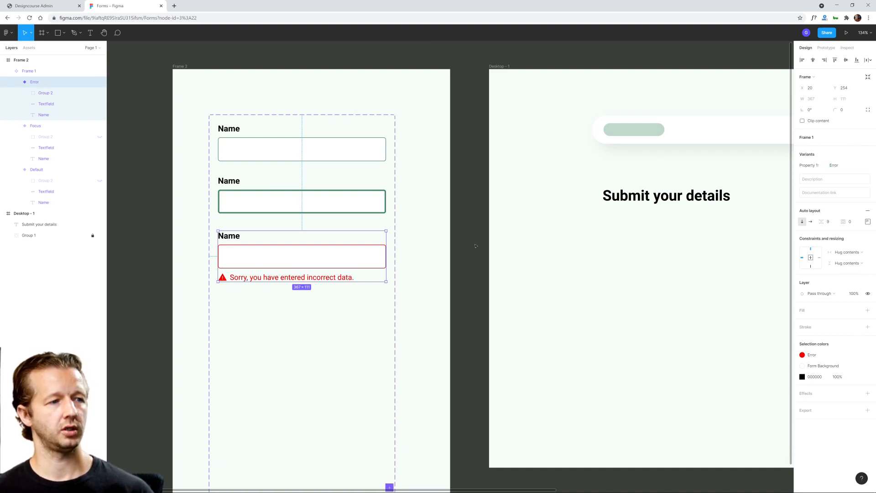
{"action": "left_click", "coordinate": [461, 244]}
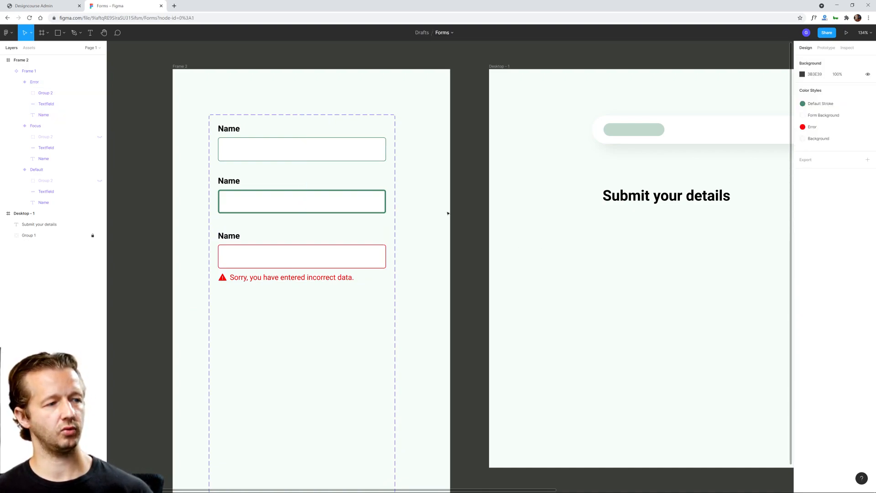
Step: Shrink the component set to about 407 × 386 around its three variants and move it to about X 52, Y 138
{"action": "scroll", "coordinate": [449, 225], "scroll_direction": "down", "scroll_amount": 3}
{"action": "left_click", "coordinate": [314, 227]}
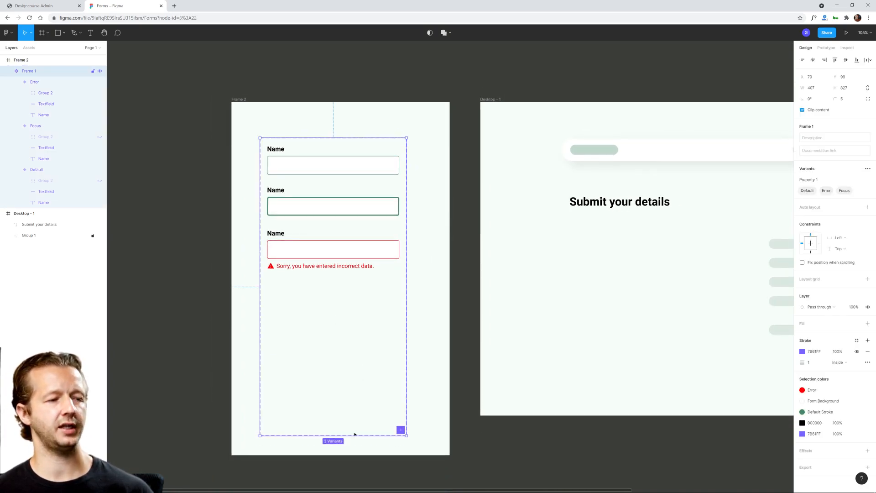
{"action": "left_click_drag", "start_coordinate": [350, 435], "coordinate": [361, 287]}
{"action": "left_click", "coordinate": [383, 281]}
{"action": "left_click_drag", "start_coordinate": [276, 139], "coordinate": [261, 154]}
{"action": "left_click", "coordinate": [344, 310]}
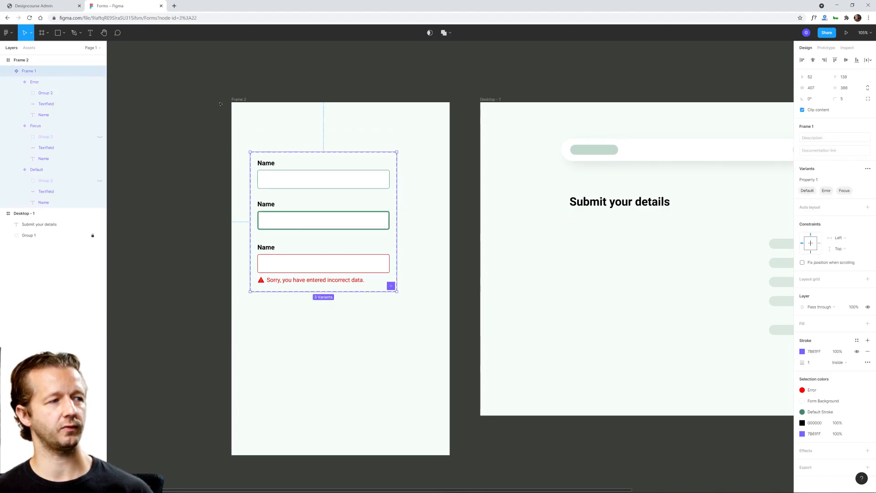
Step: Add the text "Textfields" as a heading above the component set
{"action": "left_click", "coordinate": [260, 123]}
{"action": "left_click", "coordinate": [85, 38]}
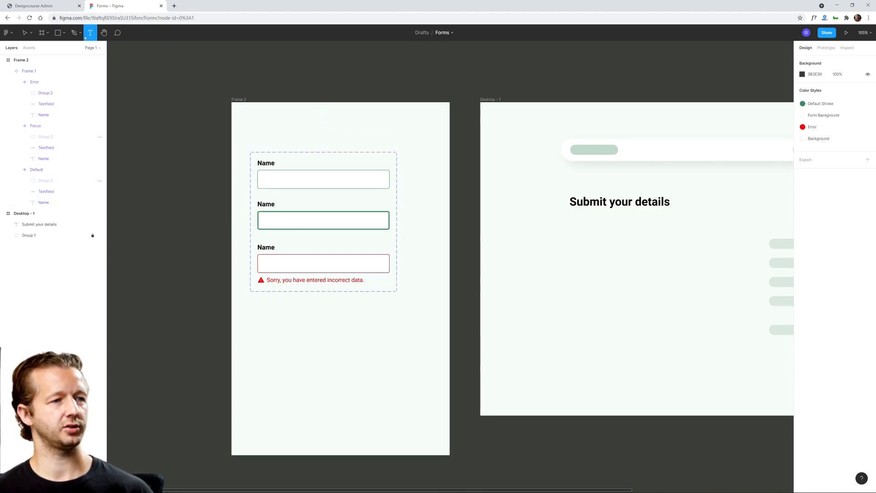
{"action": "left_click", "coordinate": [250, 137]}
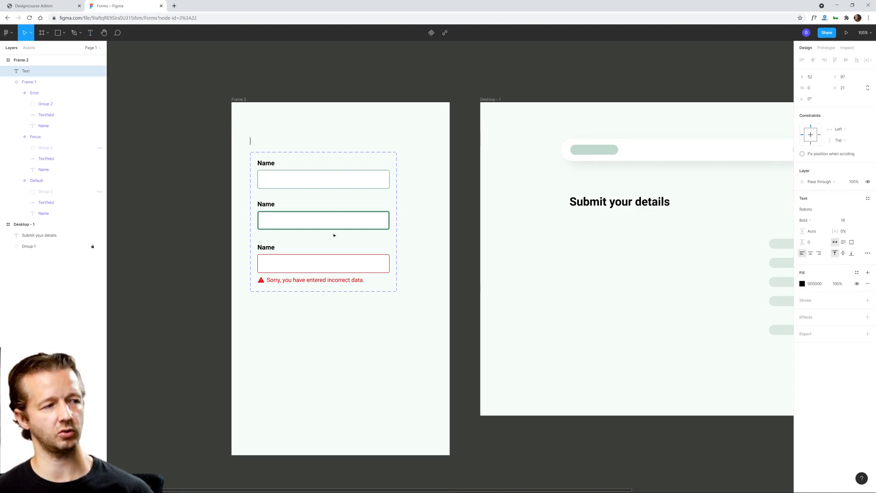
{"action": "type", "text": "Textfields"}
{"action": "key", "text": "Escape"}
Step: Set the Textfields heading's font size to 30 and move it slightly up, away from the component set
{"action": "left_click", "coordinate": [843, 220]}
{"action": "type", "text": "20"}
{"action": "key", "text": "Return"}
{"action": "type", "text": "30"}
{"action": "key", "text": "Return"}
{"action": "left_click_drag", "start_coordinate": [275, 146], "coordinate": [275, 133]}
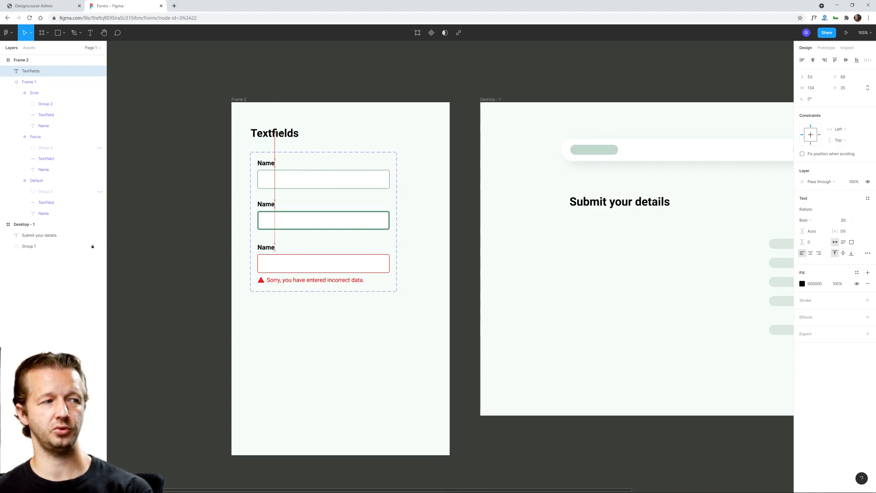
{"action": "left_click", "coordinate": [354, 136]}
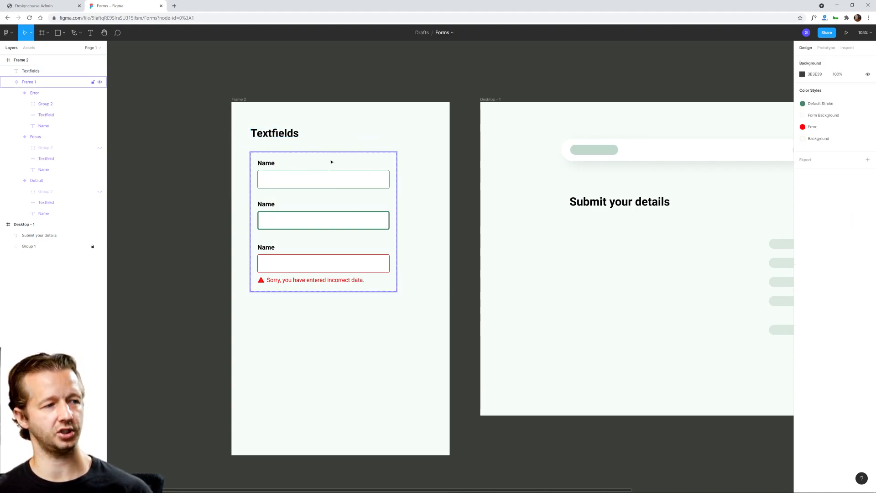
Step: Shorten the frame around the Textfields component set by raising its lower edge
{"action": "left_click", "coordinate": [238, 100]}
{"action": "left_click_drag", "start_coordinate": [374, 456], "coordinate": [374, 418]}
{"action": "left_click", "coordinate": [405, 332]}
{"action": "left_click_drag", "start_coordinate": [405, 332], "coordinate": [311, 324]}
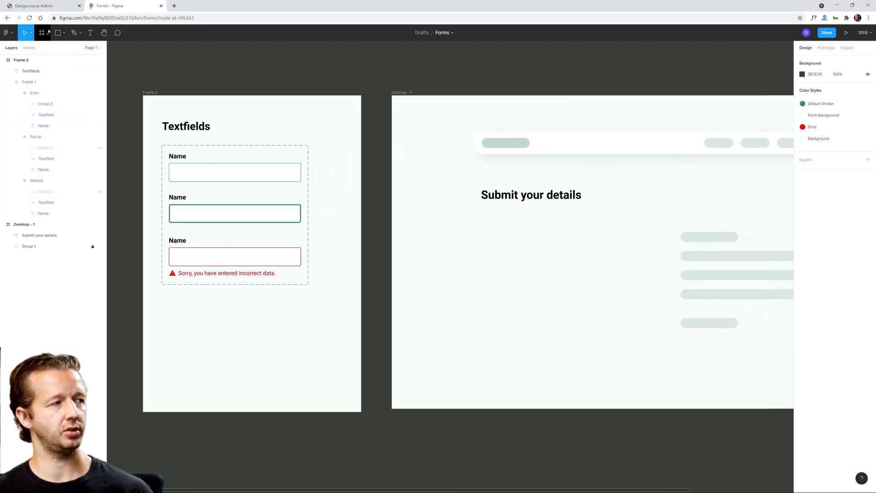
Step: Add a prototype interaction that changes the Default variant to Focus on click
{"action": "left_click", "coordinate": [258, 172]}
{"action": "left_click", "coordinate": [825, 47]}
{"action": "left_click", "coordinate": [253, 176]}
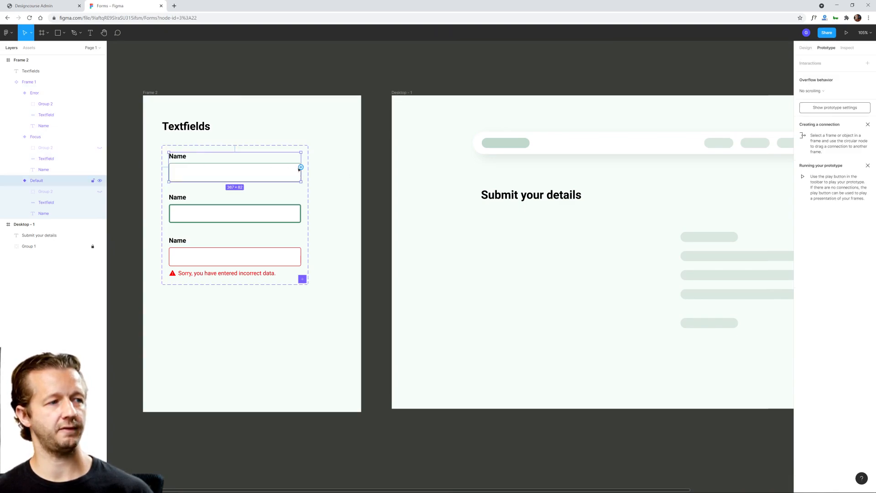
{"action": "left_click_drag", "start_coordinate": [300, 167], "coordinate": [282, 218]}
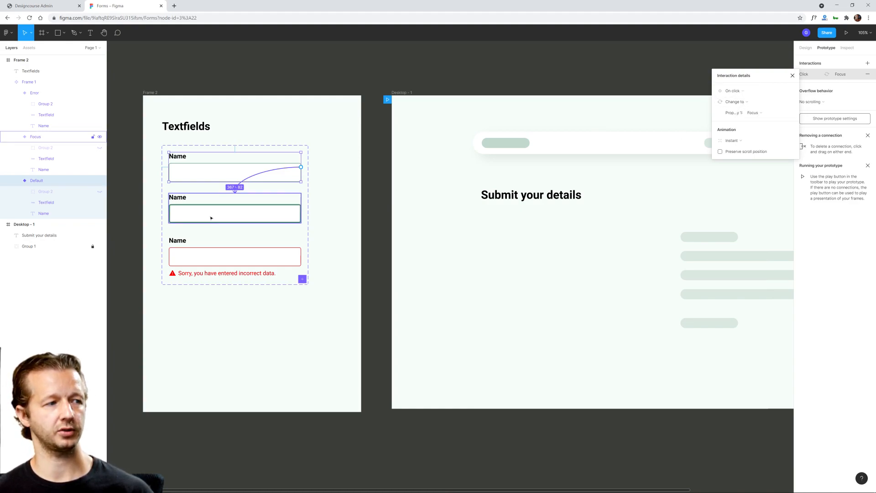
{"action": "left_click", "coordinate": [257, 213]}
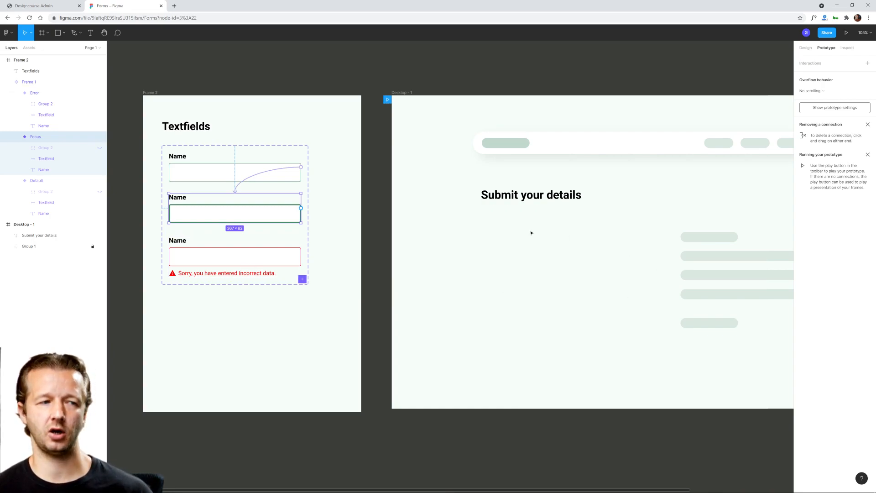
{"action": "left_click_drag", "start_coordinate": [492, 245], "coordinate": [634, 325]}
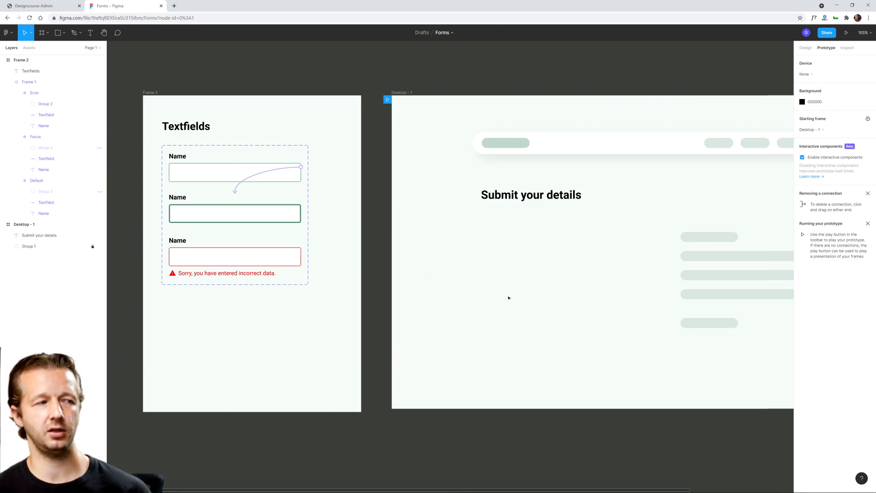
Step: Add a prototype interaction that changes the Focus variant to Error with a Key/gamepad trigger set to Enter
{"action": "left_click", "coordinate": [259, 211]}
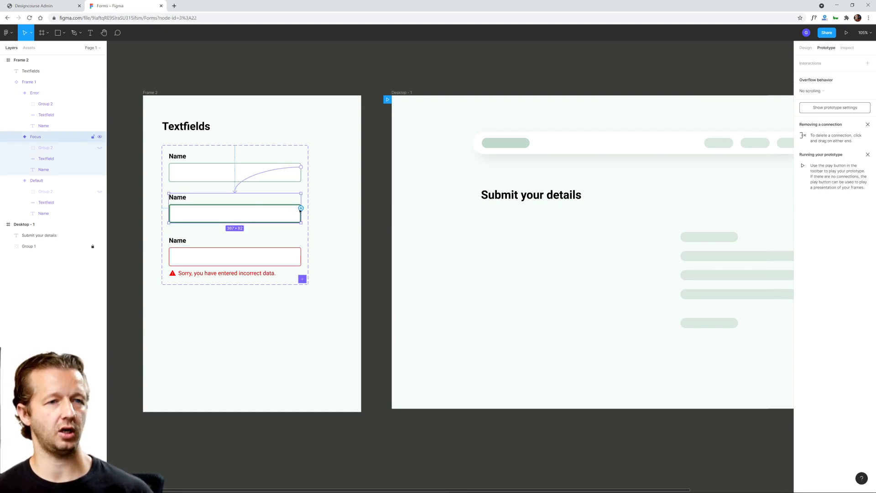
{"action": "left_click_drag", "start_coordinate": [300, 209], "coordinate": [251, 252]}
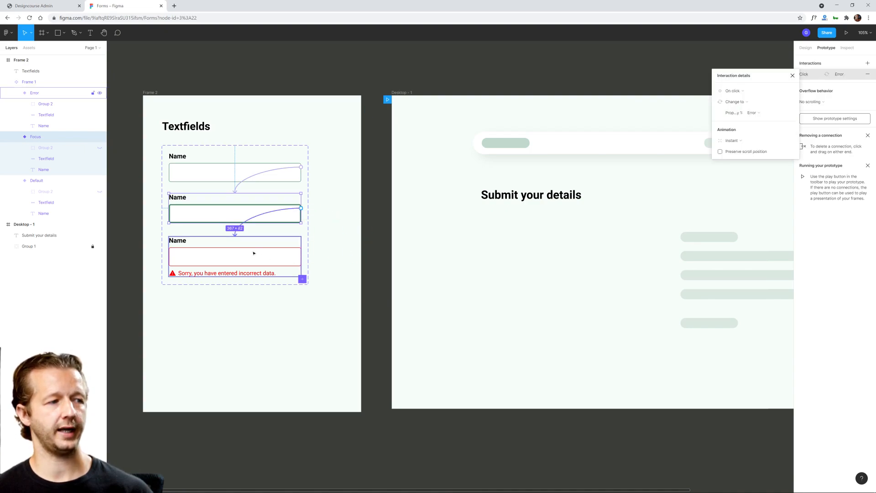
{"action": "left_click", "coordinate": [721, 93]}
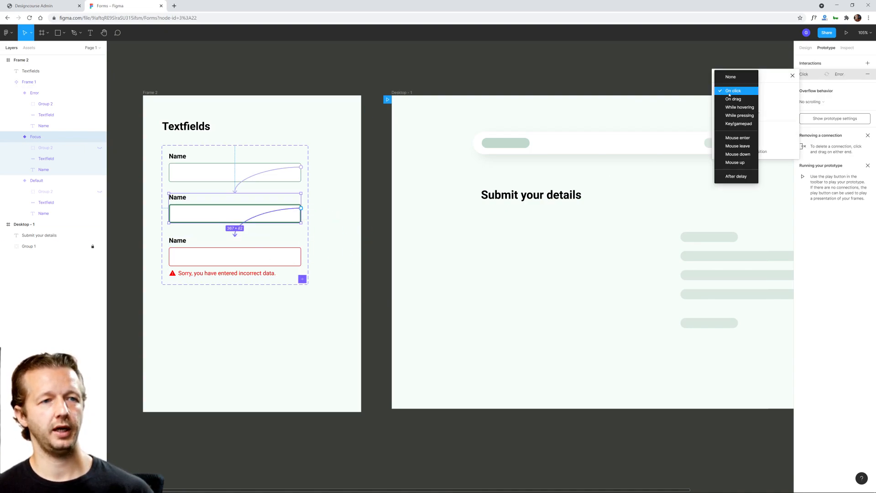
{"action": "left_click", "coordinate": [731, 123]}
{"action": "left_click", "coordinate": [776, 92]}
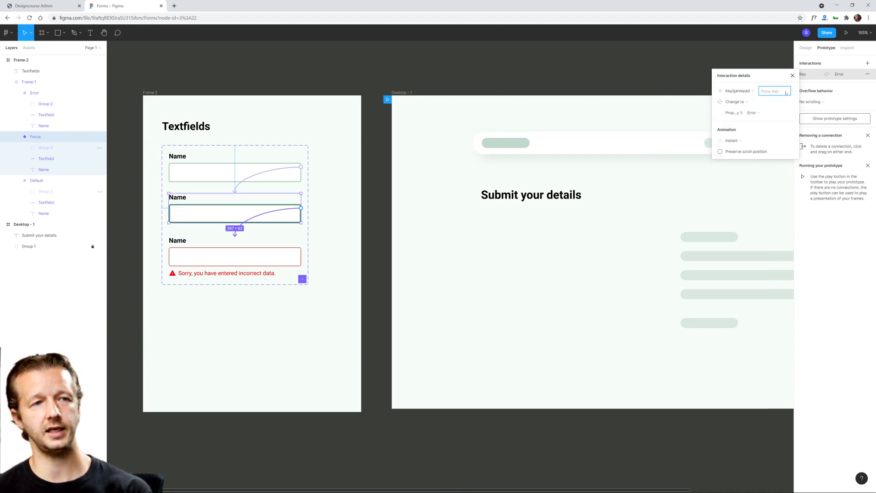
{"action": "key", "text": "Return"}
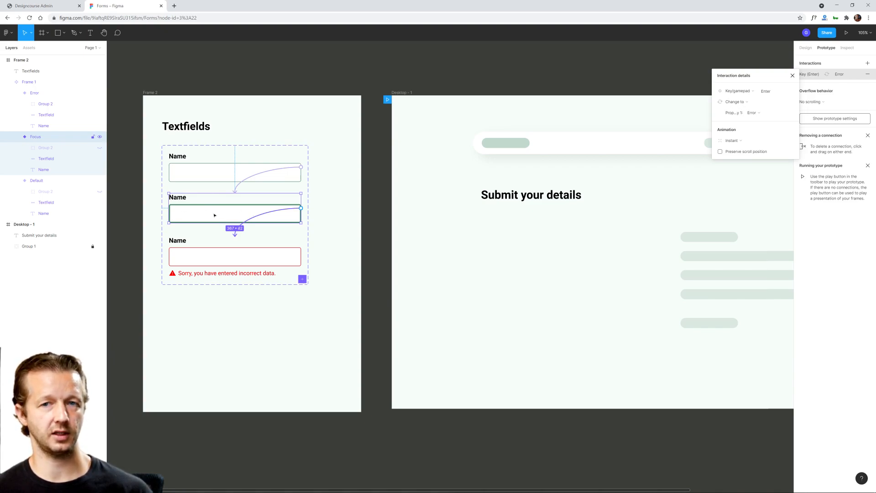
Step: Add a prototype interaction that changes the Error variant to Default with a Key/gamepad trigger set to Esc
{"action": "left_click", "coordinate": [237, 259]}
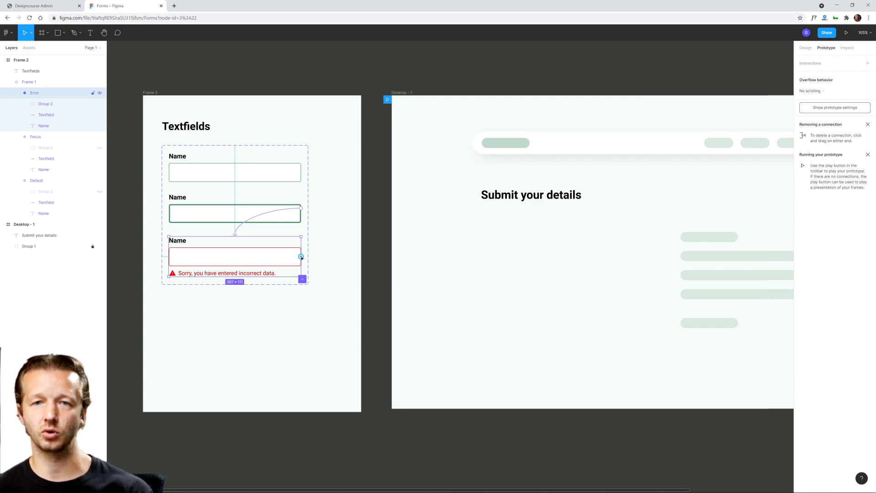
{"action": "left_click_drag", "start_coordinate": [300, 257], "coordinate": [277, 178]}
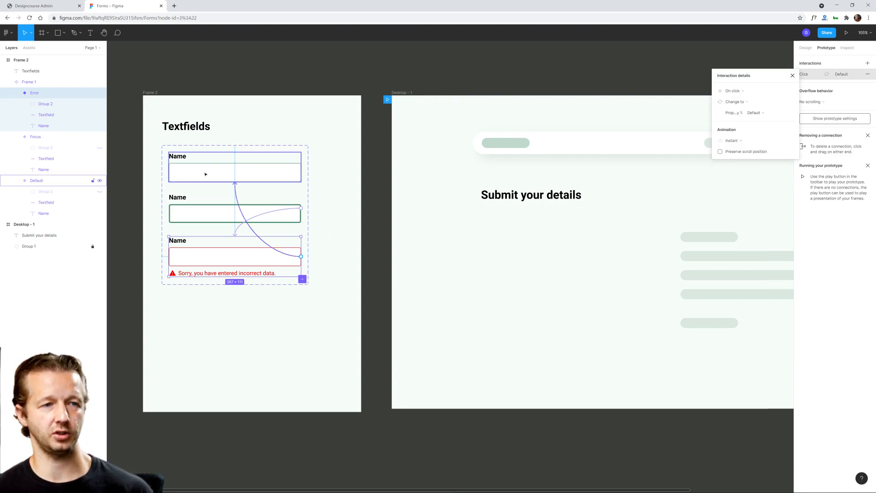
{"action": "left_click", "coordinate": [732, 91]}
{"action": "left_click", "coordinate": [748, 120]}
{"action": "left_click", "coordinate": [778, 92]}
{"action": "key", "text": "Escape"}
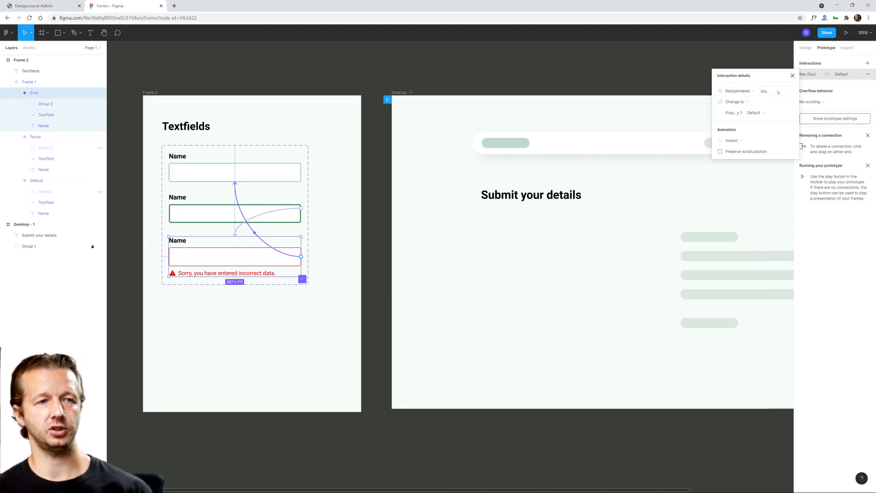
{"action": "left_click", "coordinate": [250, 300]}
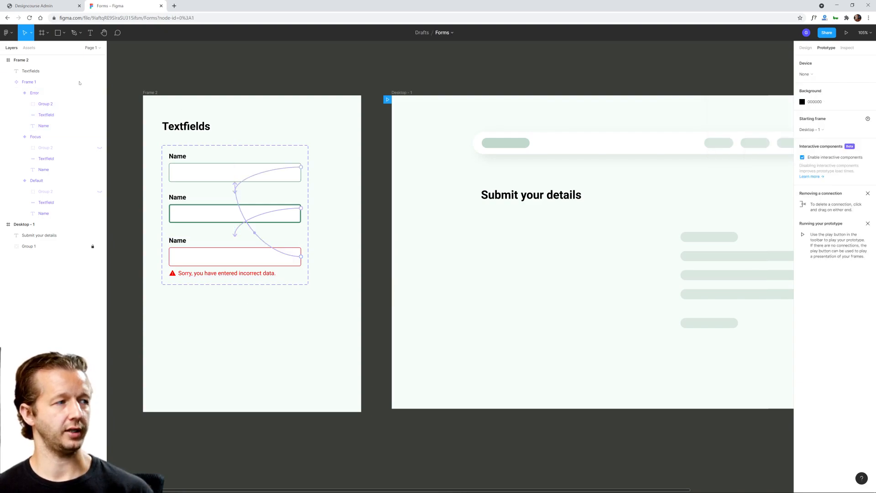
Step: Rename the frame holding the Textfields component set as Components
{"action": "left_click", "coordinate": [29, 47]}
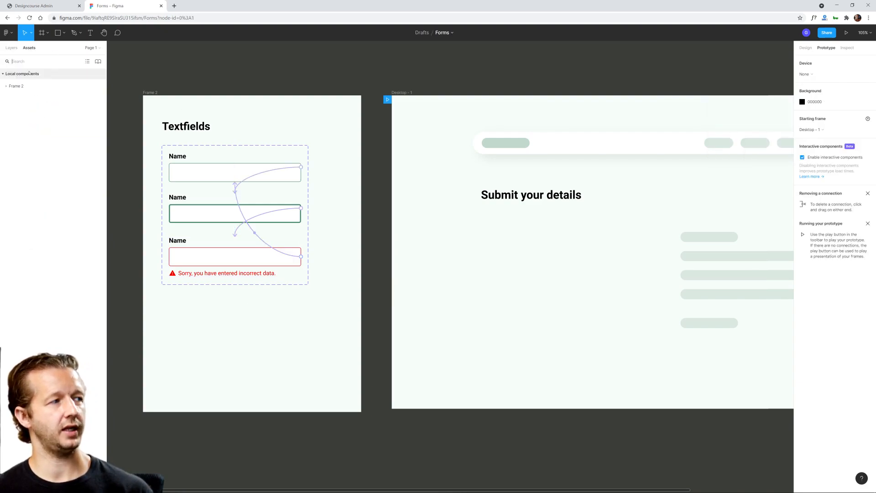
{"action": "left_click", "coordinate": [7, 86]}
{"action": "double_click", "coordinate": [155, 93]}
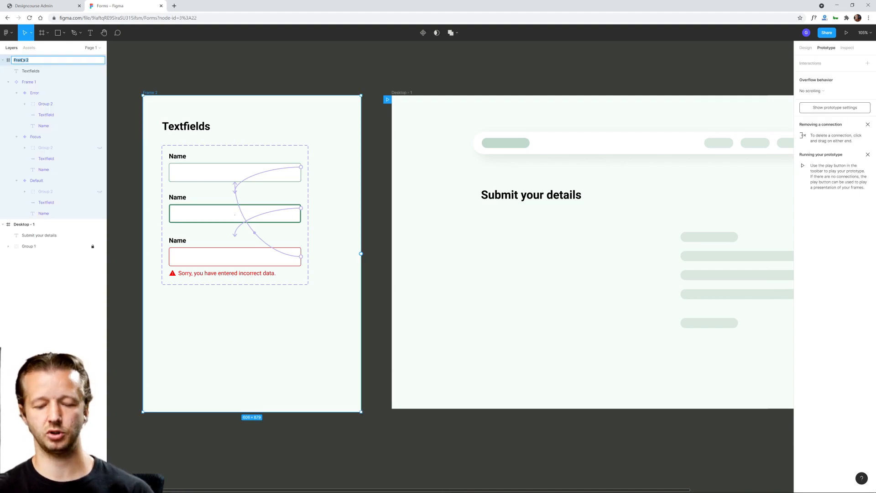
{"action": "type", "text": "Components"}
{"action": "key", "text": "Return"}
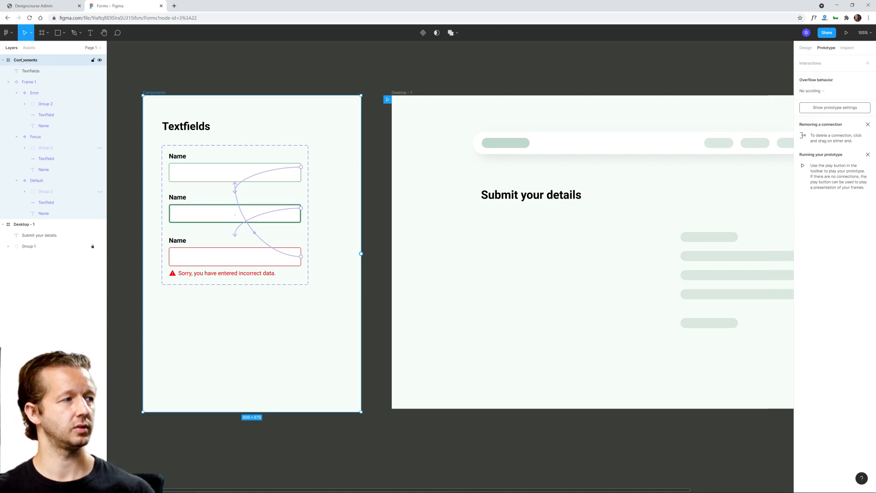
{"action": "left_click", "coordinate": [197, 87]}
Step: Locate the component set among the local assets and rename it from its generic frame name to Textfield
{"action": "left_click", "coordinate": [29, 47]}
{"action": "left_click", "coordinate": [22, 101]}
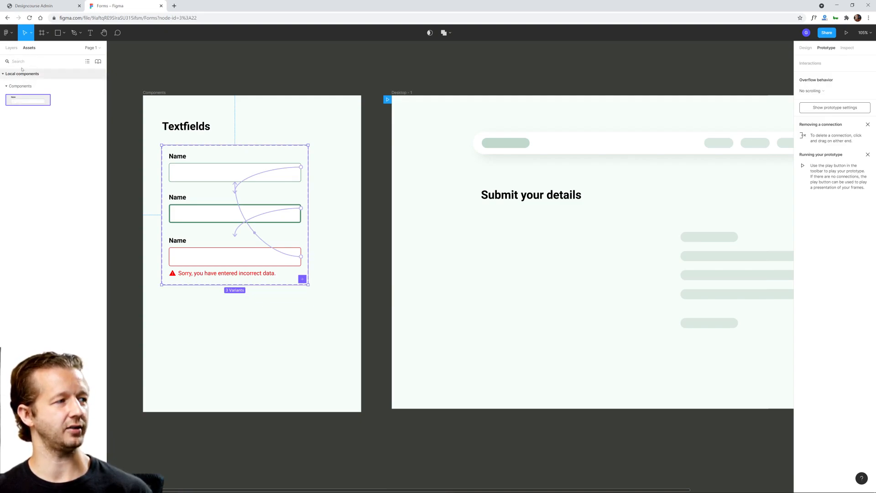
{"action": "left_click", "coordinate": [11, 48]}
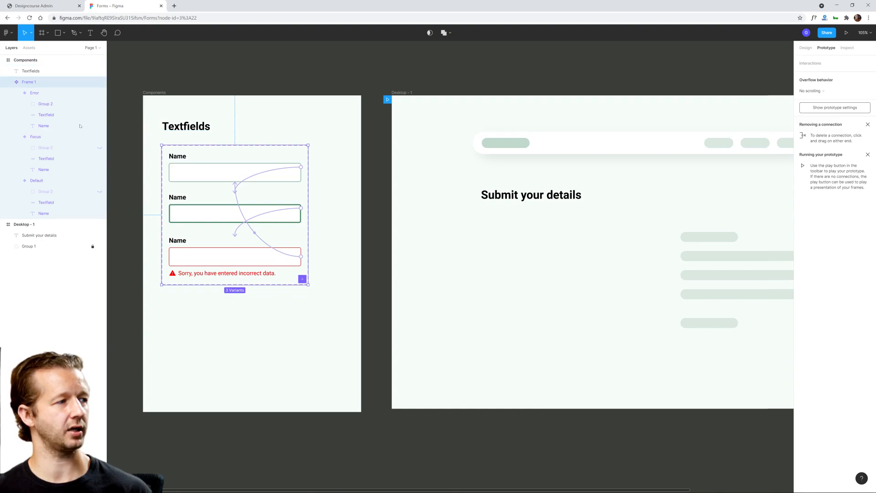
{"action": "double_click", "coordinate": [32, 82]}
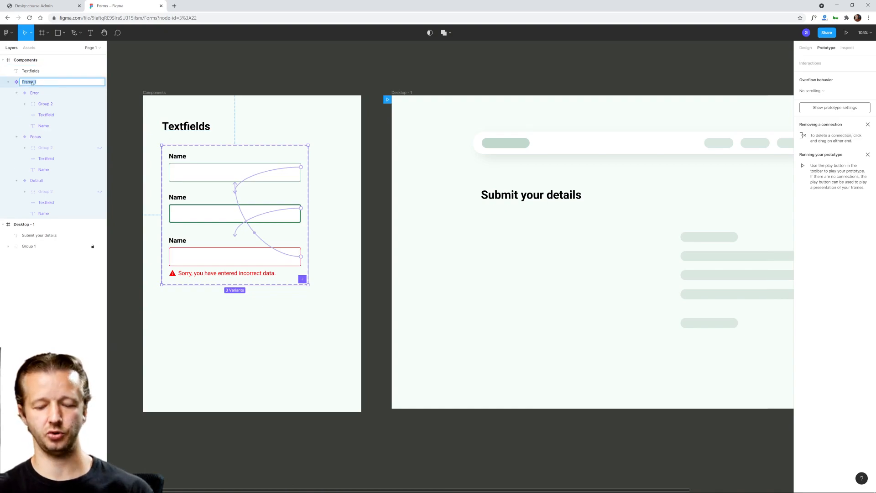
{"action": "type", "text": "Textfield"}
{"action": "key", "text": "Return"}
Step: Place a Textfield instance on the Desktop - 1 frame below the Submit your details heading, aligned with the heading's left edge
{"action": "left_click", "coordinate": [30, 48]}
{"action": "left_click_drag", "start_coordinate": [45, 98], "coordinate": [559, 242]}
{"action": "left_click", "coordinate": [570, 281]}
{"action": "left_click_drag", "start_coordinate": [584, 274], "coordinate": [500, 254]}
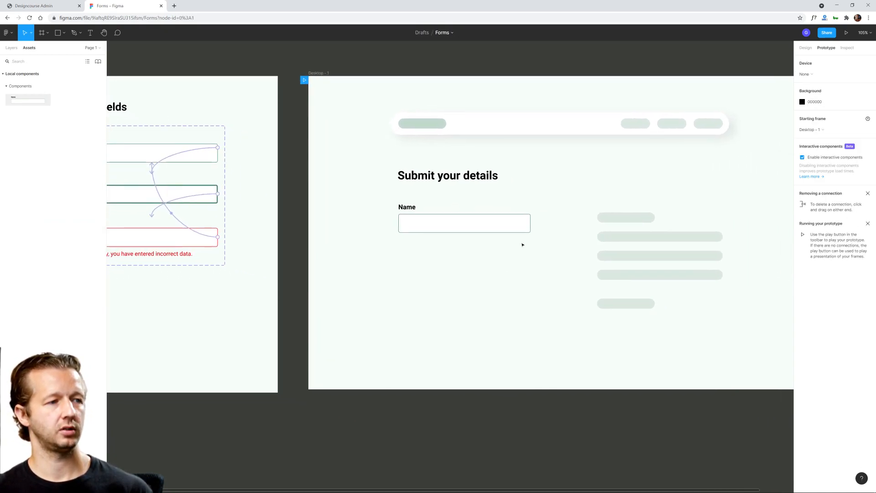
Step: Run the prototype and test the Name field's state changes
{"action": "left_click", "coordinate": [845, 33]}
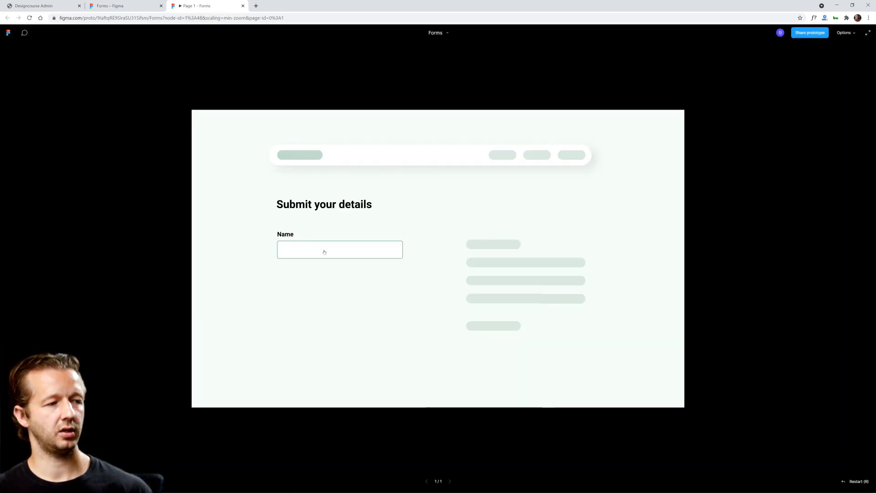
{"action": "left_click", "coordinate": [325, 251]}
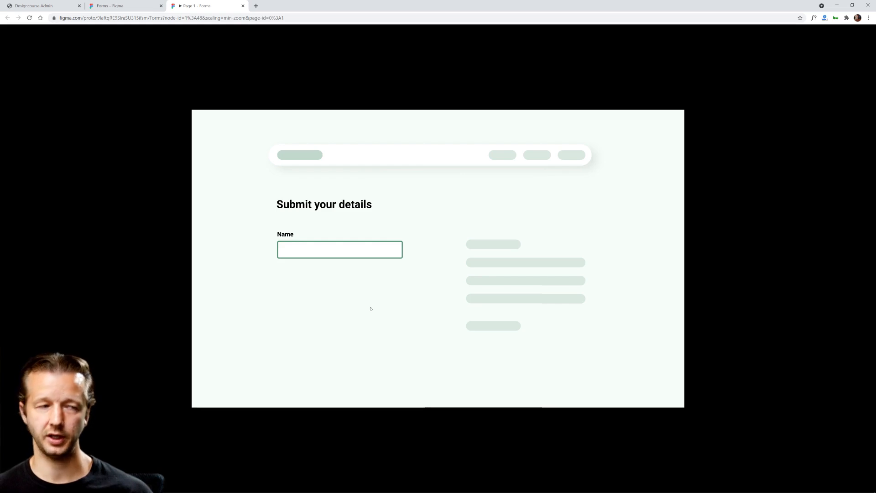
{"action": "left_click", "coordinate": [354, 252]}
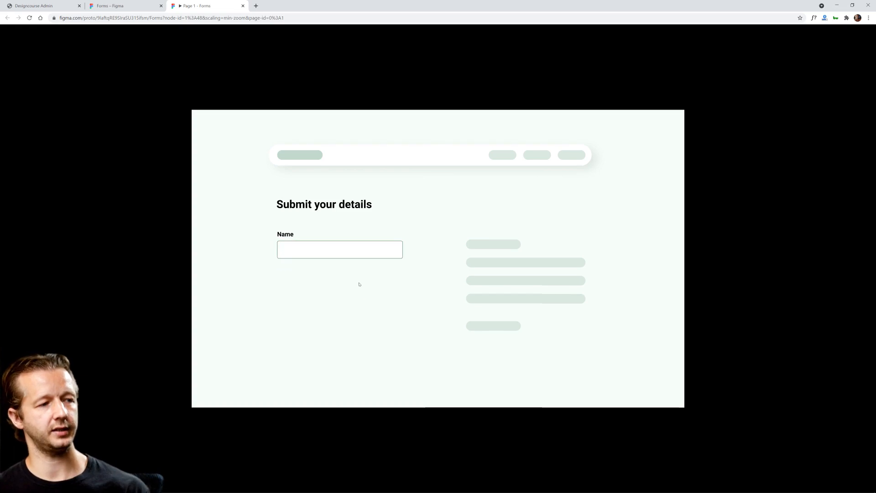
{"action": "left_click", "coordinate": [357, 252]}
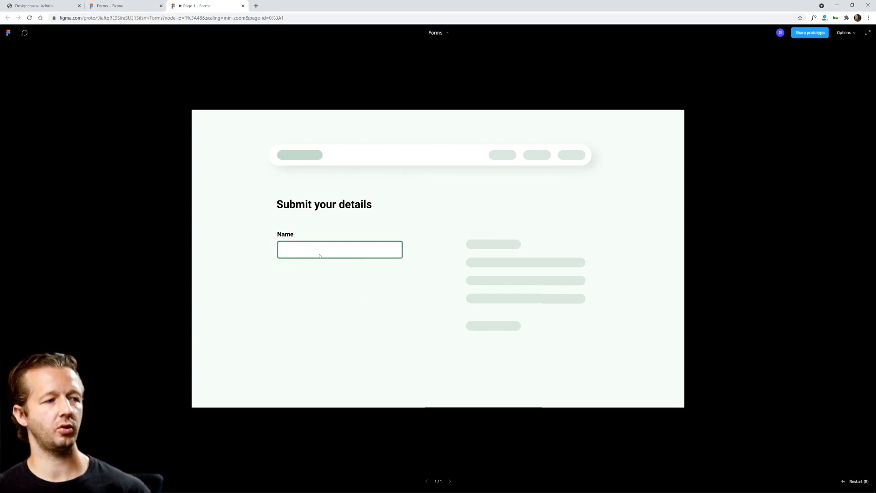
Step: Return to the design file, duplicate the Name field on Desktop - 1 and place the copy directly below it
{"action": "left_click", "coordinate": [110, 7]}
{"action": "left_click", "coordinate": [410, 212]}
{"action": "key", "text": "ctrl+d"}
{"action": "left_click_drag", "start_coordinate": [461, 225], "coordinate": [463, 268]}
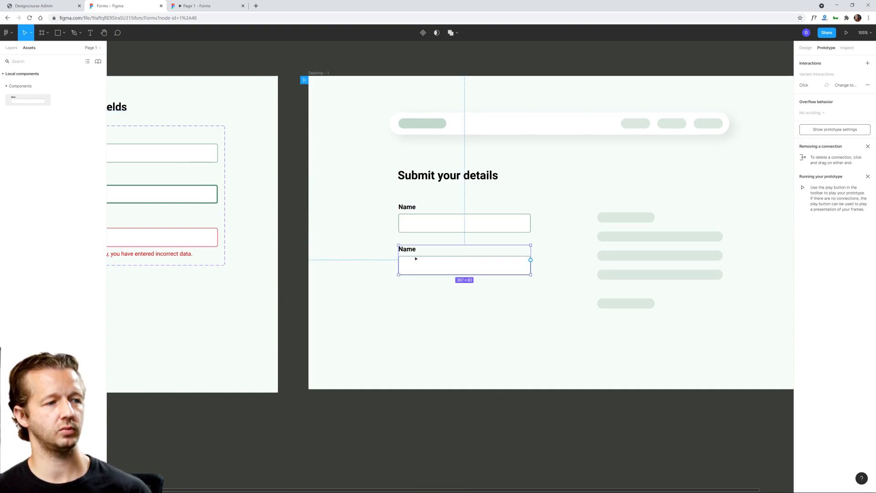
Step: Change the label of the lower field to Email
{"action": "double_click", "coordinate": [412, 250]}
{"action": "type", "text": "Email"}
{"action": "left_click", "coordinate": [445, 308]}
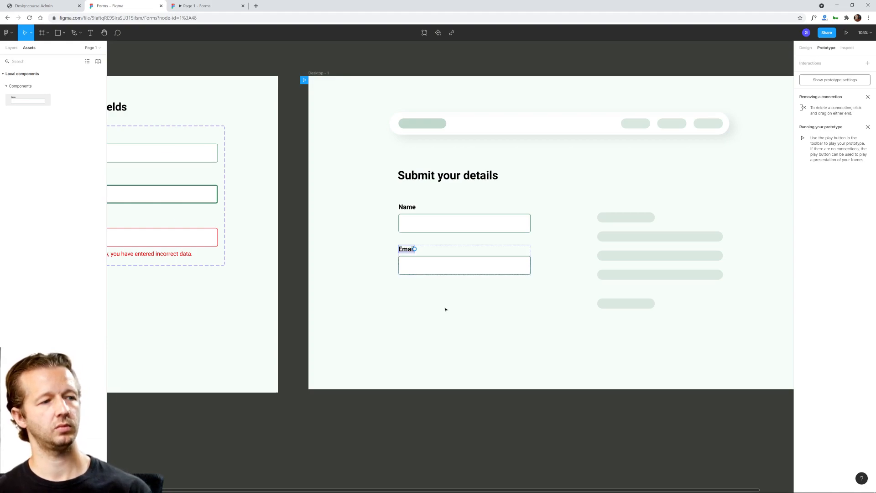
{"action": "left_click", "coordinate": [446, 309]}
{"action": "scroll", "coordinate": [406, 309], "scroll_direction": "down", "scroll_amount": 2}
{"action": "left_click_drag", "start_coordinate": [387, 307], "coordinate": [435, 301]}
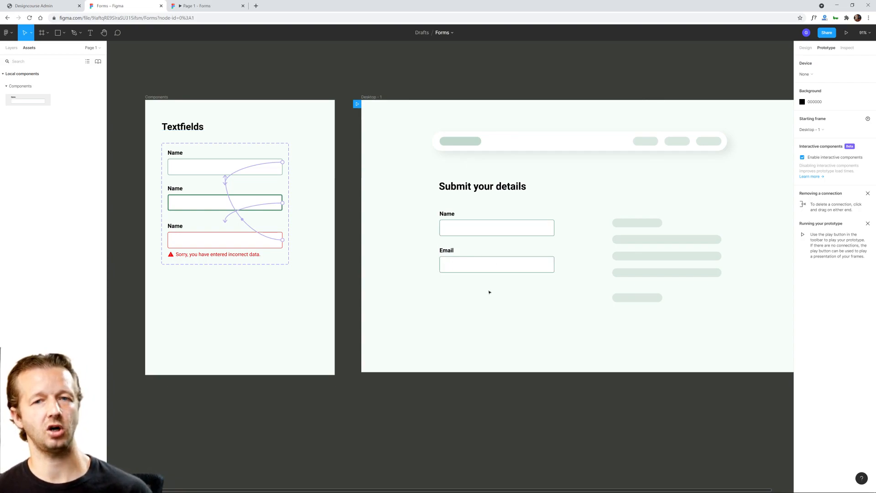
{"action": "scroll", "coordinate": [489, 292], "scroll_direction": "up", "scroll_amount": 1}
{"action": "left_click_drag", "start_coordinate": [459, 282], "coordinate": [496, 277]}
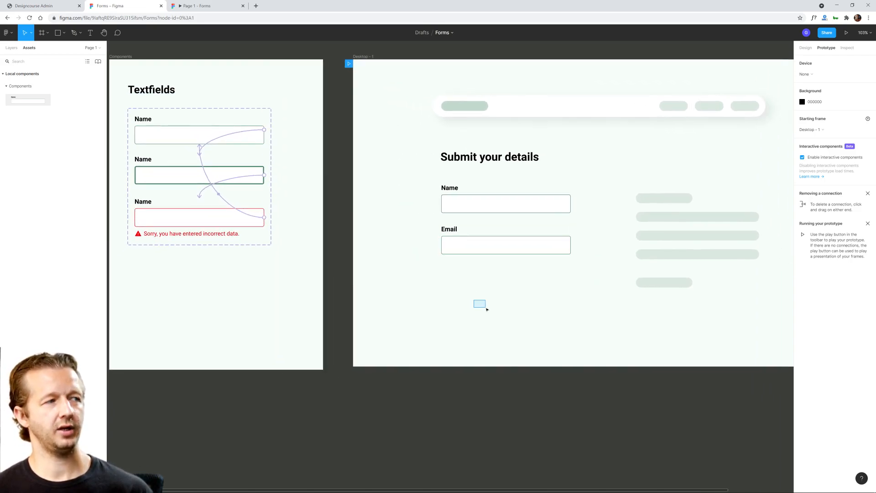
{"action": "left_click", "coordinate": [173, 227]}
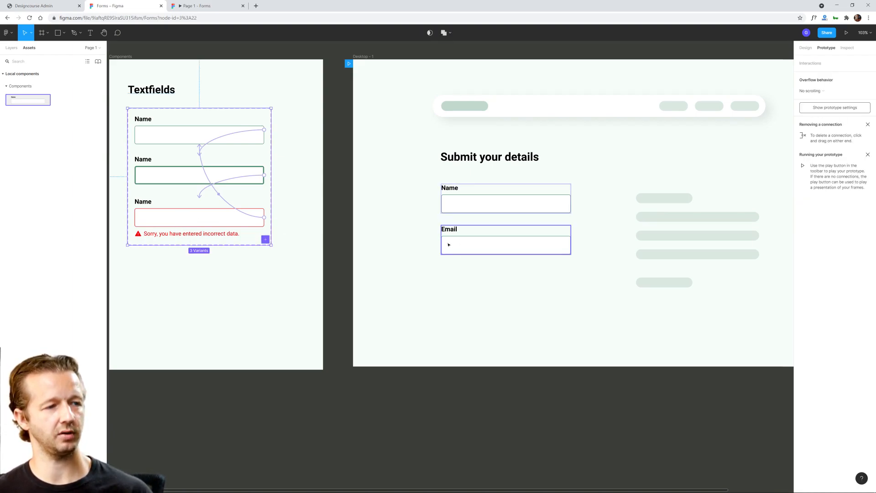
{"action": "left_click", "coordinate": [483, 170]}
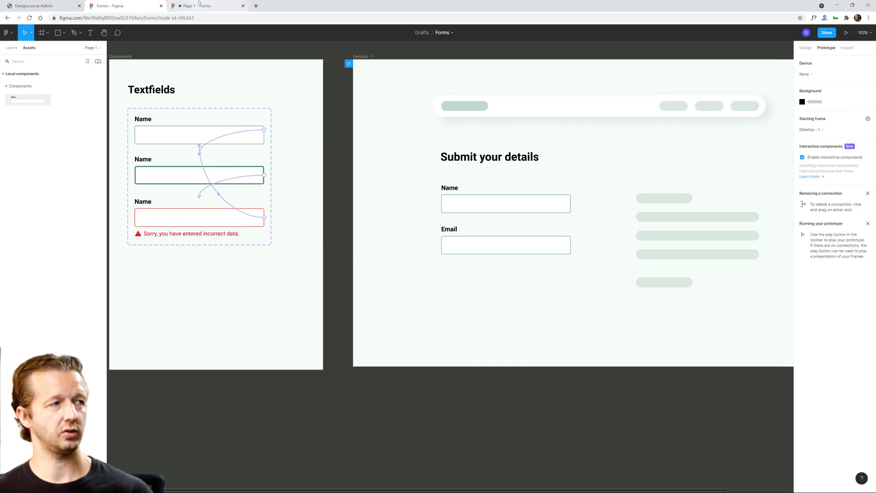
Step: Preview the Name field's error state above the Email field in the prototype, and return to the design file
{"action": "left_click", "coordinate": [199, 2]}
{"action": "left_click", "coordinate": [317, 253]}
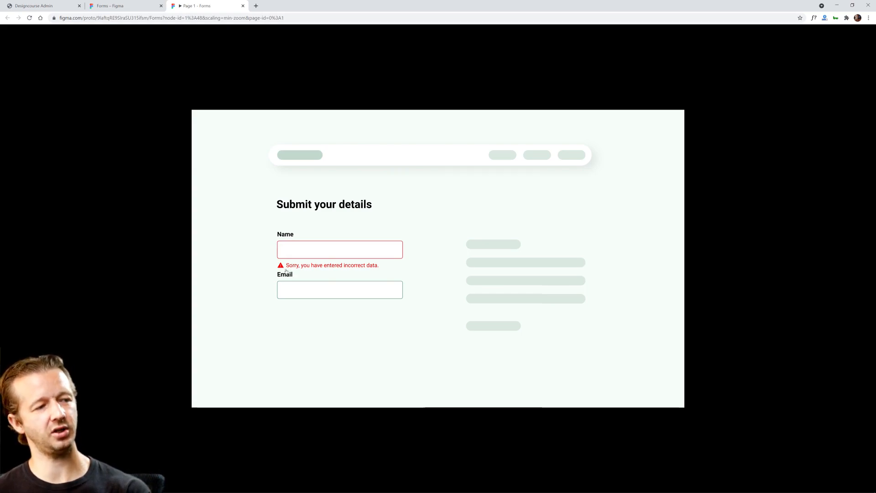
{"action": "left_click", "coordinate": [140, 11]}
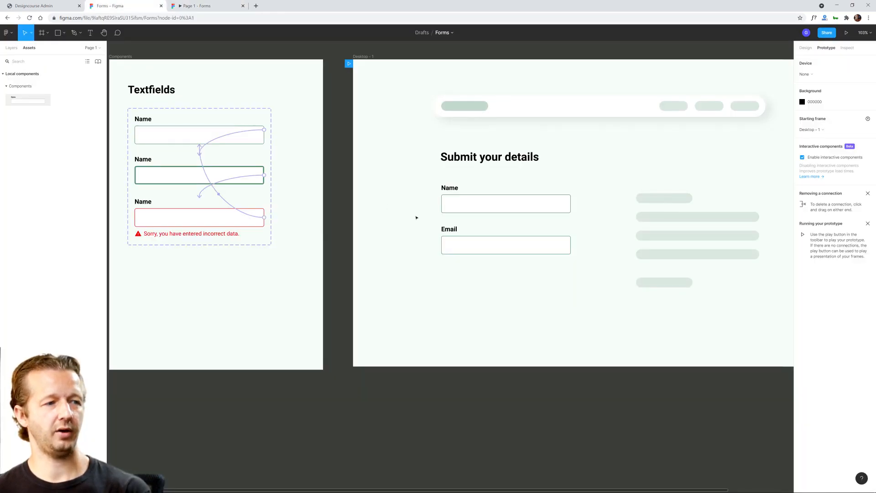
Step: Move the Email field slightly lower and check its spacing from the Name field's error message in the prototype
{"action": "left_click", "coordinate": [468, 239]}
{"action": "left_click_drag", "start_coordinate": [482, 238], "coordinate": [483, 248]}
{"action": "left_click", "coordinate": [507, 305]}
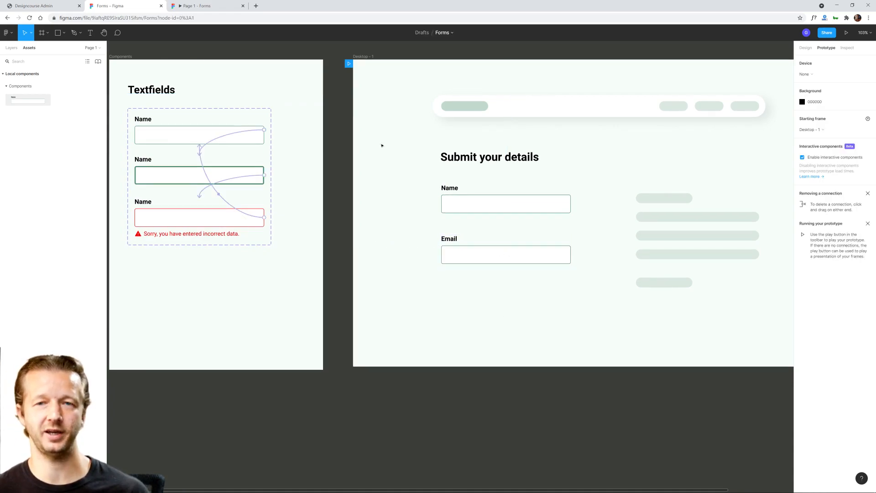
{"action": "left_click", "coordinate": [196, 6]}
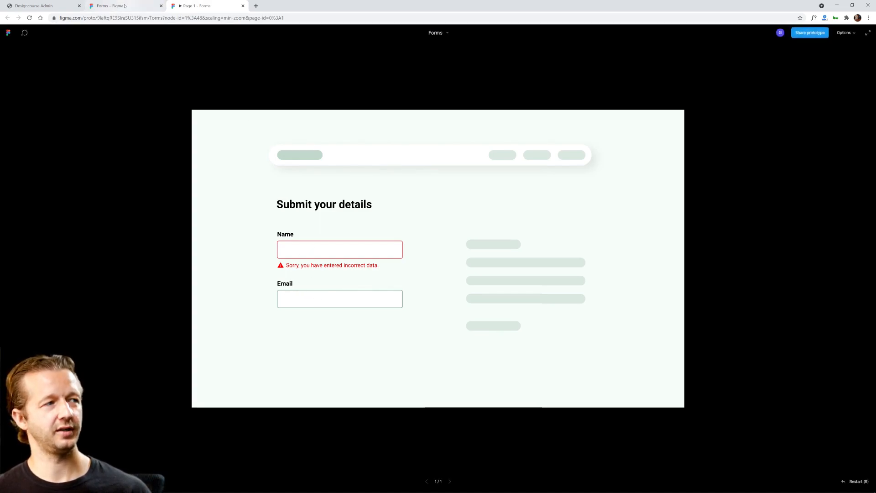
{"action": "left_click", "coordinate": [109, 6]}
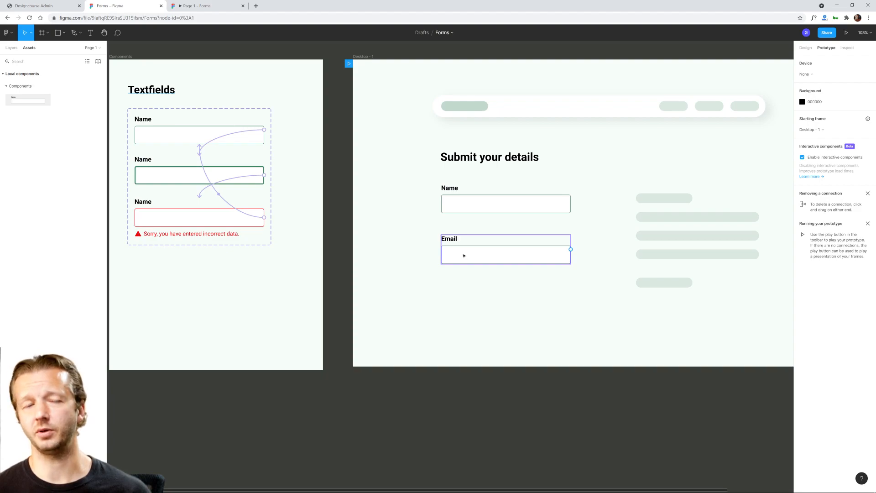
Step: Move the Email field beside the Name field on the same row and check the layout in the prototype
{"action": "left_click_drag", "start_coordinate": [464, 256], "coordinate": [609, 205]}
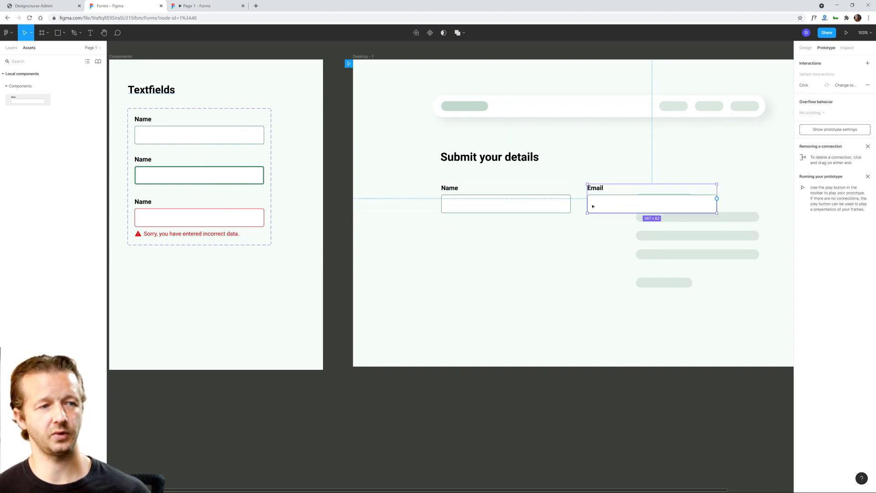
{"action": "left_click", "coordinate": [193, 6]}
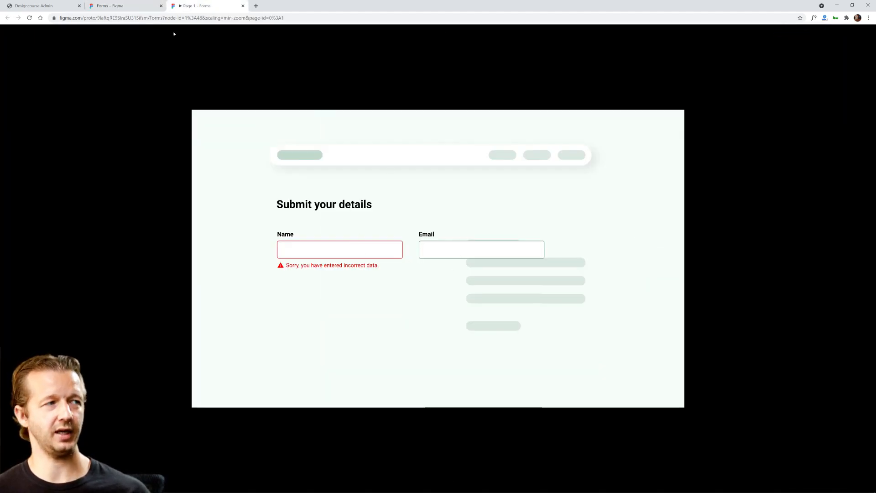
{"action": "left_click", "coordinate": [133, 9]}
Step: Move the Email field back beneath the Name field, close to its error message, and check it in the prototype
{"action": "left_click_drag", "start_coordinate": [612, 200], "coordinate": [463, 242]}
{"action": "left_click", "coordinate": [201, 11]}
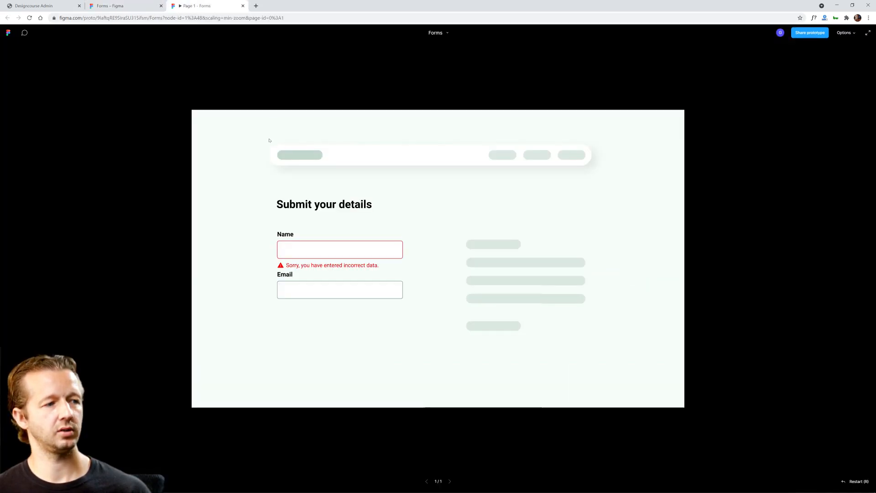
{"action": "left_click", "coordinate": [119, 6]}
{"action": "left_click", "coordinate": [580, 174]}
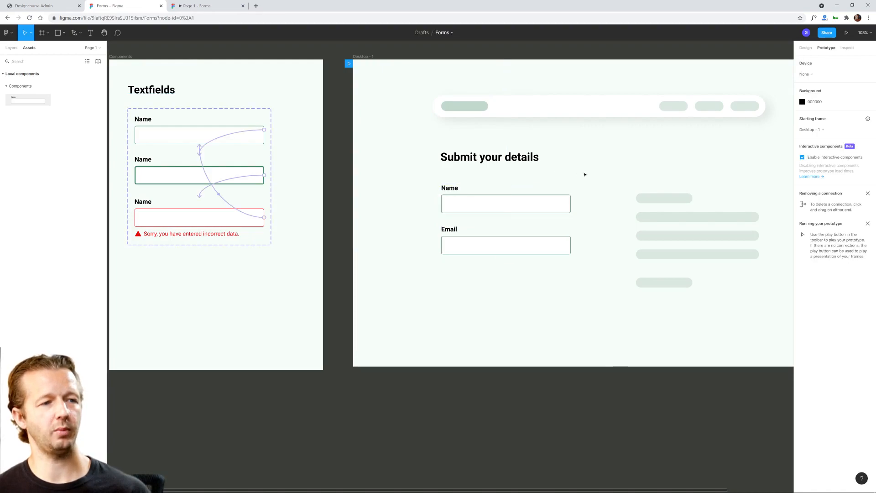
Step: Try the Error variant on the form's Name field to compare its error message with the Email field, and undo it
{"action": "scroll", "coordinate": [599, 182], "scroll_direction": "down", "scroll_amount": 3}
{"action": "scroll", "coordinate": [549, 188], "scroll_direction": "right", "scroll_amount": 2}
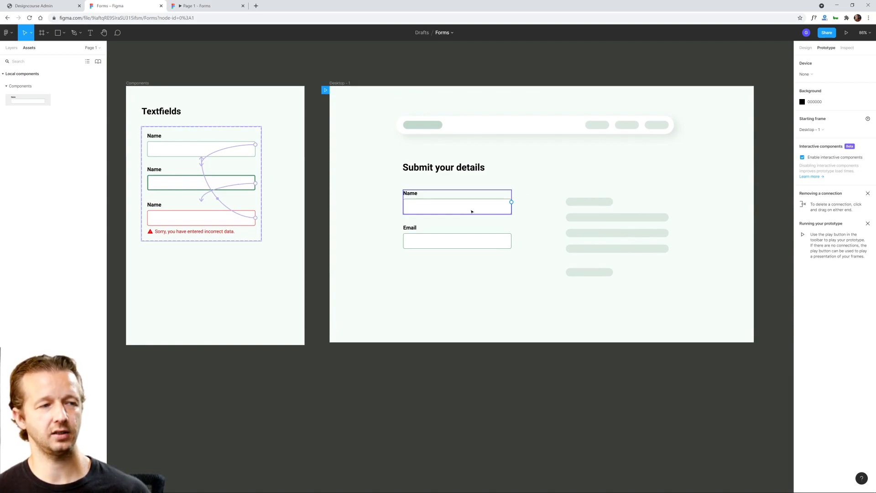
{"action": "left_click_drag", "start_coordinate": [384, 181], "coordinate": [531, 264]}
{"action": "left_click", "coordinate": [475, 245]}
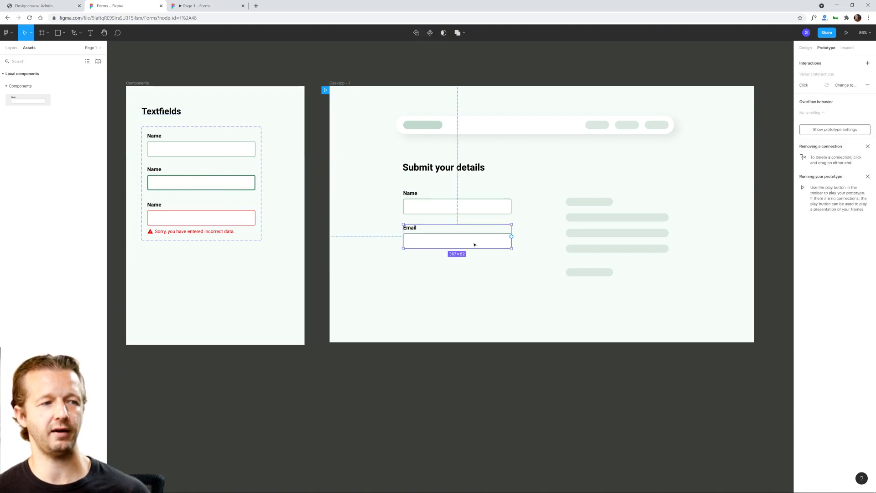
{"action": "left_click", "coordinate": [805, 48]}
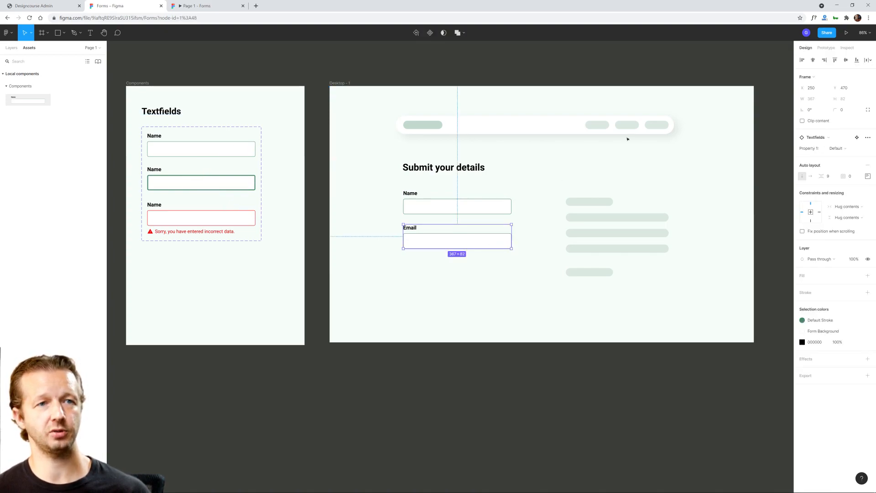
{"action": "left_click", "coordinate": [489, 203]}
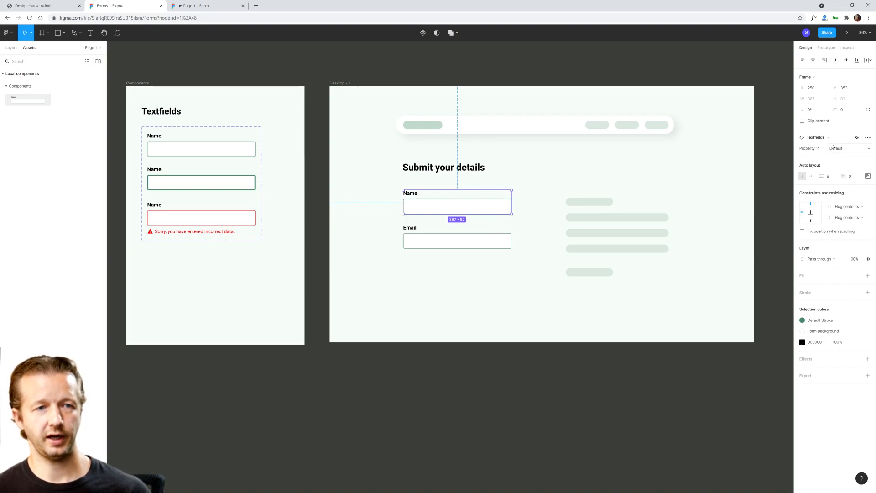
{"action": "left_click", "coordinate": [836, 148]}
{"action": "left_click", "coordinate": [842, 156]}
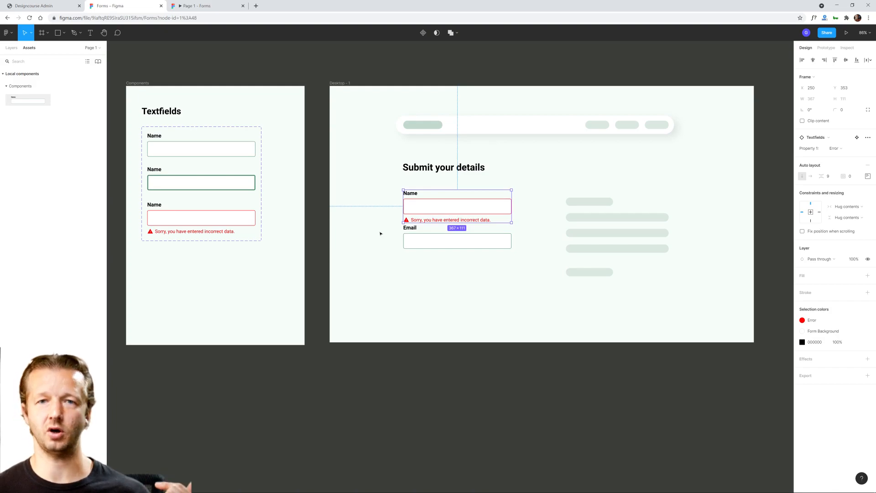
{"action": "key", "text": "ctrl+z"}
Step: Combine the form's Name and Email fields into a vertical auto layout with a spacing of 32
{"action": "left_click", "coordinate": [534, 217]}
{"action": "left_click", "coordinate": [454, 243]}
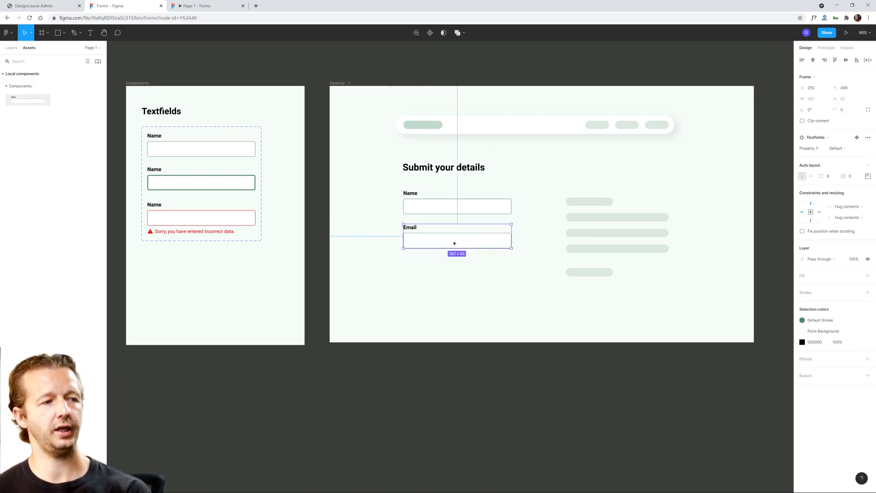
{"action": "left_click", "coordinate": [487, 208], "text": "shift"}
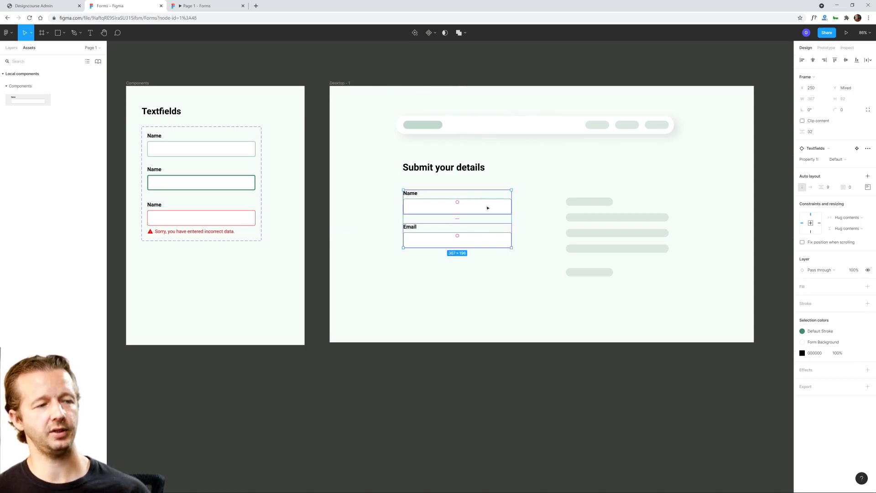
{"action": "right_click", "coordinate": [486, 206]}
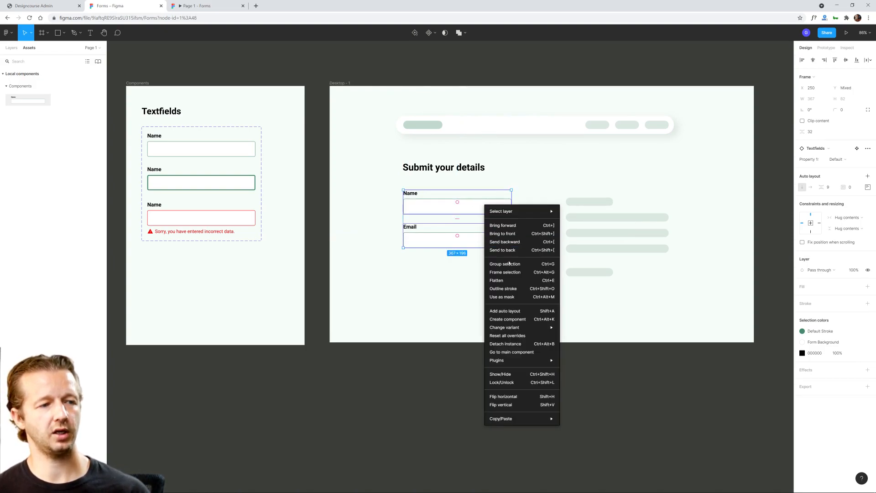
{"action": "left_click", "coordinate": [504, 312]}
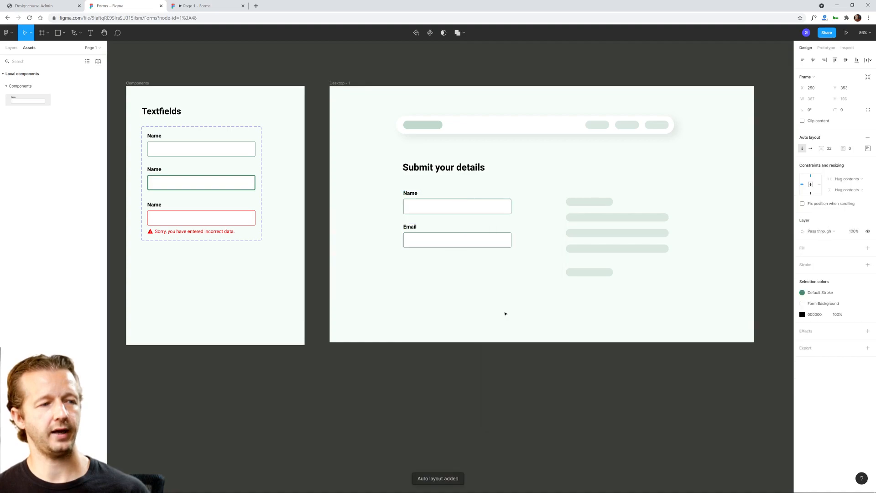
Step: Test the auto layout by switching the Name field to the Error variant, and revert it to Default
{"action": "left_click", "coordinate": [471, 205]}
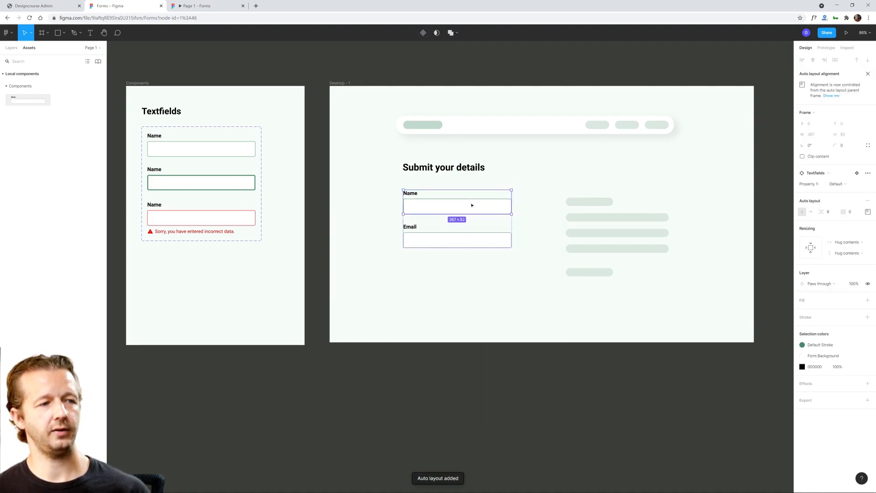
{"action": "left_click", "coordinate": [837, 184]}
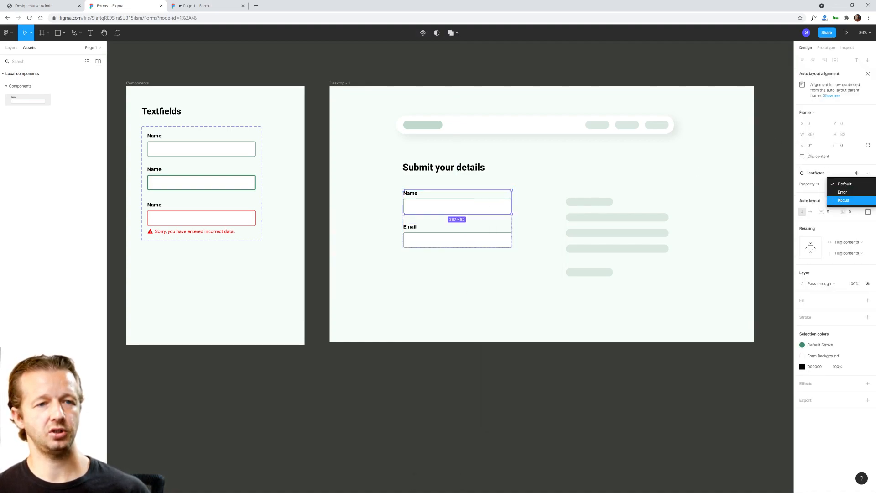
{"action": "left_click", "coordinate": [846, 196]}
{"action": "left_click", "coordinate": [440, 280]}
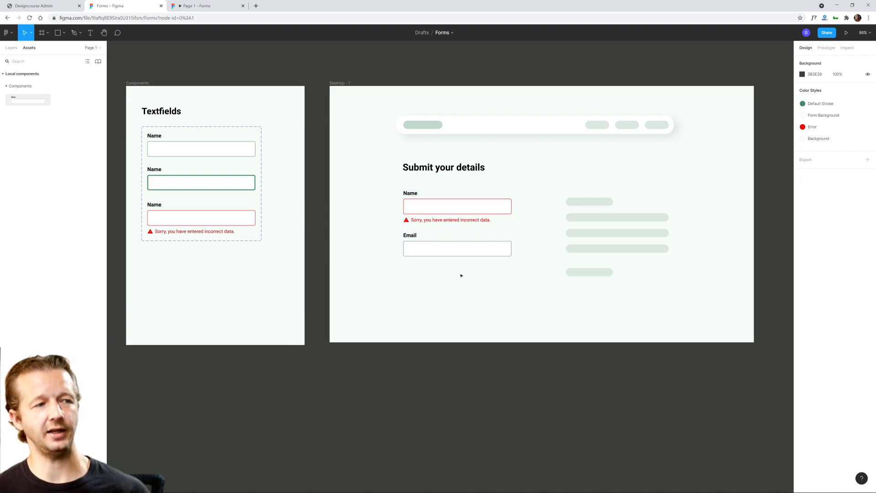
{"action": "left_click", "coordinate": [462, 243]}
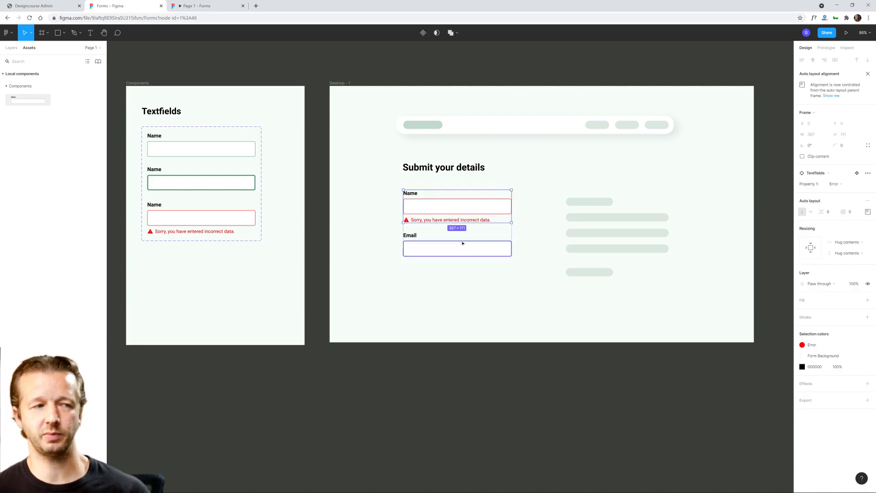
{"action": "key", "text": "ctrl+z"}
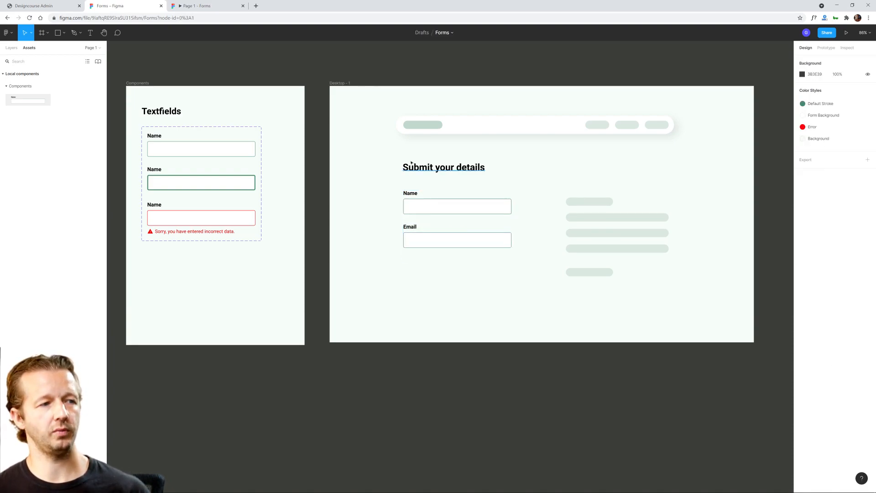
Step: Check the Name field's error state in the prototype and return to the design file
{"action": "left_click", "coordinate": [196, 5]}
{"action": "left_click", "coordinate": [302, 247]}
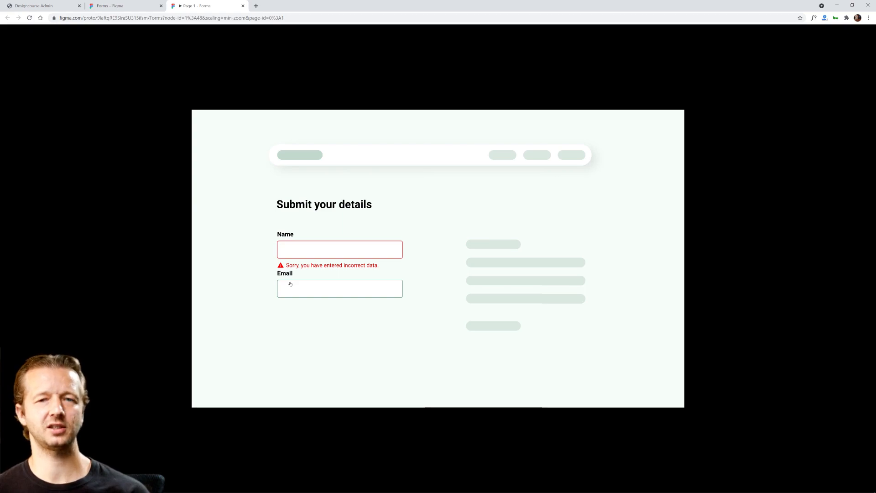
{"action": "left_click", "coordinate": [123, 6]}
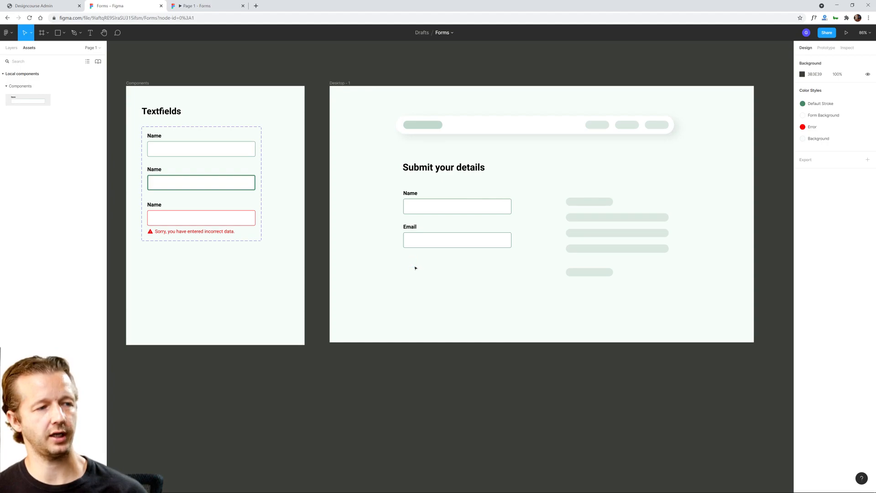
Step: Draw a 21 × 21 square beneath the Email field, near its left edge
{"action": "scroll", "coordinate": [419, 273], "scroll_direction": "up", "scroll_amount": 5}
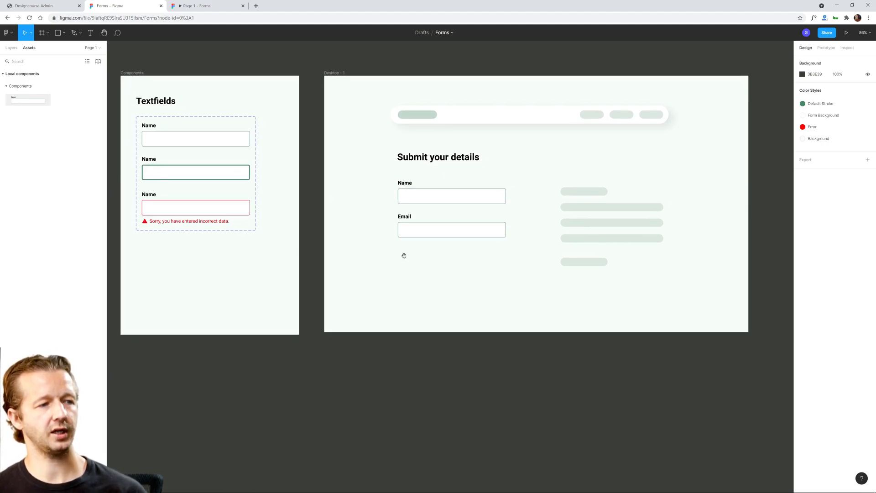
{"action": "scroll", "coordinate": [414, 249], "scroll_direction": "up", "scroll_amount": 5}
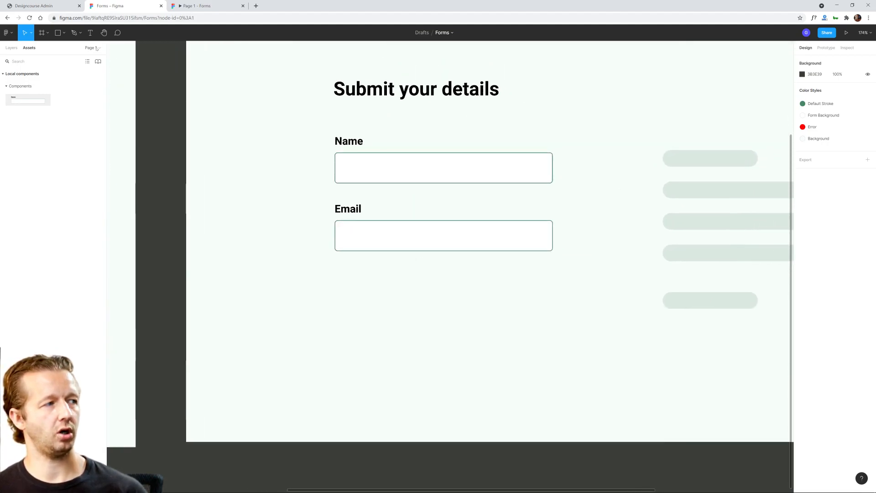
{"action": "left_click", "coordinate": [64, 33]}
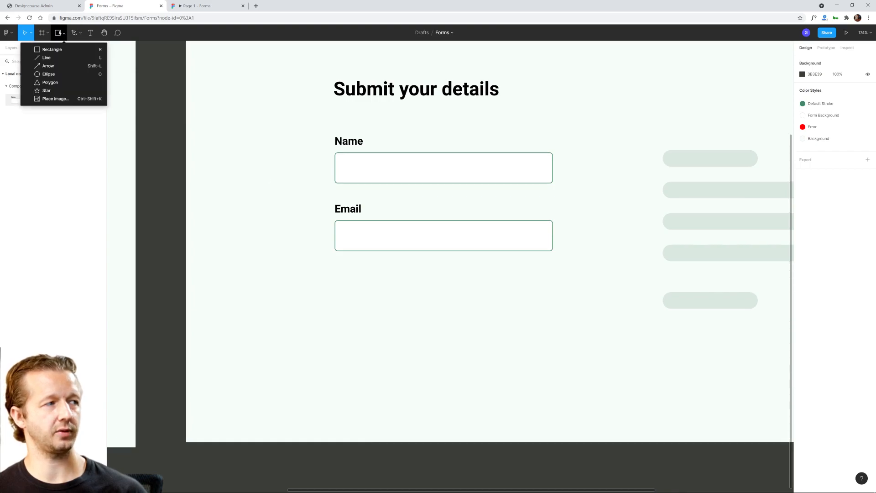
{"action": "key", "text": "r"}
{"action": "left_click_drag", "start_coordinate": [335, 266], "coordinate": [348, 279]}
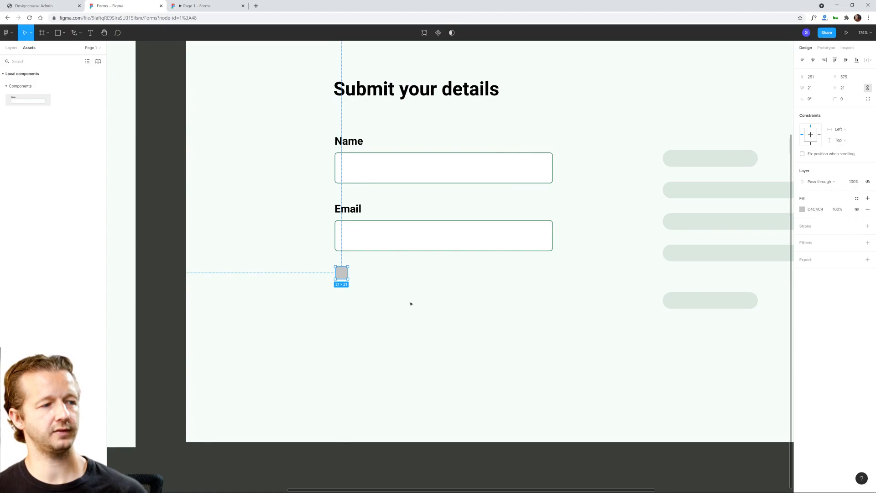
{"action": "left_click", "coordinate": [373, 280]}
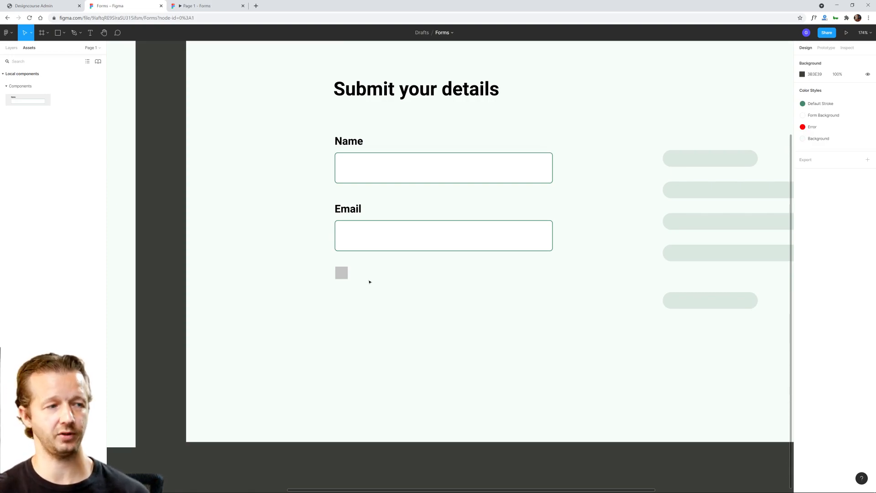
Step: Try enlarging the small square beneath the Email field, and undo the resize
{"action": "left_click", "coordinate": [348, 278]}
{"action": "left_click_drag", "start_coordinate": [352, 282], "coordinate": [401, 298]}
{"action": "left_click", "coordinate": [411, 296]}
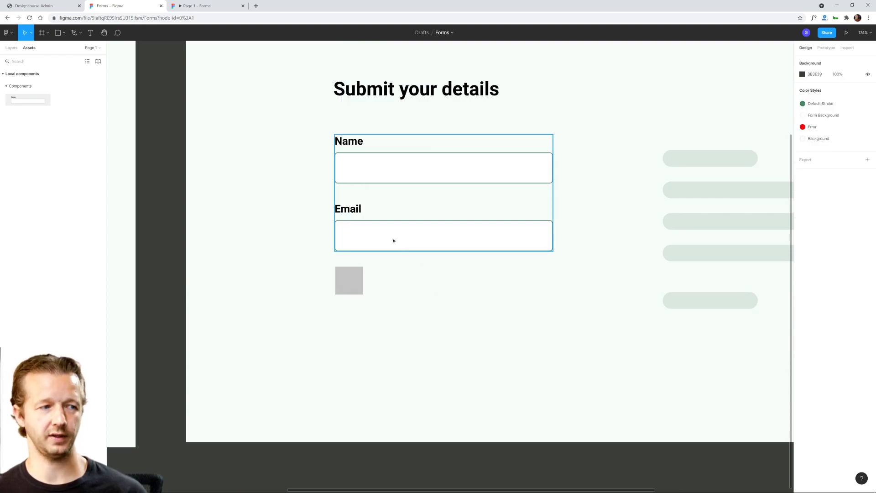
{"action": "left_click", "coordinate": [359, 280]}
{"action": "key", "text": "ctrl+z"}
{"action": "left_click", "coordinate": [395, 286]}
Step: Apply the Form Background fill style and the Default Stroke outline style to the small square
{"action": "left_click", "coordinate": [344, 276]}
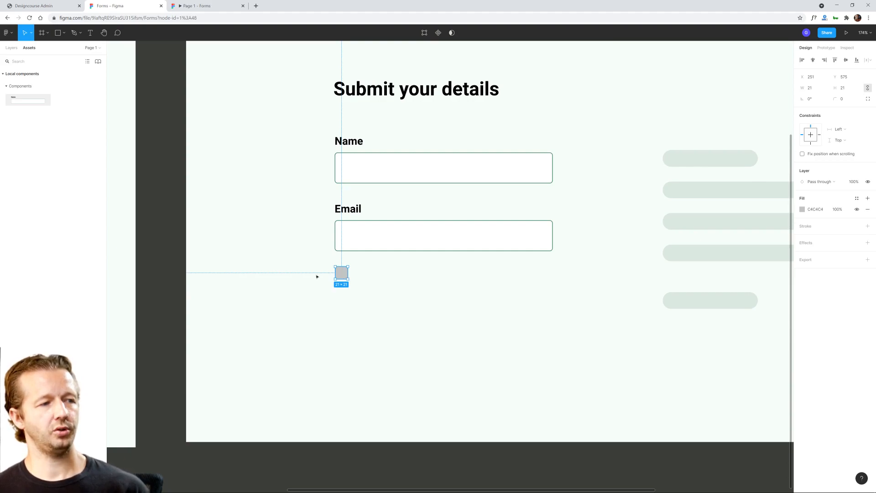
{"action": "left_click", "coordinate": [856, 199]}
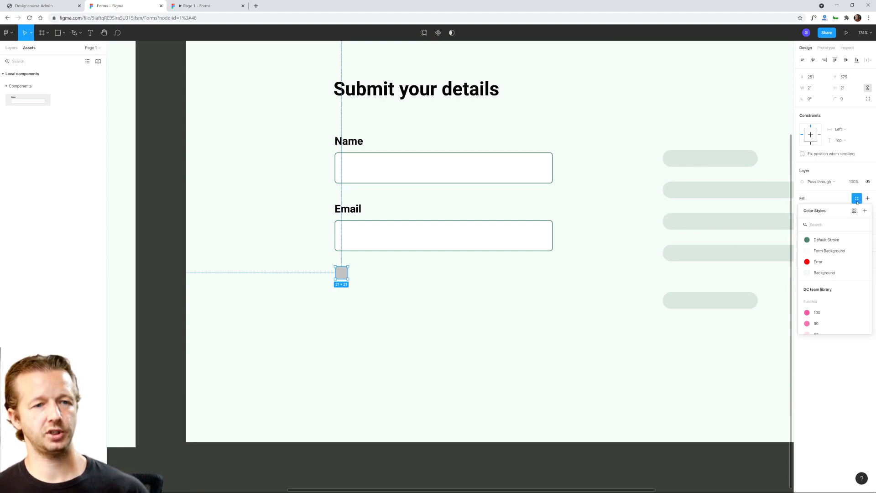
{"action": "left_click", "coordinate": [825, 251]}
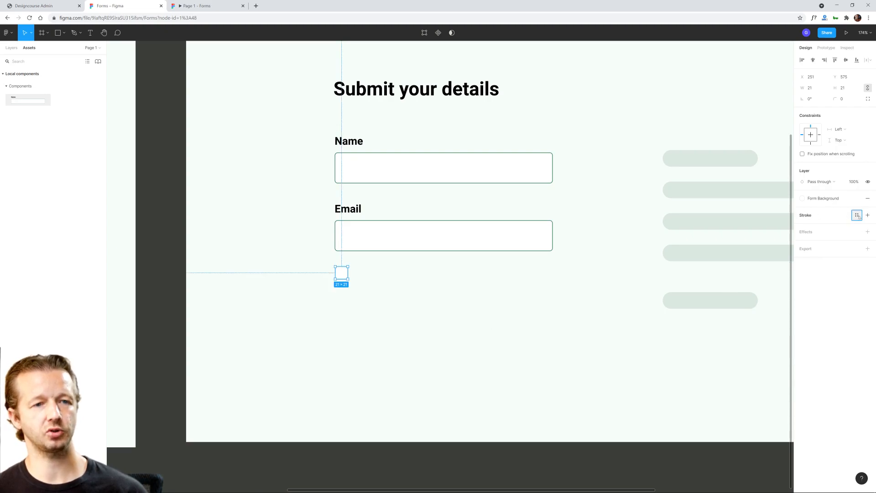
{"action": "left_click", "coordinate": [857, 215]}
{"action": "left_click", "coordinate": [830, 266]}
{"action": "left_click", "coordinate": [422, 297]}
Step: Round the small square's corners with a radius of 5
{"action": "scroll", "coordinate": [319, 265], "scroll_direction": "up", "scroll_amount": 5}
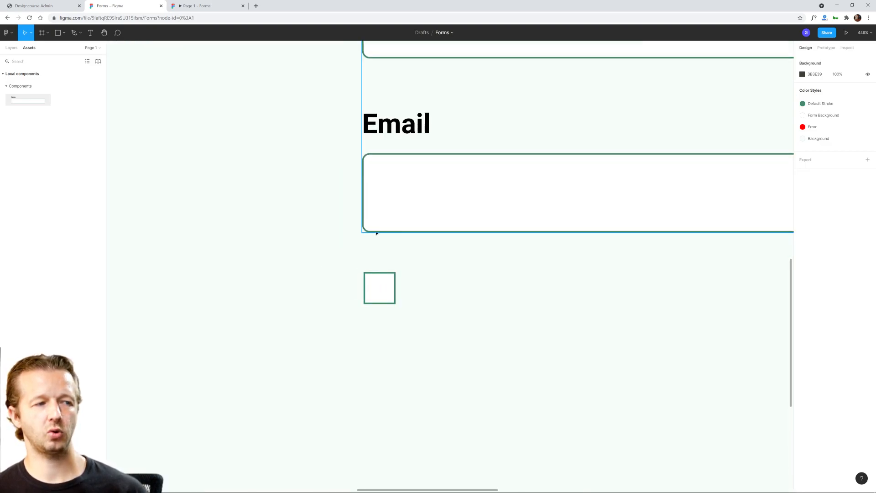
{"action": "left_click", "coordinate": [382, 284]}
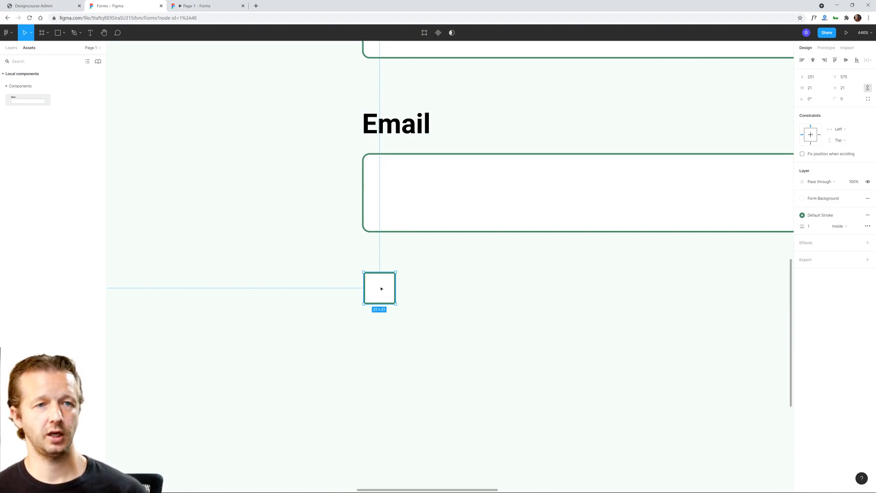
{"action": "left_click", "coordinate": [849, 100]}
{"action": "type", "text": "5"}
{"action": "key", "text": "Return"}
{"action": "left_click", "coordinate": [501, 328]}
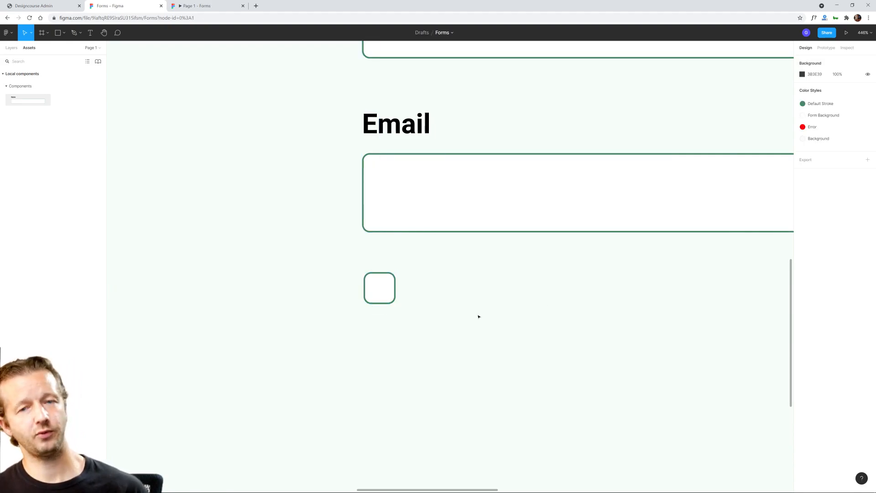
{"action": "left_click", "coordinate": [383, 289]}
{"action": "left_click", "coordinate": [456, 290]}
Step: Set the small square's corner radius to 3 and check its shape beneath the Email field
{"action": "scroll", "coordinate": [515, 283], "scroll_direction": "down", "scroll_amount": 5}
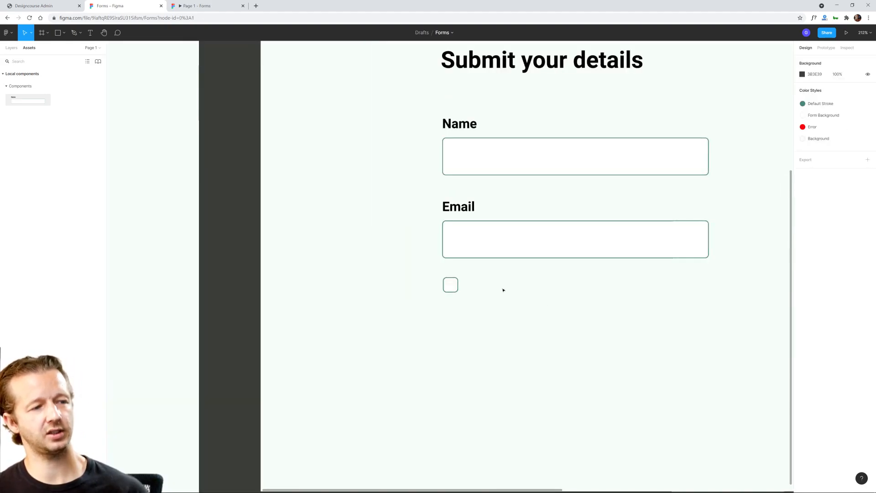
{"action": "scroll", "coordinate": [451, 284], "scroll_direction": "up", "scroll_amount": 5}
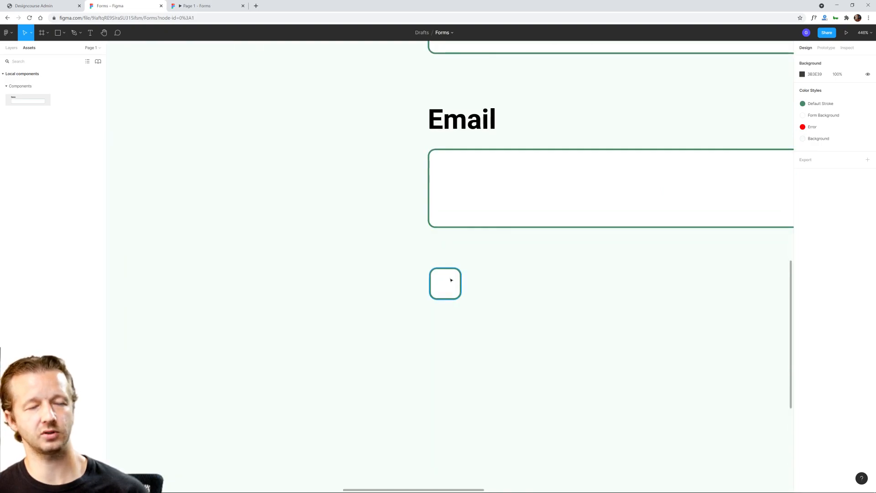
{"action": "left_click", "coordinate": [450, 279]}
{"action": "left_click", "coordinate": [847, 100]}
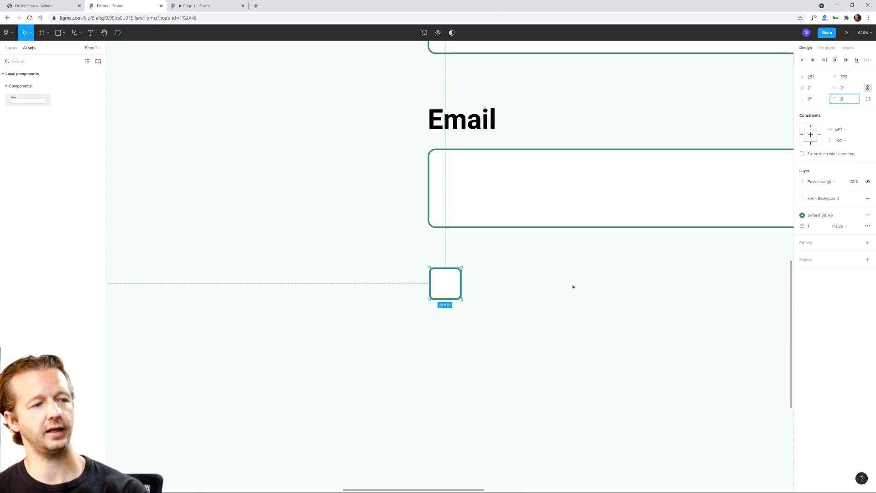
{"action": "left_click", "coordinate": [561, 297]}
{"action": "left_click", "coordinate": [460, 292]}
{"action": "scroll", "coordinate": [549, 278], "scroll_direction": "down", "scroll_amount": 3}
{"action": "left_click", "coordinate": [597, 291]}
{"action": "scroll", "coordinate": [611, 289], "scroll_direction": "down", "scroll_amount": 2}
{"action": "scroll", "coordinate": [548, 299], "scroll_direction": "right", "scroll_amount": 2}
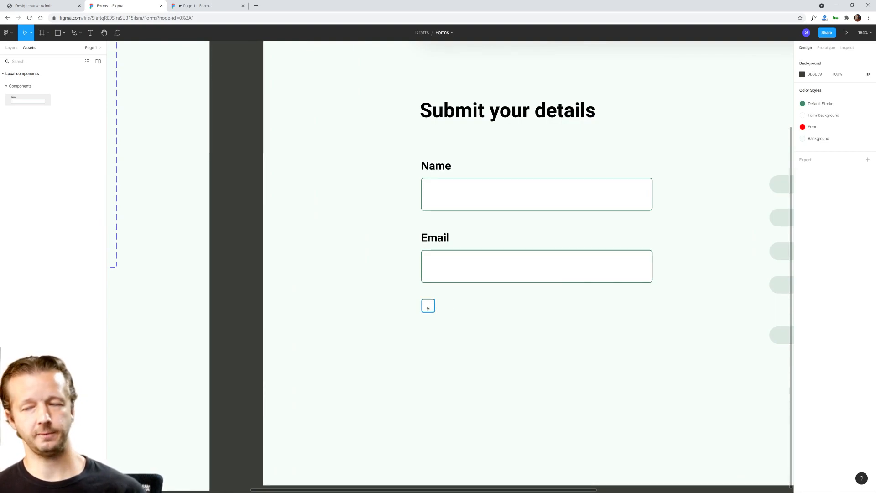
{"action": "scroll", "coordinate": [427, 309], "scroll_direction": "up", "scroll_amount": 5}
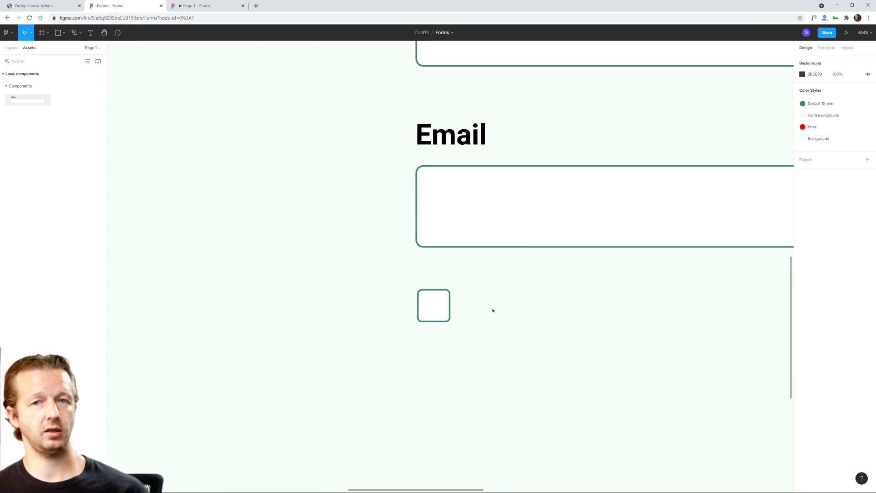
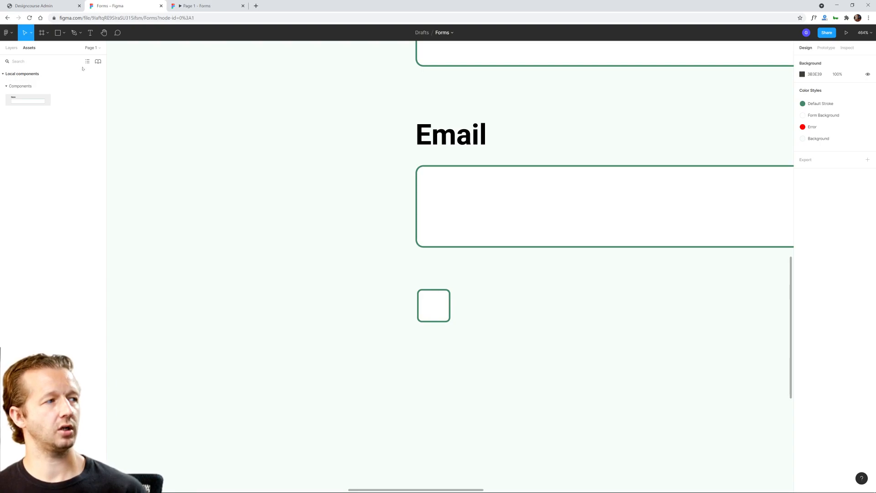
Step: Draw a check mark about 9 × 6 inside the small square beneath the Email field using the Pen tool
{"action": "left_click", "coordinate": [12, 47]}
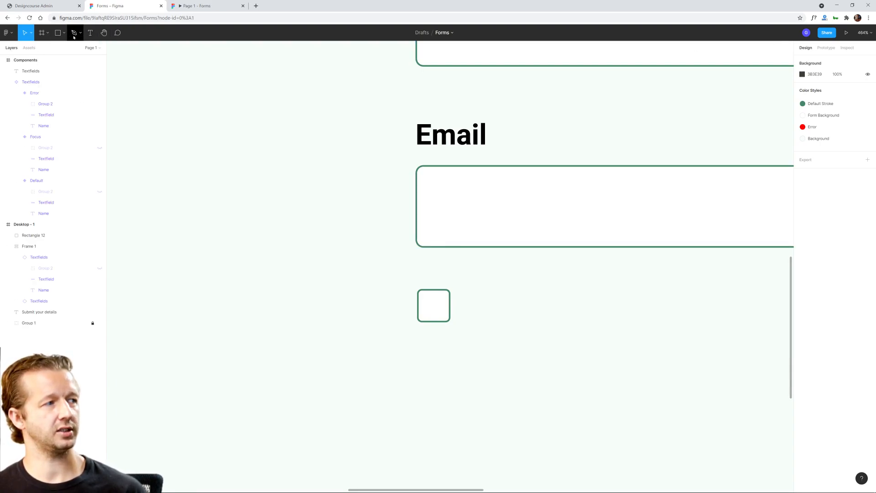
{"action": "left_click", "coordinate": [74, 33]}
{"action": "scroll", "coordinate": [432, 307], "scroll_direction": "up", "scroll_amount": 5, "text": "ctrl"}
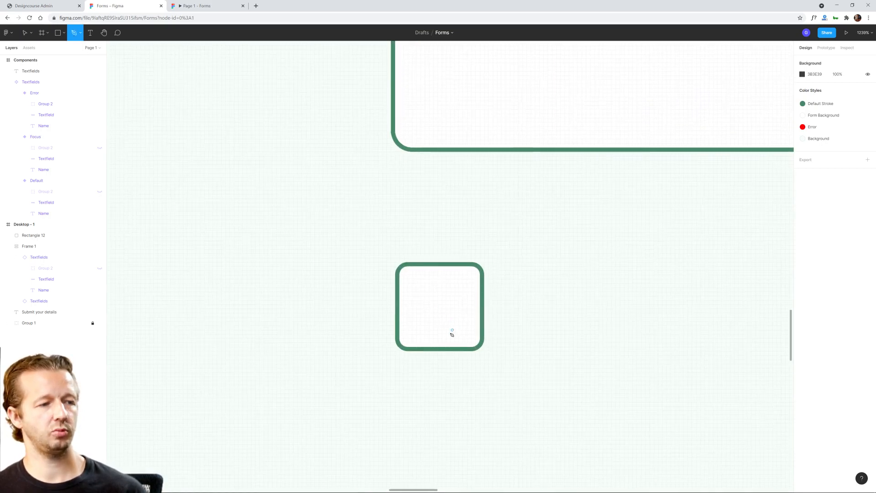
{"action": "scroll", "coordinate": [451, 334], "scroll_direction": "up", "scroll_amount": 1, "text": "ctrl"}
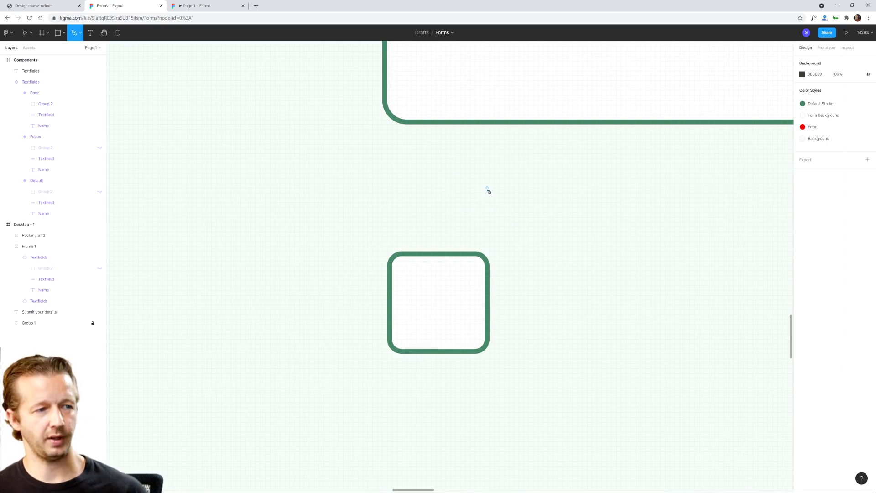
{"action": "left_click", "coordinate": [550, 207]}
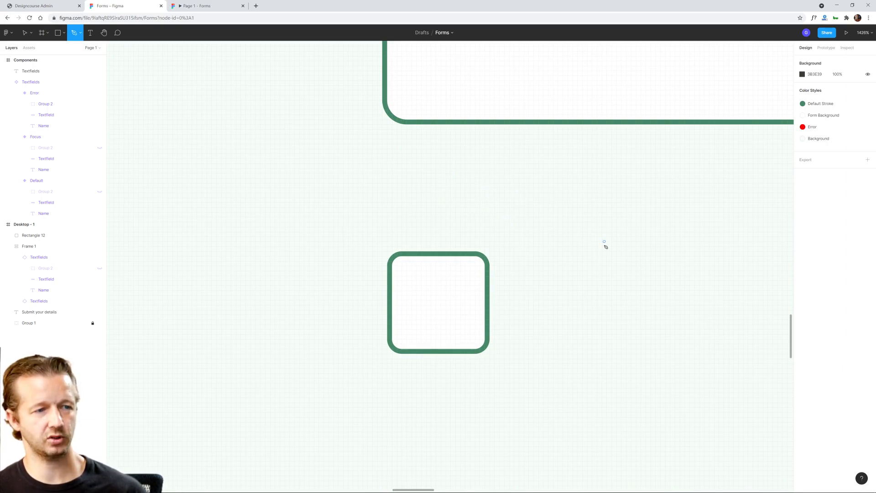
{"action": "left_click", "coordinate": [411, 319]}
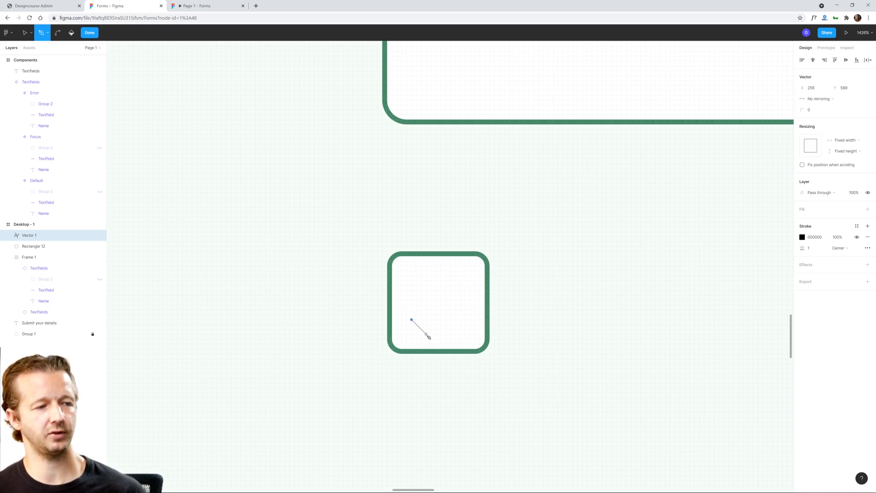
{"action": "left_click", "coordinate": [426, 334]}
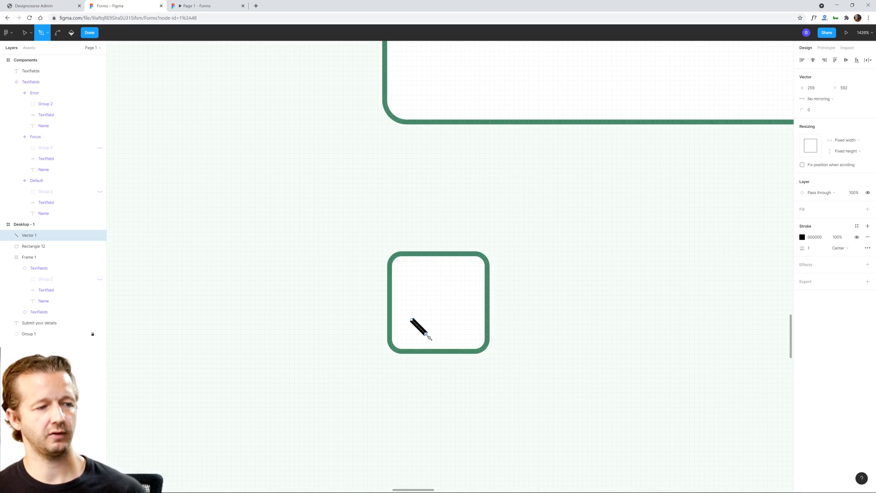
{"action": "left_click", "coordinate": [455, 304]}
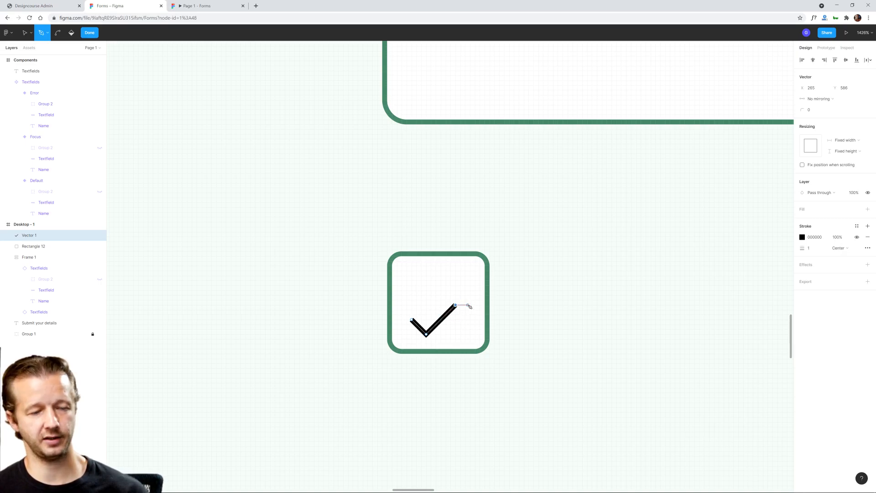
{"action": "key", "text": "Escape"}
{"action": "key", "text": "Escape"}
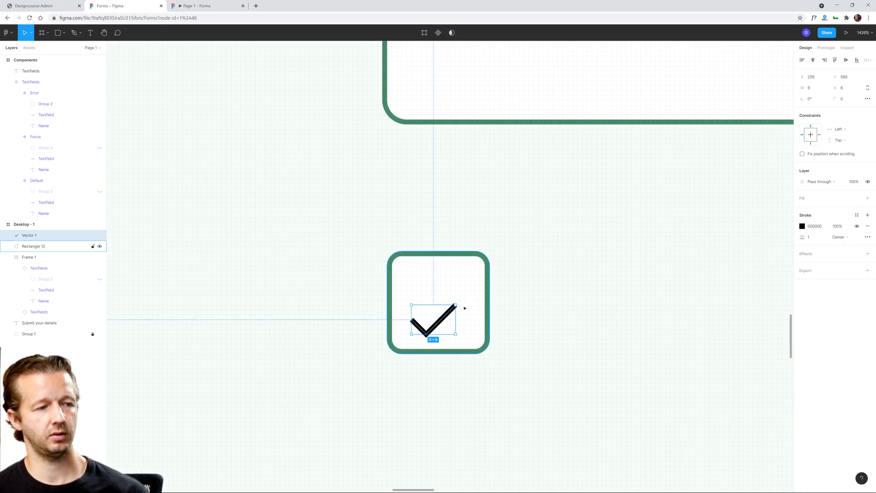
Step: Move the check mark up towards the square's centre and shorten its short arm by shifting the end point inward
{"action": "scroll", "coordinate": [419, 326], "scroll_direction": "up", "scroll_amount": 1}
{"action": "scroll", "coordinate": [418, 327], "scroll_direction": "up", "scroll_amount": 2}
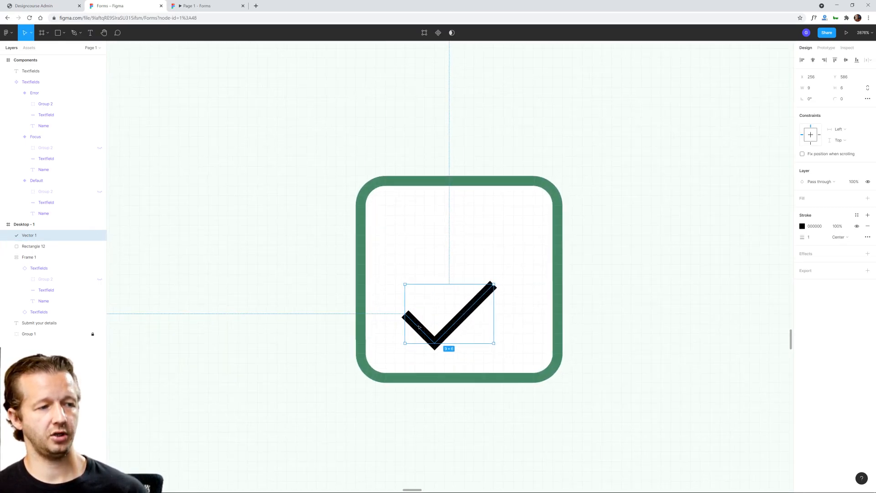
{"action": "left_click_drag", "start_coordinate": [419, 327], "coordinate": [426, 305]}
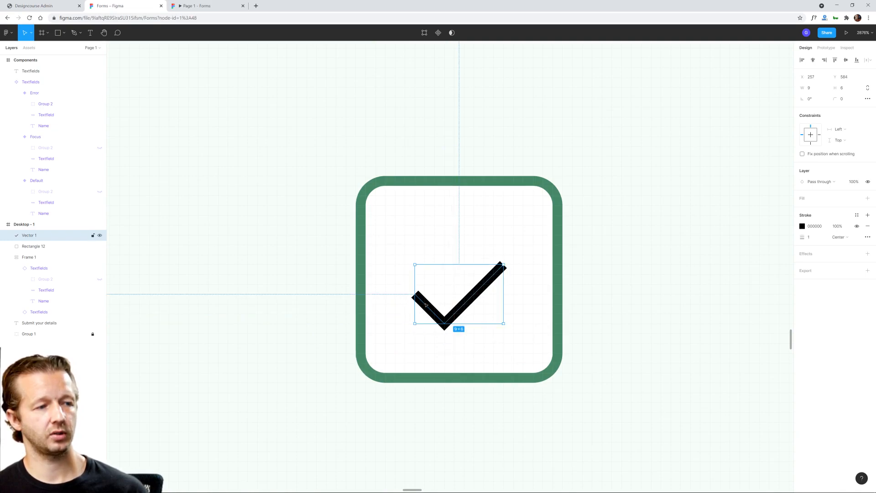
{"action": "double_click", "coordinate": [426, 306]}
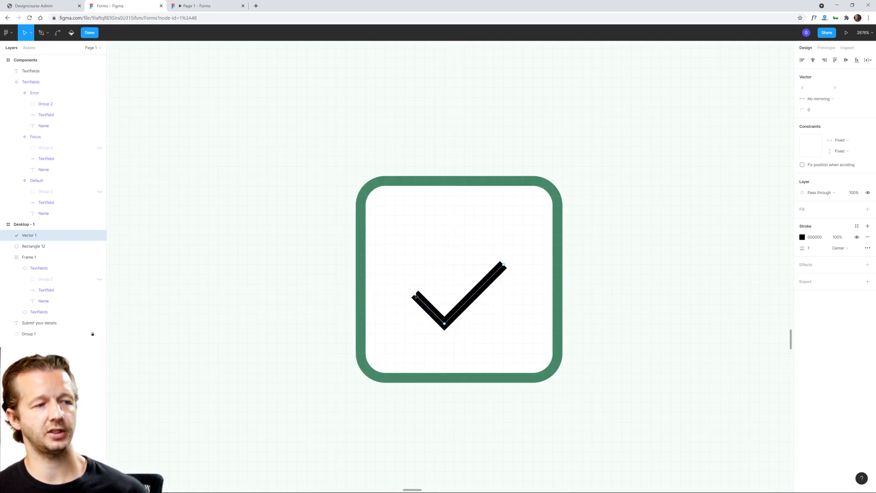
{"action": "left_click", "coordinate": [415, 295]}
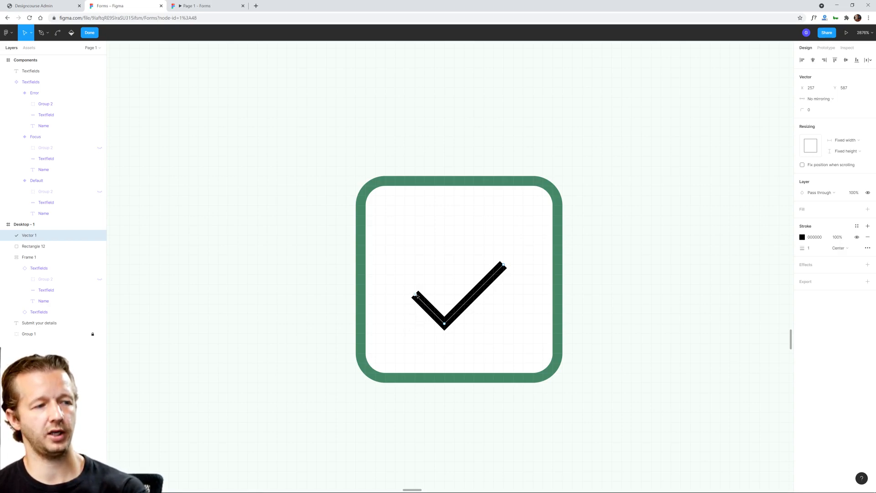
{"action": "left_click_drag", "start_coordinate": [418, 296], "coordinate": [426, 307]}
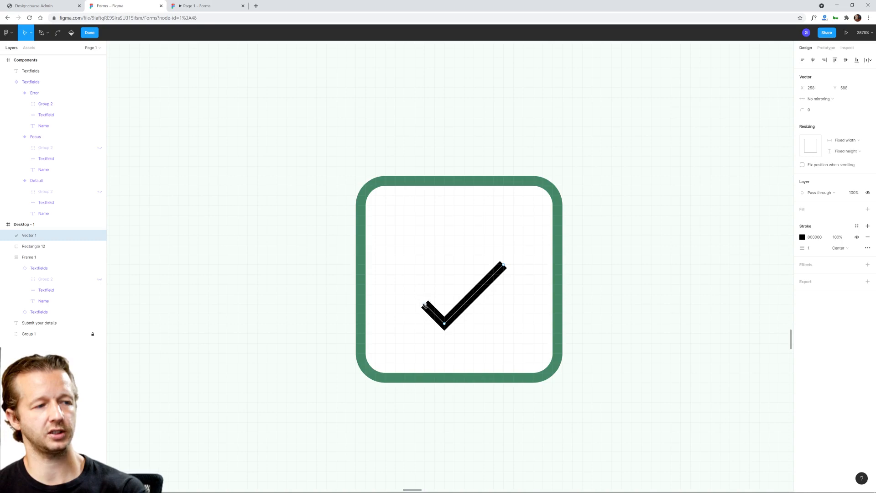
{"action": "left_click", "coordinate": [408, 344]}
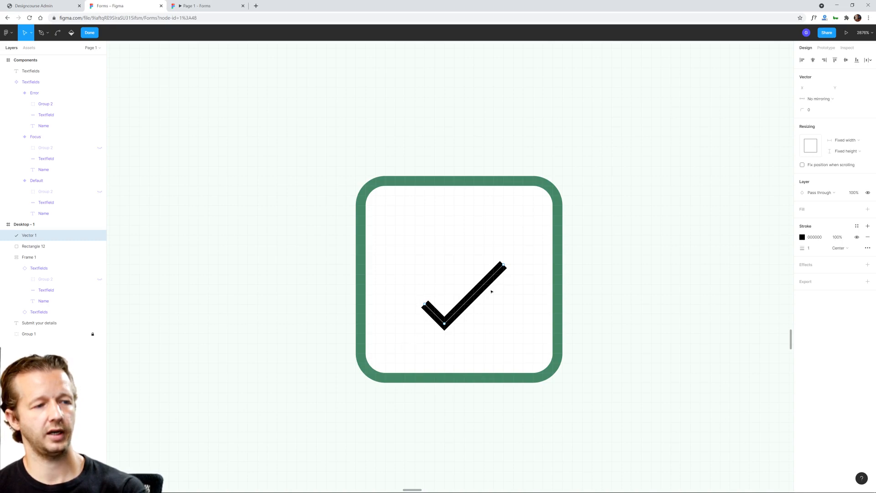
{"action": "key", "text": "Escape"}
{"action": "left_click", "coordinate": [646, 251]}
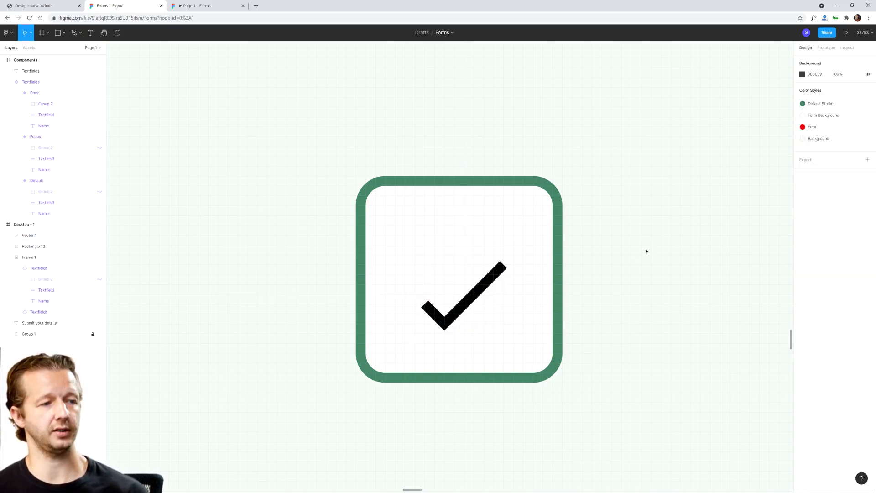
Step: Enlarge the check mark inside the square to about 10 × 8
{"action": "scroll", "coordinate": [639, 250], "scroll_direction": "down", "scroll_amount": 3}
{"action": "left_click_drag", "start_coordinate": [629, 272], "coordinate": [511, 291]}
{"action": "scroll", "coordinate": [561, 290], "scroll_direction": "down", "scroll_amount": 3}
{"action": "scroll", "coordinate": [456, 280], "scroll_direction": "right", "scroll_amount": 2}
{"action": "left_click", "coordinate": [436, 275]}
{"action": "left_click_drag", "start_coordinate": [435, 276], "coordinate": [447, 265]}
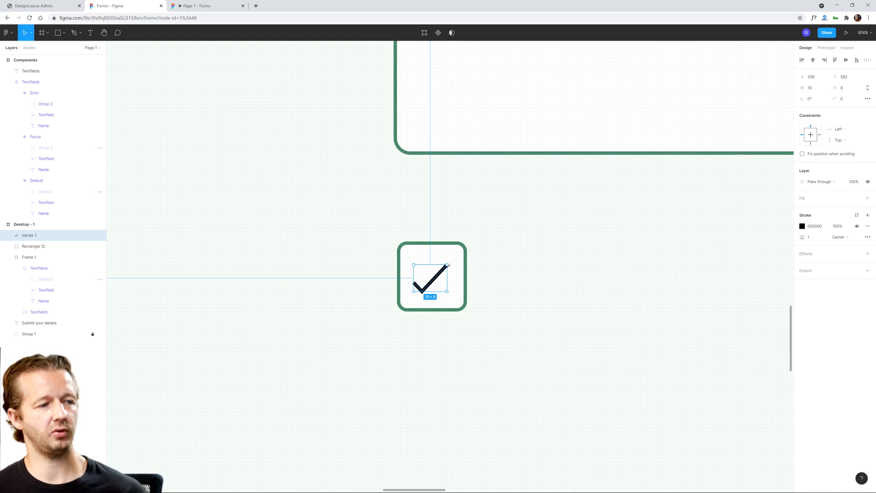
Step: Set the check mark's stroke weight to 2 and check how it looks beneath the form fields
{"action": "left_click", "coordinate": [813, 237]}
{"action": "type", "text": "2"}
{"action": "key", "text": "Return"}
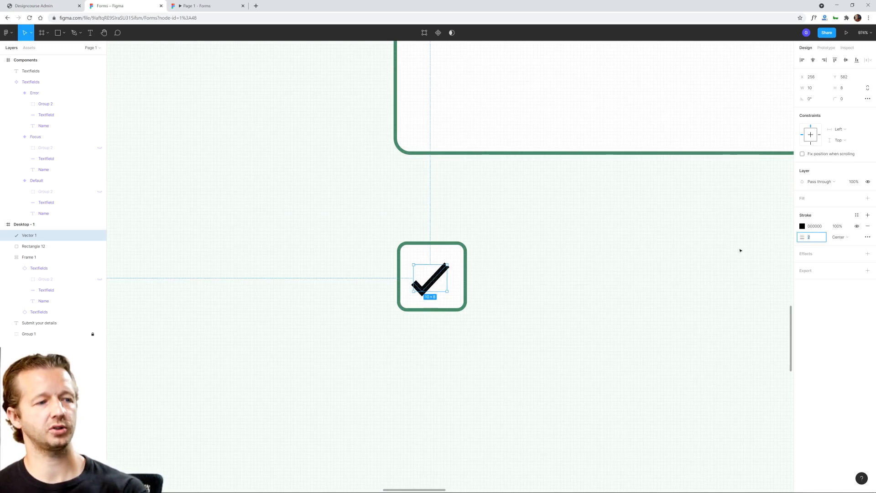
{"action": "left_click", "coordinate": [625, 307]}
{"action": "scroll", "coordinate": [557, 291], "scroll_direction": "down", "scroll_amount": 5}
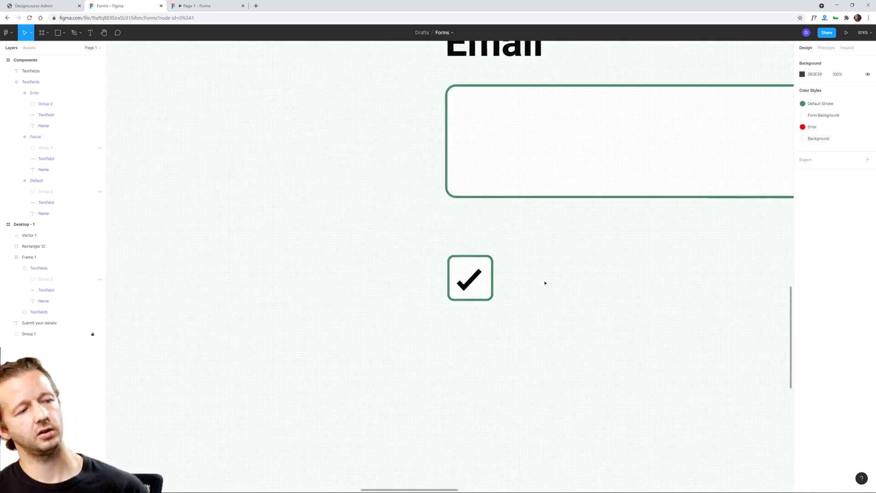
{"action": "left_click_drag", "start_coordinate": [559, 283], "coordinate": [475, 284]}
{"action": "scroll", "coordinate": [436, 279], "scroll_direction": "up", "scroll_amount": 3}
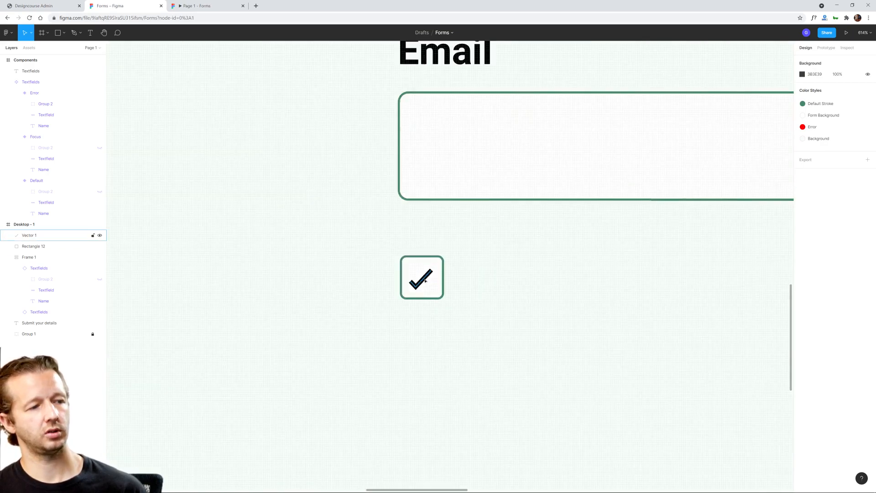
{"action": "left_click", "coordinate": [420, 277]}
{"action": "left_click", "coordinate": [488, 280]}
{"action": "scroll", "coordinate": [499, 279], "scroll_direction": "down", "scroll_amount": 4}
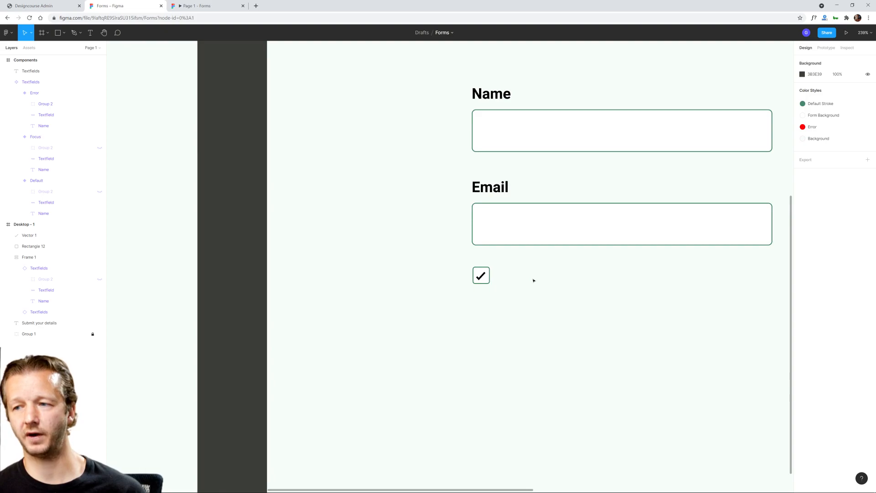
{"action": "scroll", "coordinate": [488, 274], "scroll_direction": "up", "scroll_amount": 5}
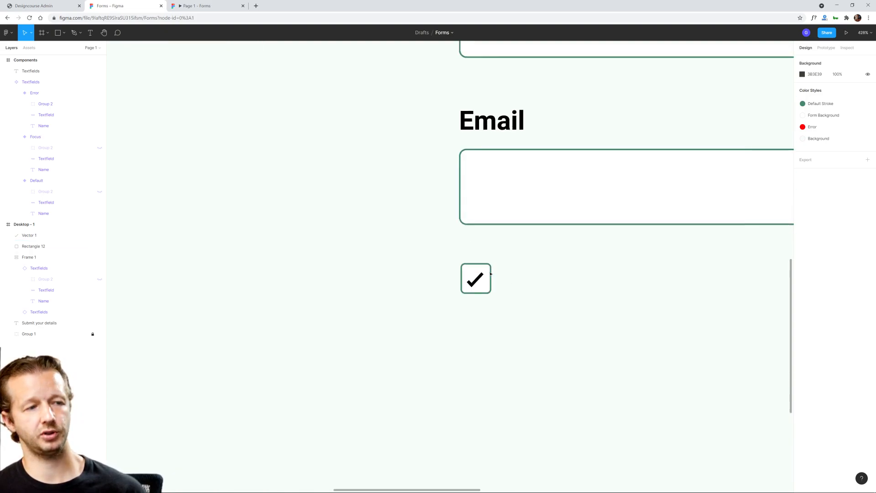
Step: Apply the Default Stroke color style to the check mark's stroke
{"action": "left_click", "coordinate": [470, 280]}
{"action": "left_click", "coordinate": [470, 280]}
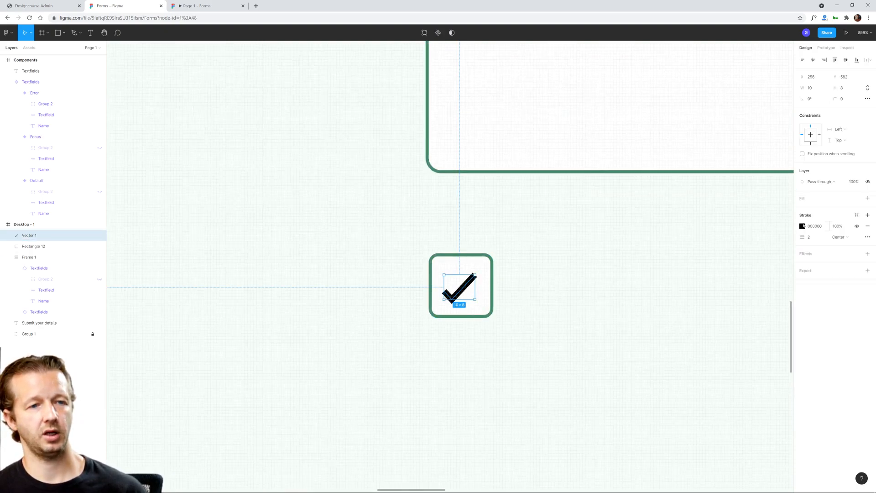
{"action": "left_click", "coordinate": [857, 215]}
{"action": "left_click", "coordinate": [826, 257]}
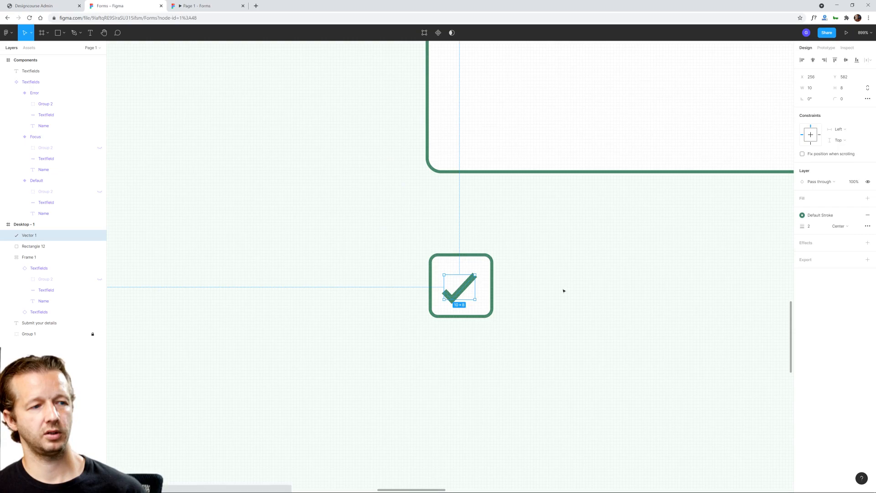
{"action": "key", "text": "Escape"}
{"action": "scroll", "coordinate": [589, 299], "scroll_direction": "down", "scroll_amount": 10}
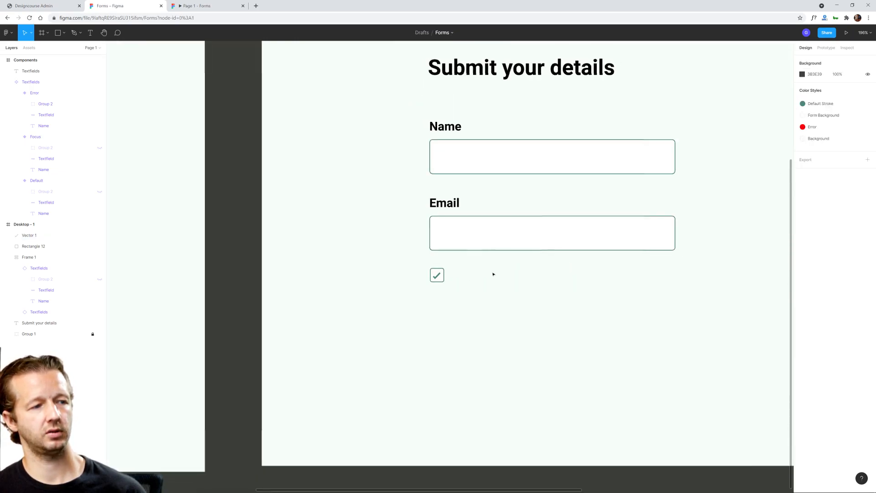
Step: Nudge the check mark so it sits centred within the square
{"action": "scroll", "coordinate": [528, 271], "scroll_direction": "up", "scroll_amount": 4}
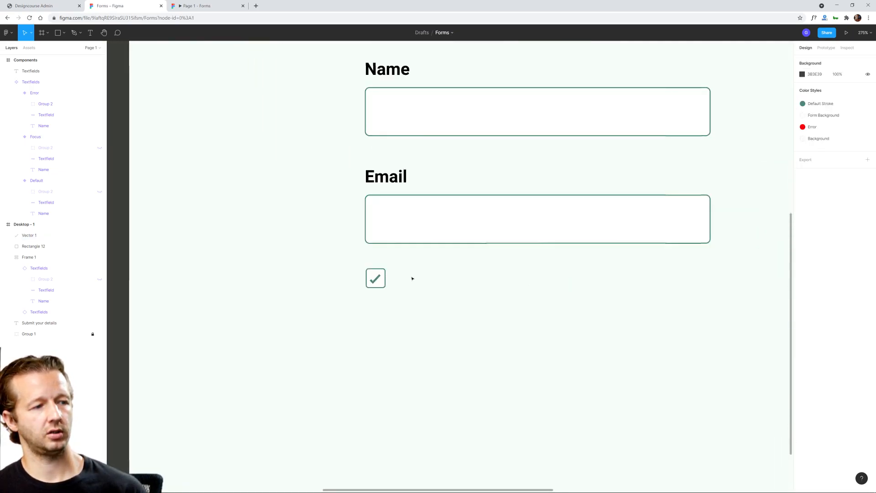
{"action": "scroll", "coordinate": [412, 278], "scroll_direction": "up", "scroll_amount": 8}
{"action": "left_click", "coordinate": [344, 277]}
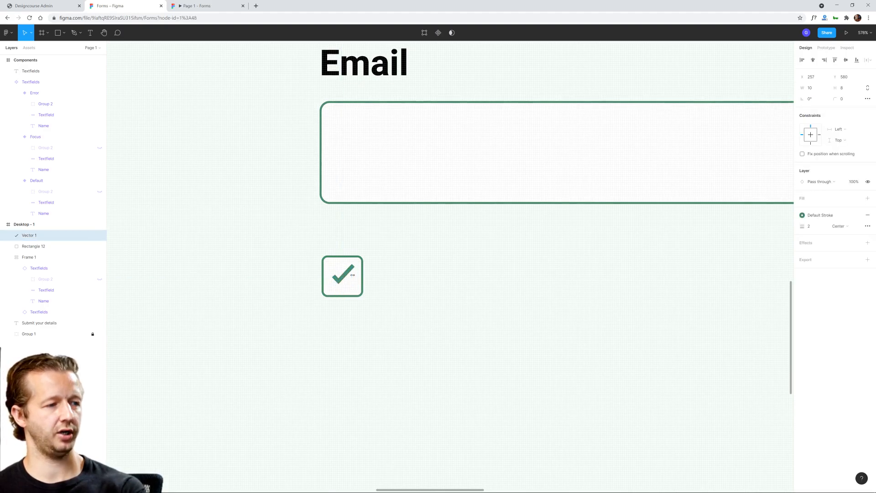
{"action": "left_click", "coordinate": [413, 277]}
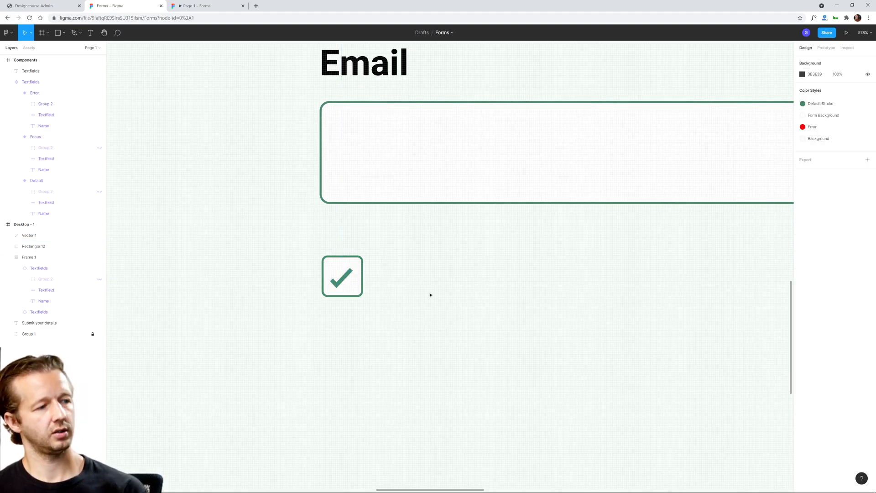
Step: Combine the check mark and its square into an auto layout frame
{"action": "left_click", "coordinate": [344, 277]}
{"action": "left_click", "coordinate": [357, 273], "text": "shift"}
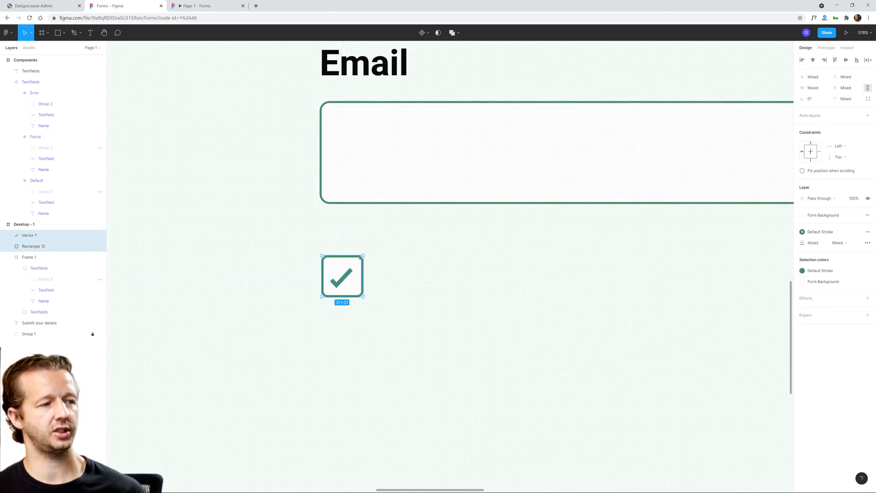
{"action": "right_click", "coordinate": [358, 273]}
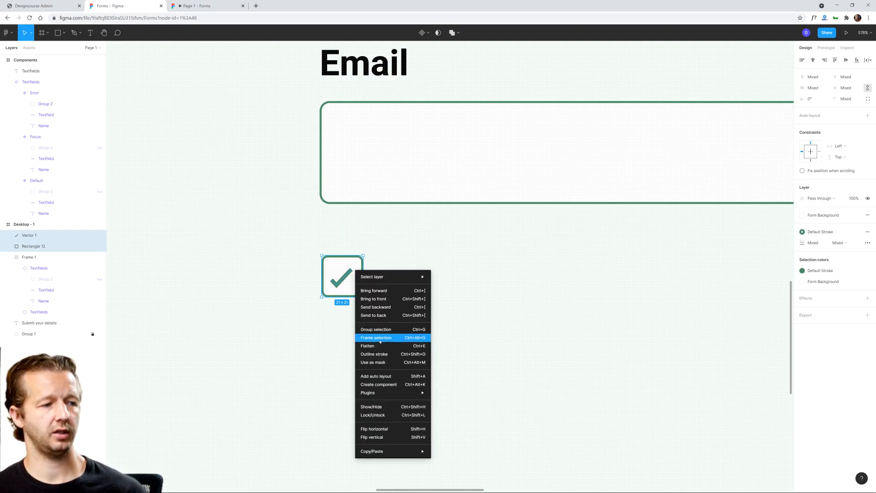
{"action": "left_click", "coordinate": [383, 376]}
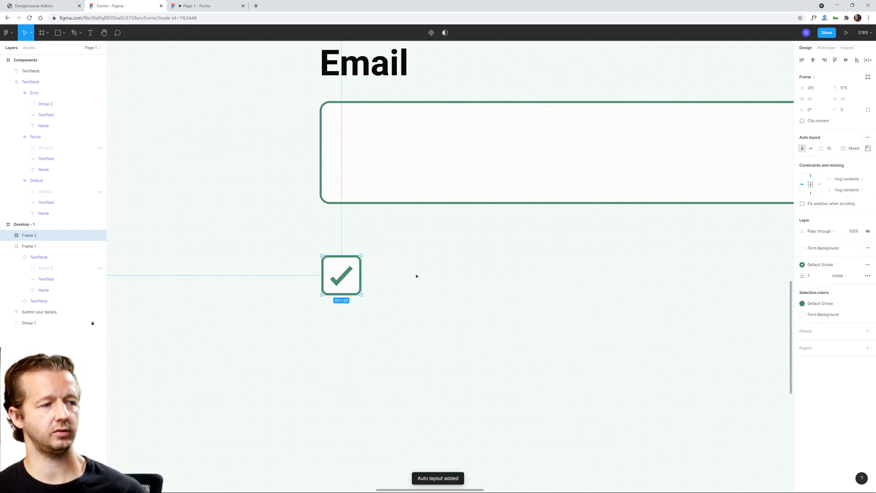
{"action": "left_click", "coordinate": [388, 303]}
{"action": "scroll", "coordinate": [500, 285], "scroll_direction": "down", "scroll_amount": 2}
{"action": "scroll", "coordinate": [500, 285], "scroll_direction": "down", "scroll_amount": 5}
{"action": "scroll", "coordinate": [565, 307], "scroll_direction": "right", "scroll_amount": 3}
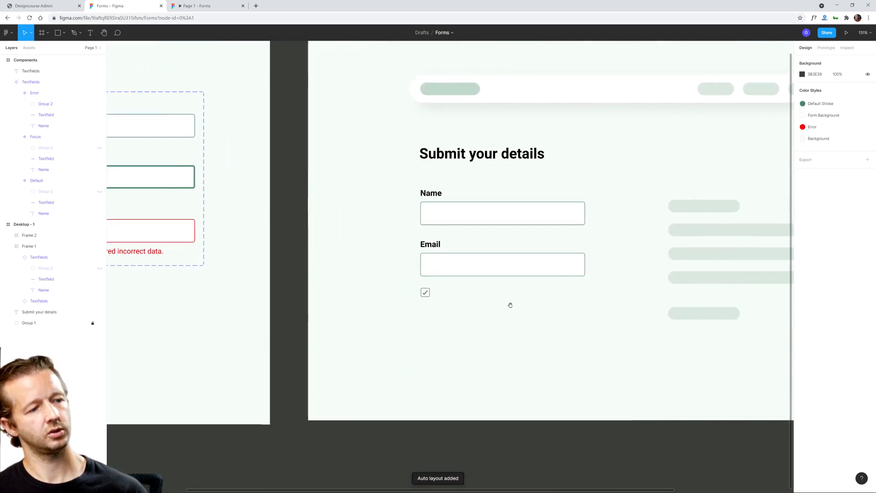
{"action": "scroll", "coordinate": [481, 314], "scroll_direction": "down", "scroll_amount": 1}
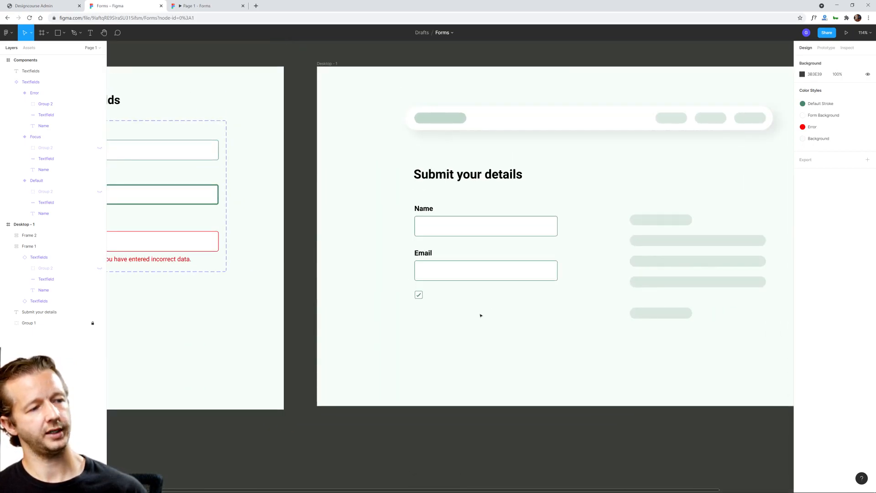
Step: Add the text label "I want to receive updates via email." beside the checkbox beneath the Email field
{"action": "scroll", "coordinate": [469, 316], "scroll_direction": "up", "scroll_amount": 5}
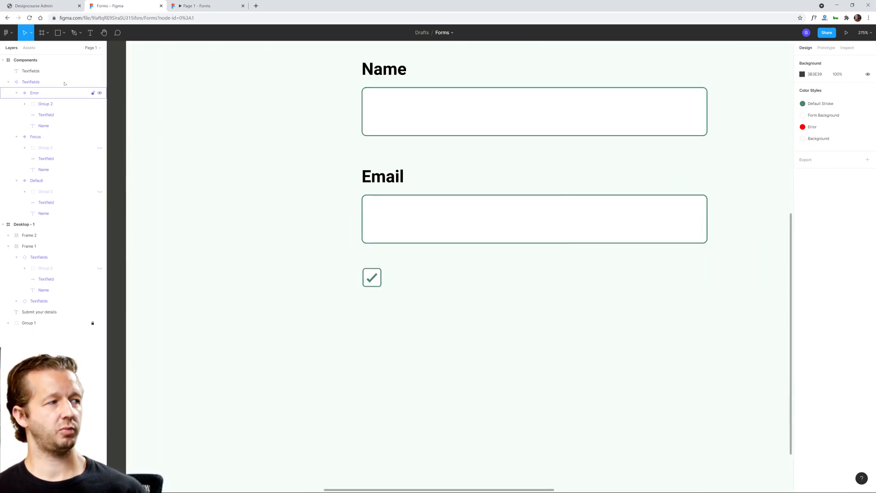
{"action": "left_click", "coordinate": [90, 32]}
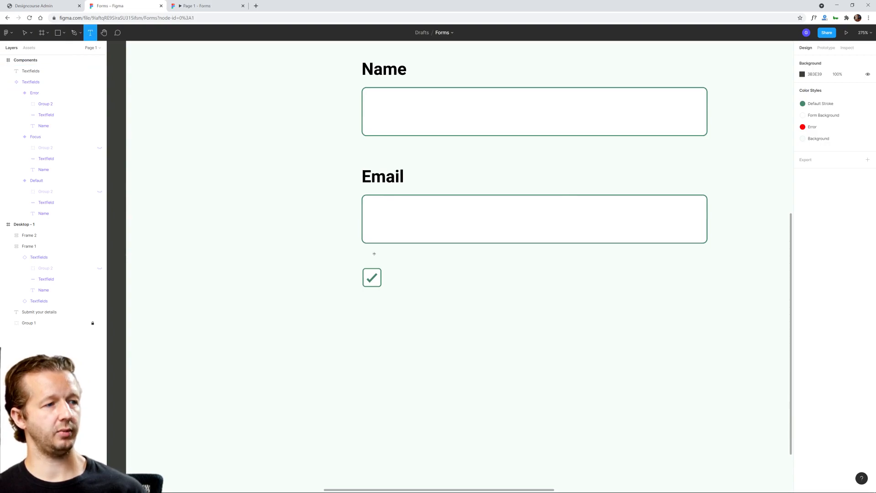
{"action": "left_click", "coordinate": [390, 279]}
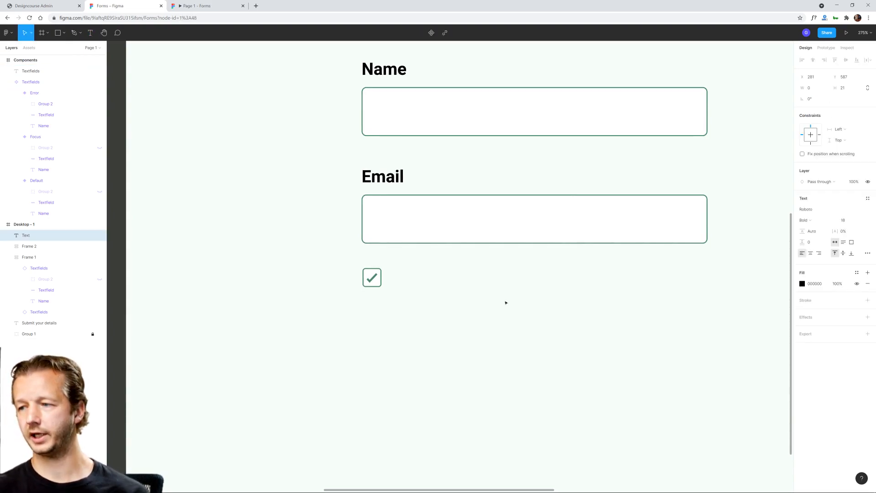
{"action": "type", "text": "I want"}
{"action": "key", "text": "BackSpace"}
{"action": "type", "text": "t to receive updates via email."}
{"action": "key", "text": "Escape"}
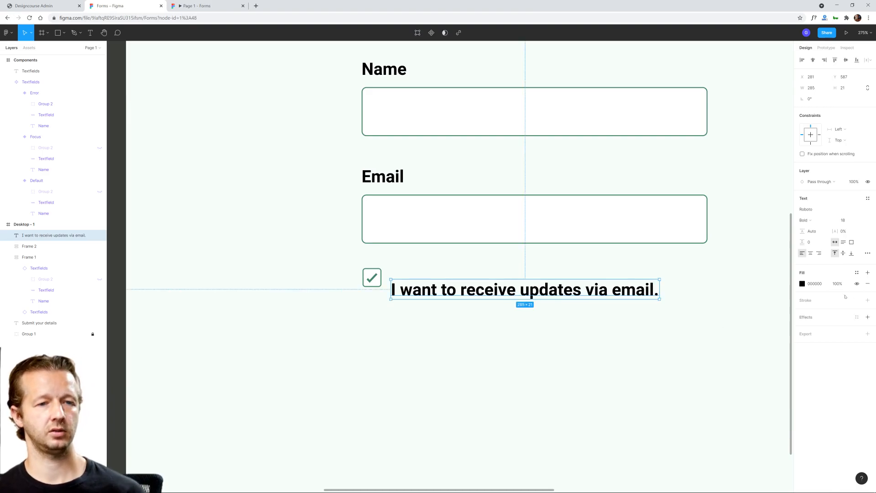
Step: Move the checkbox label up so it lines up with the checkbox, and nudge it slightly closer
{"action": "left_click", "coordinate": [861, 221]}
{"action": "left_click", "coordinate": [861, 221]}
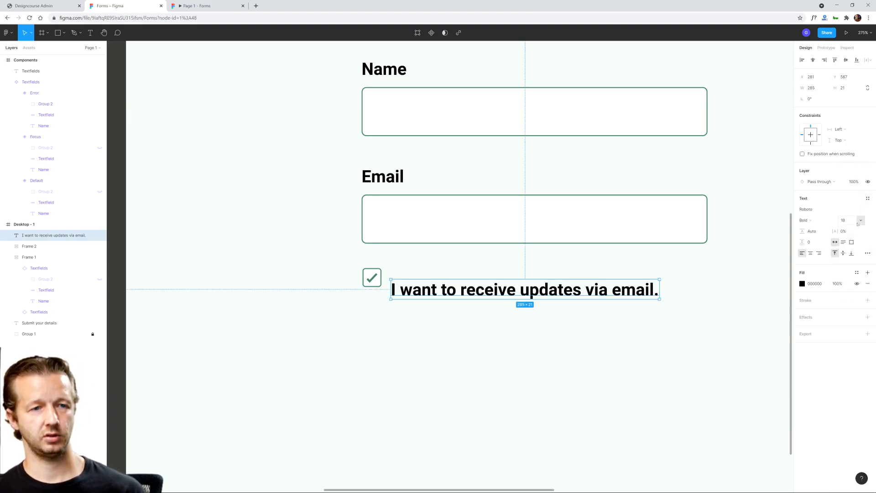
{"action": "scroll", "coordinate": [482, 323], "scroll_direction": "down", "scroll_amount": 5}
{"action": "scroll", "coordinate": [483, 322], "scroll_direction": "up", "scroll_amount": 1}
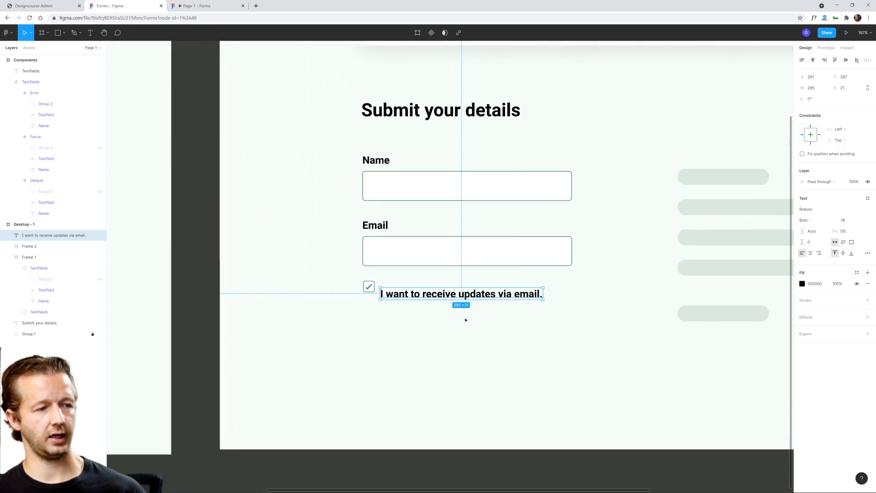
{"action": "double_click", "coordinate": [518, 293]}
{"action": "key", "text": "Escape"}
{"action": "mouse_move", "coordinate": [504, 293]}
{"action": "left_mouse_down"}
{"action": "mouse_move", "coordinate": [507, 281]}
{"action": "mouse_move", "coordinate": [501, 287]}
{"action": "left_mouse_up"}
{"action": "key", "text": "Left"}
{"action": "key", "text": "Left"}
Step: Compare the label with the Email and Name headings and set its font weight to Regular
{"action": "left_click", "coordinate": [381, 226]}
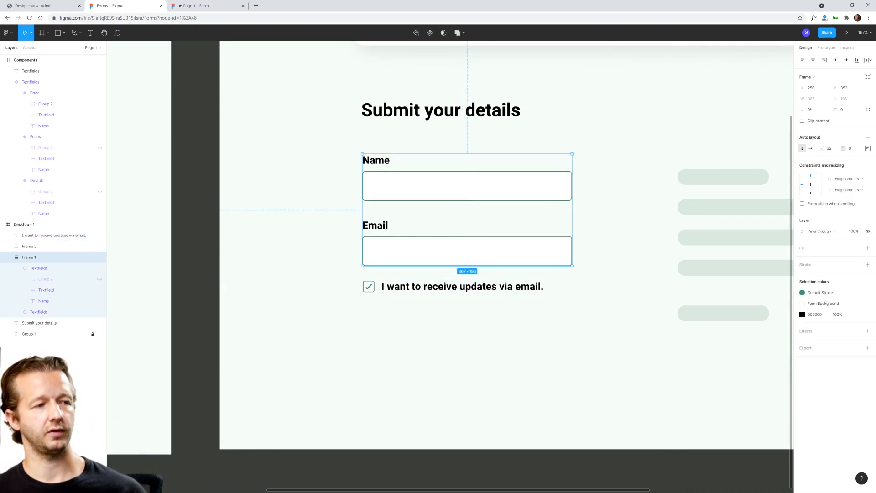
{"action": "double_click", "coordinate": [380, 226]}
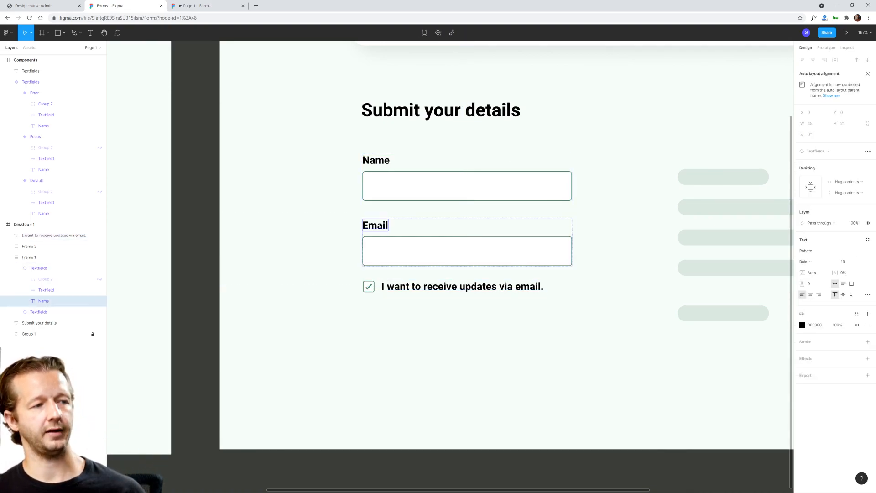
{"action": "left_click", "coordinate": [376, 162]}
{"action": "left_click", "coordinate": [311, 229]}
{"action": "left_click", "coordinate": [410, 290]}
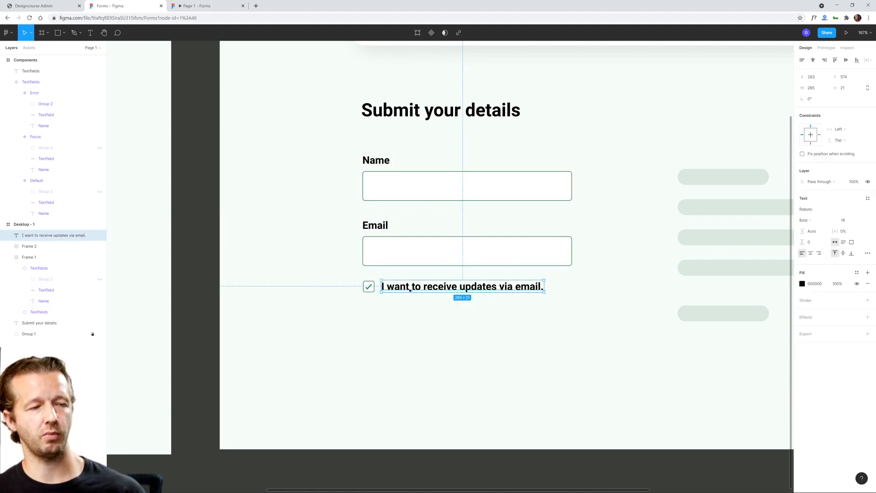
{"action": "double_click", "coordinate": [409, 288]}
{"action": "key", "text": "Escape"}
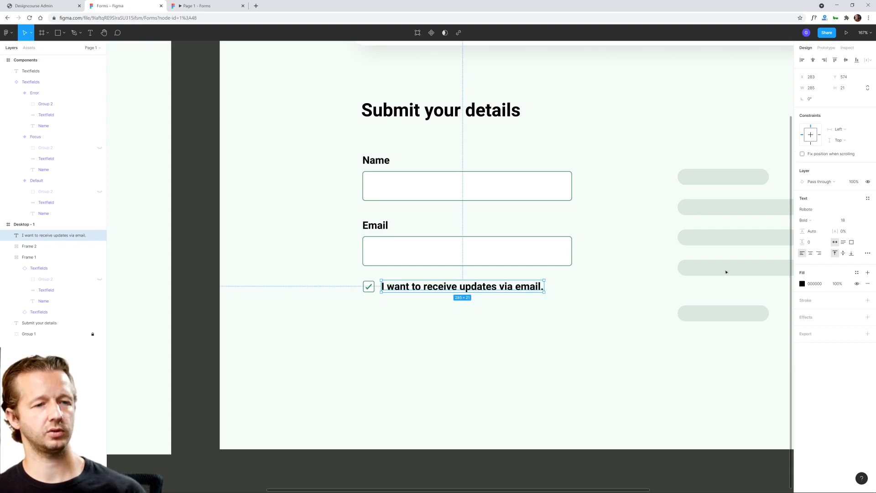
{"action": "left_click", "coordinate": [820, 223]}
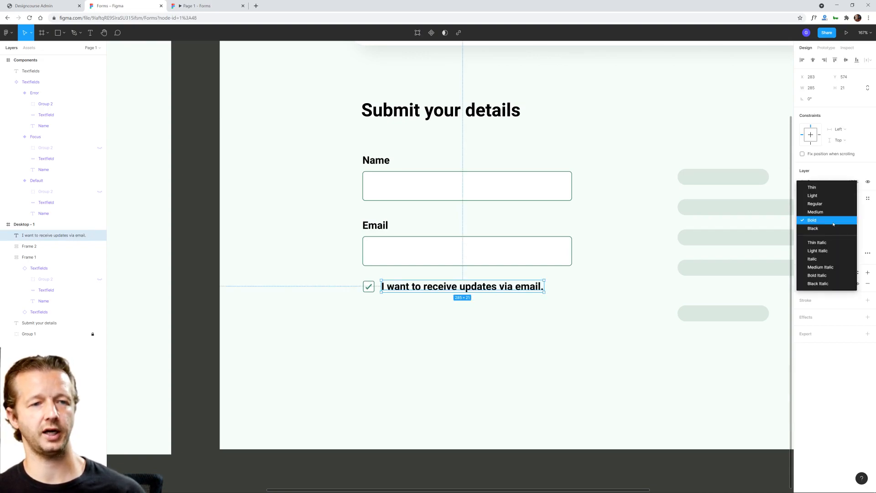
{"action": "left_click", "coordinate": [819, 204]}
{"action": "left_click", "coordinate": [500, 326]}
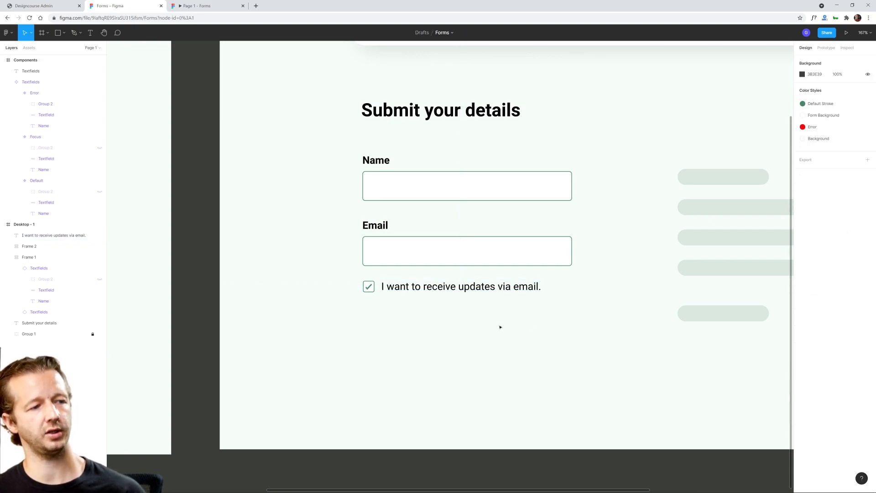
Step: Set the checkbox label's font size to 16 and nudge it back into line with the checkbox
{"action": "left_click", "coordinate": [493, 289]}
{"action": "left_click", "coordinate": [844, 221]}
{"action": "type", "text": "16"}
{"action": "key", "text": "Return"}
{"action": "key", "text": "Down"}
{"action": "key", "text": "Down"}
{"action": "key", "text": "Left"}
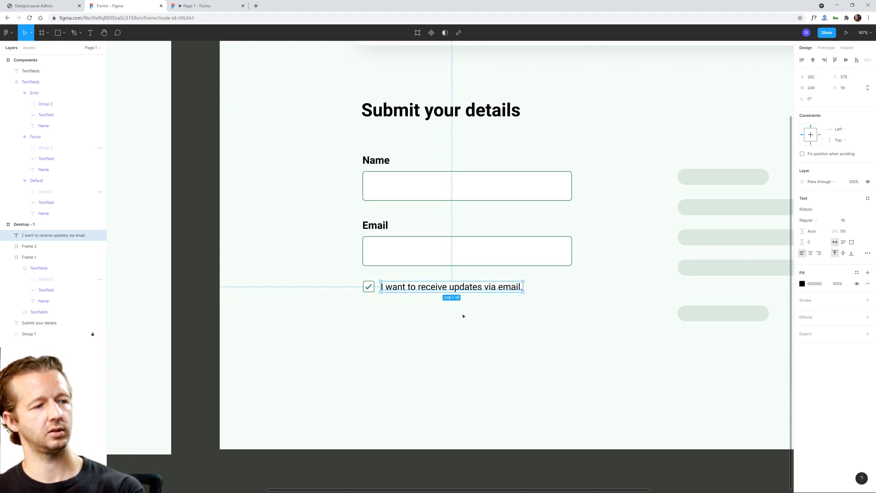
{"action": "left_click", "coordinate": [491, 335]}
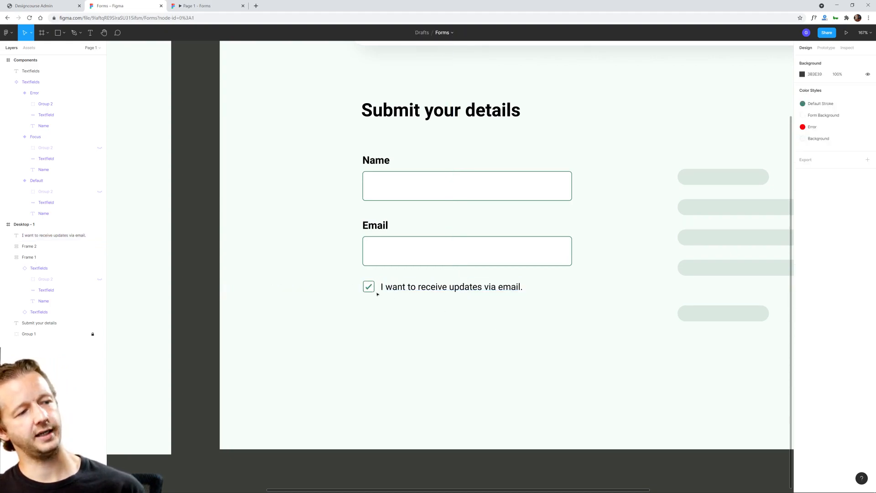
Step: Check how the checkbox and its label look beneath the form fields, both up close and within the whole page
{"action": "scroll", "coordinate": [377, 294], "scroll_direction": "up", "scroll_amount": 5}
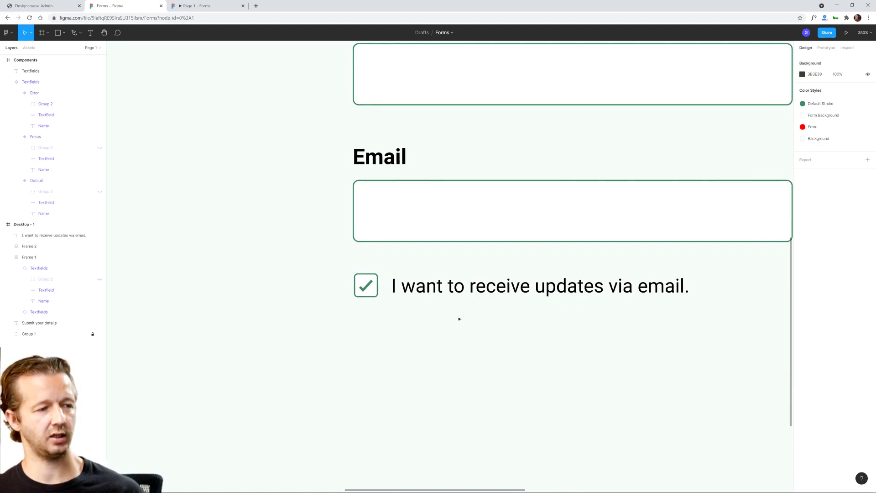
{"action": "scroll", "coordinate": [442, 317], "scroll_direction": "down", "scroll_amount": 5}
{"action": "scroll", "coordinate": [553, 322], "scroll_direction": "right", "scroll_amount": 3}
{"action": "left_click", "coordinate": [345, 291]}
{"action": "key", "text": "Escape"}
{"action": "scroll", "coordinate": [531, 342], "scroll_direction": "down", "scroll_amount": 5}
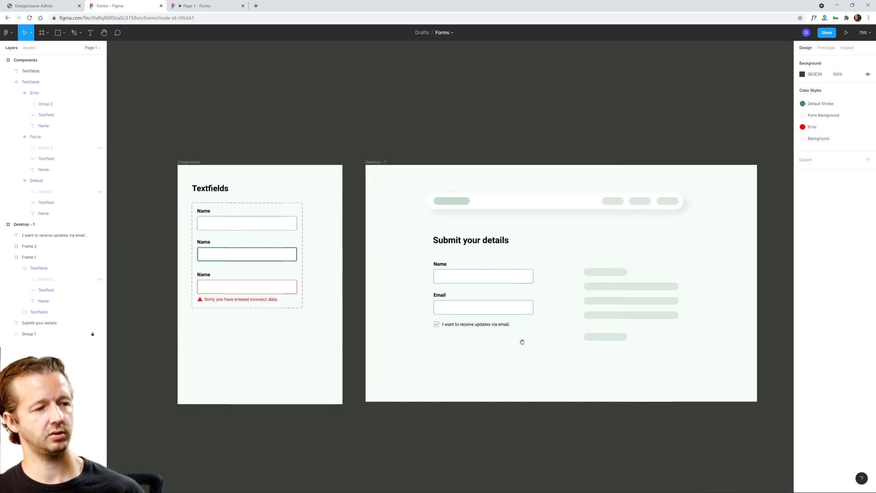
{"action": "scroll", "coordinate": [420, 357], "scroll_direction": "right", "scroll_amount": 3}
{"action": "scroll", "coordinate": [426, 340], "scroll_direction": "up", "scroll_amount": 5}
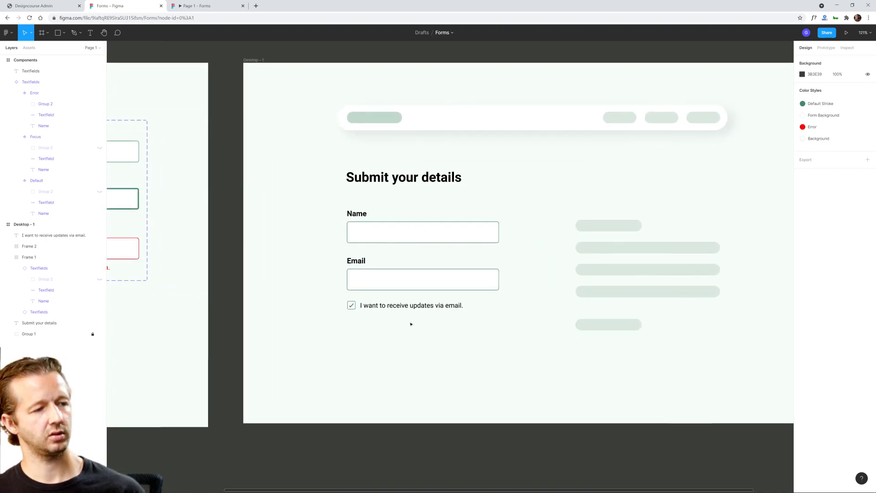
{"action": "scroll", "coordinate": [417, 328], "scroll_direction": "up", "scroll_amount": 5}
{"action": "left_click_drag", "start_coordinate": [284, 278], "coordinate": [445, 302]}
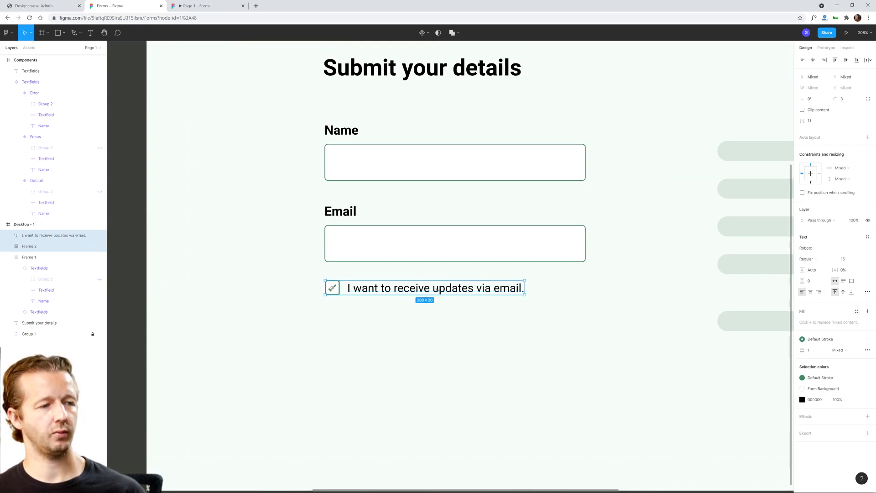
{"action": "left_click", "coordinate": [417, 315]}
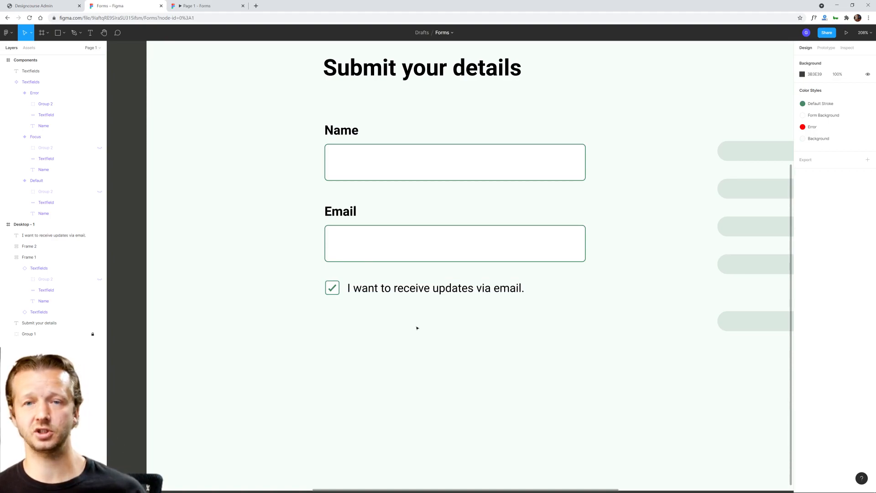
{"action": "left_click", "coordinate": [332, 288]}
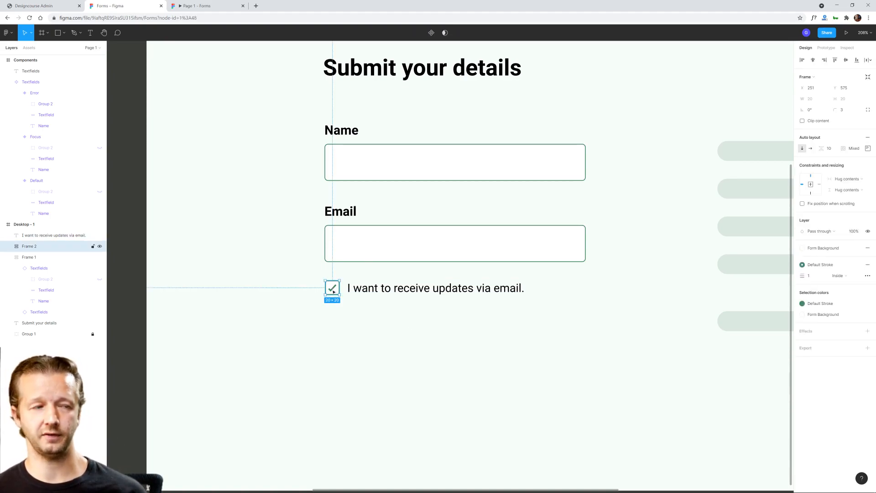
{"action": "left_click", "coordinate": [382, 288]}
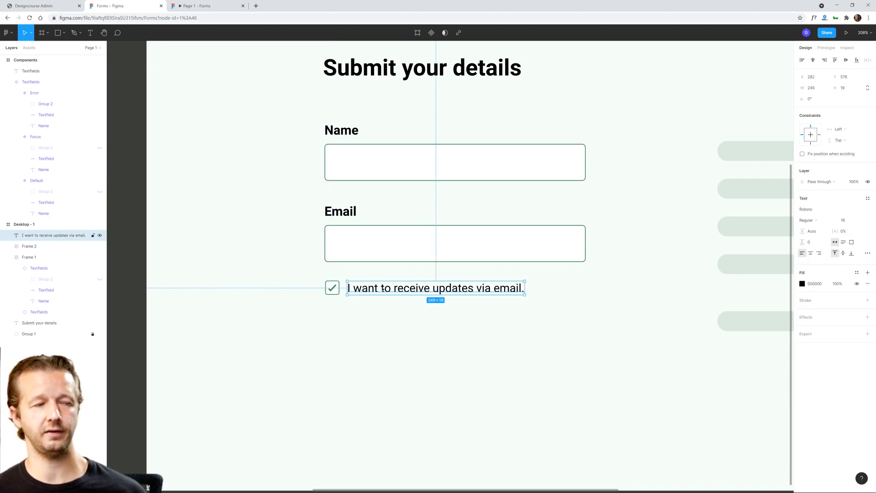
{"action": "left_click", "coordinate": [396, 314]}
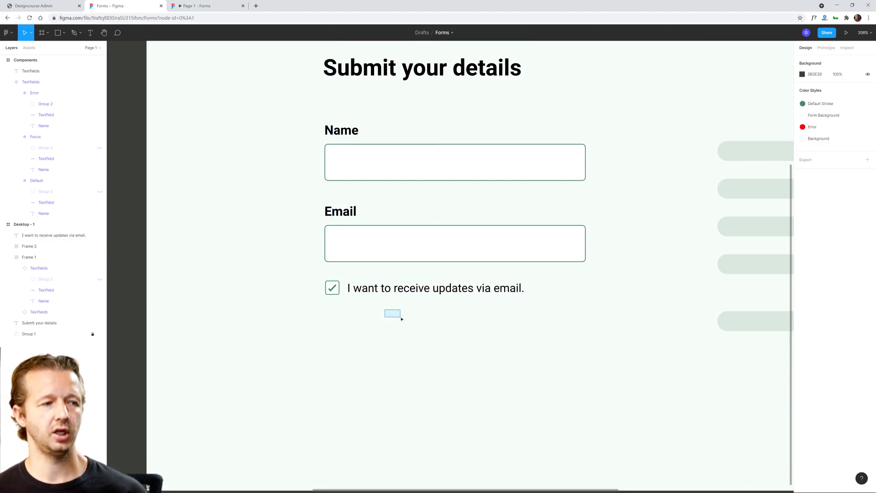
{"action": "left_click", "coordinate": [335, 291]}
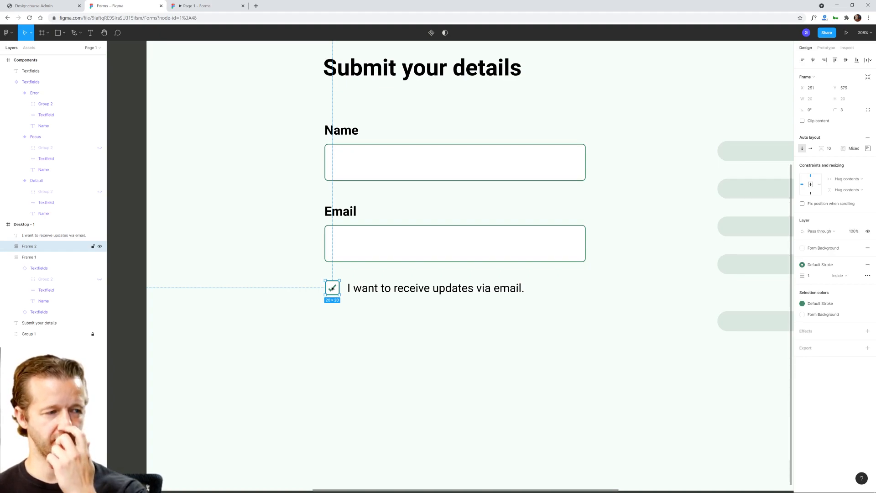
{"action": "left_click", "coordinate": [377, 290]}
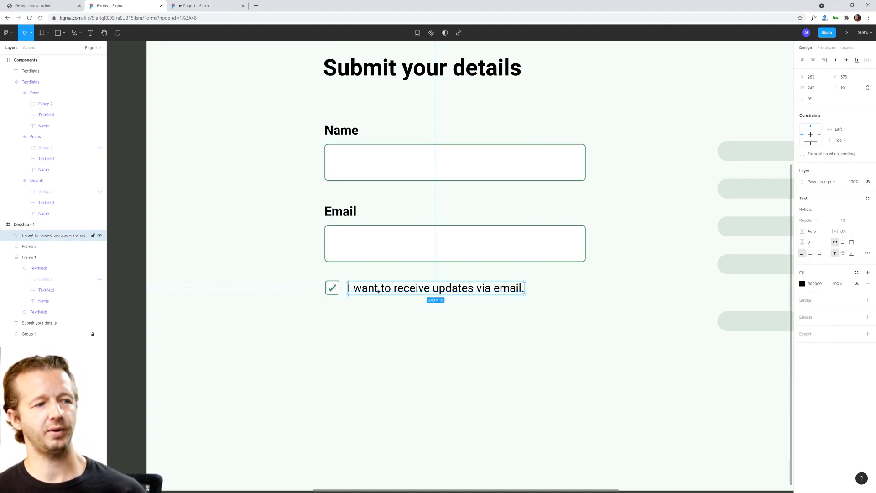
{"action": "left_click", "coordinate": [376, 323]}
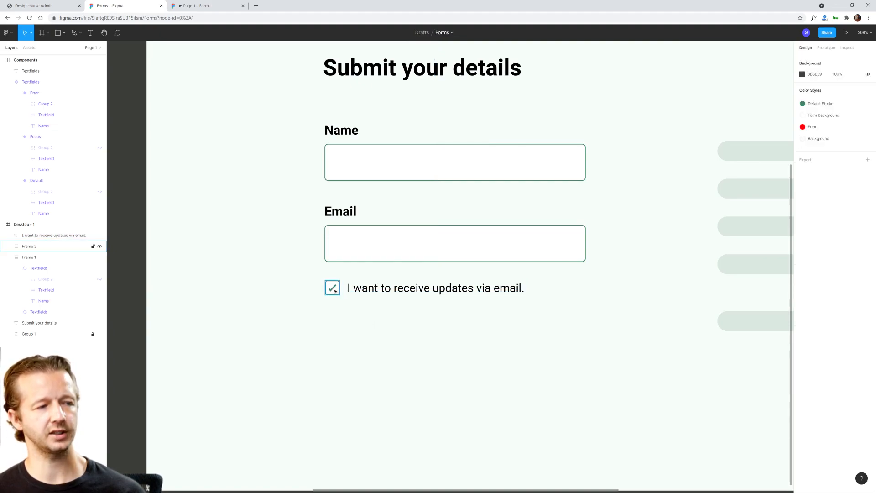
{"action": "left_click", "coordinate": [354, 290]}
{"action": "left_click", "coordinate": [424, 305]}
Step: Combine the checkbox and its label into a horizontal auto layout frame
{"action": "left_click", "coordinate": [361, 289]}
{"action": "left_click", "coordinate": [336, 287], "text": "shift"}
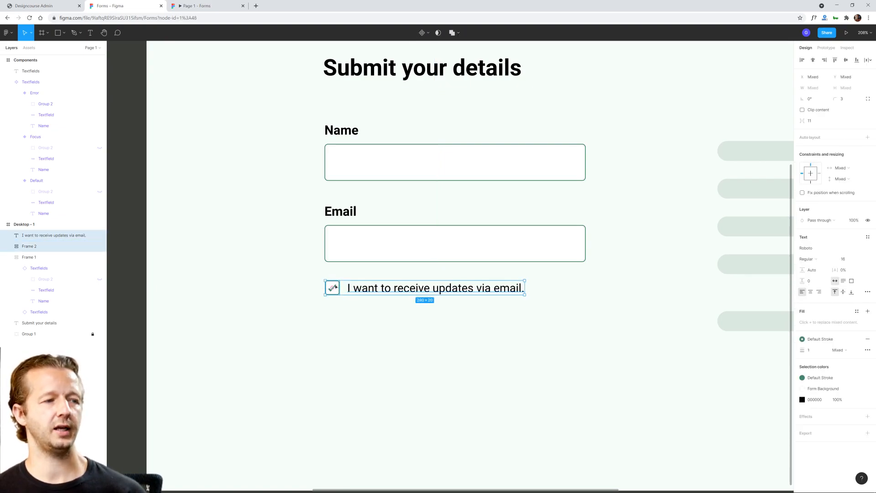
{"action": "right_click", "coordinate": [375, 289]}
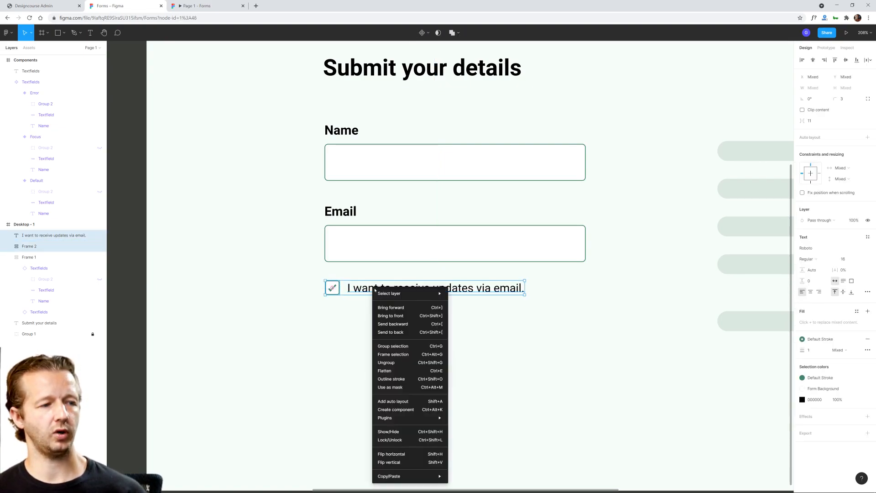
{"action": "left_click", "coordinate": [393, 401]}
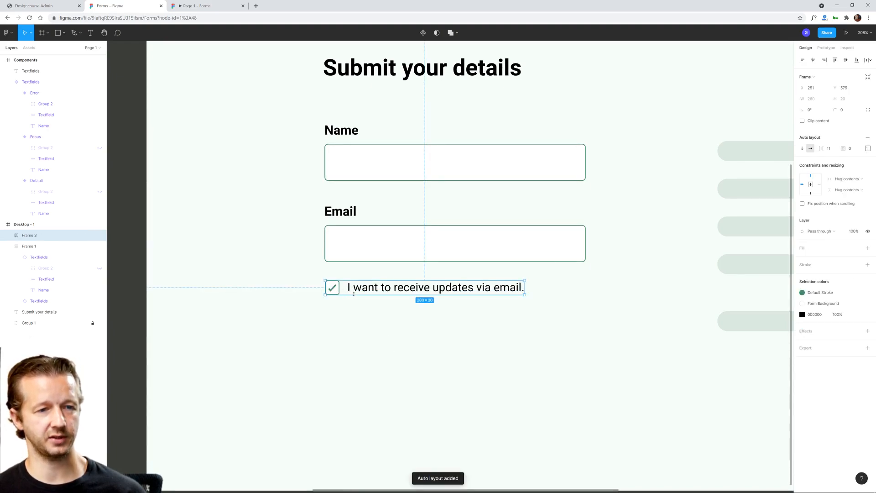
{"action": "left_click", "coordinate": [381, 327]}
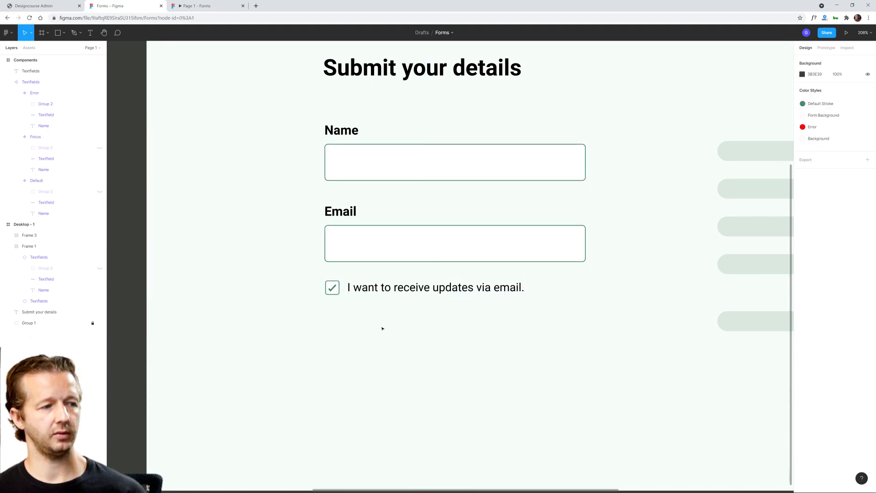
Step: Set the checkbox row's auto layout alignment to centre so the label sits level with the checkbox
{"action": "left_click", "coordinate": [371, 288]}
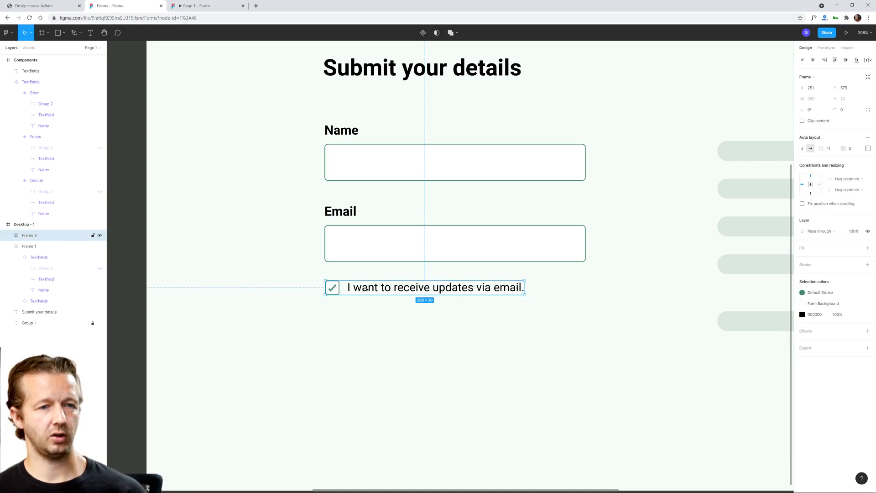
{"action": "left_click", "coordinate": [367, 289]}
{"action": "left_click", "coordinate": [376, 303]}
{"action": "left_click", "coordinate": [375, 288]}
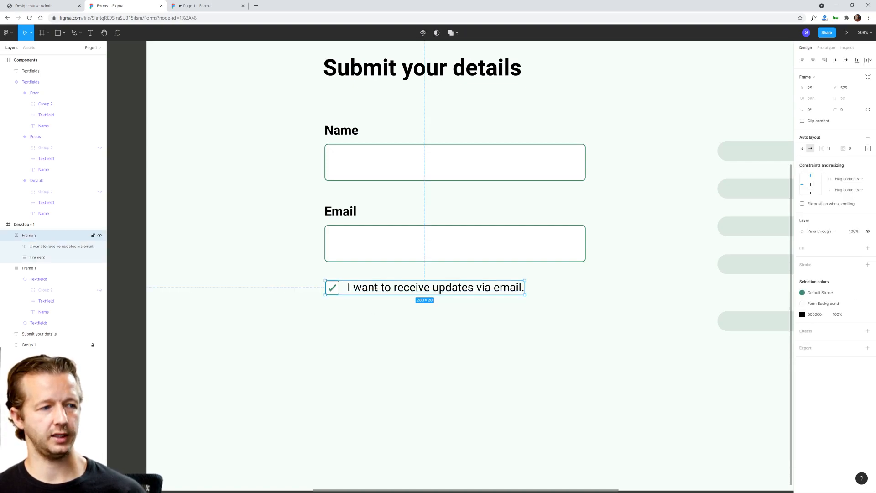
{"action": "left_click", "coordinate": [867, 148]}
{"action": "left_click", "coordinate": [845, 180]}
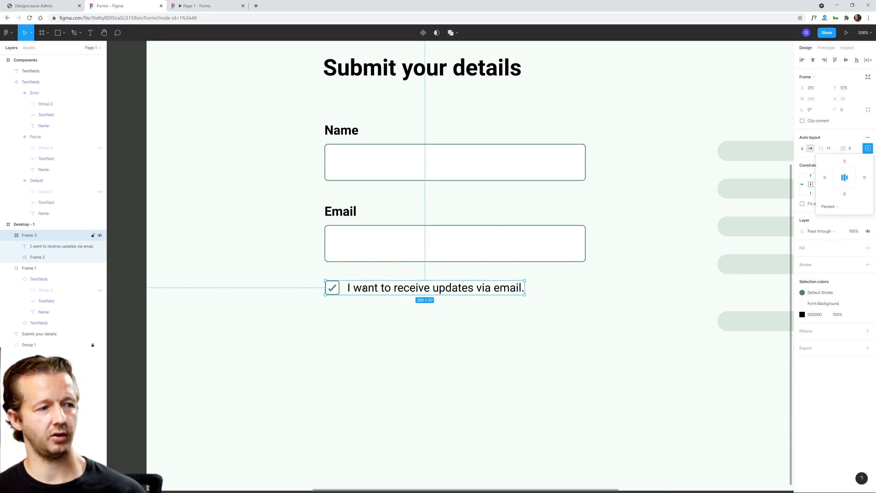
{"action": "left_click", "coordinate": [364, 298]}
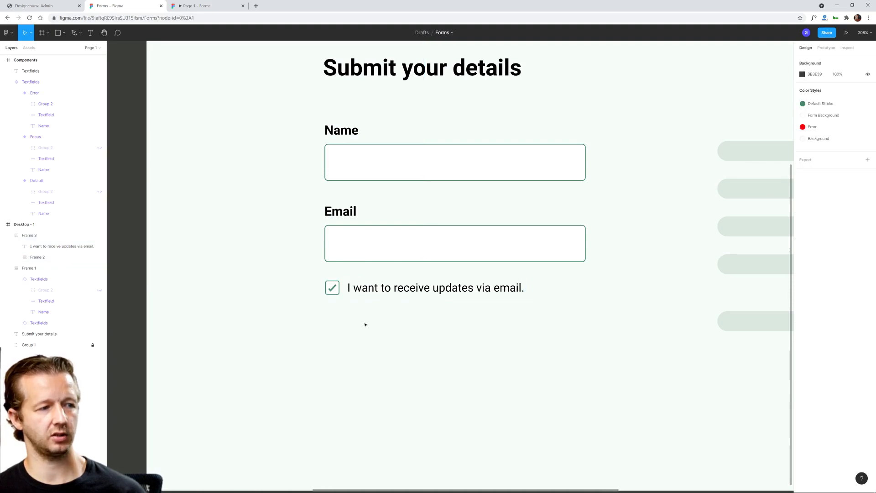
Step: Turn the checkbox row's auto layout frame into a component
{"action": "left_click", "coordinate": [375, 292]}
{"action": "right_click", "coordinate": [390, 289]}
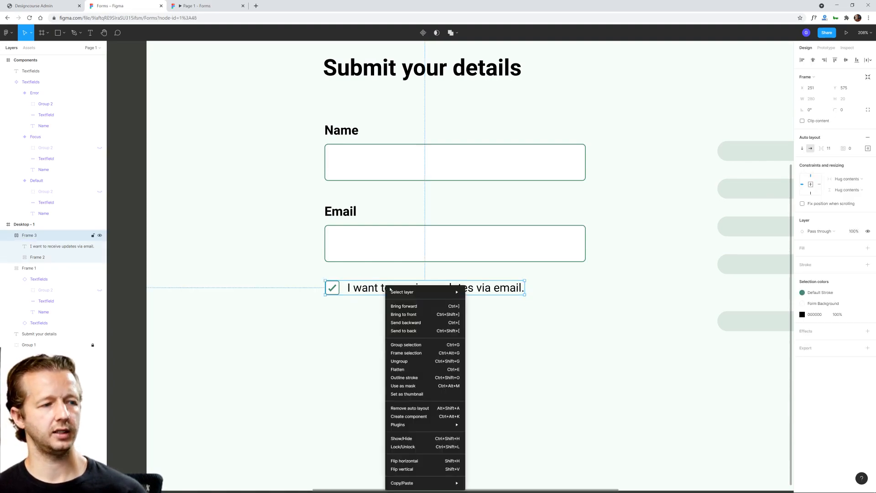
{"action": "left_click", "coordinate": [411, 416]}
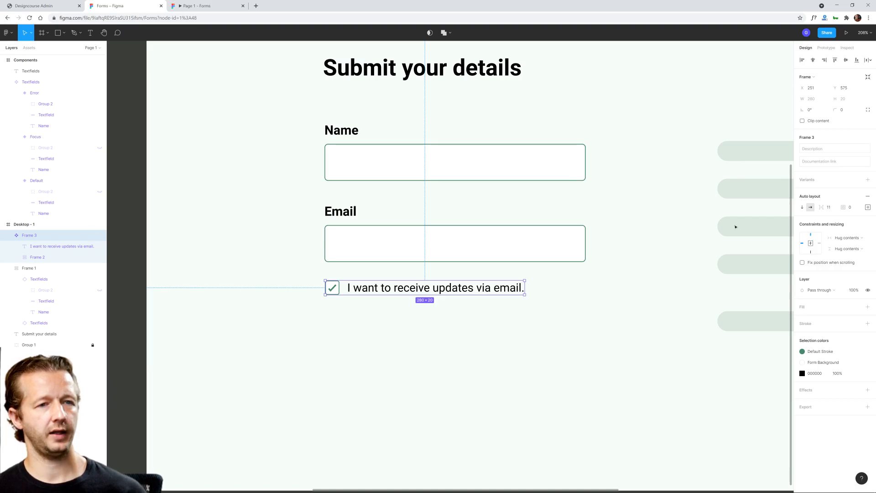
Step: Add a second variant to the checkbox component and move the variant set into the Components frame beneath the text field variants
{"action": "left_click", "coordinate": [868, 181]}
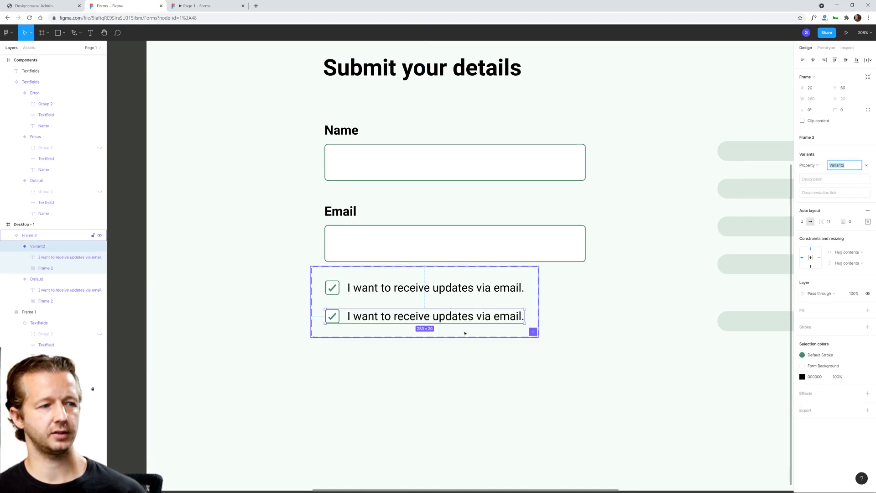
{"action": "left_click", "coordinate": [389, 368]}
{"action": "scroll", "coordinate": [401, 380], "scroll_direction": "down", "scroll_amount": 5}
{"action": "left_click_drag", "start_coordinate": [401, 380], "coordinate": [585, 335]}
{"action": "left_click_drag", "start_coordinate": [541, 277], "coordinate": [246, 297]}
Step: Duplicate the Textfields heading, place the copy above the checkbox variant set and change its text to "Checkboxes"
{"action": "left_click", "coordinate": [258, 116]}
{"action": "key", "text": "ctrl+d"}
{"action": "left_click_drag", "start_coordinate": [258, 117], "coordinate": [258, 284]}
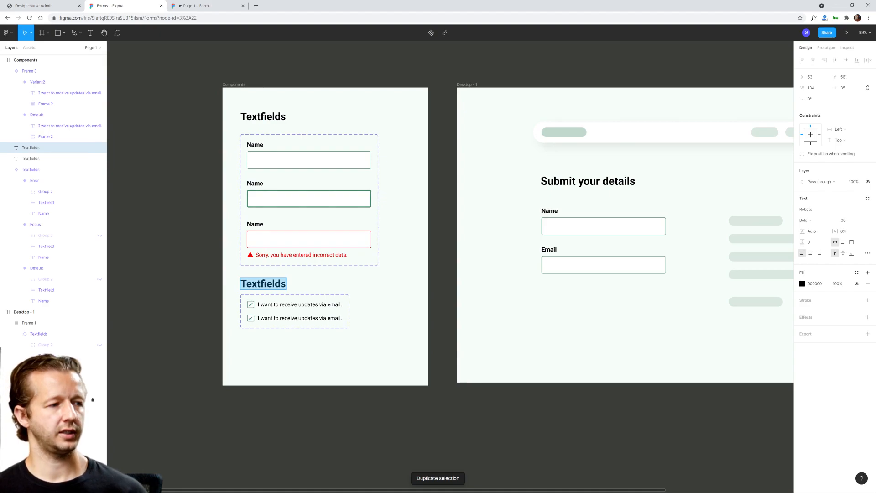
{"action": "type", "text": "Checkboxes"}
{"action": "key", "text": "Escape"}
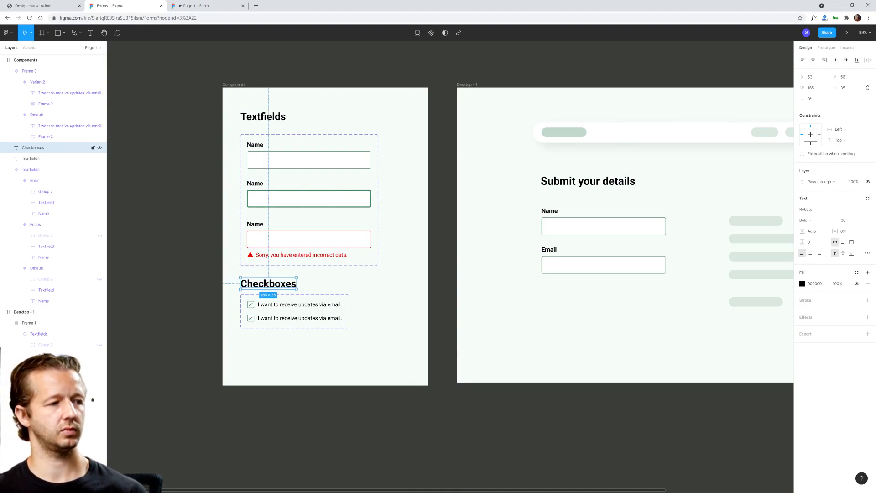
Step: Shift the checkbox variant set slightly lower beneath its heading and extend its height to about 189 px
{"action": "left_click", "coordinate": [317, 334]}
{"action": "left_click_drag", "start_coordinate": [301, 316], "coordinate": [305, 322]}
{"action": "left_click", "coordinate": [284, 351]}
{"action": "scroll", "coordinate": [239, 341], "scroll_direction": "up", "scroll_amount": 3}
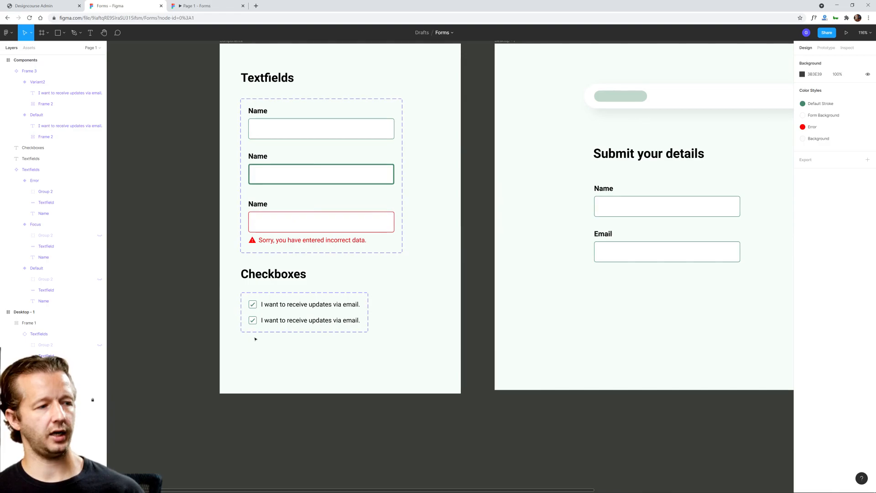
{"action": "left_click", "coordinate": [295, 333]}
{"action": "left_click_drag", "start_coordinate": [296, 360], "coordinate": [296, 368]}
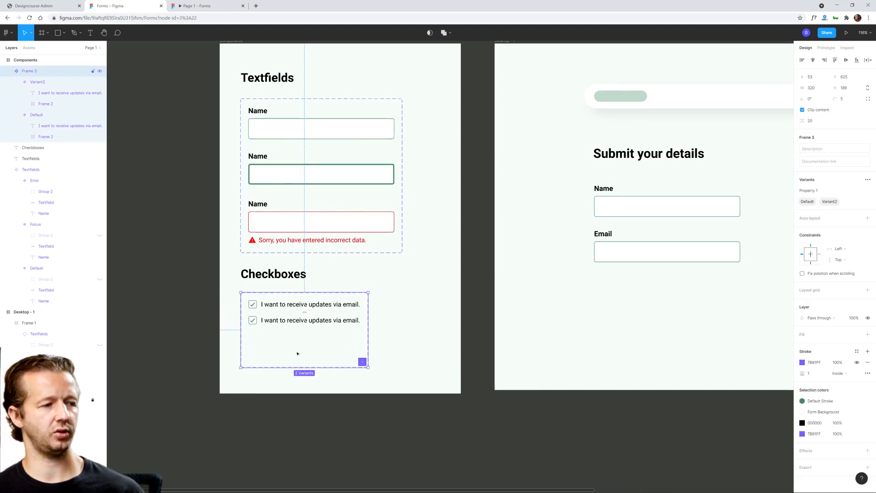
{"action": "scroll", "coordinate": [285, 321], "scroll_direction": "up", "scroll_amount": 3}
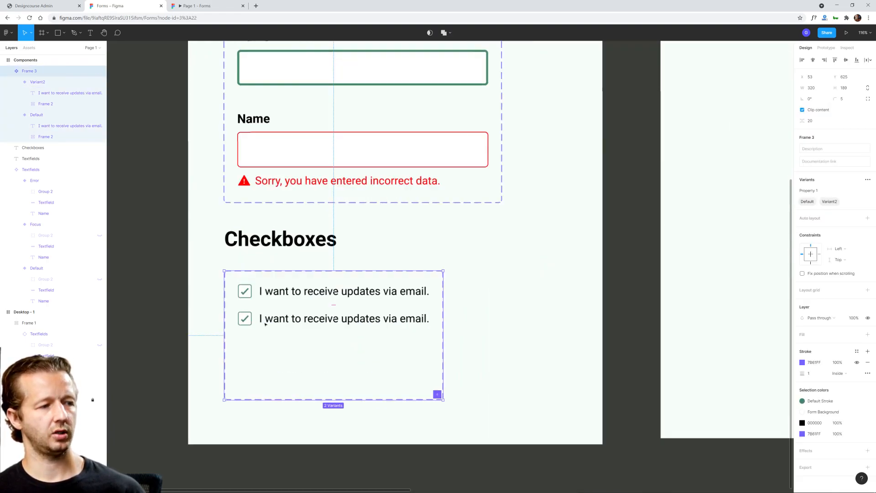
Step: Rename the second checkbox variant to "Hover"
{"action": "left_click", "coordinate": [285, 320]}
{"action": "left_click", "coordinate": [842, 166]}
{"action": "type", "text": "Hover"}
{"action": "key", "text": "Return"}
{"action": "left_click", "coordinate": [267, 340]}
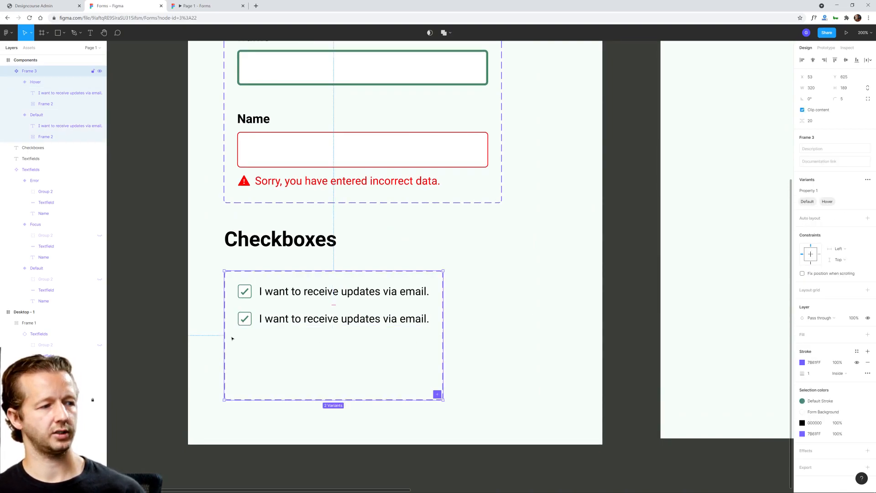
Step: Detach the fill style from the Hover variant's checkbox square and set its fill to pale green DCF0E6
{"action": "scroll", "coordinate": [231, 338], "scroll_direction": "up", "scroll_amount": 5}
{"action": "left_click", "coordinate": [259, 290]}
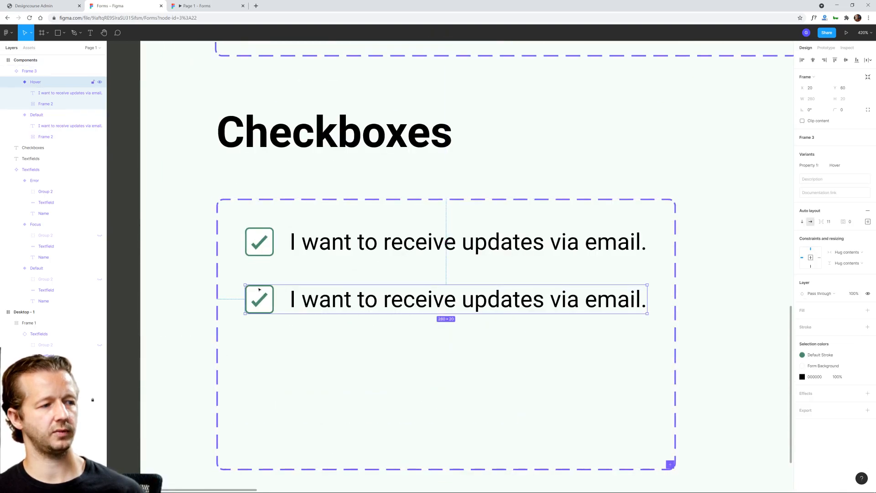
{"action": "left_click", "coordinate": [259, 290]}
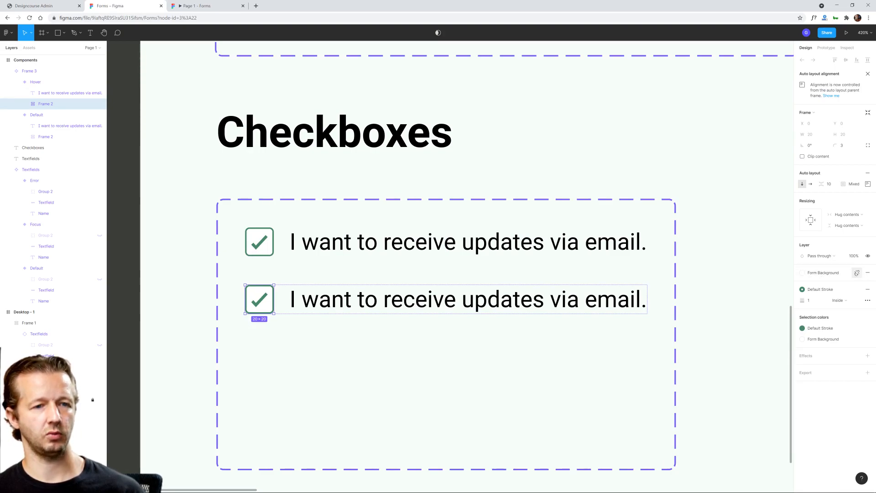
{"action": "left_click", "coordinate": [857, 273]}
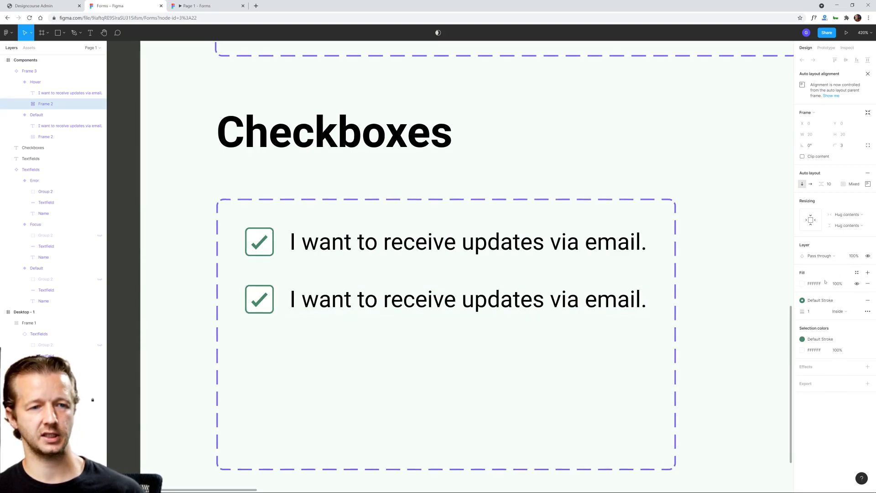
{"action": "left_click", "coordinate": [802, 283]}
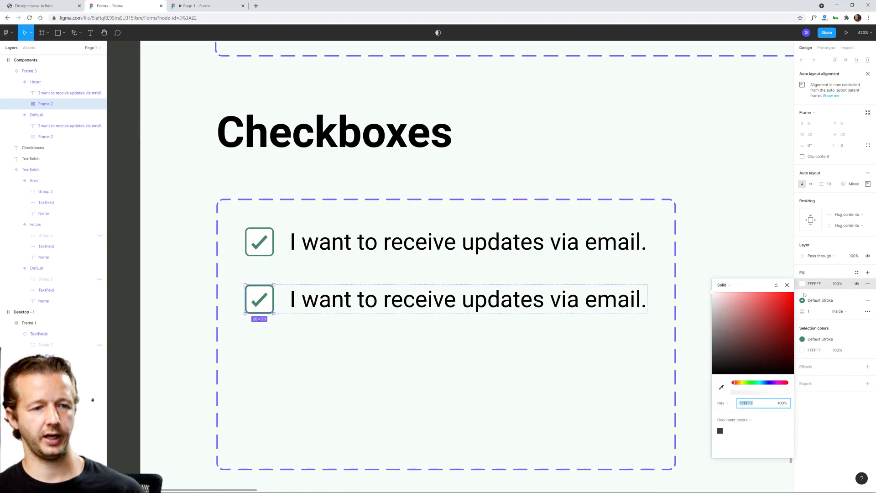
{"action": "left_click", "coordinate": [722, 387]}
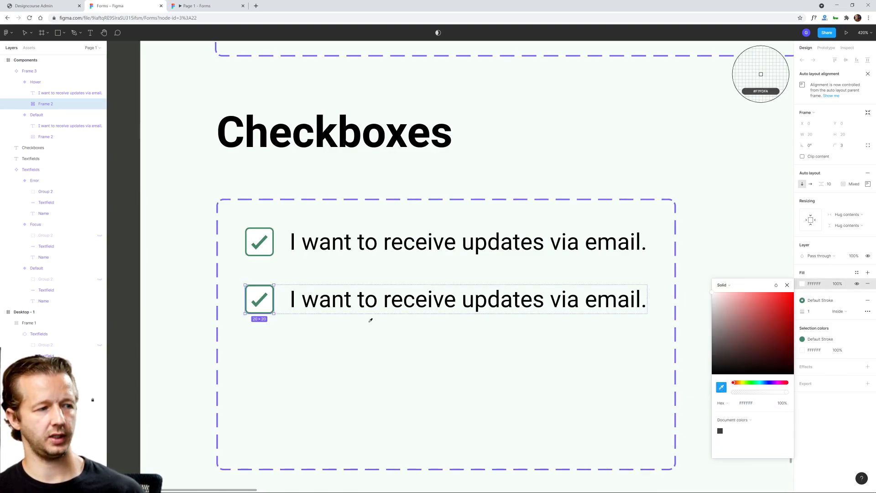
{"action": "left_click", "coordinate": [262, 300]}
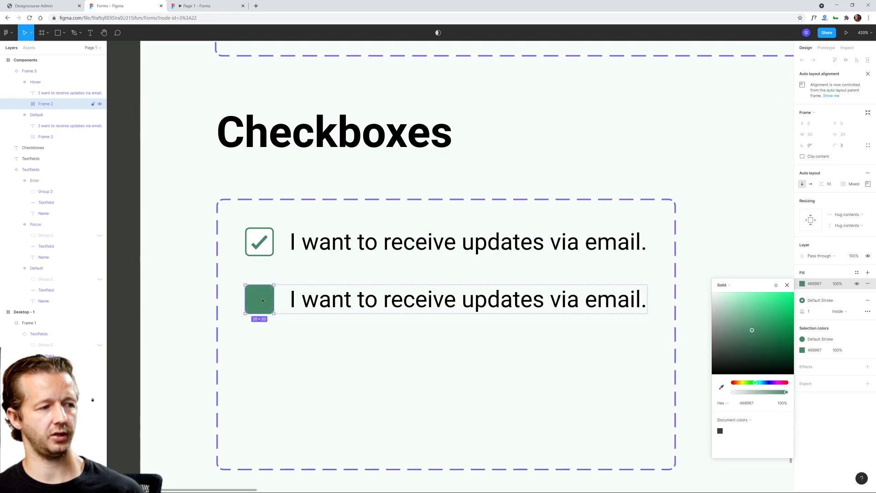
{"action": "left_click", "coordinate": [720, 300]}
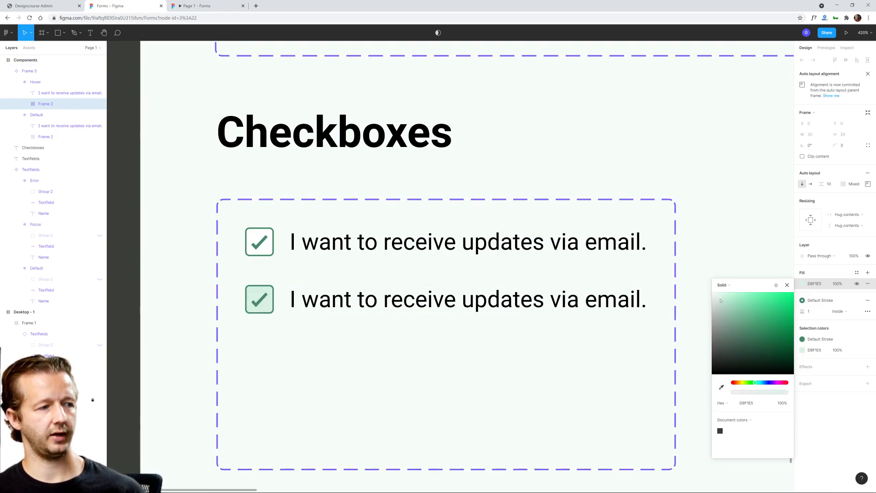
{"action": "left_click_drag", "start_coordinate": [720, 299], "coordinate": [719, 300]}
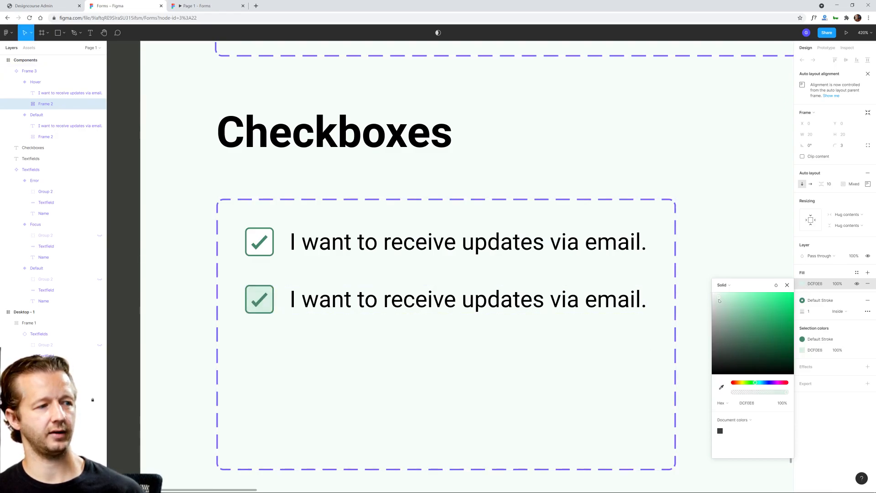
Step: Save the Hover checkbox square's fill as a new color style named "Form Background Hover"
{"action": "double_click", "coordinate": [259, 300]}
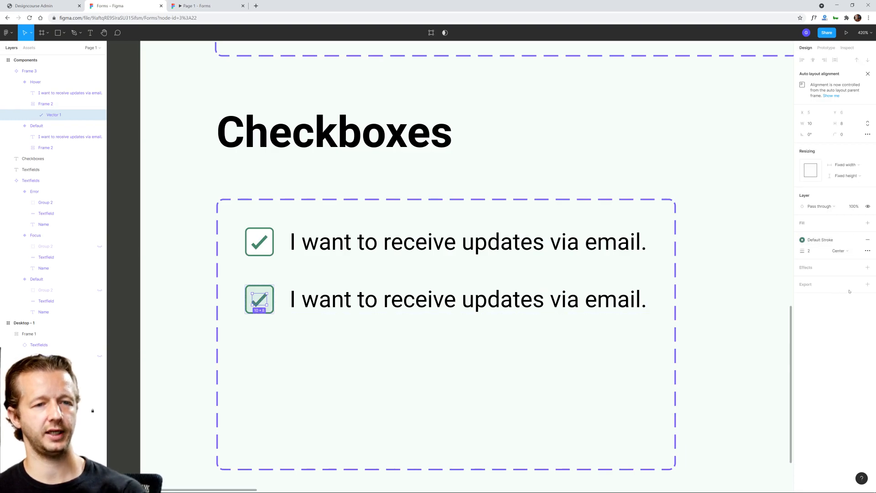
{"action": "left_click", "coordinate": [256, 287]}
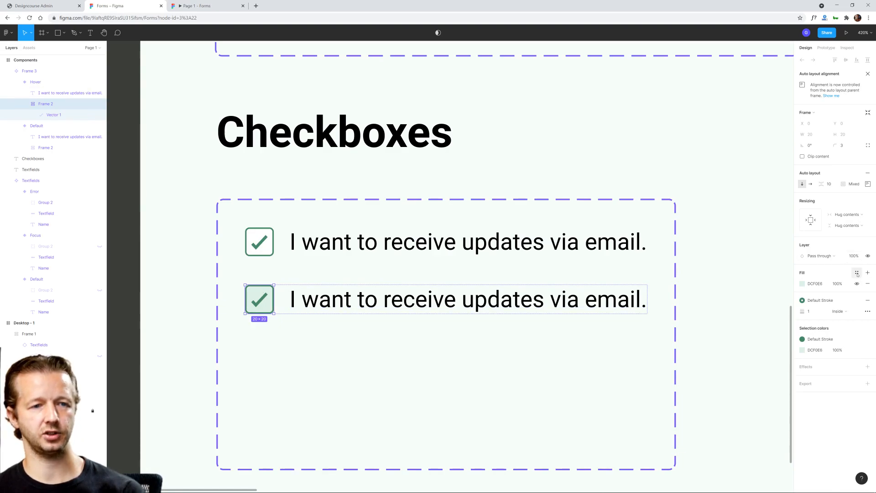
{"action": "left_click", "coordinate": [856, 273]}
{"action": "left_click", "coordinate": [866, 285]}
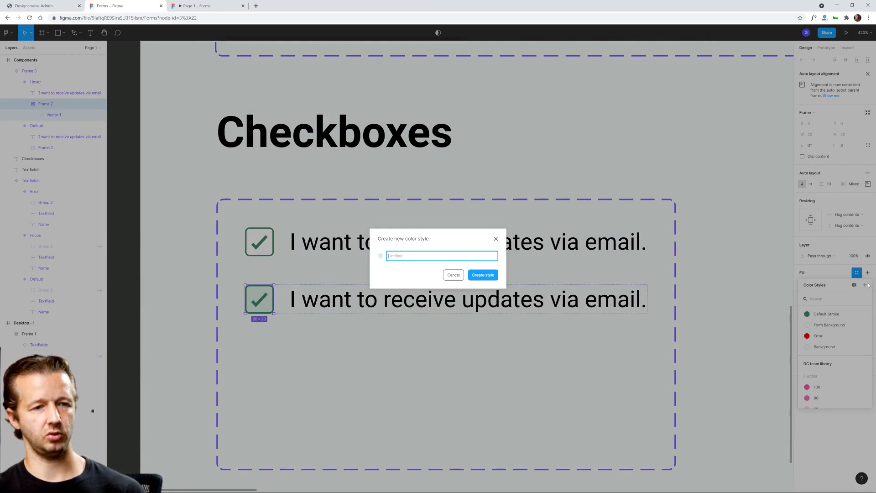
{"action": "type", "text": "Form Back"}
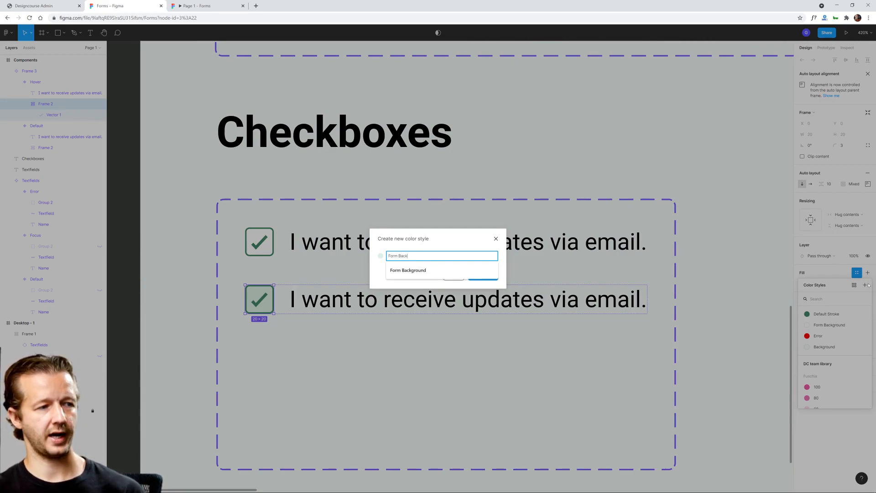
{"action": "type", "text": "ground Hover"}
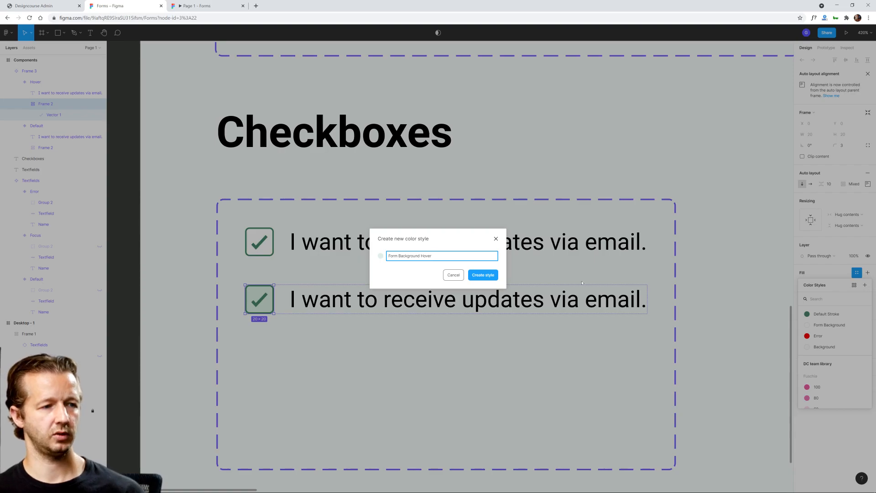
{"action": "left_click", "coordinate": [478, 275]}
{"action": "left_click", "coordinate": [382, 349]}
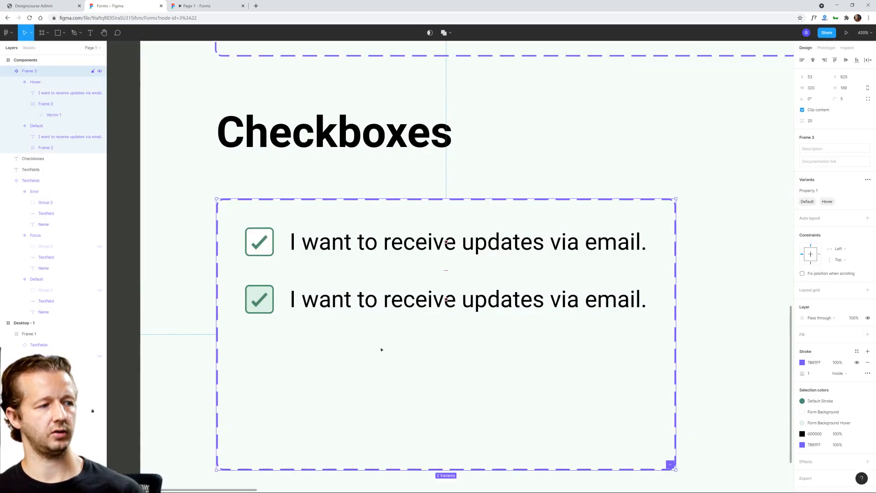
{"action": "left_click", "coordinate": [382, 300]}
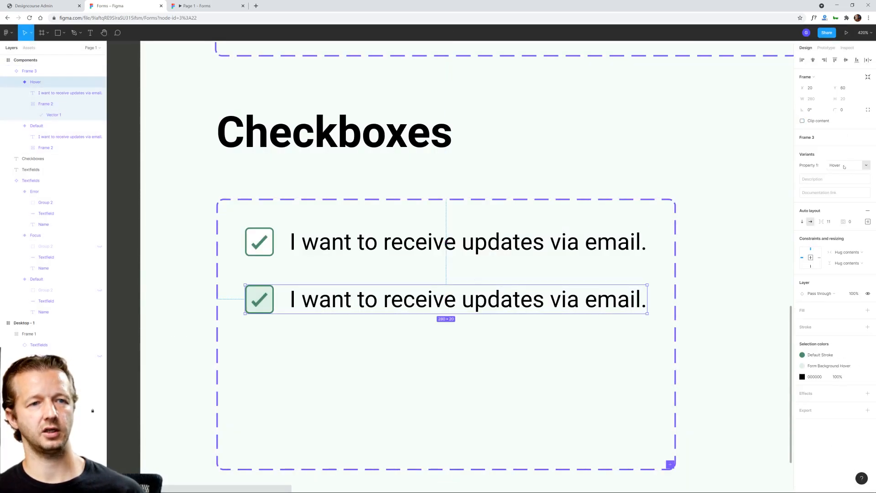
{"action": "left_click", "coordinate": [440, 354]}
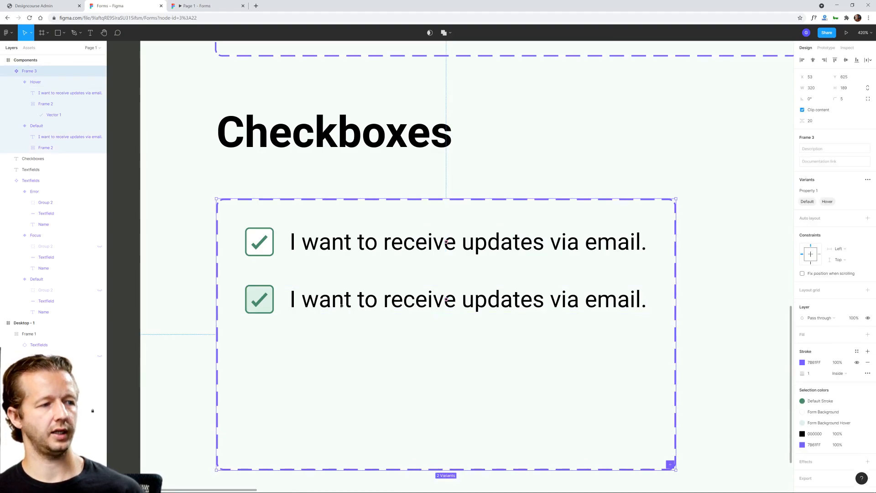
{"action": "left_click", "coordinate": [341, 304]}
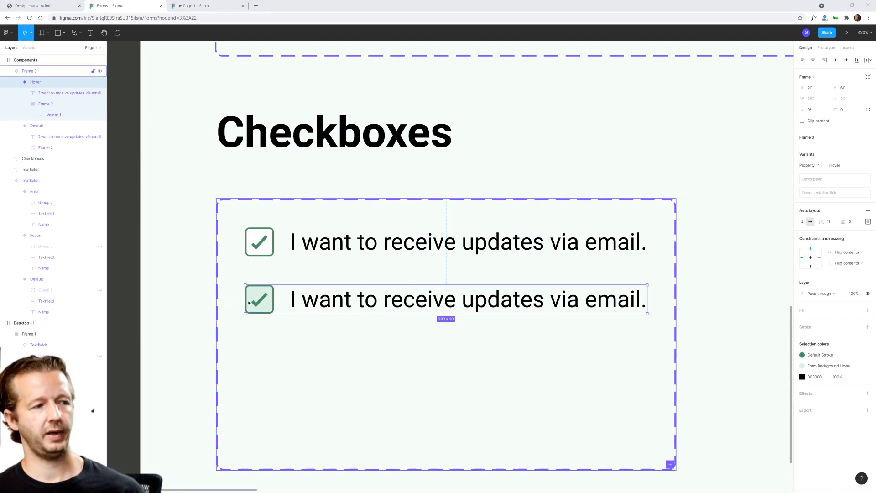
Step: Hide the check mark vector in both the Default and Hover checkbox variants
{"action": "left_click", "coordinate": [283, 242]}
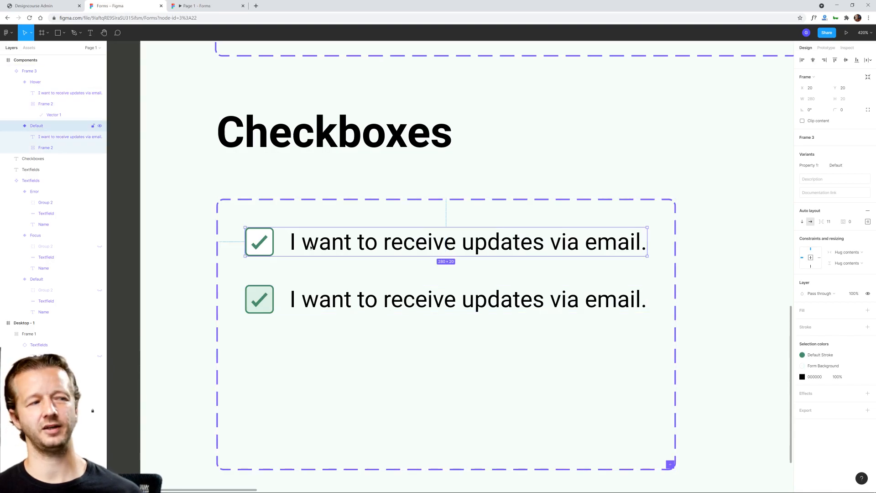
{"action": "double_click", "coordinate": [262, 248]}
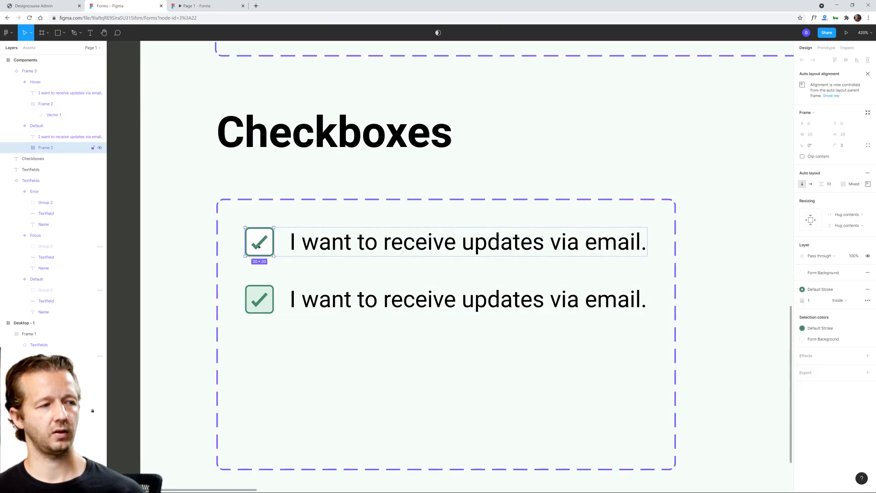
{"action": "double_click", "coordinate": [260, 245]}
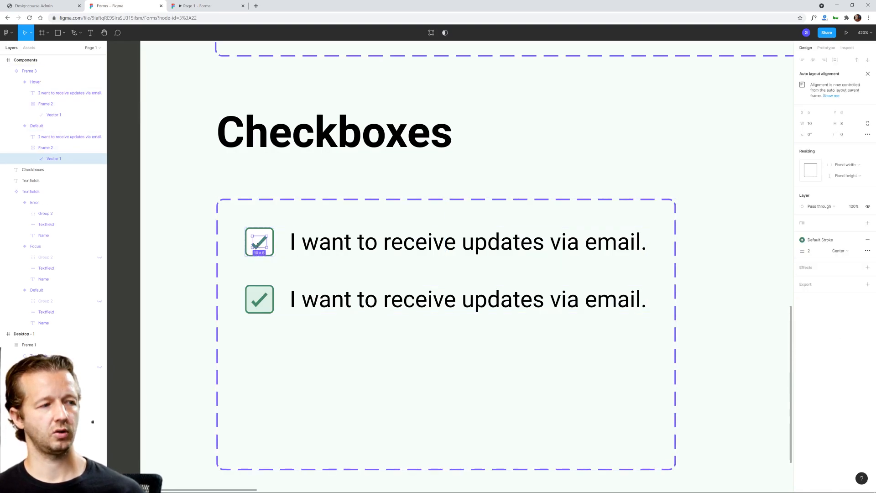
{"action": "left_click", "coordinate": [866, 206]}
{"action": "left_click", "coordinate": [259, 299]}
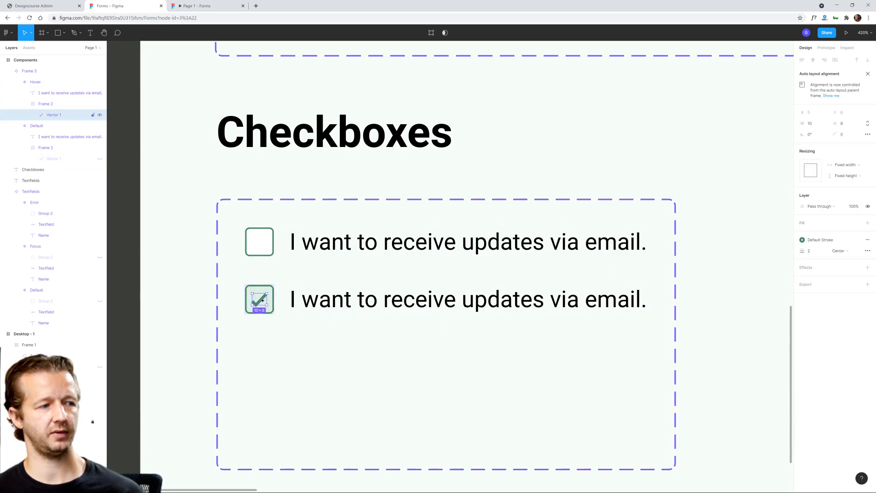
{"action": "left_click", "coordinate": [867, 208]}
{"action": "left_click", "coordinate": [313, 268]}
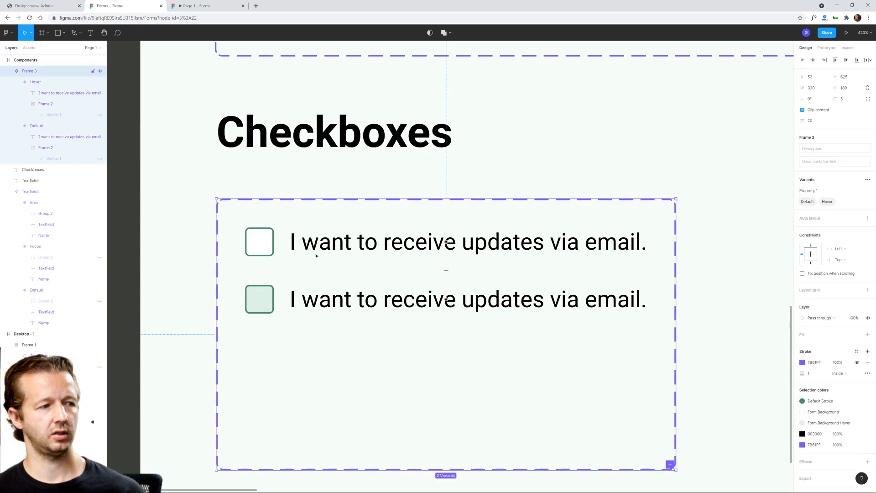
{"action": "left_click", "coordinate": [341, 245]}
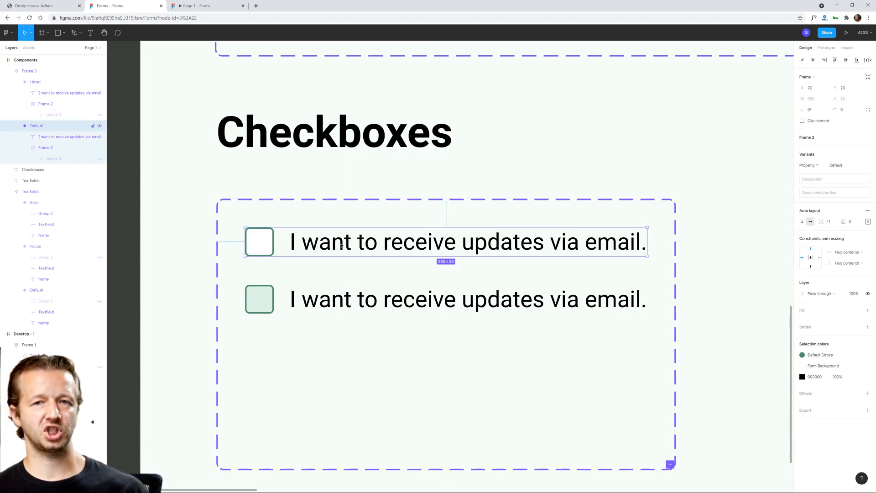
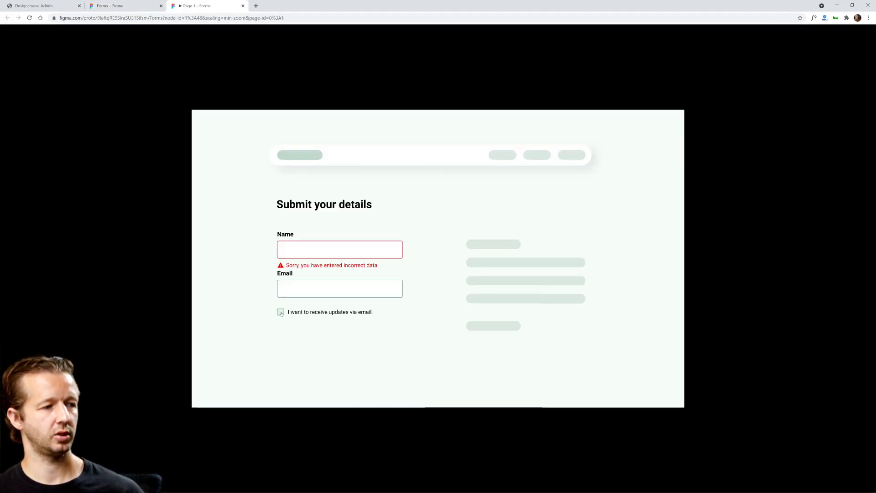
Step: Test the updates checkbox in the prototype preview by checking and unchecking it, and try the Name field
{"action": "left_click", "coordinate": [280, 312]}
{"action": "left_click", "coordinate": [280, 313]}
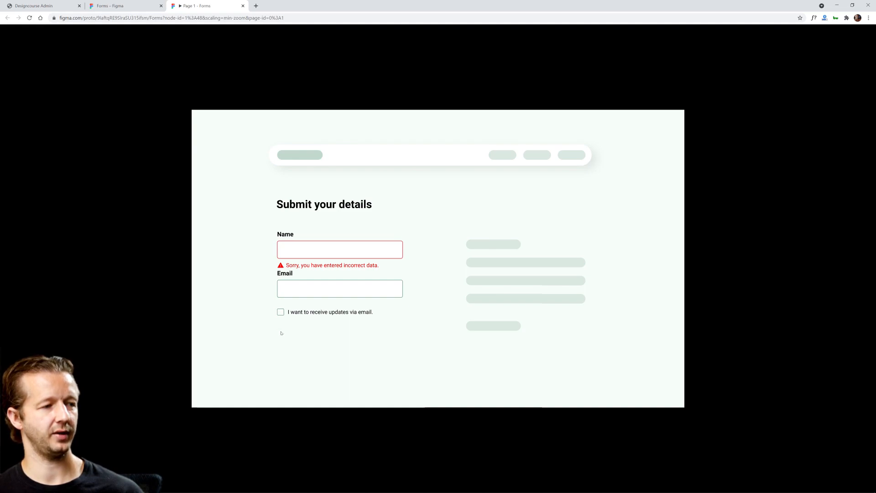
{"action": "left_click", "coordinate": [280, 313]}
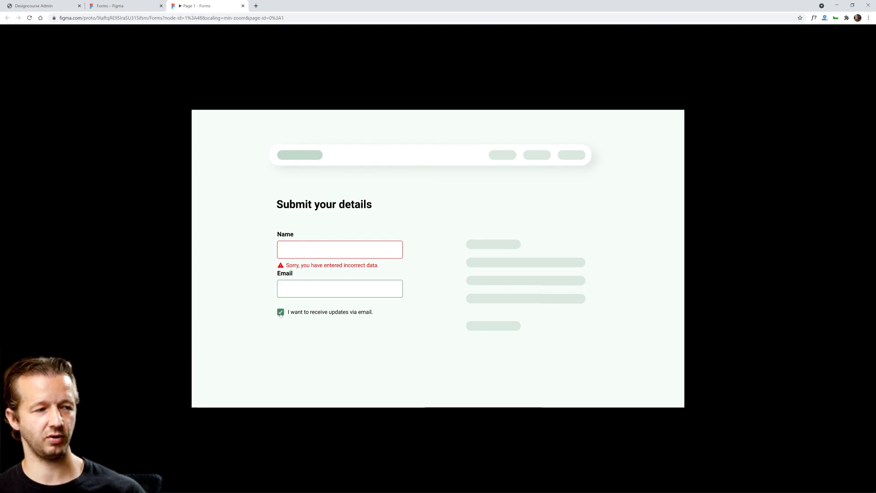
{"action": "left_click", "coordinate": [281, 313]}
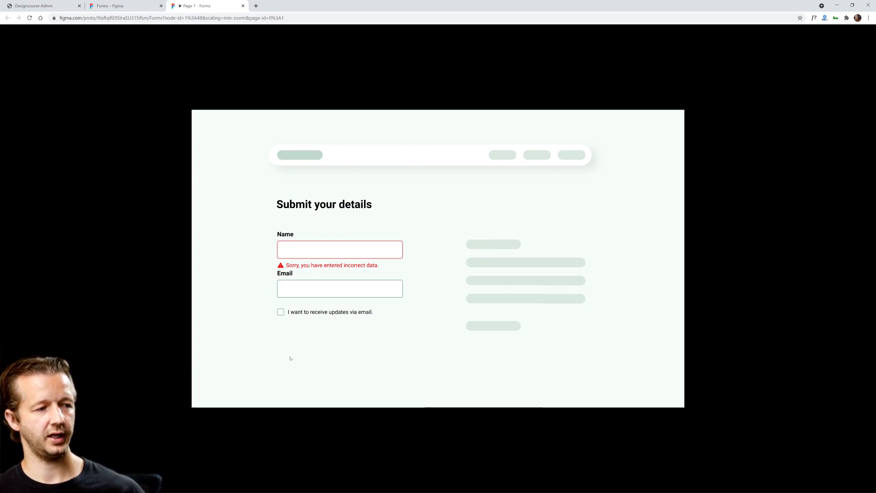
{"action": "left_click", "coordinate": [324, 255]}
{"action": "key", "text": "ctrl+shift+Tab"}
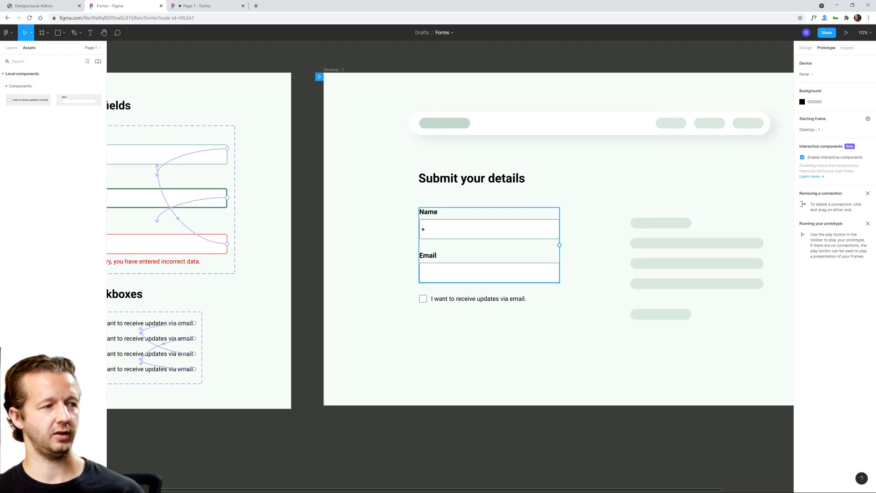
Step: Reload the prototype preview and test how the Name and Email text fields react to being selected
{"action": "scroll", "coordinate": [391, 234], "scroll_direction": "down", "scroll_amount": 5}
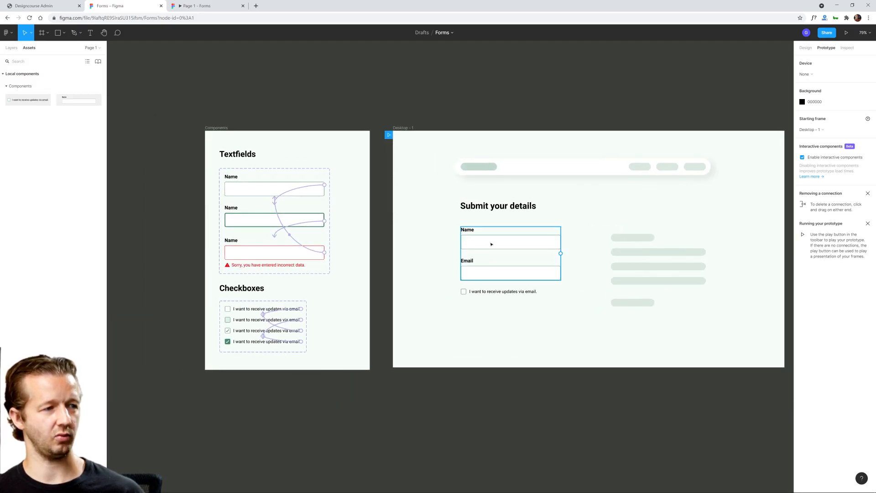
{"action": "key", "text": "ctrl+Tab"}
{"action": "left_click", "coordinate": [30, 19]}
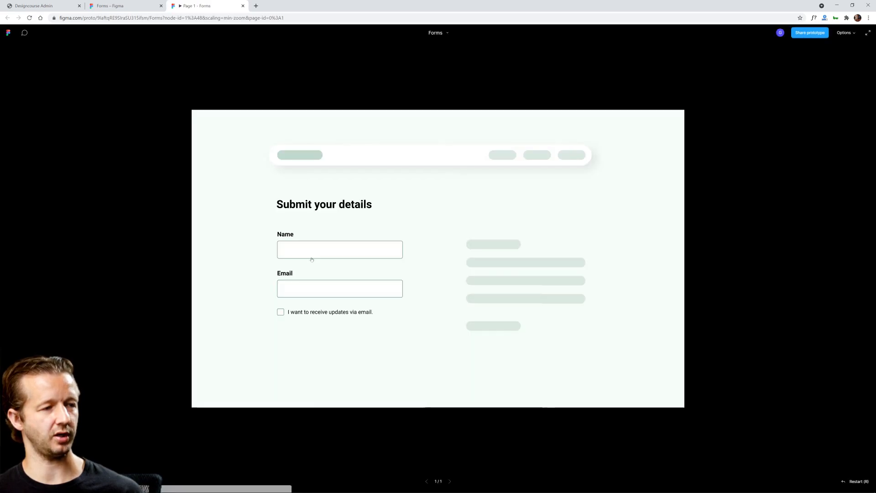
{"action": "left_click", "coordinate": [363, 253]}
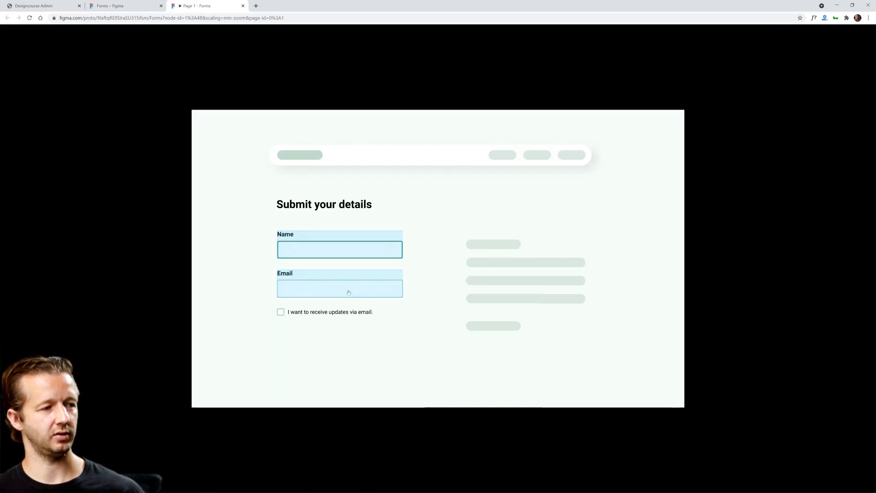
{"action": "left_click", "coordinate": [364, 288]}
{"action": "left_click", "coordinate": [365, 288]}
{"action": "left_click", "coordinate": [339, 253]}
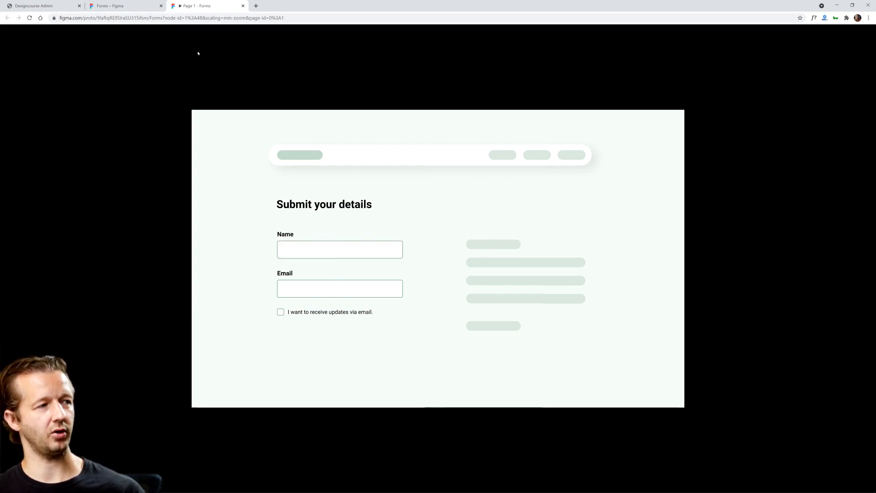
Step: Return to the Forms design file and paste a copy of the Name text field's rectangle into the form
{"action": "left_click", "coordinate": [120, 6]}
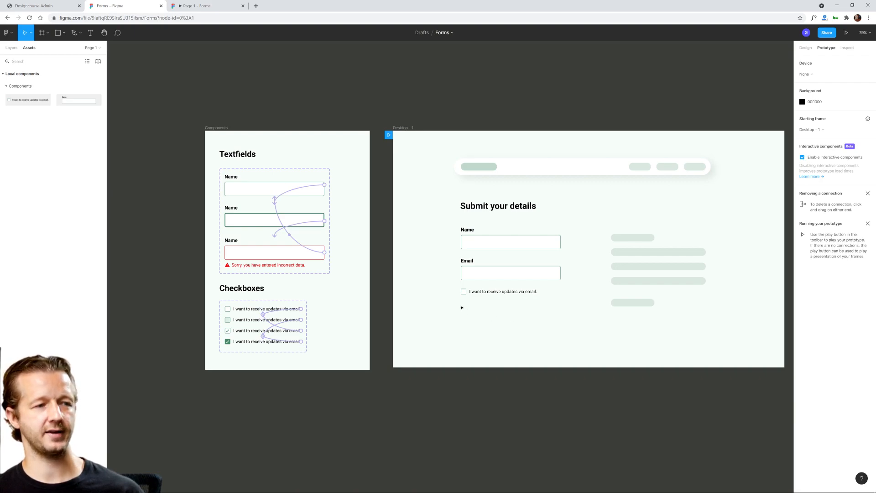
{"action": "left_click_drag", "start_coordinate": [462, 307], "coordinate": [539, 335]}
{"action": "scroll", "coordinate": [544, 315], "scroll_direction": "up", "scroll_amount": 2}
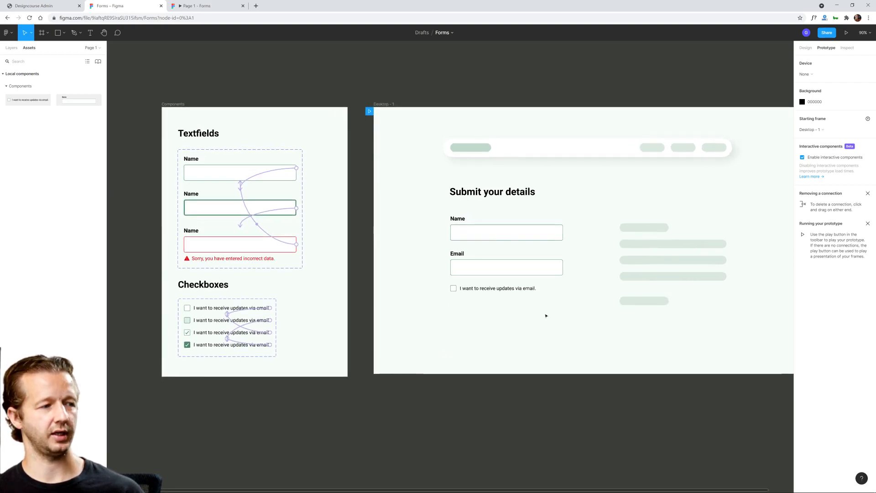
{"action": "scroll", "coordinate": [538, 345], "scroll_direction": "up", "scroll_amount": 5}
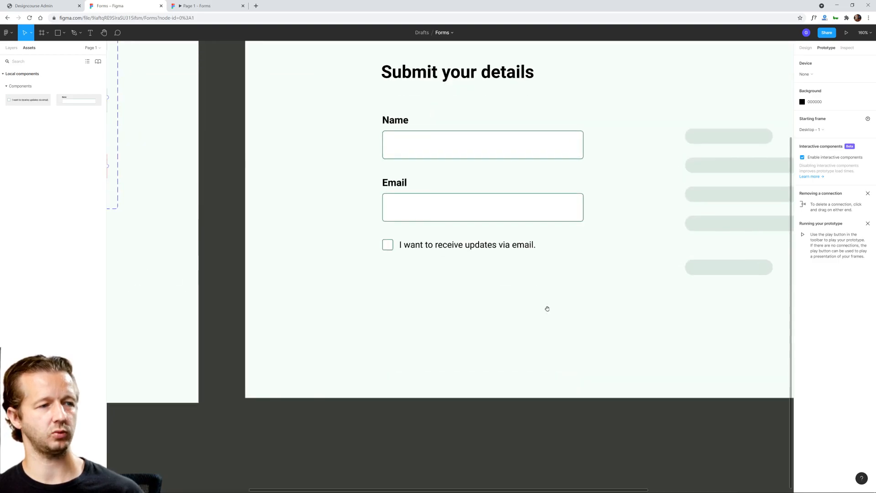
{"action": "scroll", "coordinate": [546, 307], "scroll_direction": "right", "scroll_amount": 2}
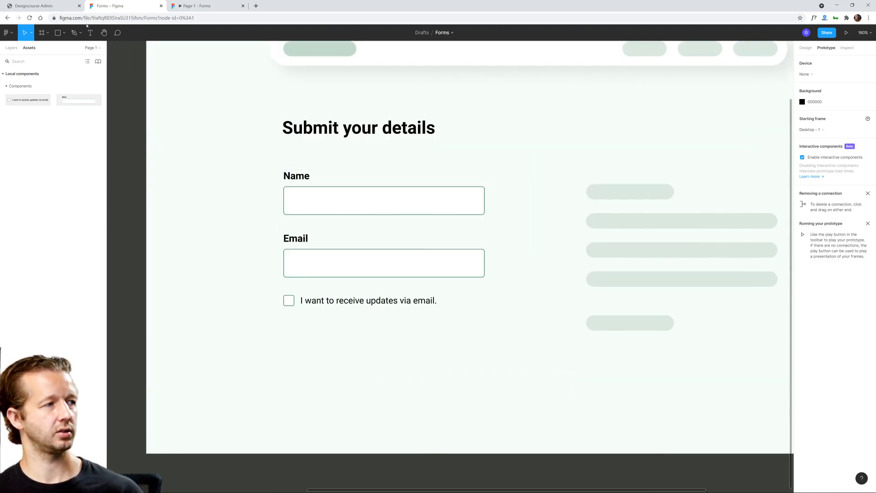
{"action": "left_click", "coordinate": [58, 32]}
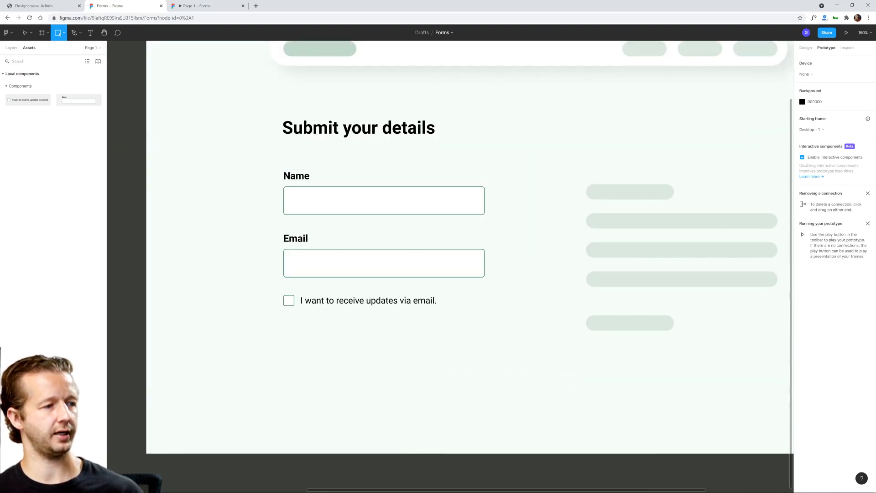
{"action": "left_click", "coordinate": [24, 33]}
{"action": "left_click", "coordinate": [374, 199]}
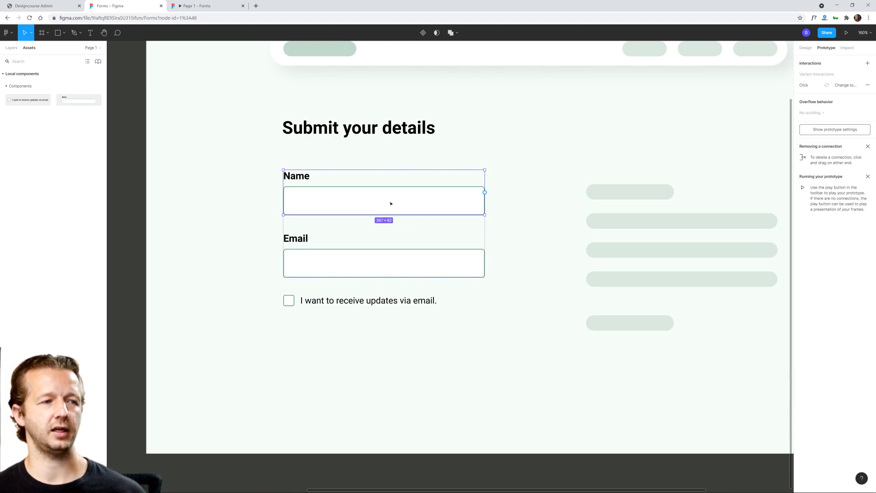
{"action": "double_click", "coordinate": [391, 203]}
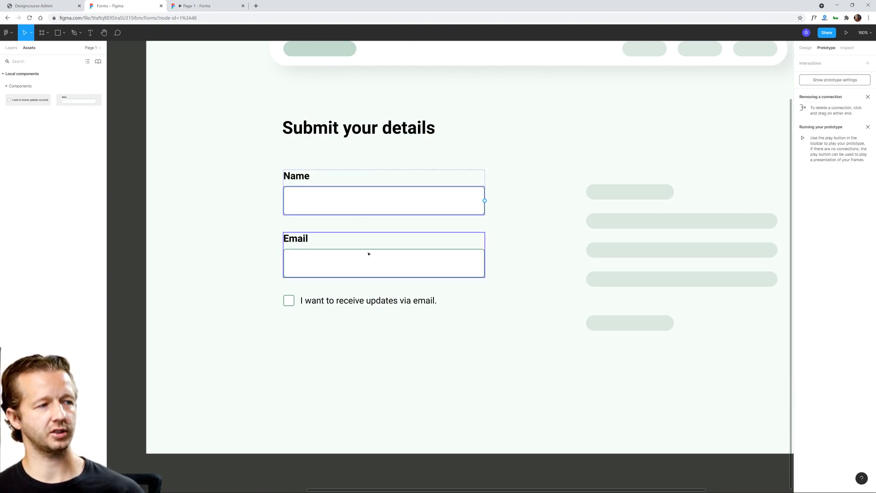
{"action": "left_click", "coordinate": [400, 349]}
{"action": "key", "text": "alt+1"}
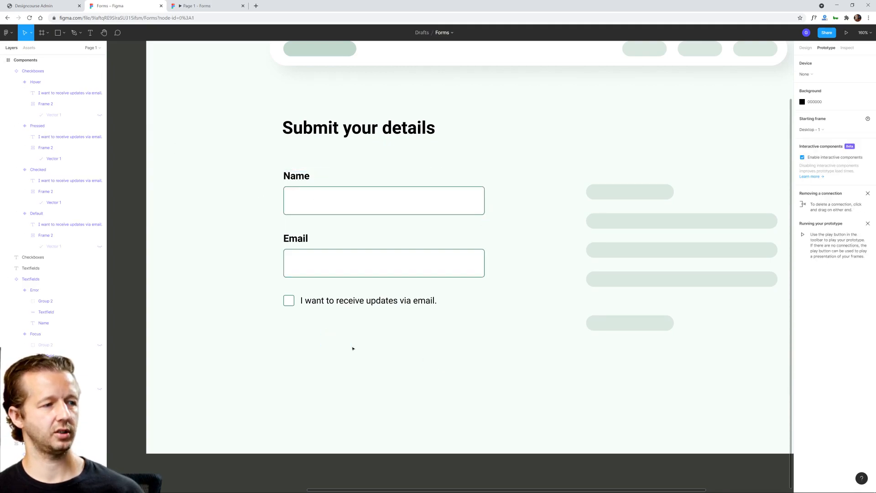
{"action": "key", "text": "ctrl+v"}
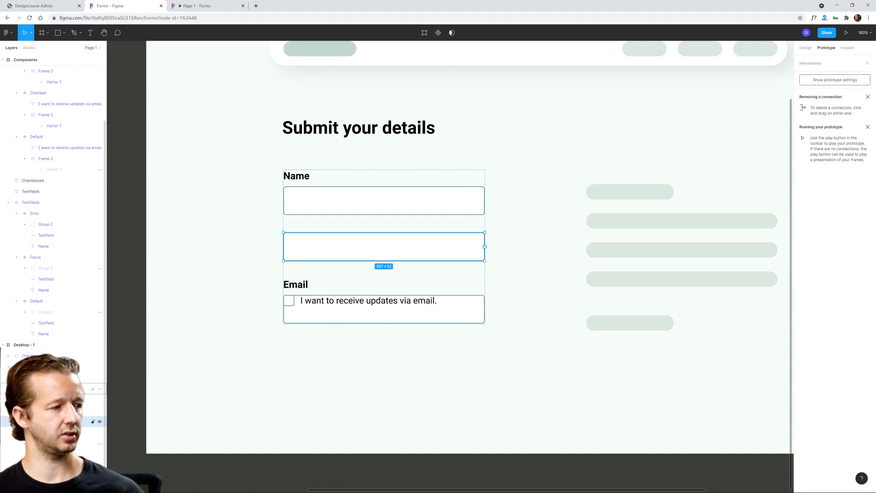
Step: Move the pasted rectangle out of the text field group to below the updates checkbox, at about X 250, Y 646
{"action": "left_click_drag", "start_coordinate": [333, 249], "coordinate": [331, 346]}
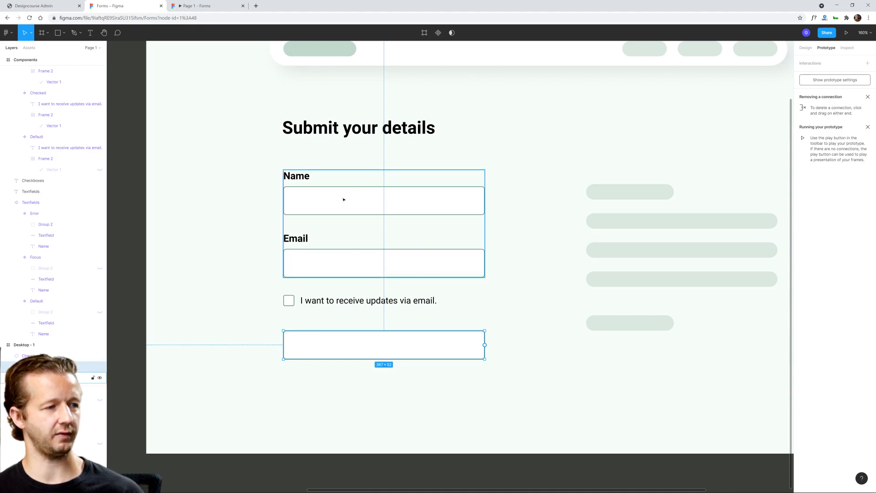
{"action": "left_click", "coordinate": [207, 259]}
{"action": "scroll", "coordinate": [350, 355], "scroll_direction": "up", "scroll_amount": 2}
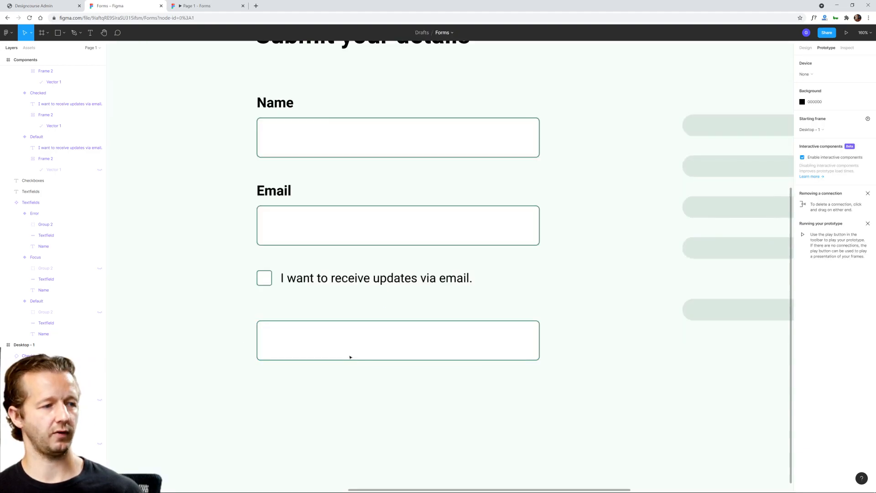
Step: Apply the Default Stroke color style as the fill of the rectangle below the checkbox
{"action": "left_click_drag", "start_coordinate": [385, 380], "coordinate": [439, 370]}
{"action": "left_click", "coordinate": [455, 332]}
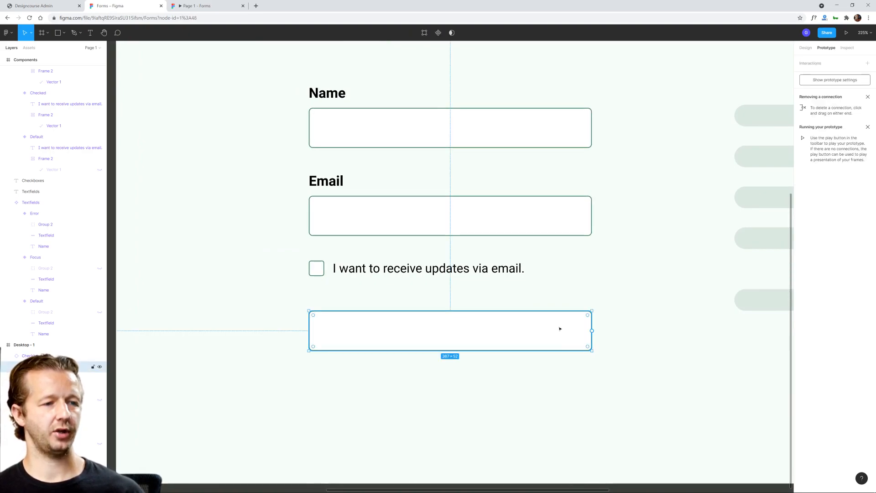
{"action": "left_click", "coordinate": [805, 47]}
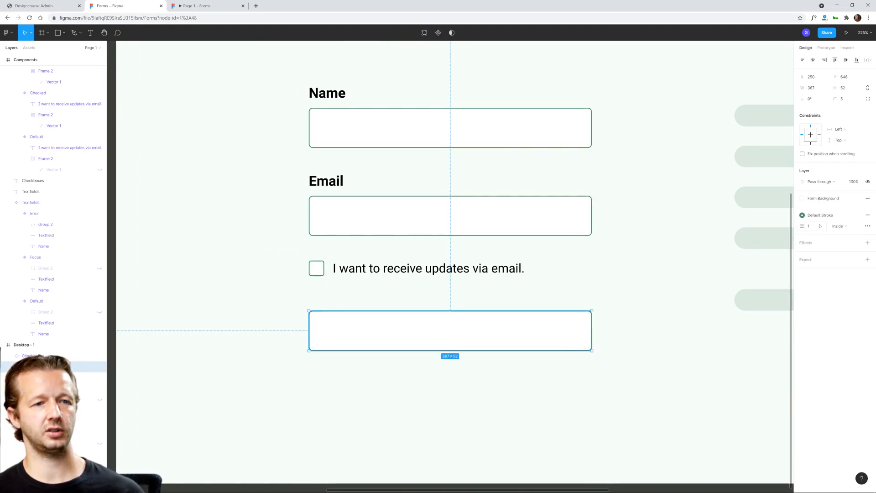
{"action": "left_click", "coordinate": [653, 207]}
{"action": "scroll", "coordinate": [653, 206], "scroll_direction": "down", "scroll_amount": 3}
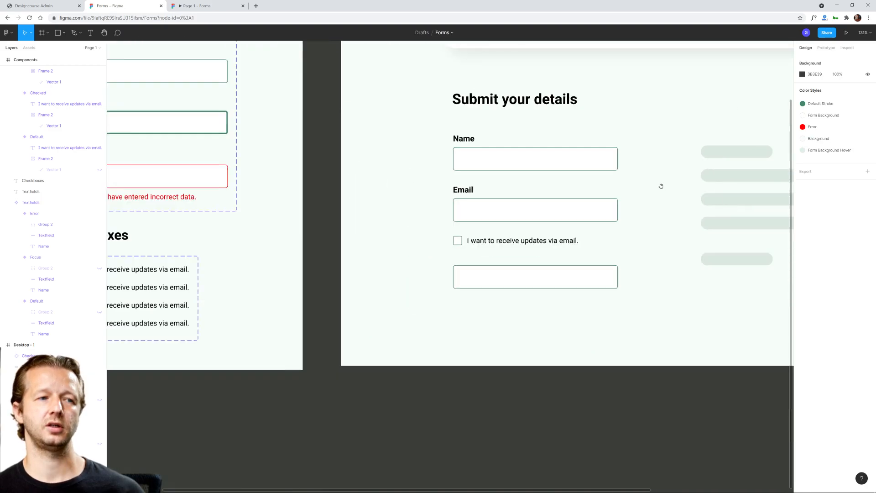
{"action": "left_click_drag", "start_coordinate": [661, 186], "coordinate": [561, 244]}
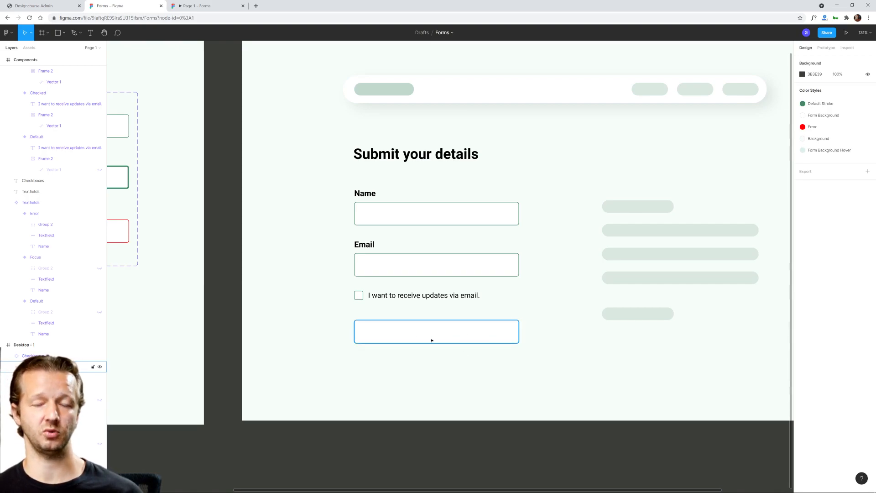
{"action": "left_click", "coordinate": [494, 335]}
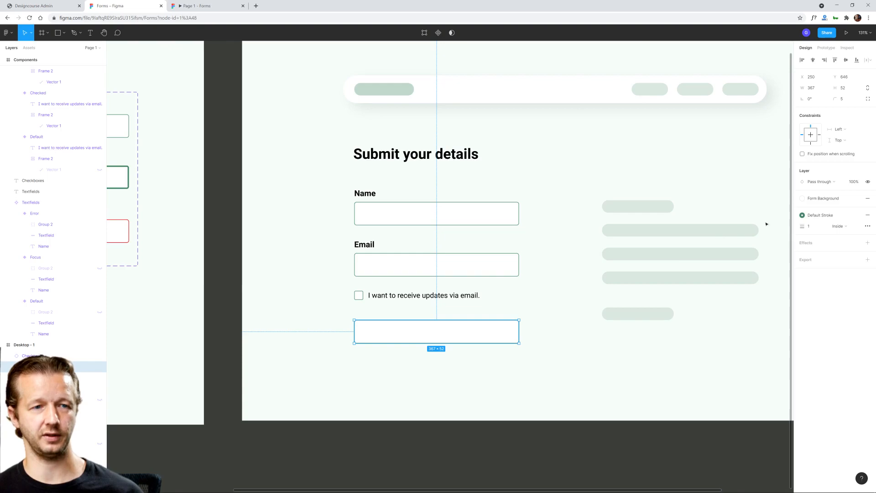
{"action": "left_click", "coordinate": [819, 216]}
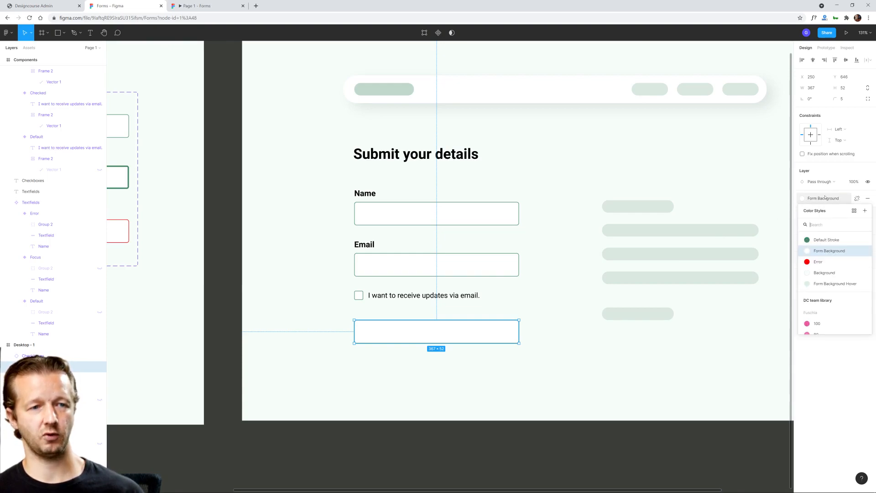
{"action": "left_click", "coordinate": [824, 241]}
{"action": "left_click", "coordinate": [512, 377]}
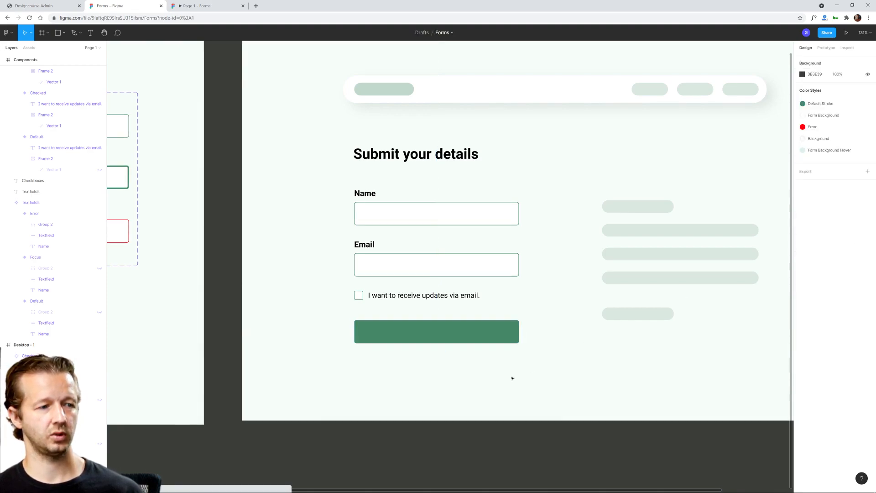
Step: Narrow the green button rectangle from its outer edge to about 213 px wide, keeping it aligned with the fields above
{"action": "left_click", "coordinate": [513, 331]}
{"action": "mouse_move", "coordinate": [518, 332]}
{"action": "left_mouse_down"}
{"action": "mouse_move", "coordinate": [431, 332]}
{"action": "mouse_move", "coordinate": [517, 333]}
{"action": "left_mouse_up"}
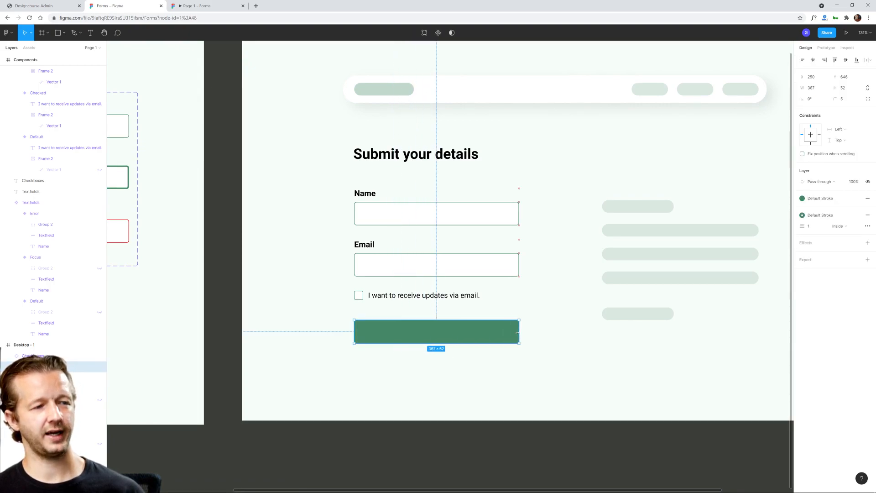
{"action": "left_click", "coordinate": [527, 365]}
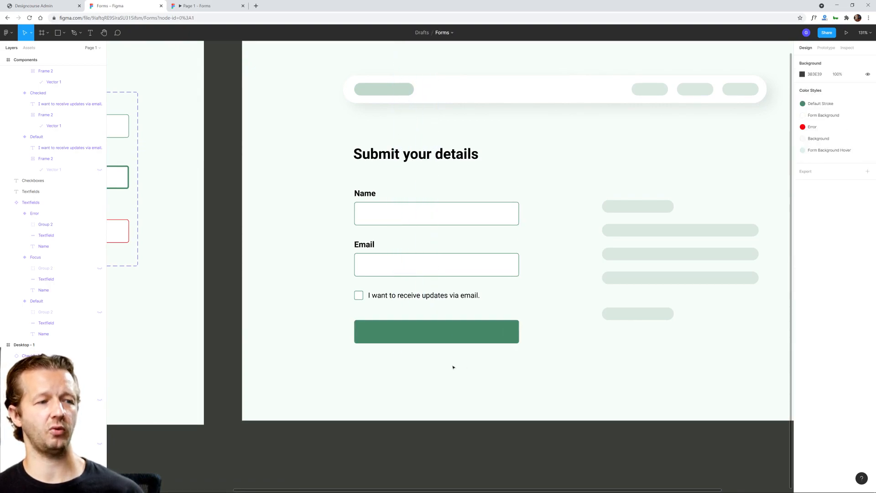
{"action": "left_click", "coordinate": [438, 342]}
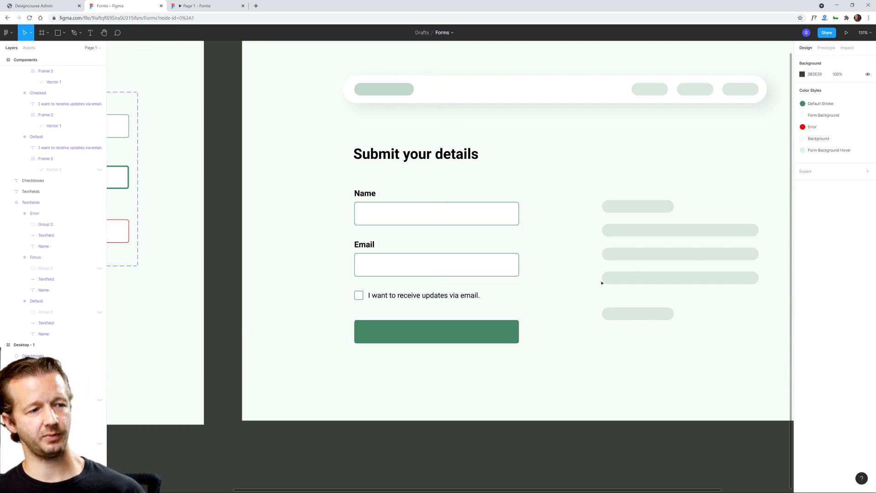
{"action": "left_click_drag", "start_coordinate": [519, 334], "coordinate": [451, 330]}
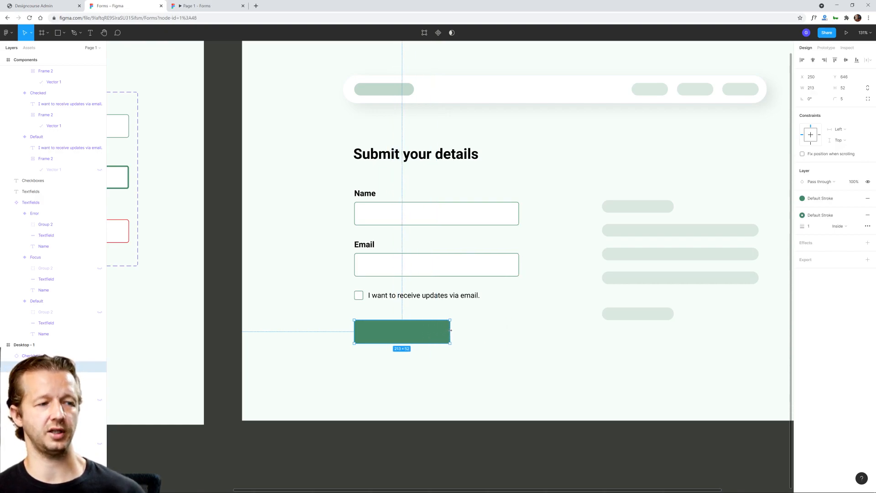
{"action": "left_click", "coordinate": [472, 362]}
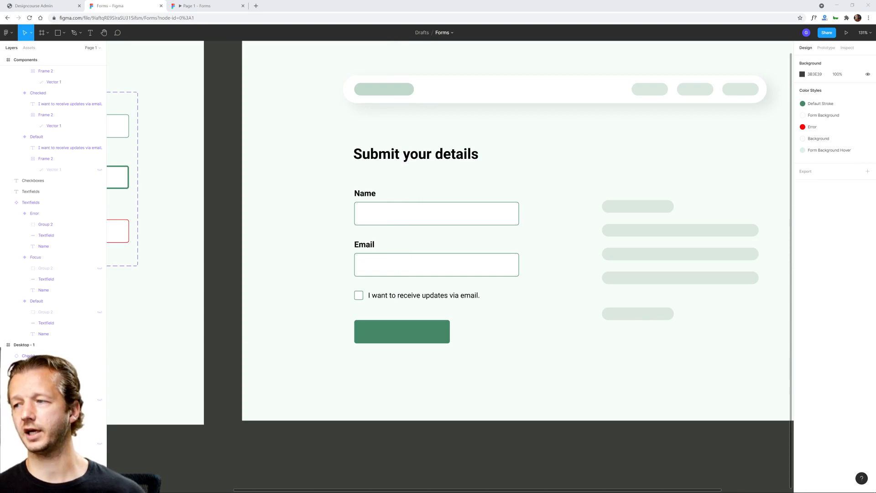
Step: Add the text "Start the Course" on the green button rectangle below the updates checkbox
{"action": "scroll", "coordinate": [374, 333], "scroll_direction": "up", "scroll_amount": 5}
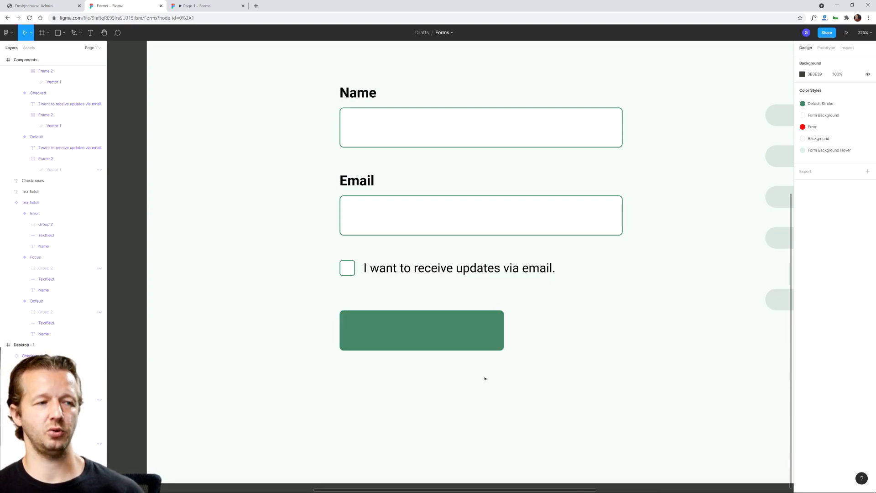
{"action": "scroll", "coordinate": [494, 376], "scroll_direction": "down", "scroll_amount": 2, "text": "ctrl"}
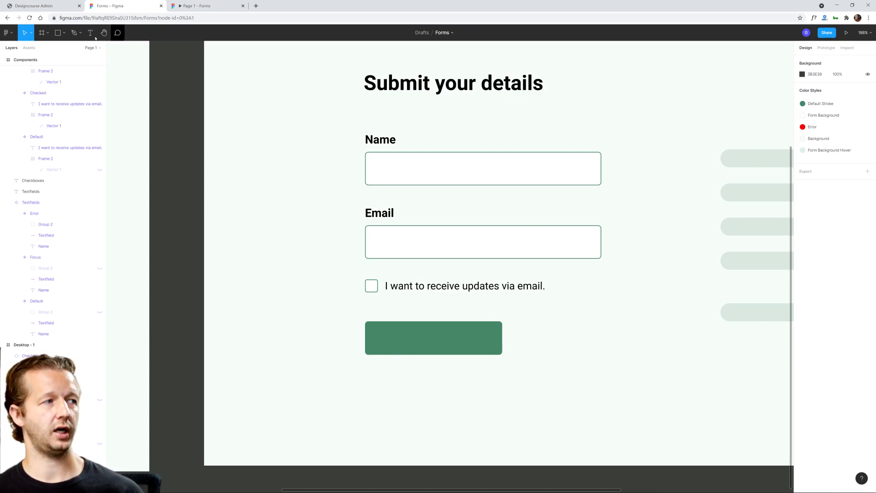
{"action": "key", "text": "t"}
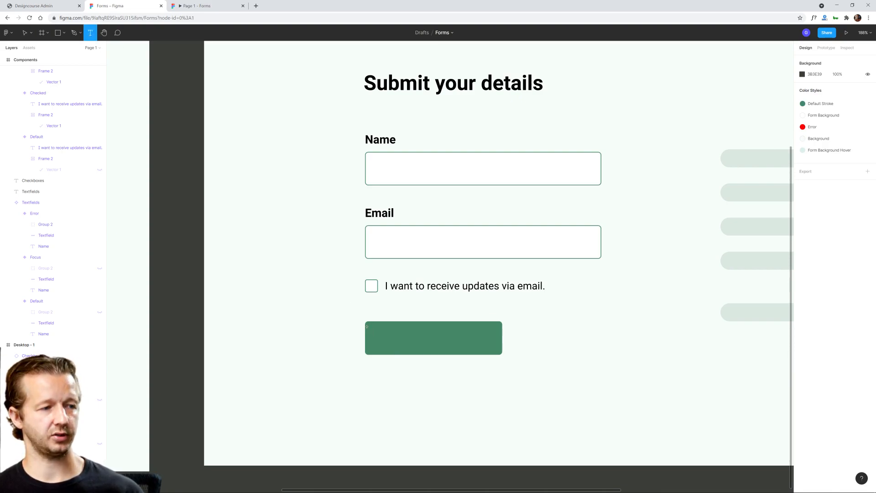
{"action": "left_click", "coordinate": [384, 332]}
{"action": "type", "text": "St"}
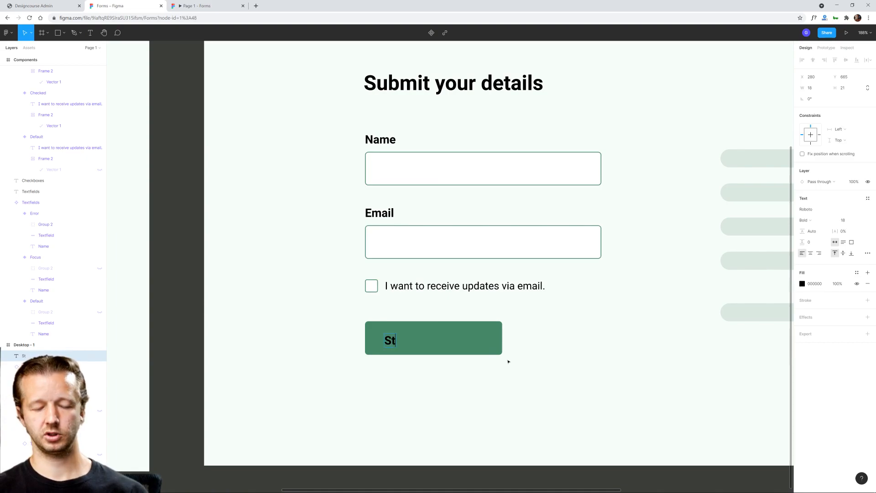
{"action": "type", "text": "art the Course"}
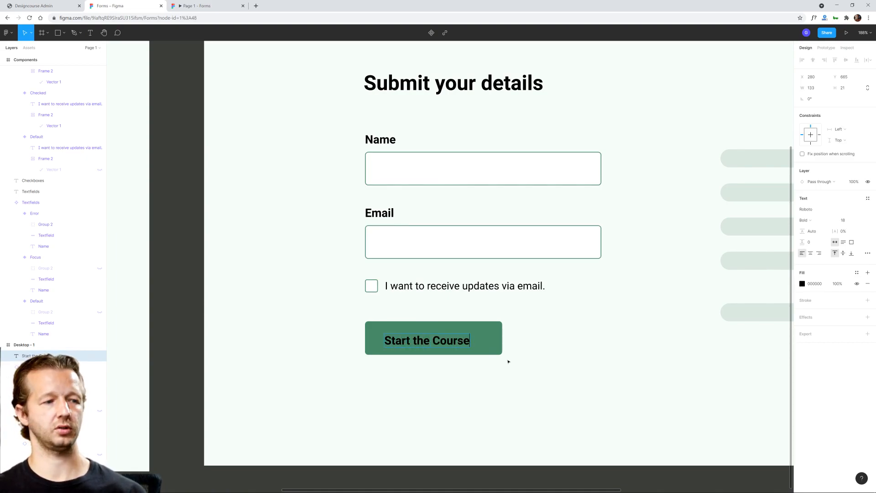
{"action": "key", "text": "Escape"}
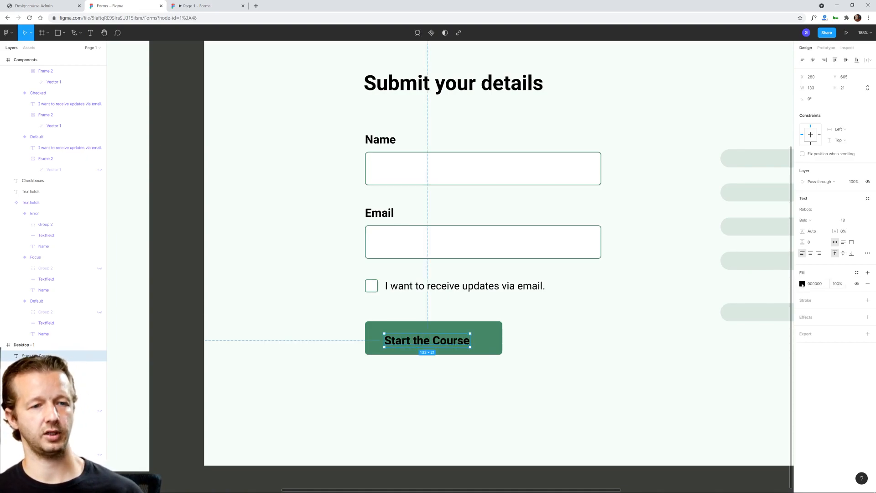
Step: Apply the Form Background color style as the fill of the "Start the Course" label
{"action": "left_click", "coordinate": [802, 283]}
{"action": "key", "text": "Escape"}
{"action": "left_click", "coordinate": [857, 272]}
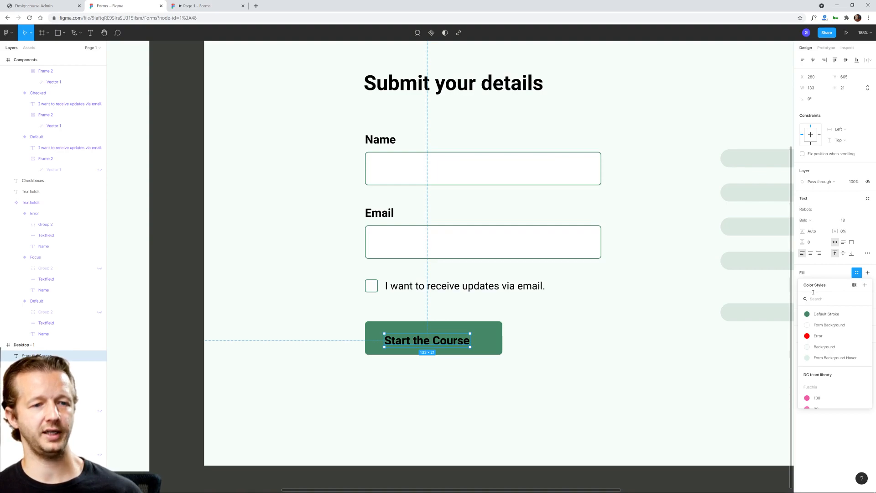
{"action": "left_click", "coordinate": [840, 273]}
{"action": "left_click", "coordinate": [812, 283]}
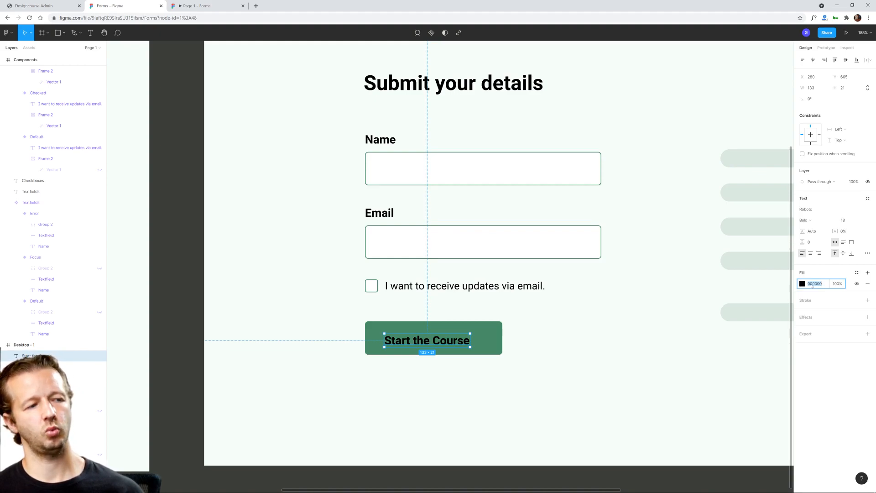
{"action": "left_click", "coordinate": [856, 273]}
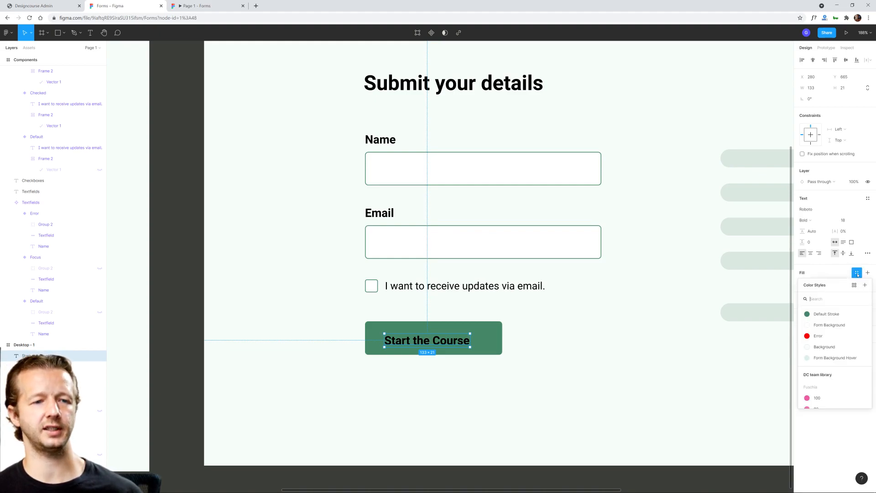
{"action": "left_click", "coordinate": [823, 325]}
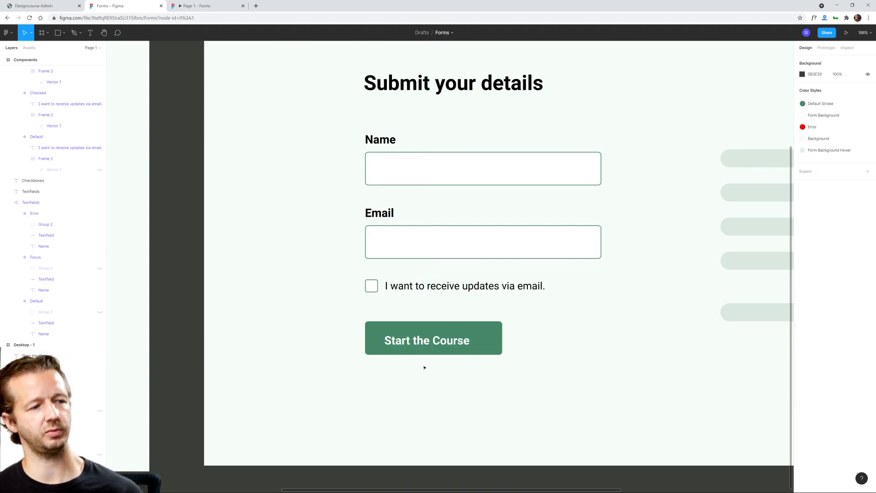
Step: Center the "Start the Course" label on the green rectangle, at about X 290, Y 661
{"action": "left_click_drag", "start_coordinate": [433, 343], "coordinate": [453, 372]}
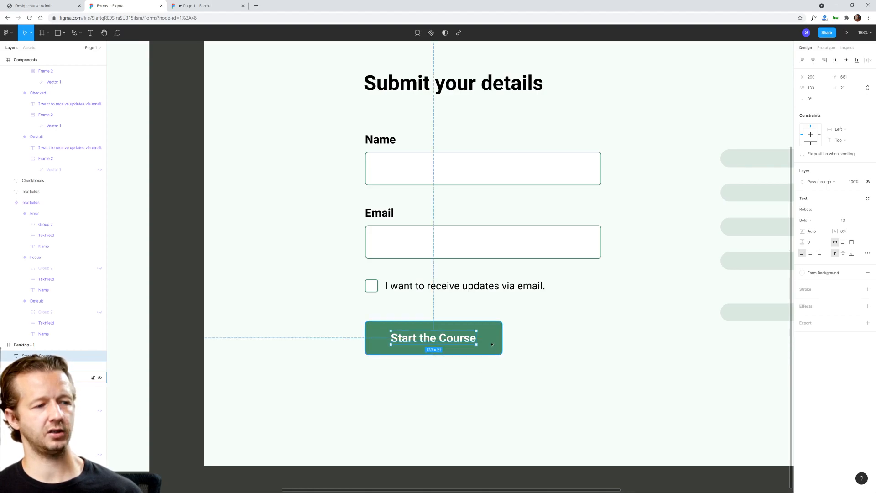
{"action": "left_click", "coordinate": [605, 314]}
{"action": "scroll", "coordinate": [605, 315], "scroll_direction": "down", "scroll_amount": 5, "text": "ctrl"}
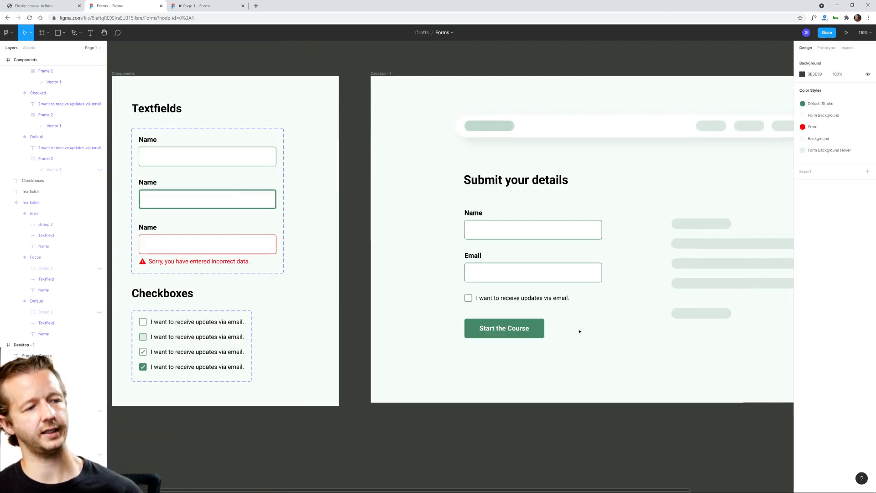
Step: Check the color contrast between the button label and its green rectangle with Stark's Check Contrast plugin
{"action": "scroll", "coordinate": [580, 331], "scroll_direction": "up", "scroll_amount": 5, "text": "ctrl"}
{"action": "left_click", "coordinate": [506, 333]}
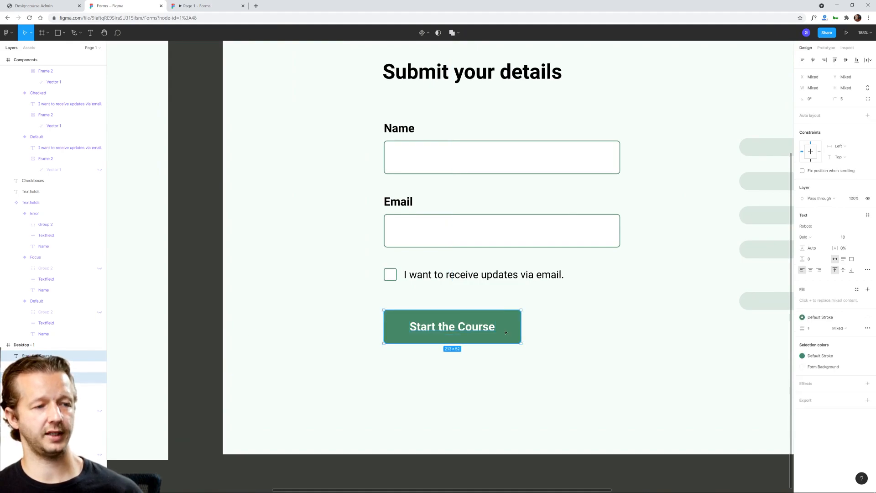
{"action": "left_click", "coordinate": [565, 332]}
{"action": "left_click", "coordinate": [472, 329]}
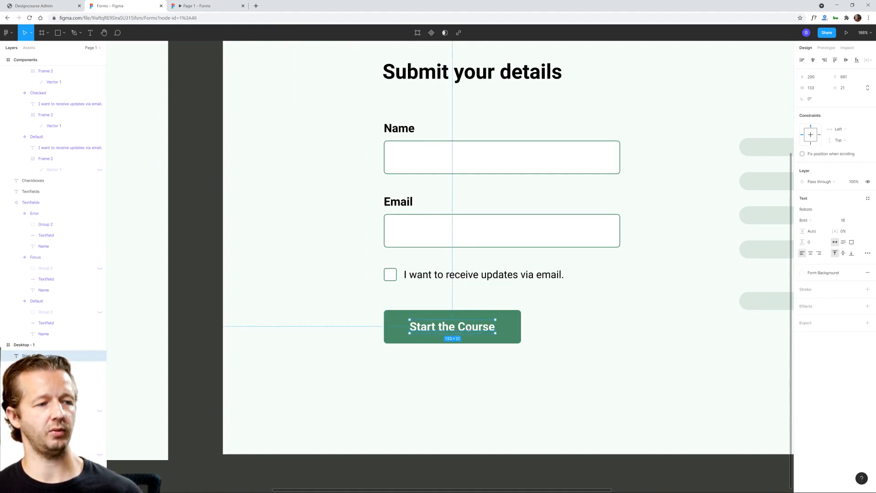
{"action": "left_click", "coordinate": [505, 332], "text": "shift"}
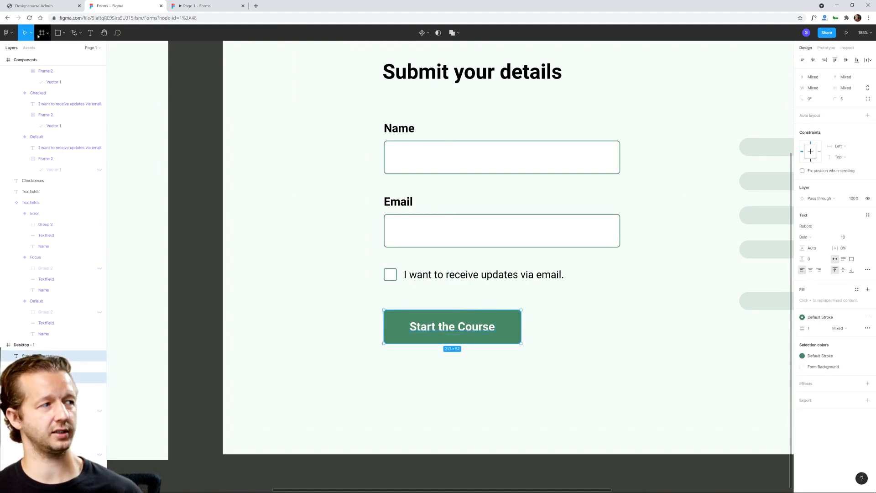
{"action": "right_click", "coordinate": [188, 120]}
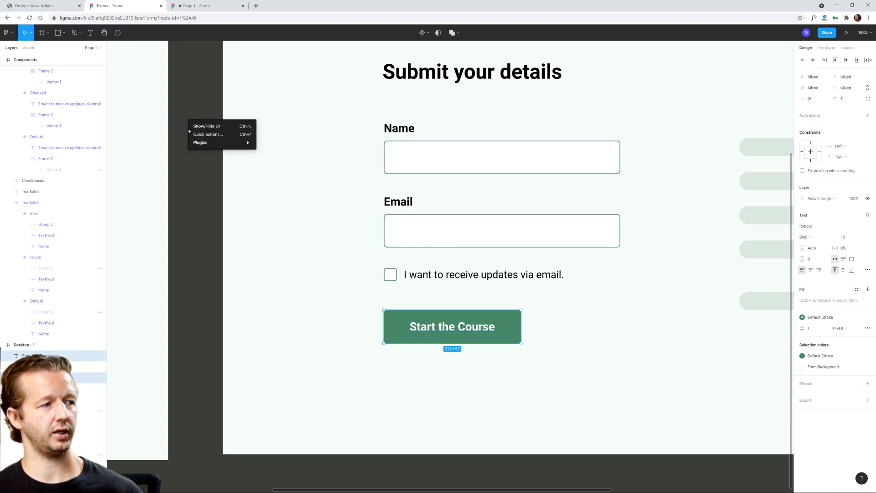
{"action": "mouse_move", "coordinate": [215, 142]}
{"action": "mouse_move", "coordinate": [282, 211]}
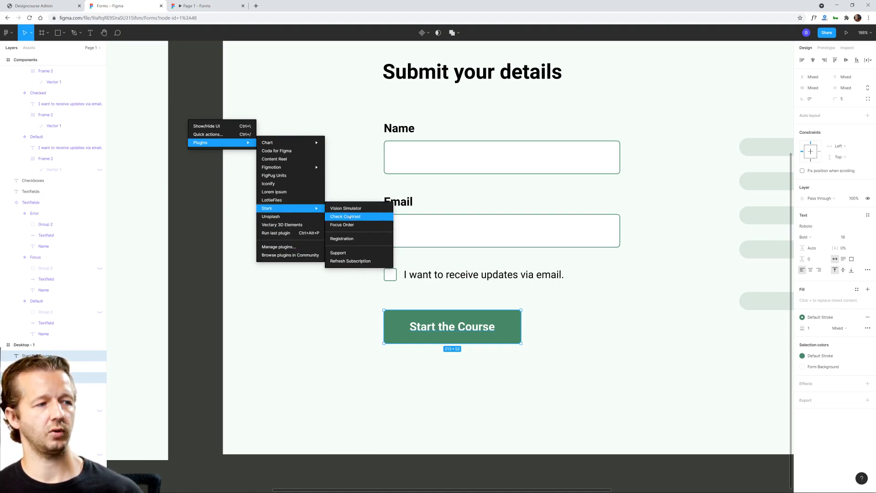
{"action": "left_click", "coordinate": [349, 218]}
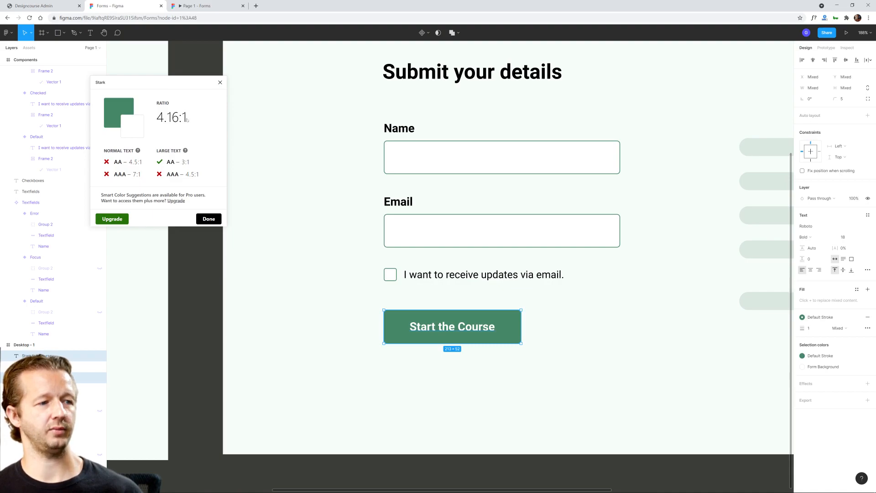
{"action": "left_click", "coordinate": [322, 247]}
{"action": "left_click", "coordinate": [221, 83]}
Step: Add auto layout to the "Start the Course" label together with its green rectangle
{"action": "left_click", "coordinate": [506, 328]}
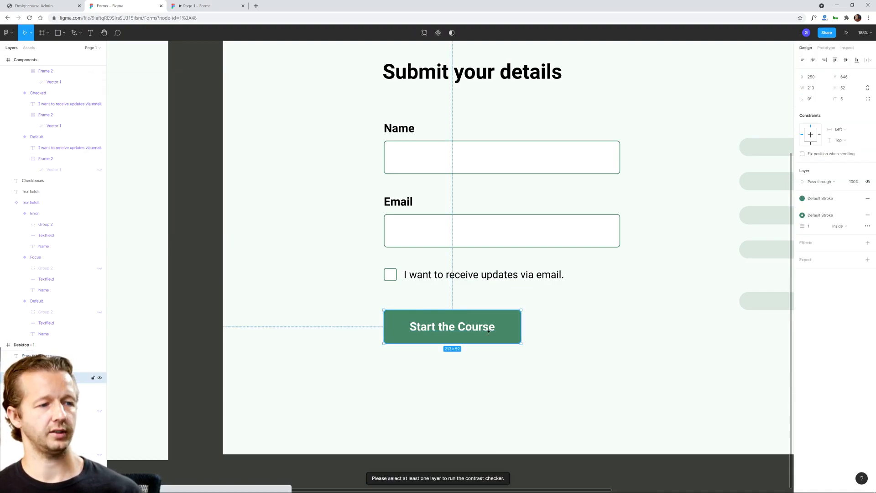
{"action": "left_click", "coordinate": [479, 327]}
{"action": "left_click", "coordinate": [511, 329], "text": "shift"}
{"action": "right_click", "coordinate": [511, 329]}
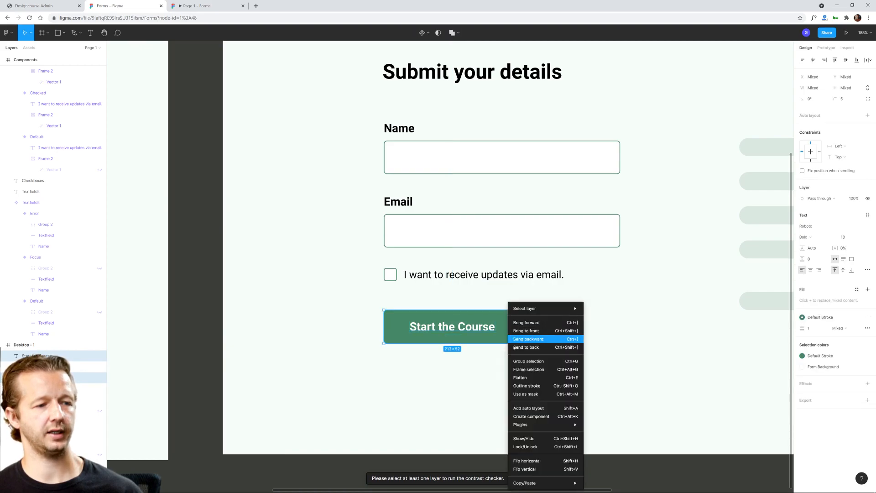
{"action": "left_click", "coordinate": [525, 407]}
{"action": "left_click", "coordinate": [484, 371]}
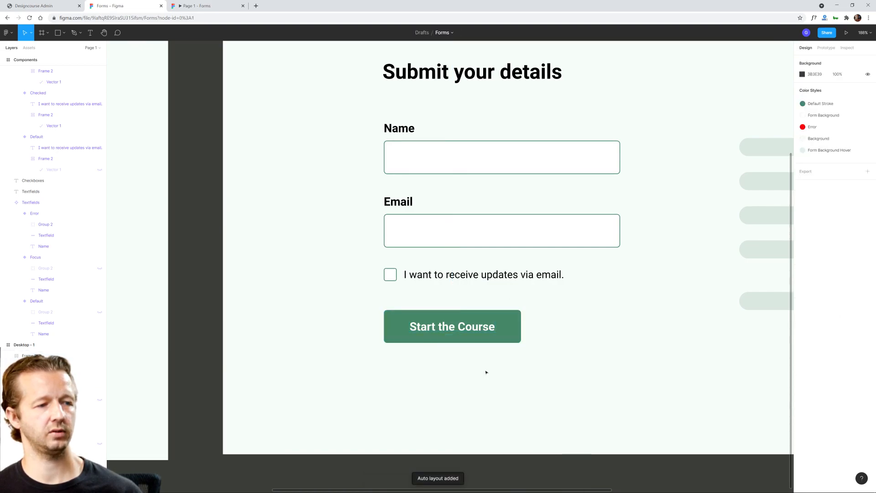
Step: Center the content alignment of the auto layout button and narrow the button to about 180 px wide
{"action": "left_click", "coordinate": [499, 329]}
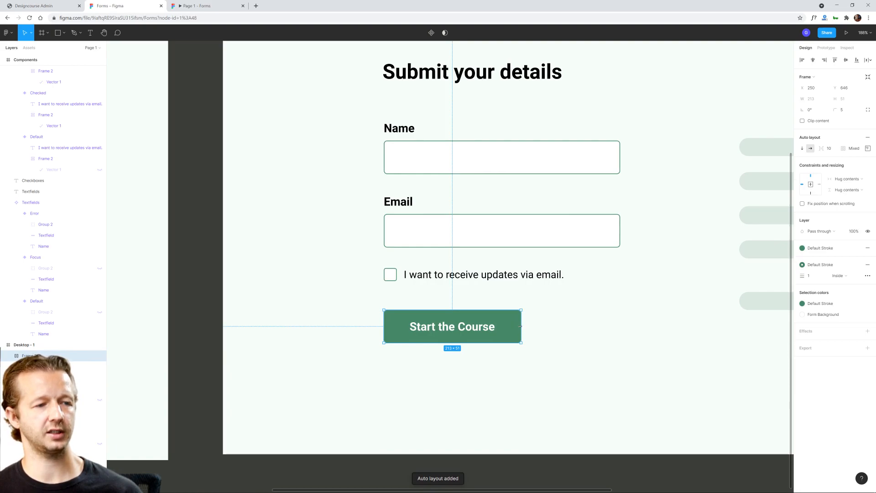
{"action": "left_click_drag", "start_coordinate": [521, 332], "coordinate": [571, 332]}
{"action": "key", "text": "ctrl+z"}
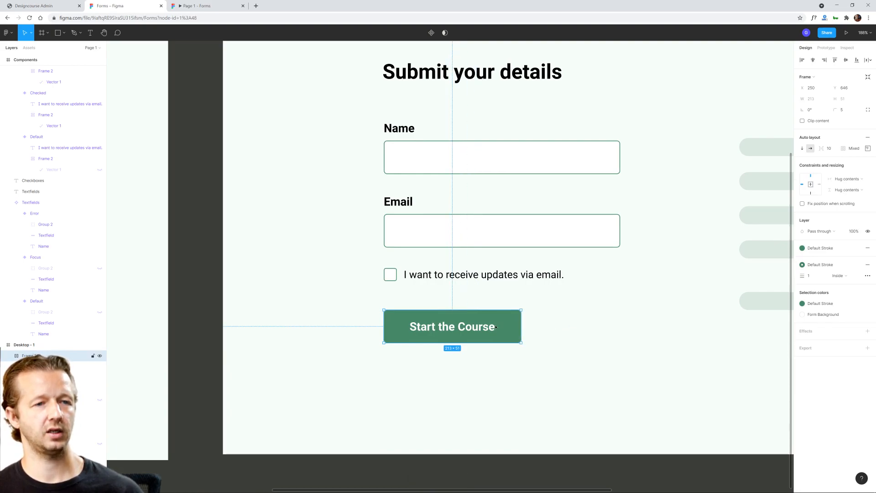
{"action": "left_click", "coordinate": [868, 148]}
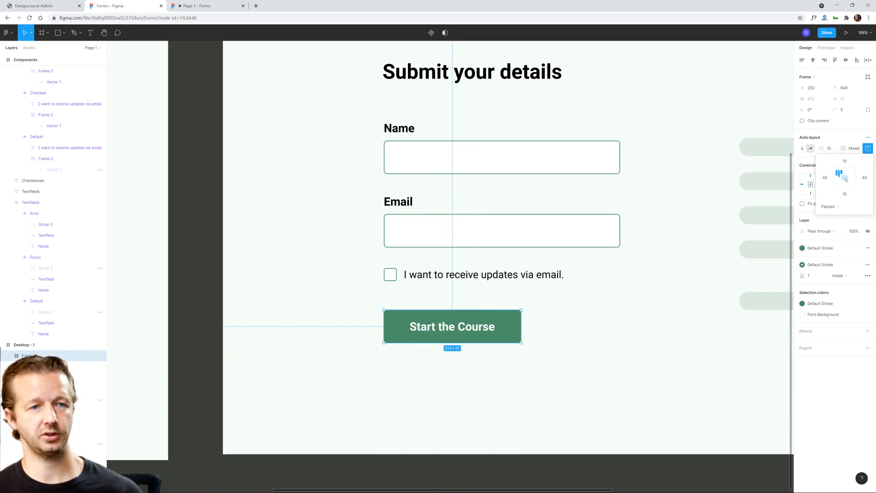
{"action": "left_click_drag", "start_coordinate": [521, 321], "coordinate": [502, 325]}
{"action": "left_click", "coordinate": [539, 334]}
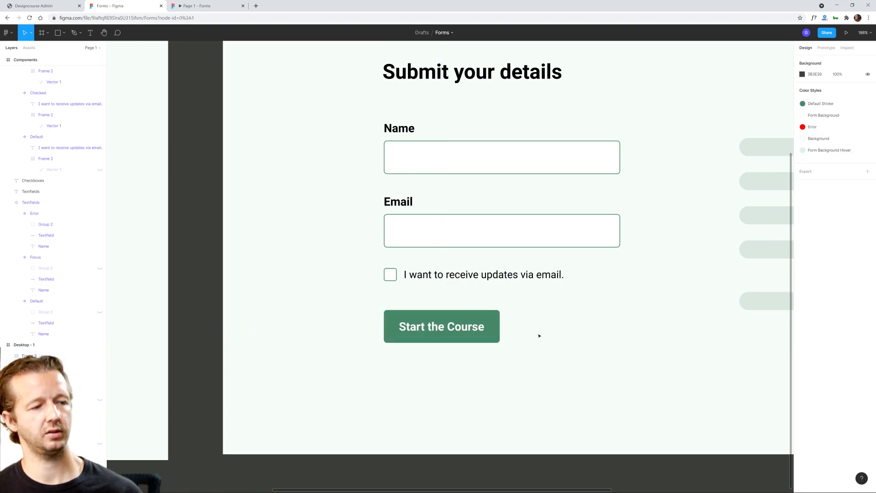
Step: Turn the "Start the Course" button into a component and add a second variant to it
{"action": "right_click", "coordinate": [473, 330]}
{"action": "left_click", "coordinate": [453, 330]}
{"action": "right_click", "coordinate": [473, 331]}
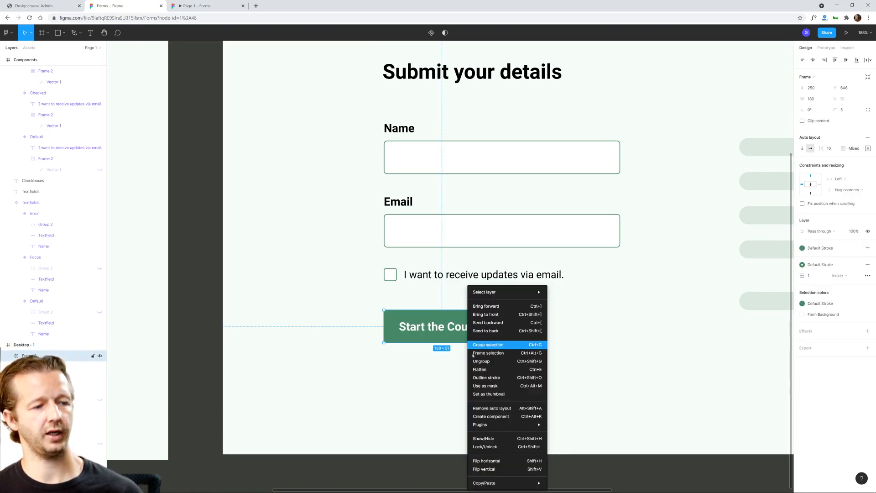
{"action": "left_click", "coordinate": [507, 417]}
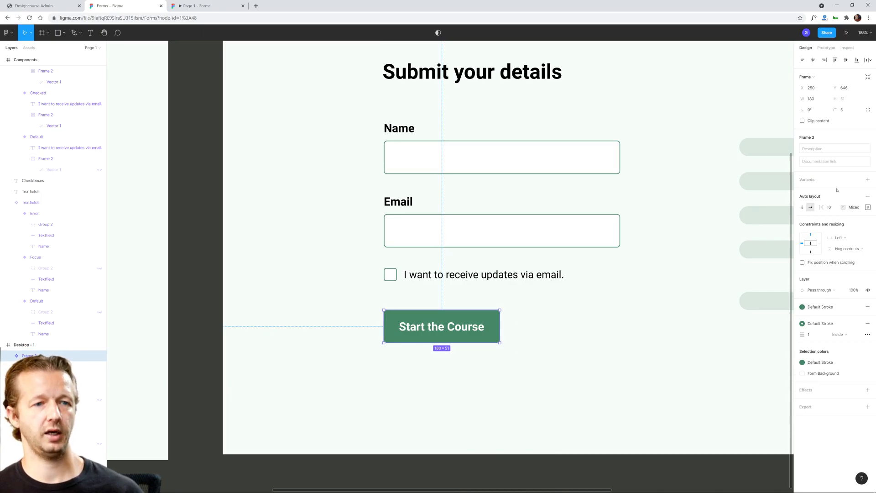
{"action": "left_click", "coordinate": [868, 180]}
{"action": "left_click", "coordinate": [583, 317]}
Step: Extend the Components frame away from the Desktop - 1 frame to about 975 px wide
{"action": "scroll", "coordinate": [552, 330], "scroll_direction": "down", "scroll_amount": 4}
{"action": "left_click_drag", "start_coordinate": [558, 343], "coordinate": [707, 307]}
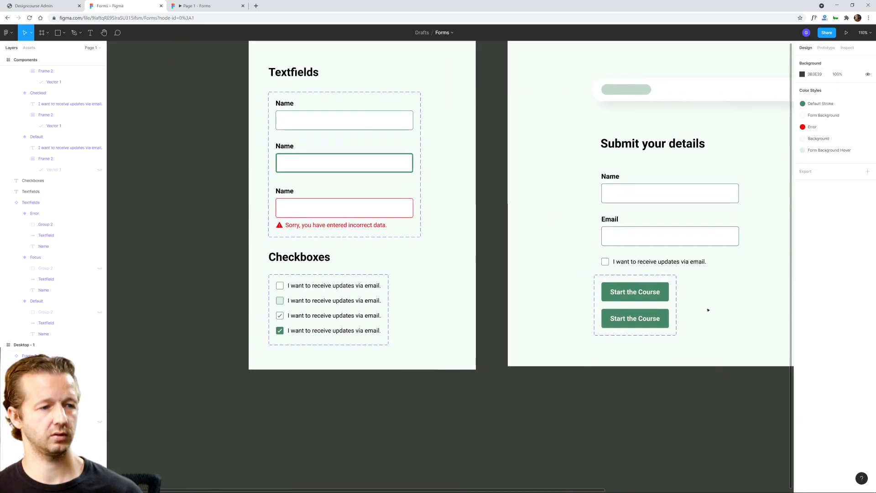
{"action": "left_click_drag", "start_coordinate": [322, 76], "coordinate": [372, 134]}
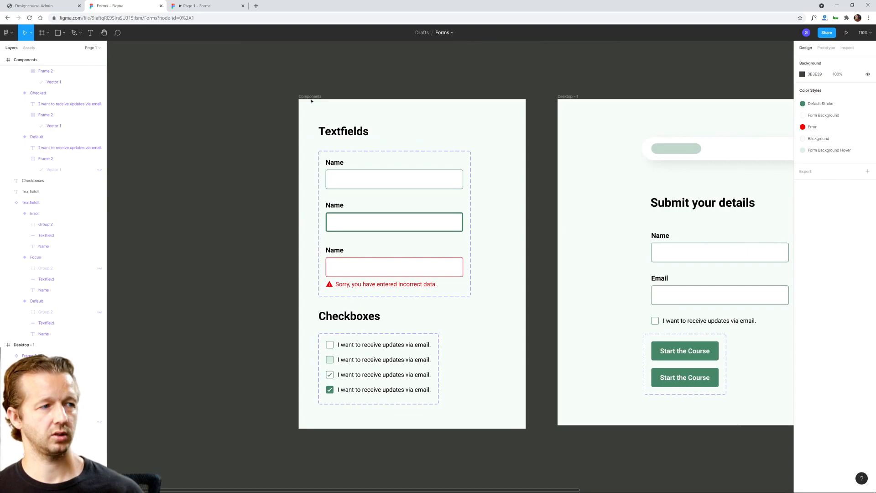
{"action": "left_click", "coordinate": [309, 97]}
{"action": "left_click_drag", "start_coordinate": [297, 115], "coordinate": [160, 116]}
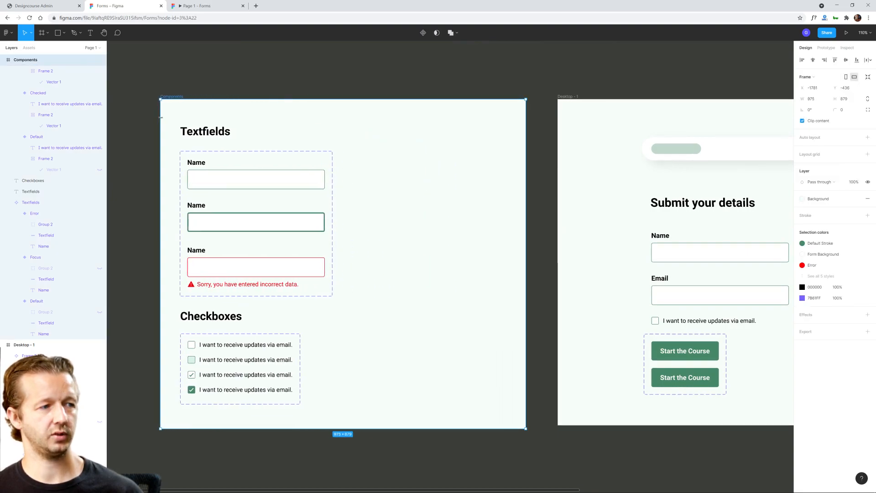
Step: Move the button variant set from the form into the Components frame's empty area, level with the text field variants
{"action": "left_click", "coordinate": [702, 363]}
{"action": "left_click_drag", "start_coordinate": [668, 348], "coordinate": [385, 165]}
{"action": "left_click", "coordinate": [345, 155]}
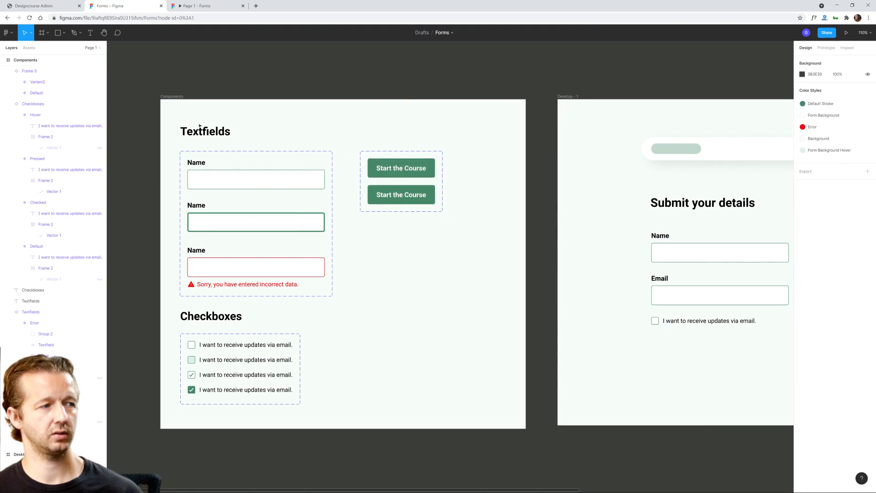
Step: Place a copy of the Textfields heading above the button variants and change its text to "Button"
{"action": "left_click", "coordinate": [197, 131]}
{"action": "left_click_drag", "start_coordinate": [198, 132], "coordinate": [372, 136], "text": "alt"}
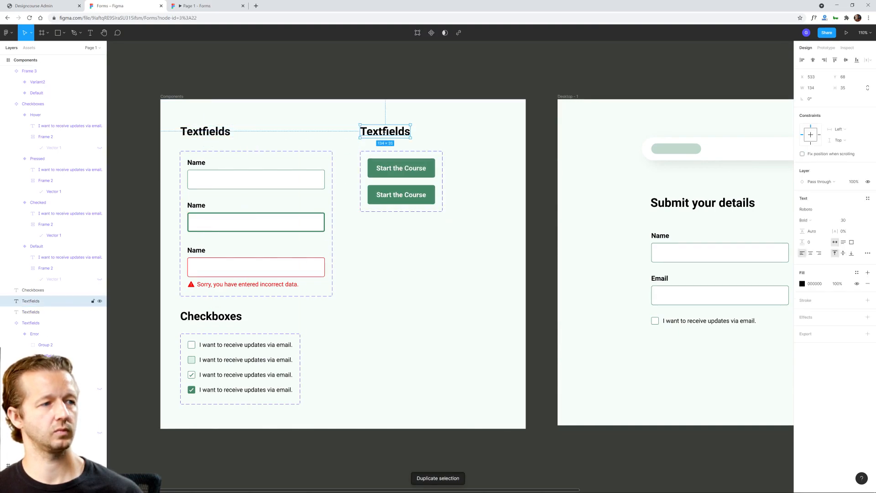
{"action": "double_click", "coordinate": [372, 133]}
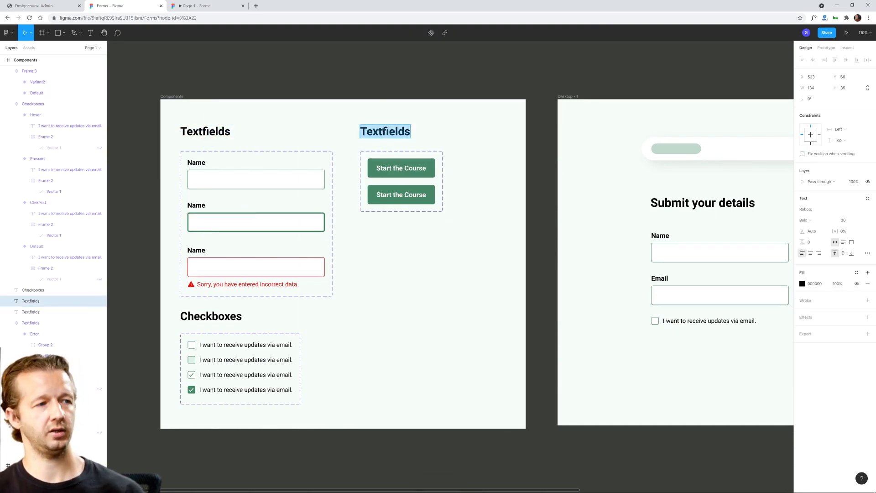
{"action": "type", "text": "Button"}
{"action": "key", "text": "Escape"}
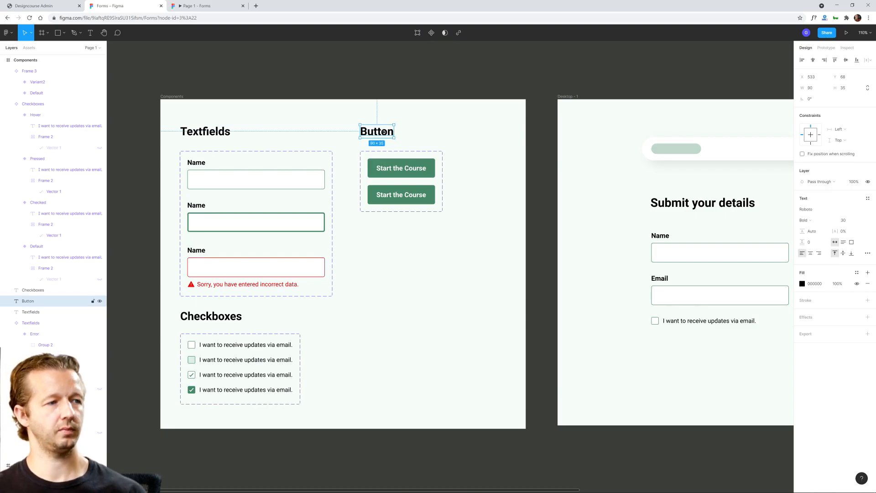
{"action": "left_click", "coordinate": [430, 303]}
{"action": "left_click_drag", "start_coordinate": [475, 258], "coordinate": [297, 246]}
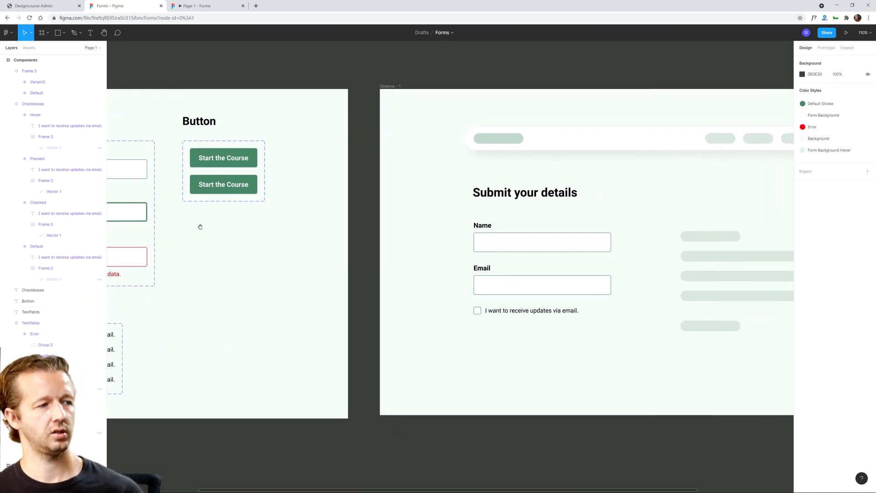
Step: Detach the second button variant's fill from its color style, lighten the fill to 55A37C and remove the stroke
{"action": "left_click_drag", "start_coordinate": [200, 226], "coordinate": [360, 275]}
{"action": "scroll", "coordinate": [346, 234], "scroll_direction": "up", "scroll_amount": 2}
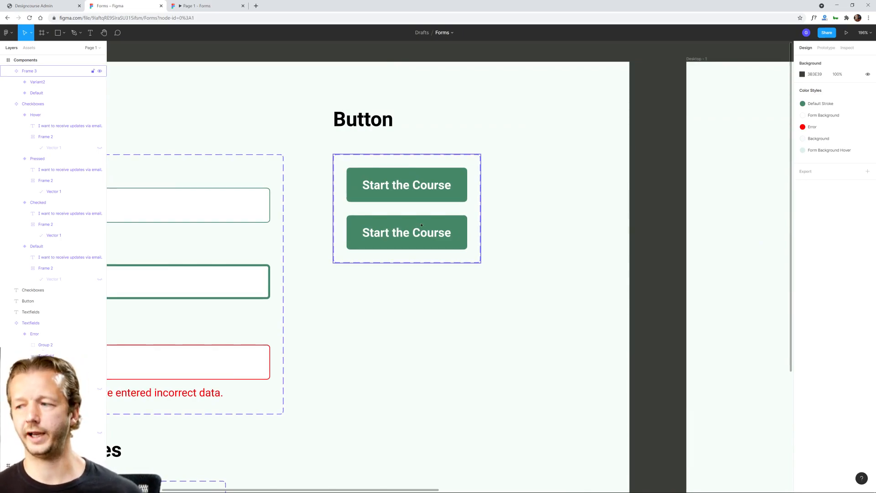
{"action": "left_click", "coordinate": [431, 223]}
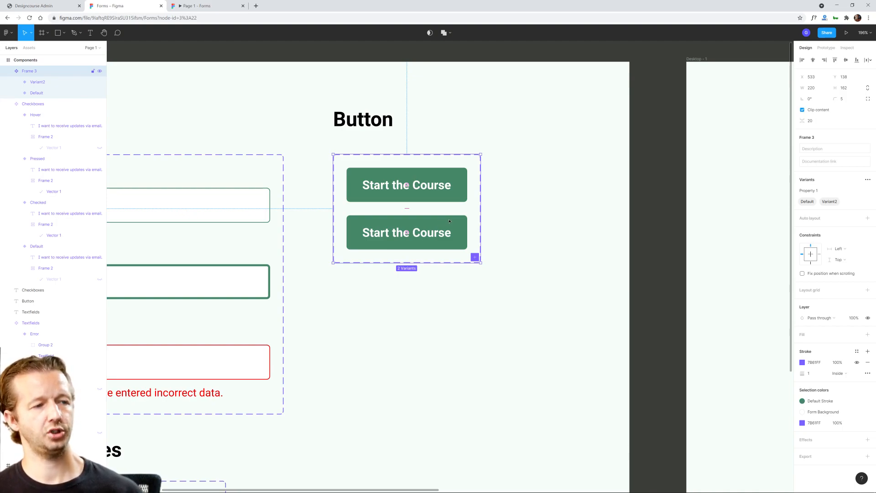
{"action": "left_click", "coordinate": [450, 221]}
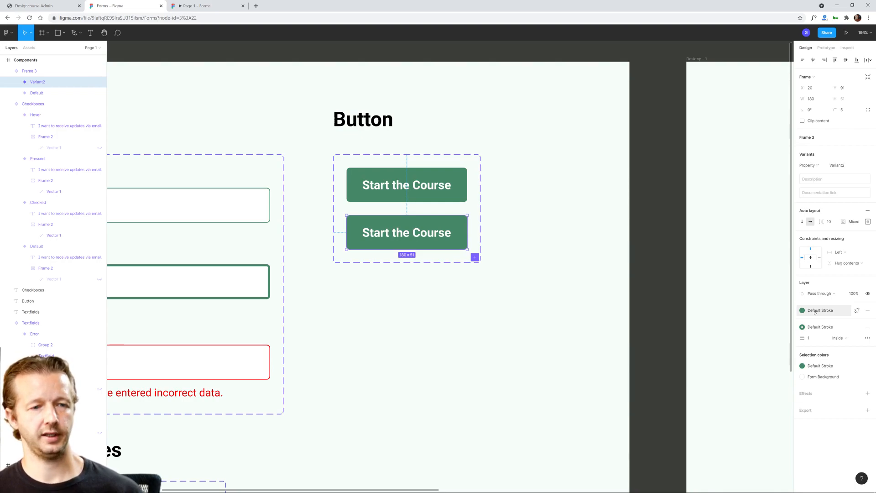
{"action": "left_click", "coordinate": [857, 310]}
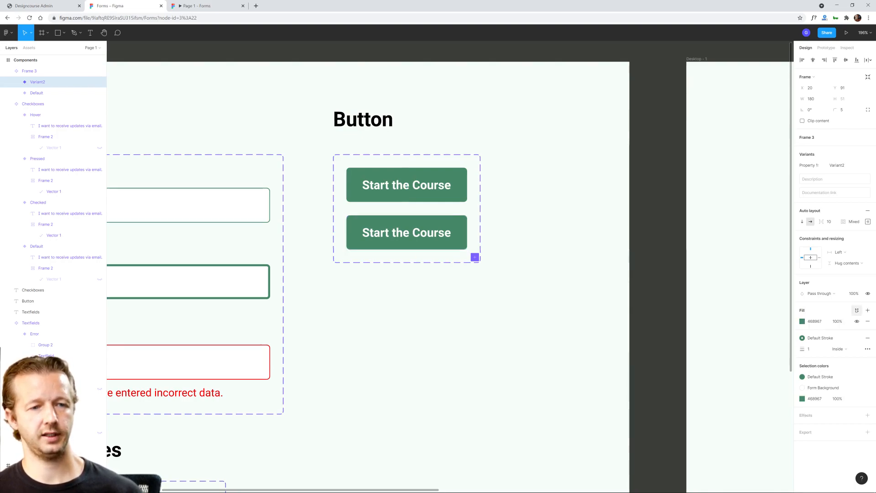
{"action": "left_click", "coordinate": [802, 321]}
{"action": "left_click_drag", "start_coordinate": [748, 356], "coordinate": [751, 354]}
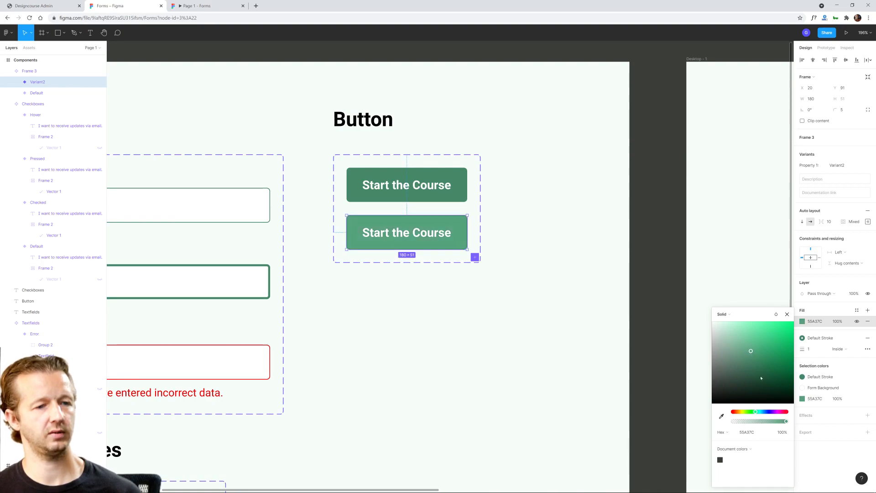
{"action": "left_click", "coordinate": [787, 314]}
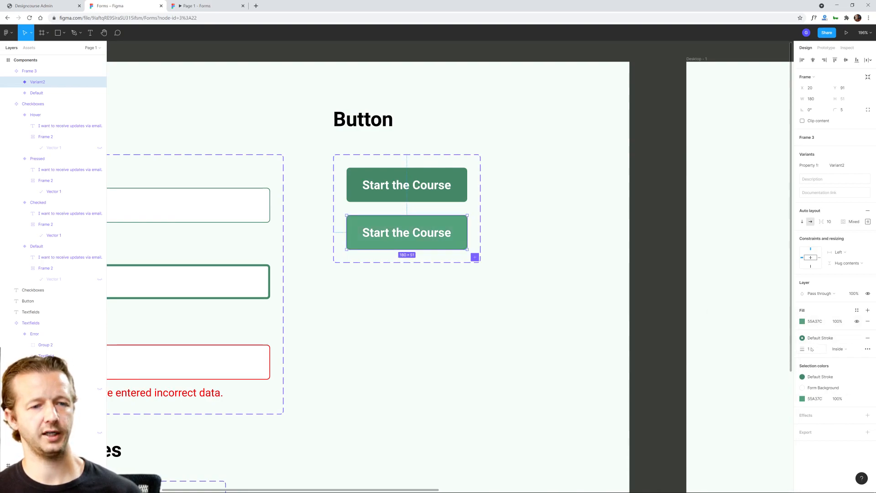
{"action": "left_click", "coordinate": [867, 338]}
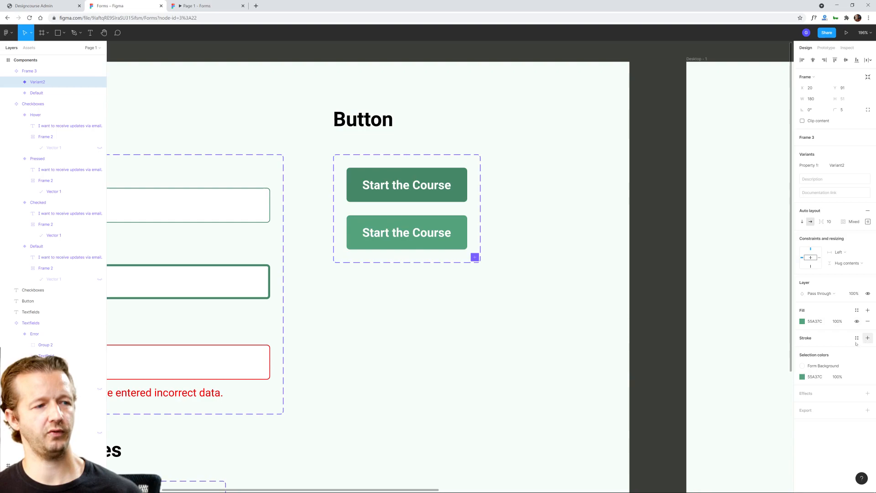
Step: Check the text-to-background contrast of the lighter button variant with the Stark plugin
{"action": "key", "text": "Escape"}
{"action": "left_click", "coordinate": [435, 233]}
{"action": "double_click", "coordinate": [435, 234]}
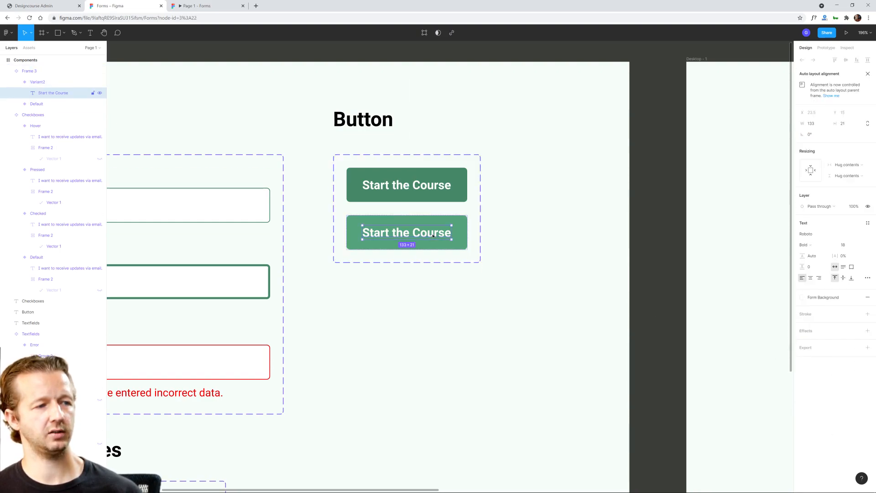
{"action": "left_click", "coordinate": [463, 223]}
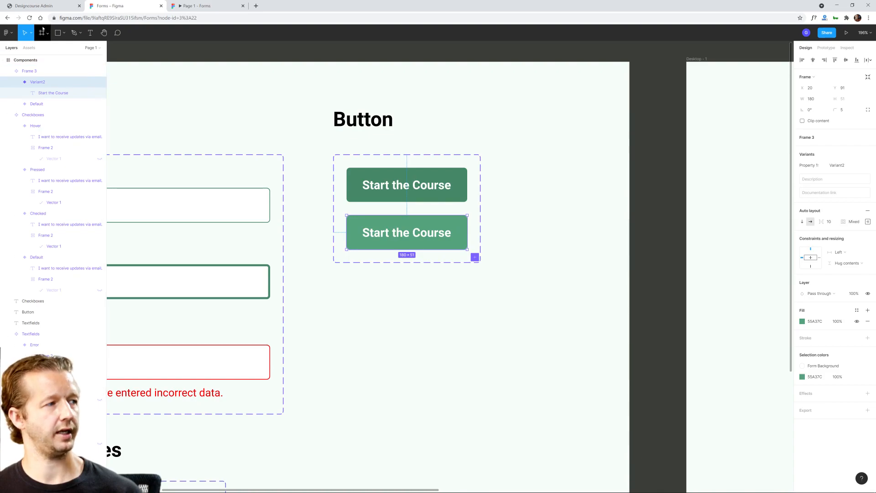
{"action": "right_click", "coordinate": [252, 48]}
{"action": "mouse_move", "coordinate": [273, 70]}
{"action": "mouse_move", "coordinate": [346, 135]}
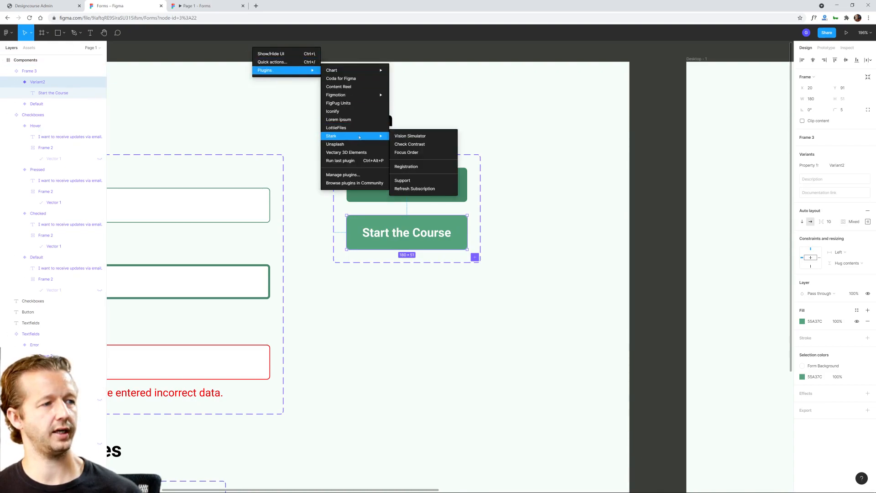
{"action": "left_click", "coordinate": [422, 145]}
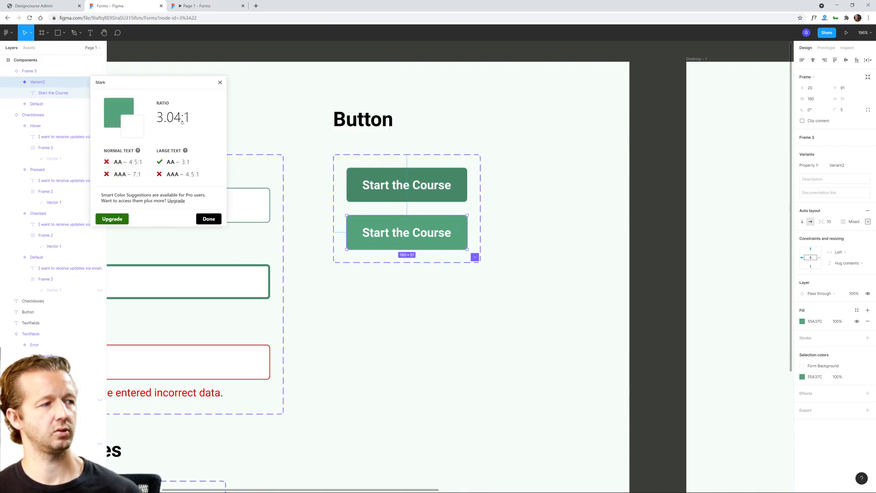
{"action": "left_click", "coordinate": [220, 83]}
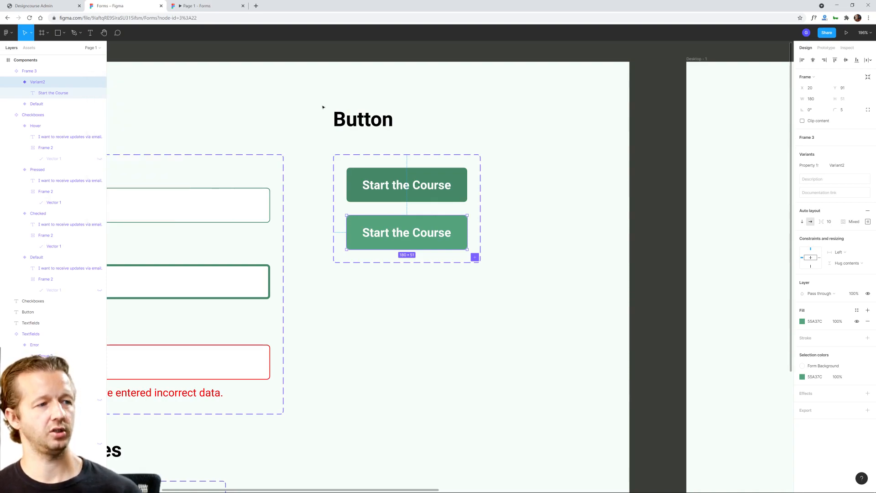
{"action": "left_click", "coordinate": [385, 94]}
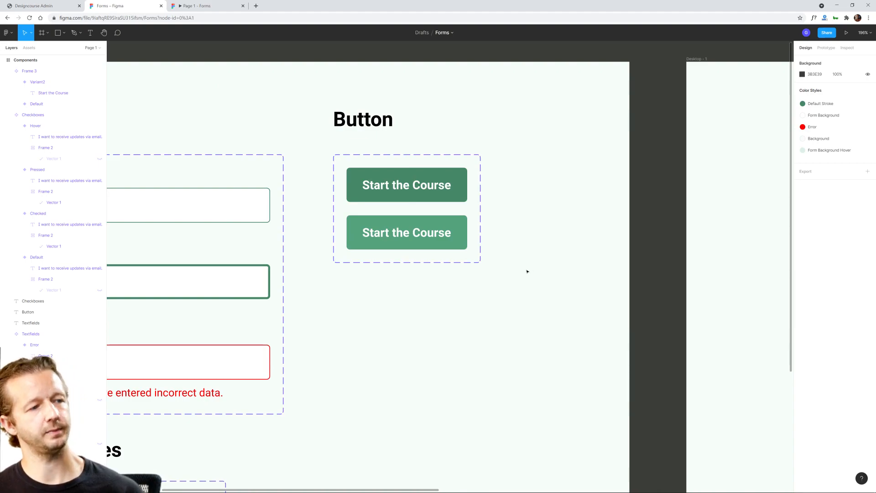
Step: Rename the lighter button variant's Property 1 value to "Hover"
{"action": "double_click", "coordinate": [412, 233]}
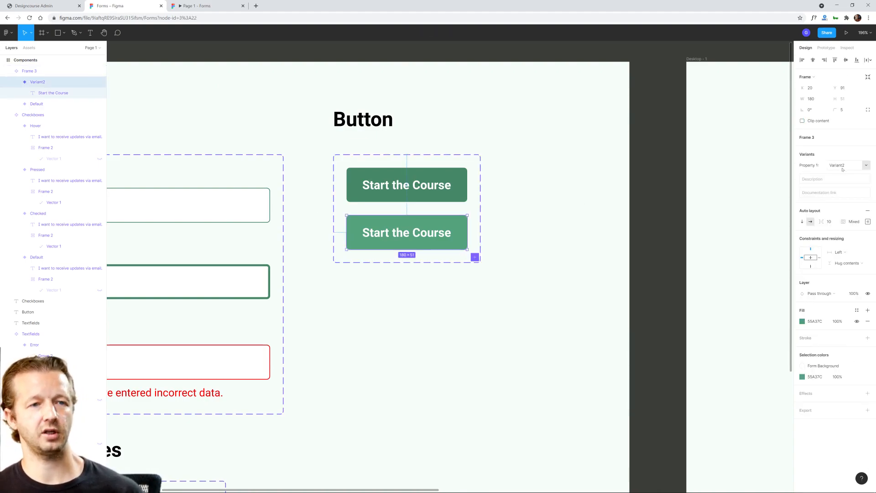
{"action": "left_click", "coordinate": [843, 167]}
{"action": "type", "text": "Hover"}
{"action": "key", "text": "Return"}
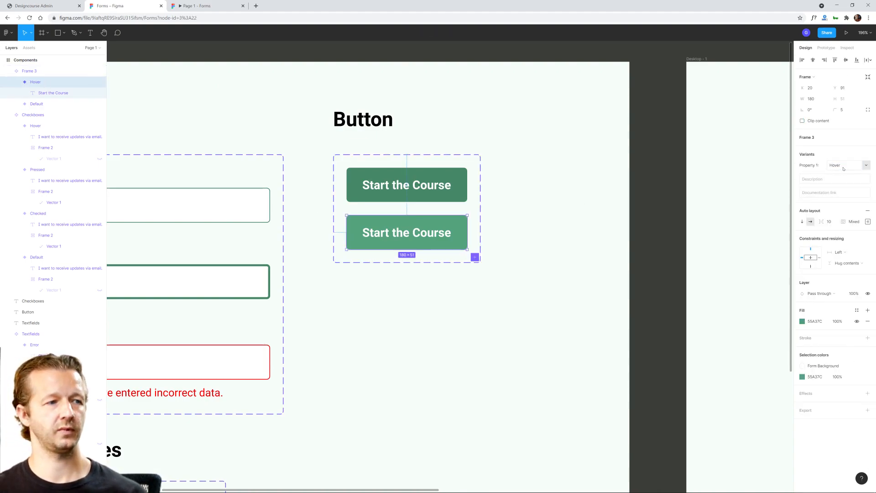
Step: Duplicate the Hover button variant to add a third variant to the set
{"action": "left_click", "coordinate": [483, 322]}
{"action": "left_click", "coordinate": [423, 244]}
{"action": "left_click", "coordinate": [434, 240]}
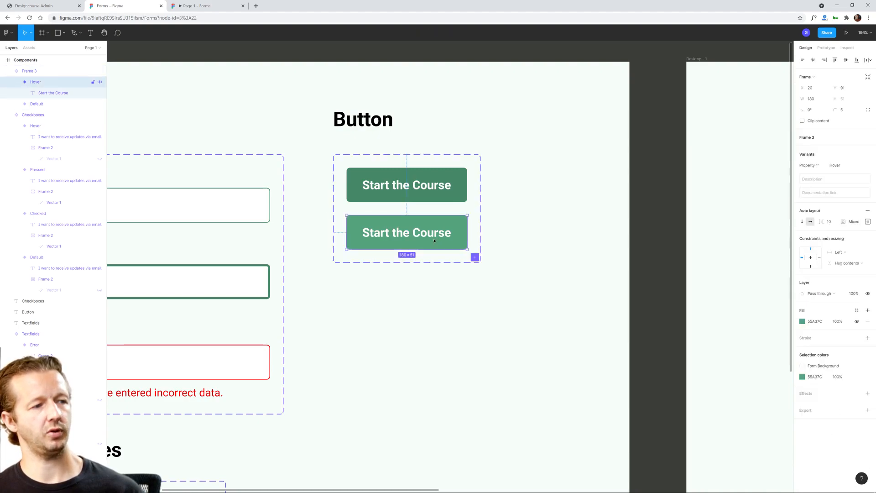
{"action": "key", "text": "ctrl+d"}
{"action": "left_click", "coordinate": [493, 273]}
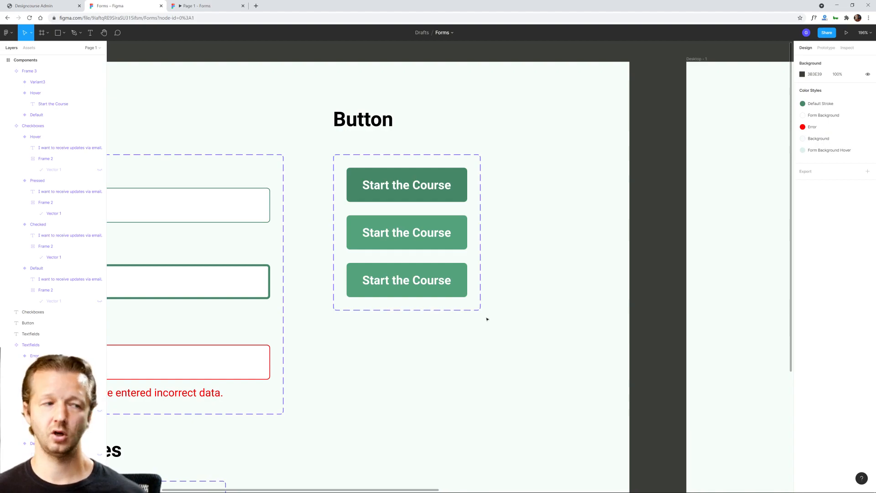
Step: Rename the third button variant's Property 1 value to "Pressed"
{"action": "left_click", "coordinate": [461, 268]}
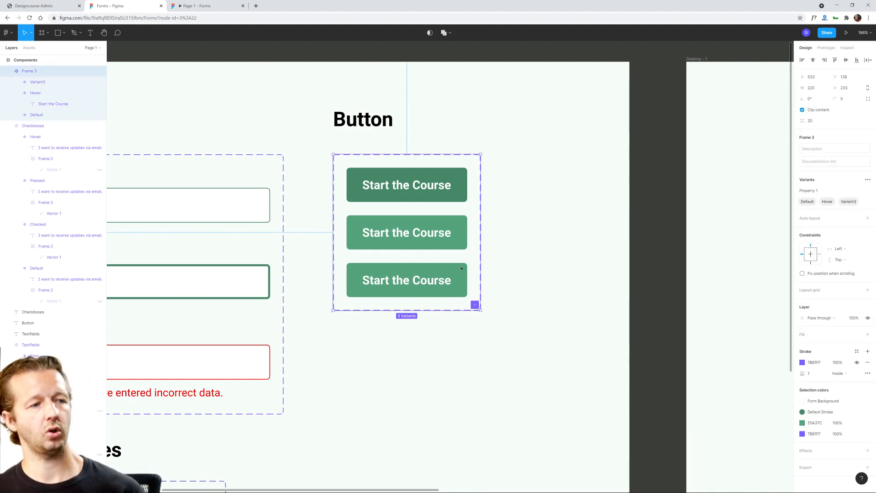
{"action": "left_click", "coordinate": [461, 268]}
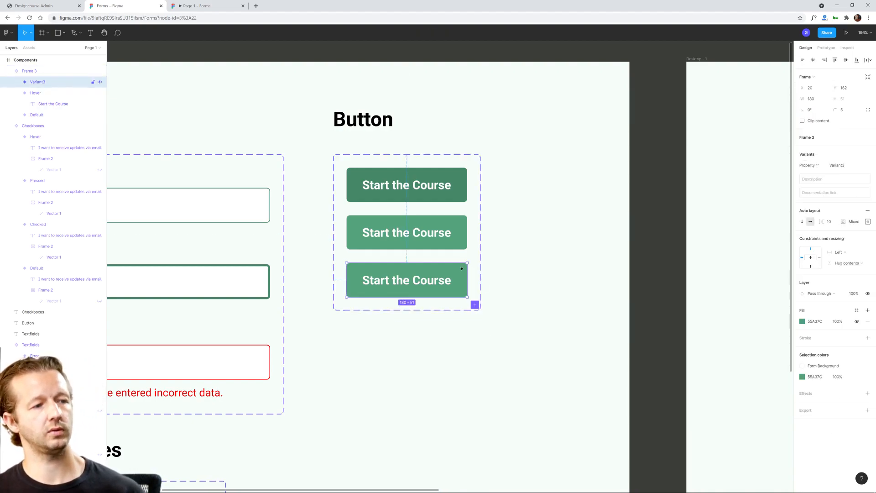
{"action": "left_click", "coordinate": [839, 165]}
{"action": "type", "text": "Pressed"}
{"action": "key", "text": "Return"}
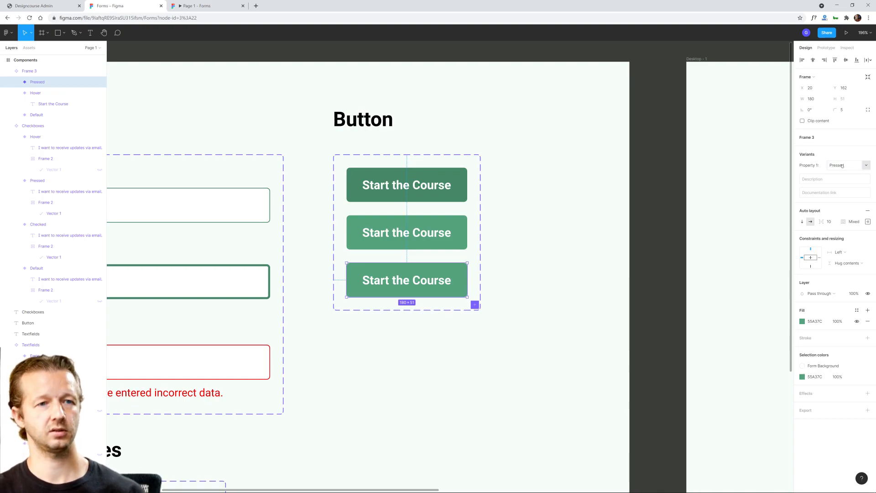
Step: Darken the Pressed button variant's fill to 1F4130
{"action": "left_click", "coordinate": [803, 321]}
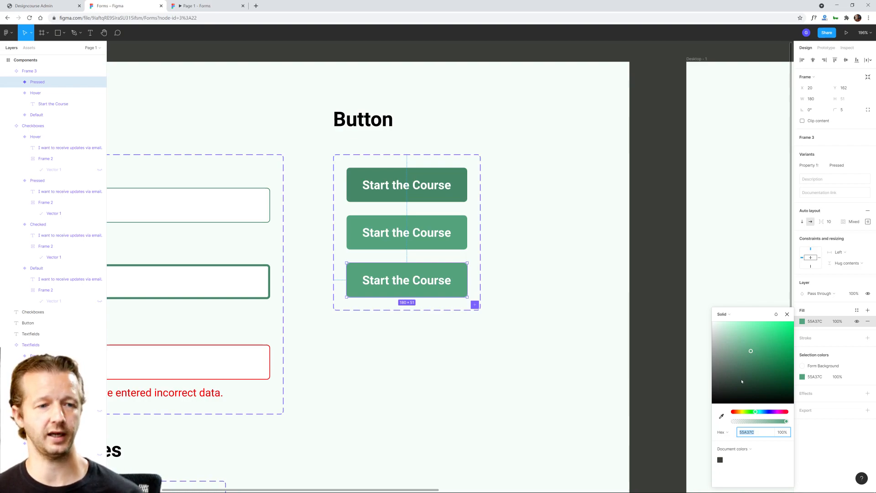
{"action": "left_click_drag", "start_coordinate": [736, 386], "coordinate": [755, 385]}
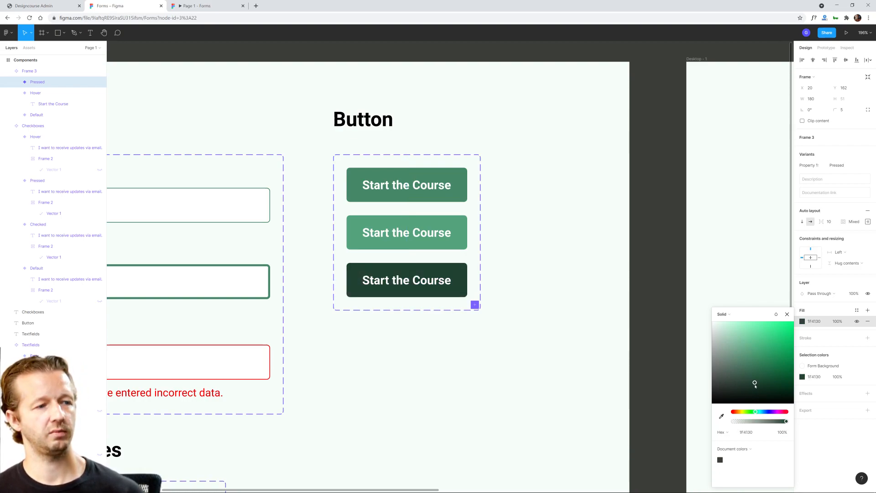
{"action": "left_click", "coordinate": [824, 323]}
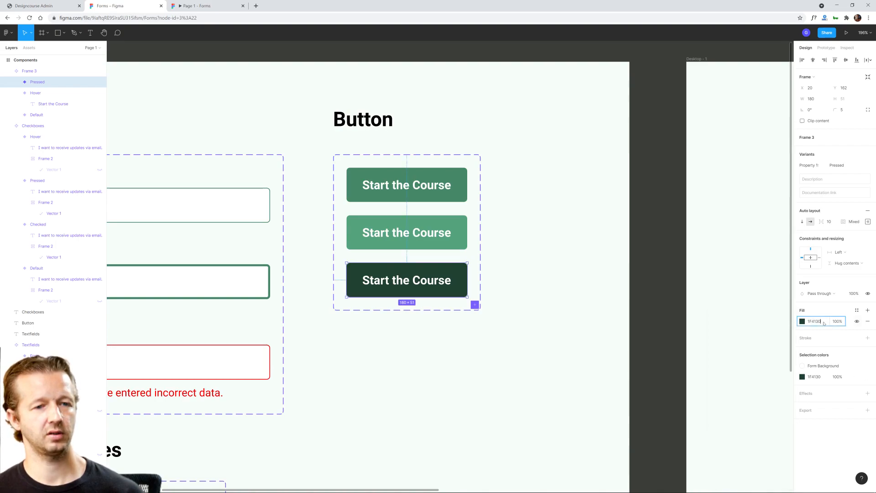
{"action": "left_click", "coordinate": [802, 321]}
{"action": "left_click", "coordinate": [802, 321]}
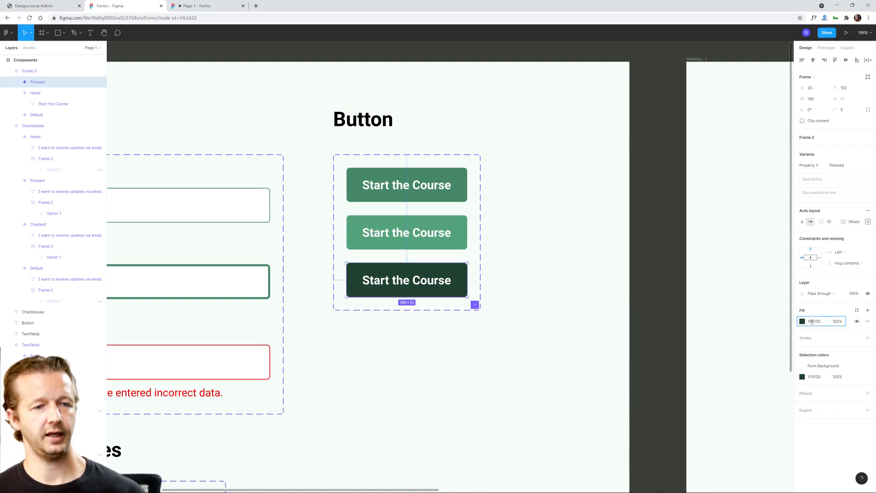
Step: Save the Pressed variant's dark green fill as a new color style named "Pressed Background"
{"action": "left_click", "coordinate": [858, 312]}
{"action": "left_click", "coordinate": [864, 323]}
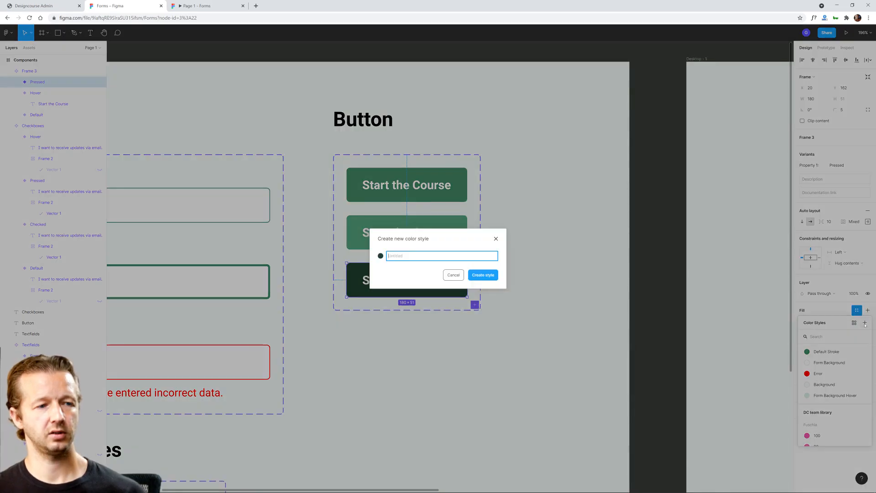
{"action": "type", "text": "Pressed"}
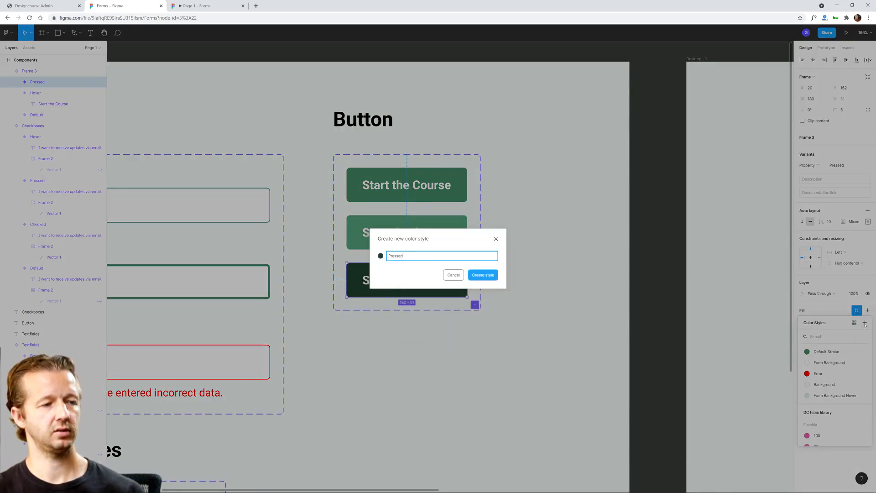
{"action": "type", "text": " Background"}
{"action": "key", "text": "Return"}
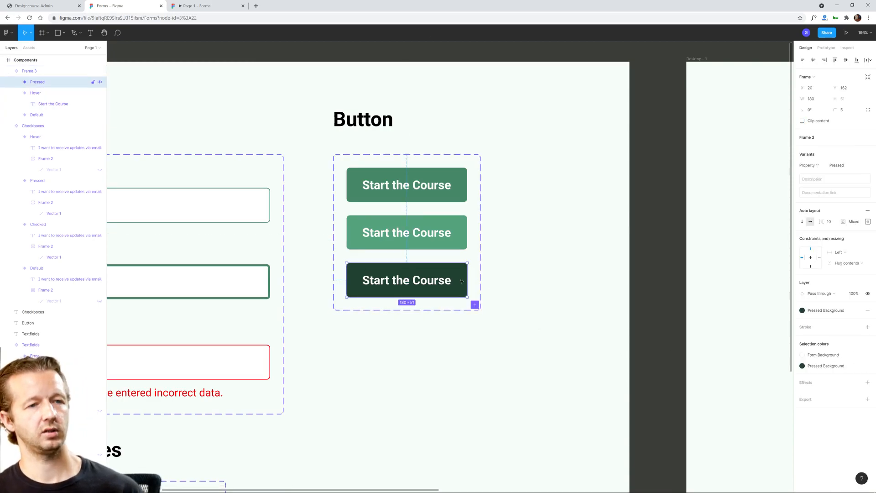
Step: Add a prototype interaction that changes the Default button variant to Hover while hovering
{"action": "left_click", "coordinate": [445, 239]}
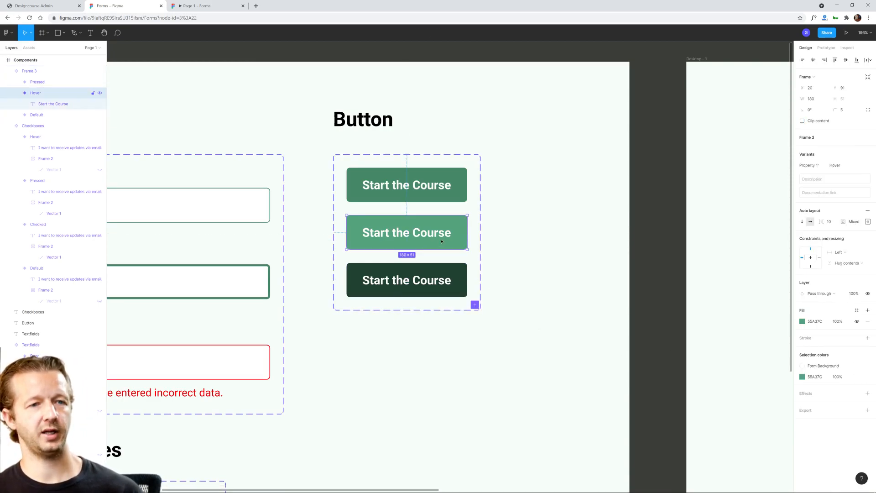
{"action": "left_click", "coordinate": [437, 195]}
{"action": "key", "text": "shift+e"}
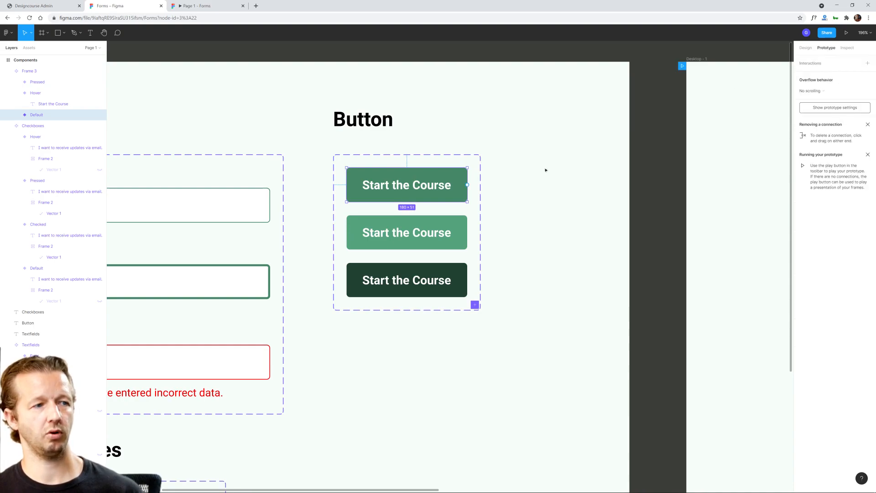
{"action": "left_click_drag", "start_coordinate": [468, 185], "coordinate": [466, 231]}
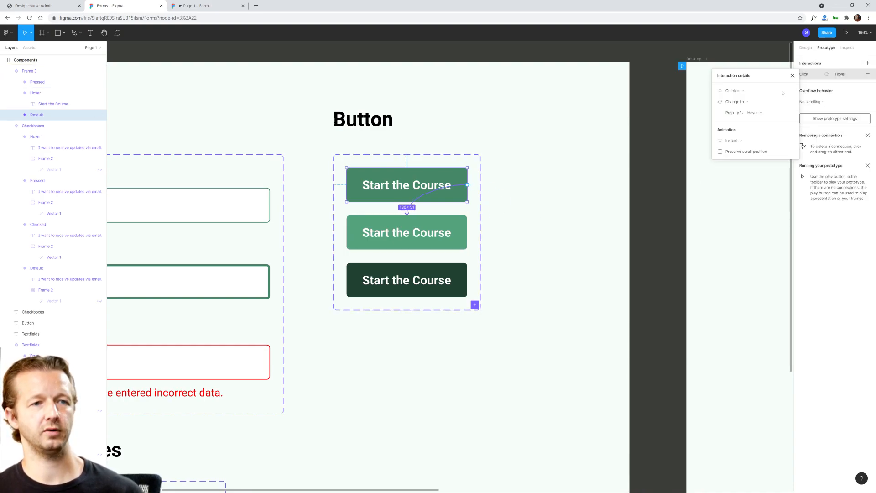
{"action": "left_click", "coordinate": [745, 92]}
{"action": "left_click", "coordinate": [743, 109]}
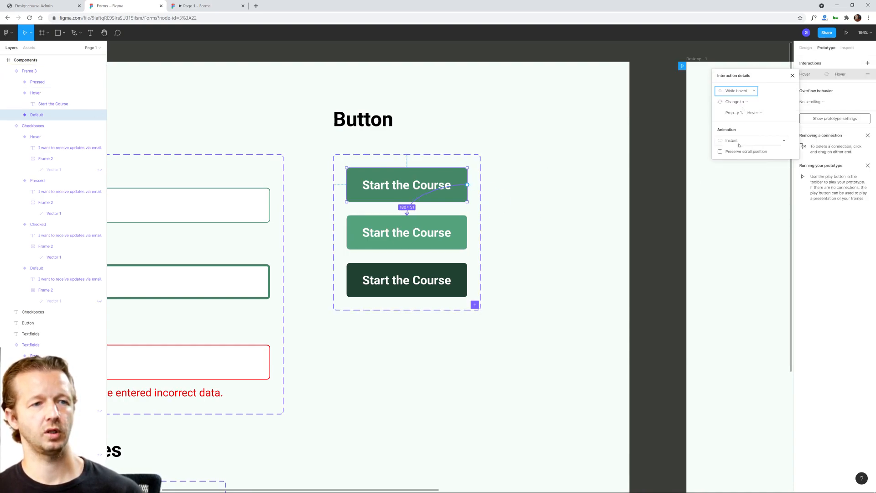
Step: Add a prototype interaction that changes the Hover button variant to Pressed while pressing
{"action": "left_click", "coordinate": [451, 230]}
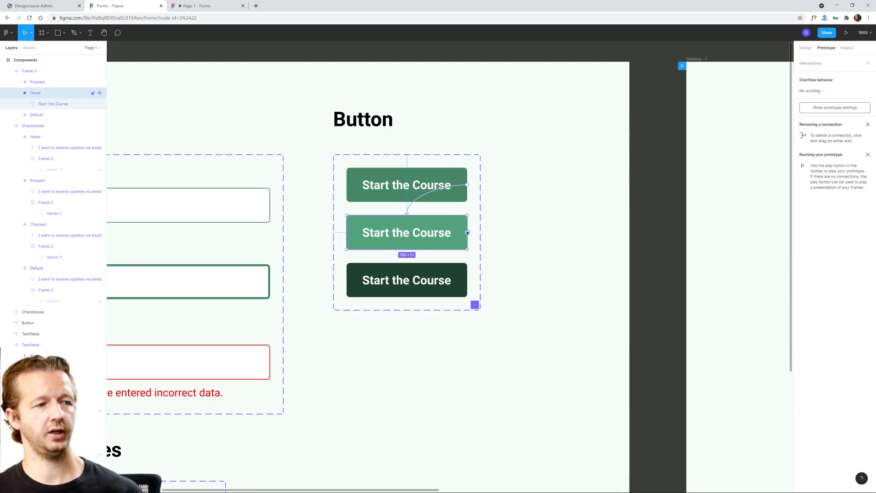
{"action": "left_click_drag", "start_coordinate": [449, 269], "coordinate": [449, 270]}
{"action": "left_click", "coordinate": [733, 91]}
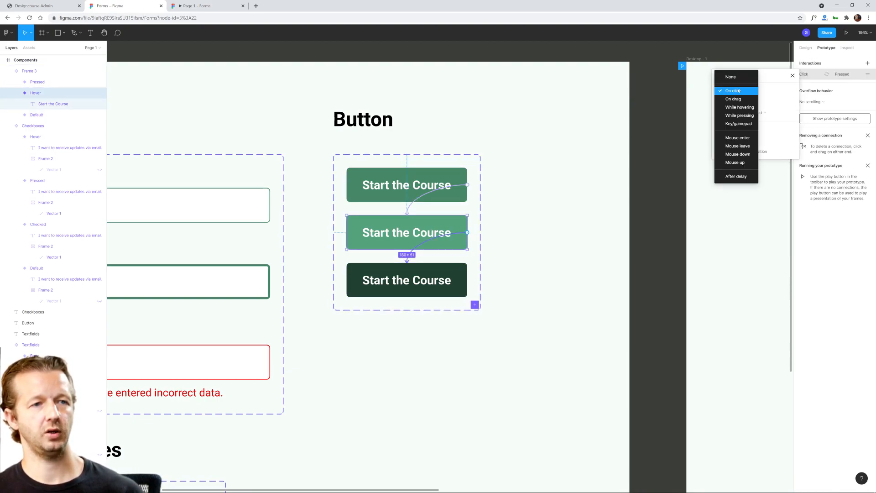
{"action": "left_click", "coordinate": [740, 116]}
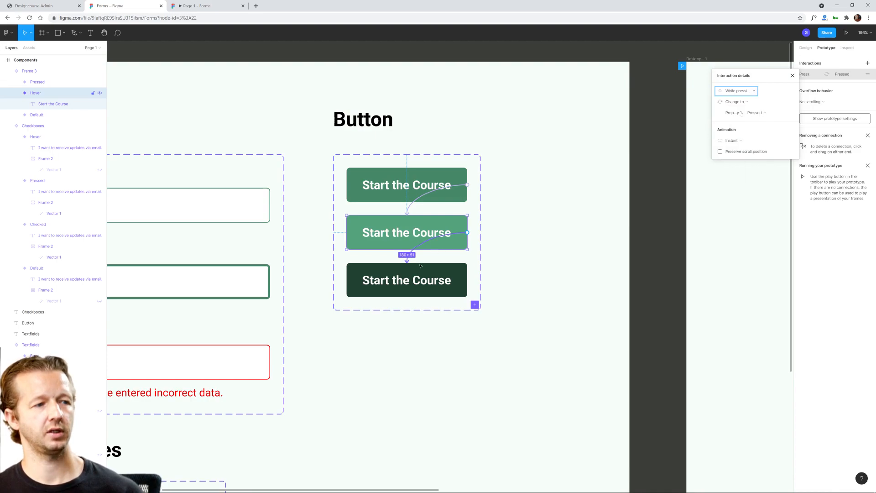
Step: Add a prototype interaction that changes the Pressed button variant to Default on mouse up
{"action": "left_click", "coordinate": [430, 277]}
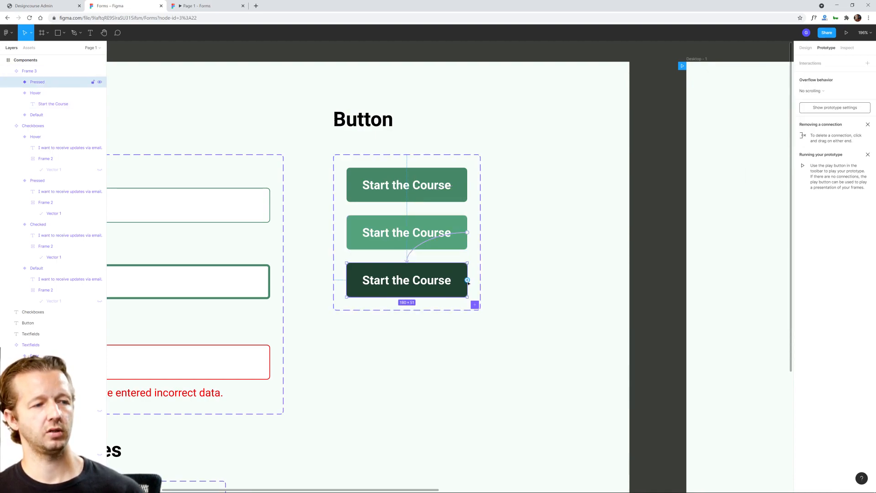
{"action": "left_click_drag", "start_coordinate": [467, 280], "coordinate": [435, 193]}
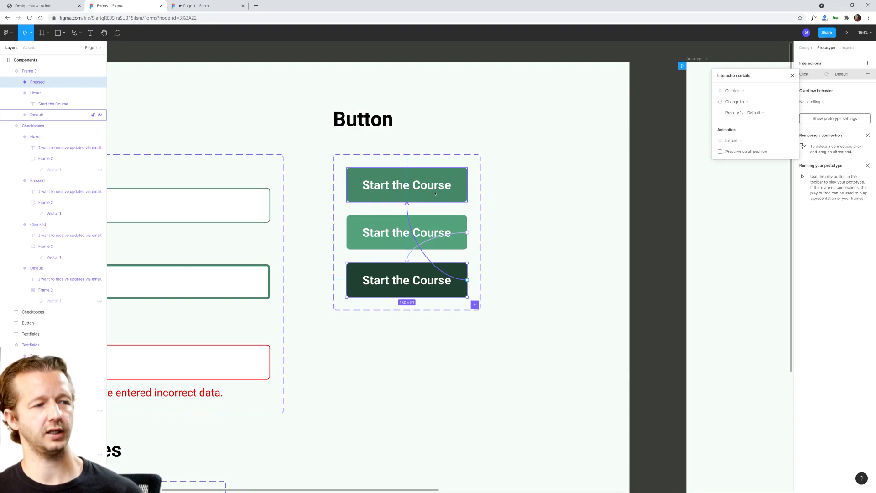
{"action": "left_click", "coordinate": [737, 89]}
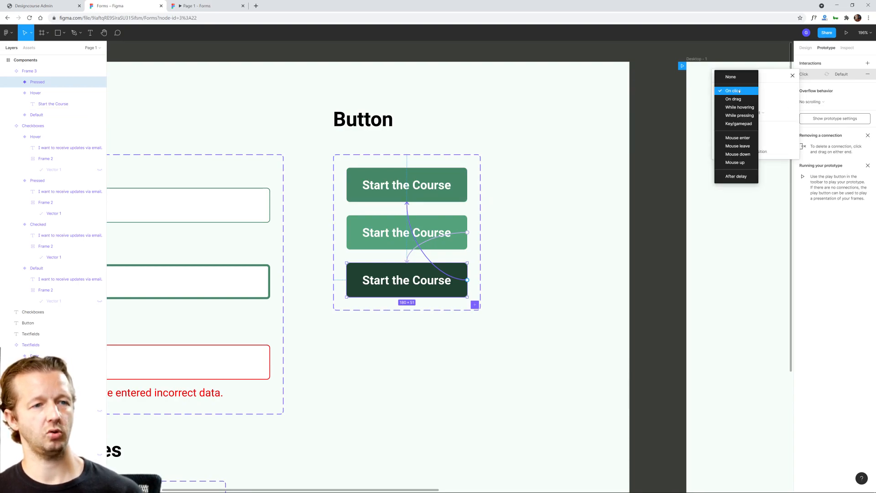
{"action": "left_click", "coordinate": [735, 162]}
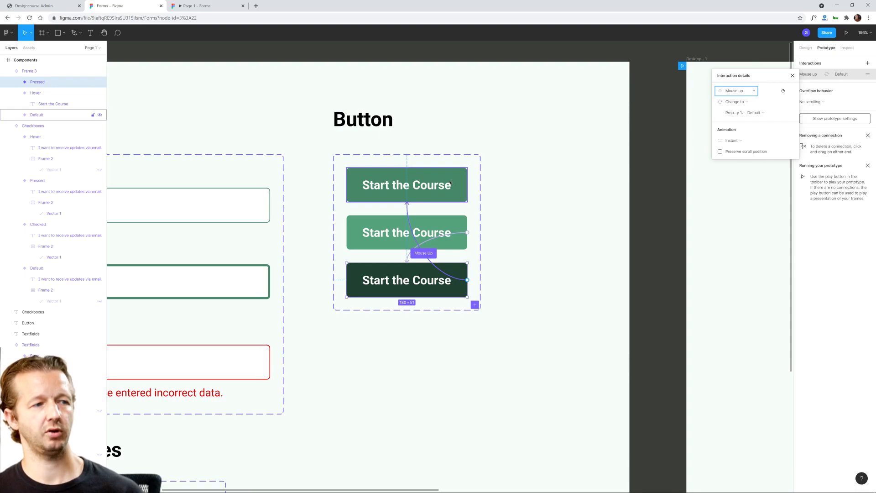
{"action": "left_click", "coordinate": [554, 218]}
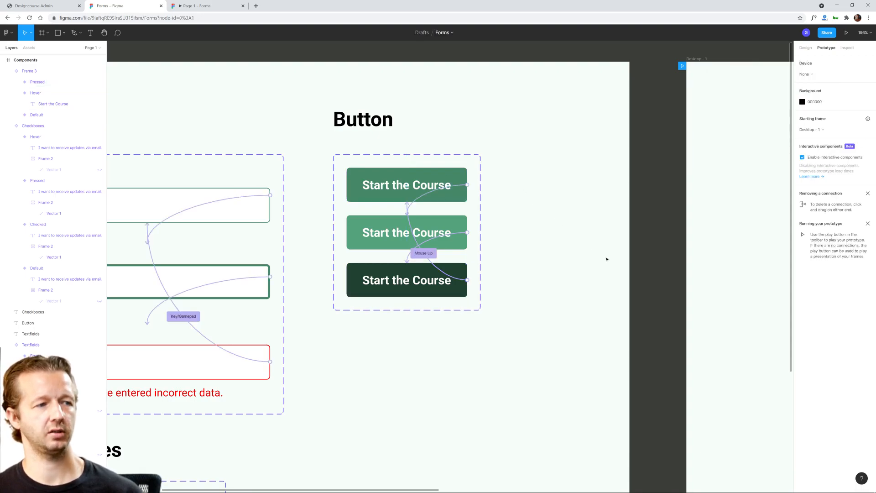
Step: Rename the component set holding the three "Start the Course" variants to "Button"
{"action": "scroll", "coordinate": [607, 259], "scroll_direction": "down", "scroll_amount": 3}
{"action": "left_click_drag", "start_coordinate": [659, 264], "coordinate": [467, 170]}
{"action": "left_click_drag", "start_coordinate": [527, 229], "coordinate": [483, 237]}
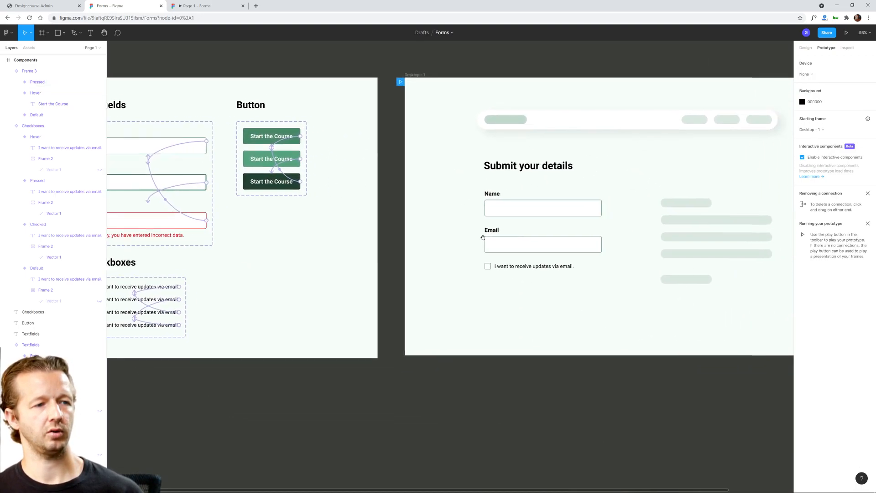
{"action": "scroll", "coordinate": [483, 237], "scroll_direction": "right", "scroll_amount": 2}
{"action": "scroll", "coordinate": [516, 256], "scroll_direction": "up", "scroll_amount": 3}
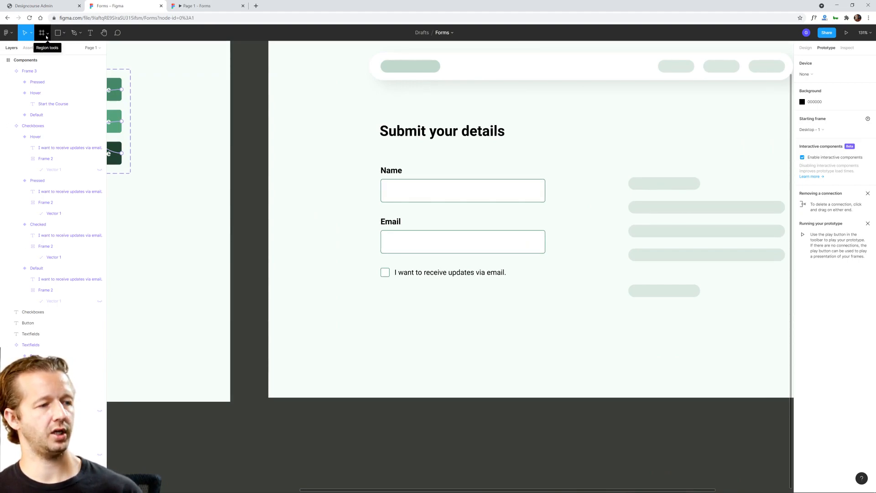
{"action": "left_click", "coordinate": [26, 49]}
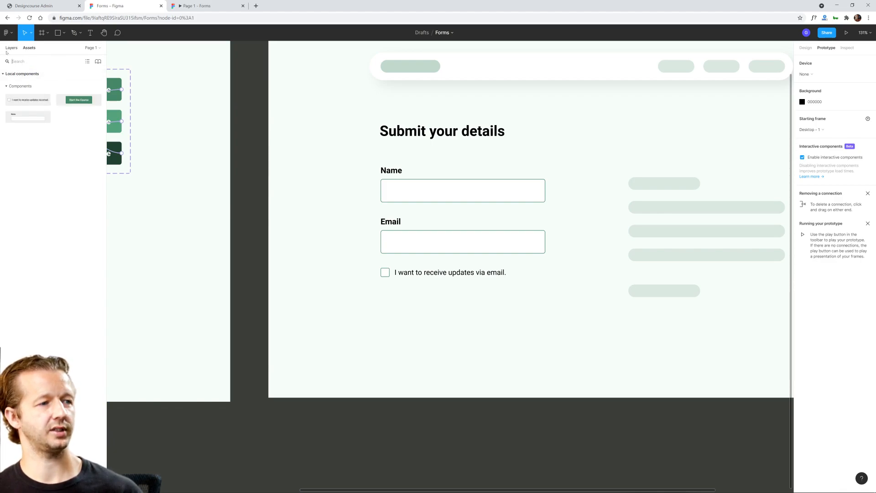
{"action": "left_click_drag", "start_coordinate": [217, 117], "coordinate": [442, 170]}
{"action": "left_click", "coordinate": [273, 123]}
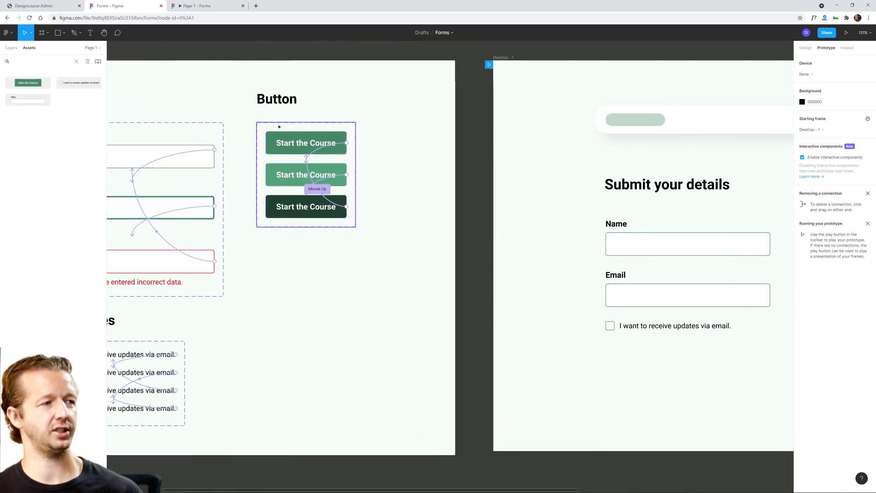
{"action": "left_click", "coordinate": [12, 48]}
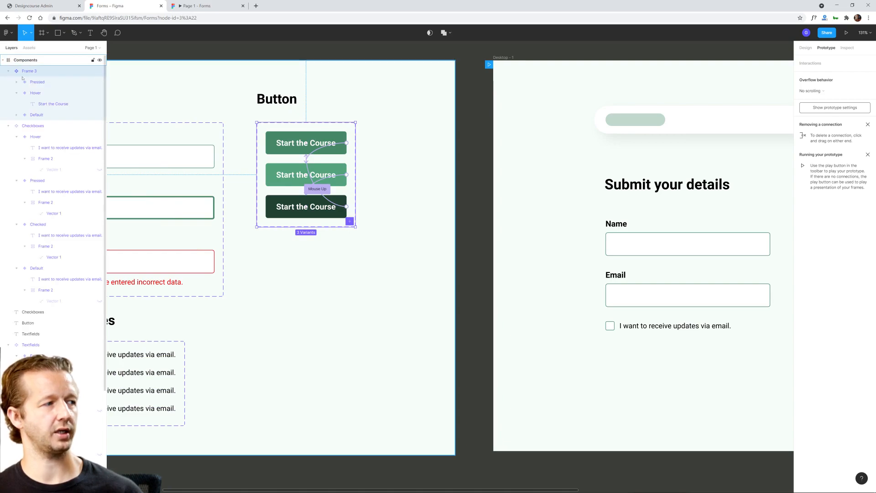
{"action": "double_click", "coordinate": [35, 73]}
{"action": "type", "text": "Button"}
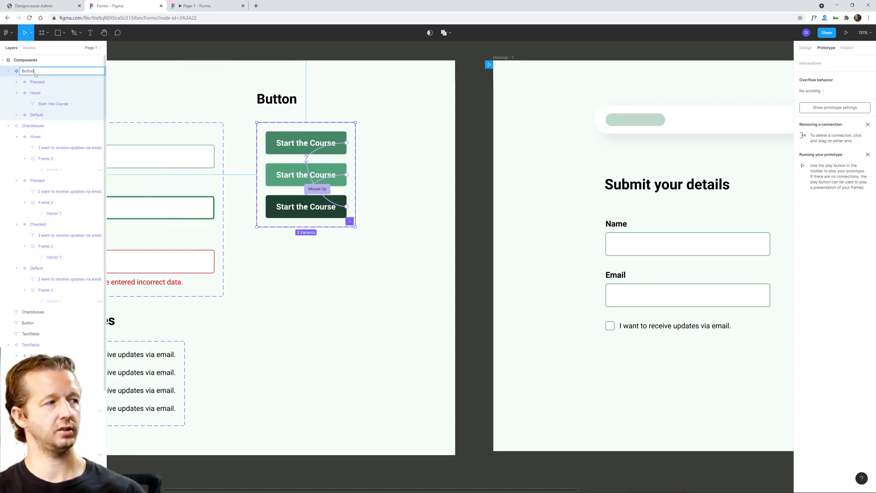
{"action": "key", "text": "Return"}
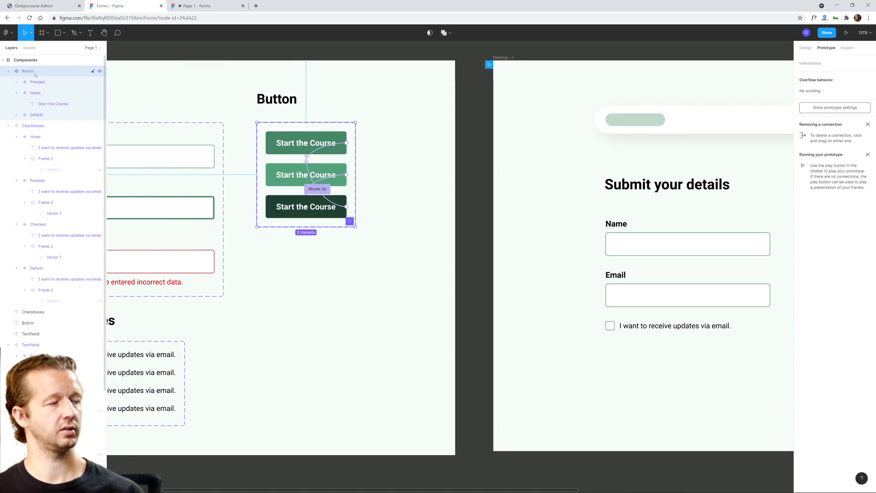
Step: Place an instance of the Button component below the checkbox in the "Submit your details" form, aligned with the form's left edge
{"action": "left_click", "coordinate": [29, 48]}
{"action": "left_click", "coordinate": [453, 186]}
{"action": "left_click_drag", "start_coordinate": [454, 185], "coordinate": [172, 146]}
{"action": "left_click_drag", "start_coordinate": [27, 84], "coordinate": [281, 330]}
{"action": "left_click", "coordinate": [379, 331]}
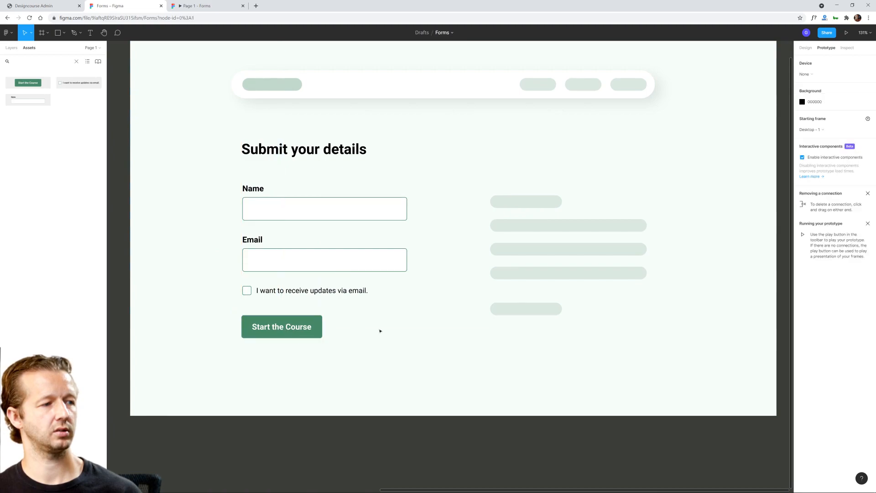
Step: Nudge the "I want to receive updates via email." checkbox slightly up, closer to the Email field
{"action": "left_click", "coordinate": [285, 294]}
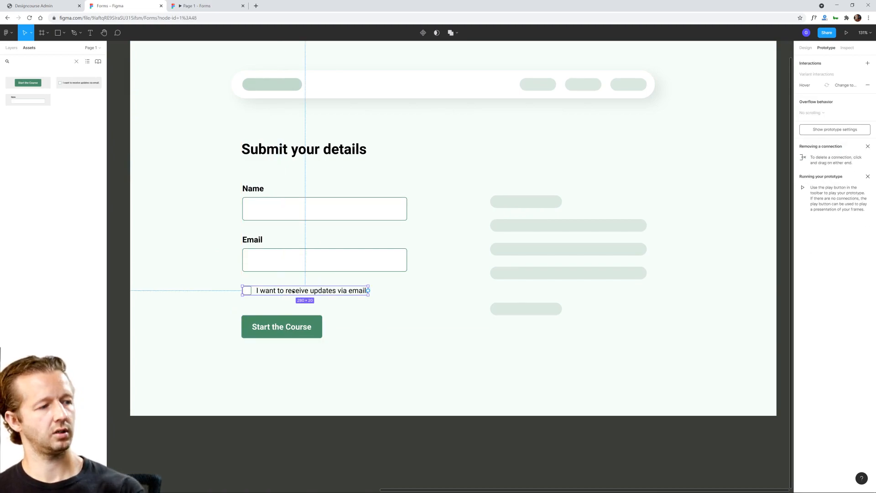
{"action": "key", "text": "Up"}
{"action": "key", "text": "Up"}
{"action": "key", "text": "Up"}
{"action": "key", "text": "Up"}
{"action": "key", "text": "Up"}
{"action": "key", "text": "Up"}
{"action": "key", "text": "Up"}
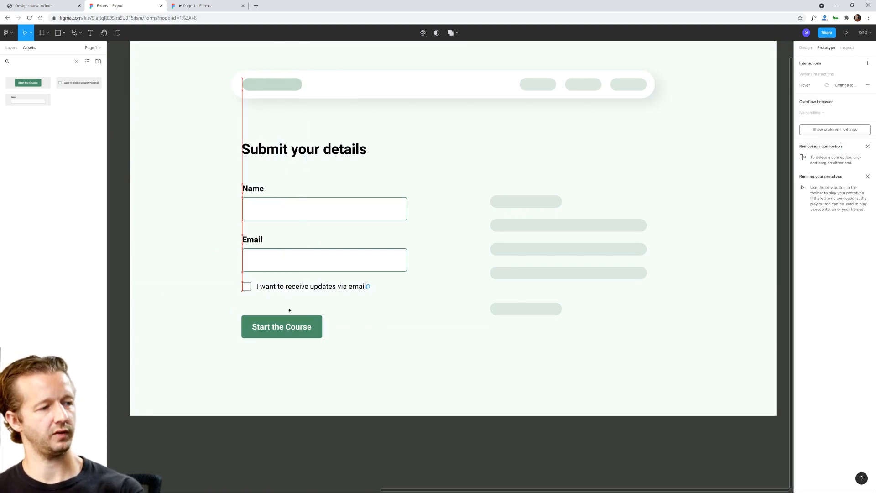
{"action": "left_click", "coordinate": [186, 294]}
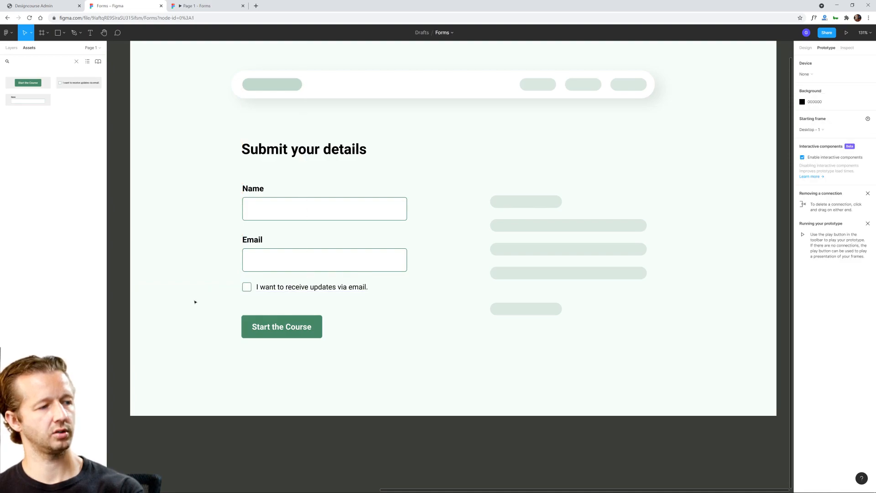
{"action": "left_click", "coordinate": [273, 328]}
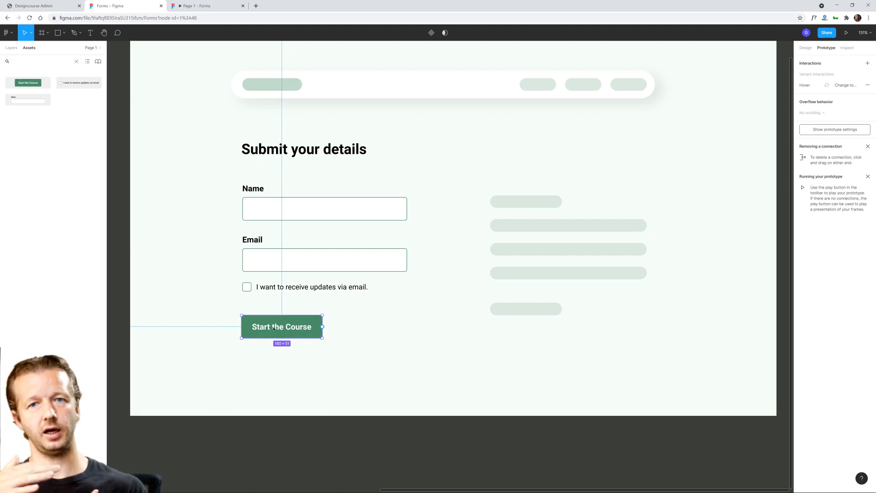
{"action": "left_click", "coordinate": [274, 307]}
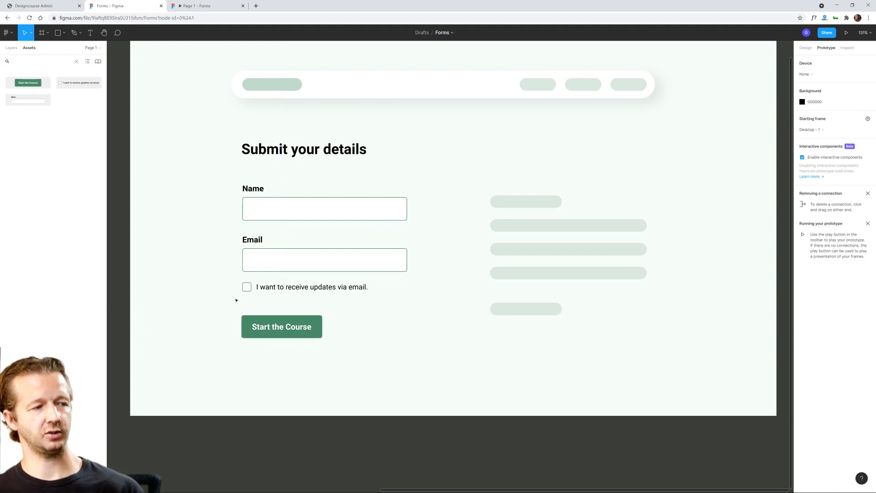
{"action": "left_click", "coordinate": [276, 324]}
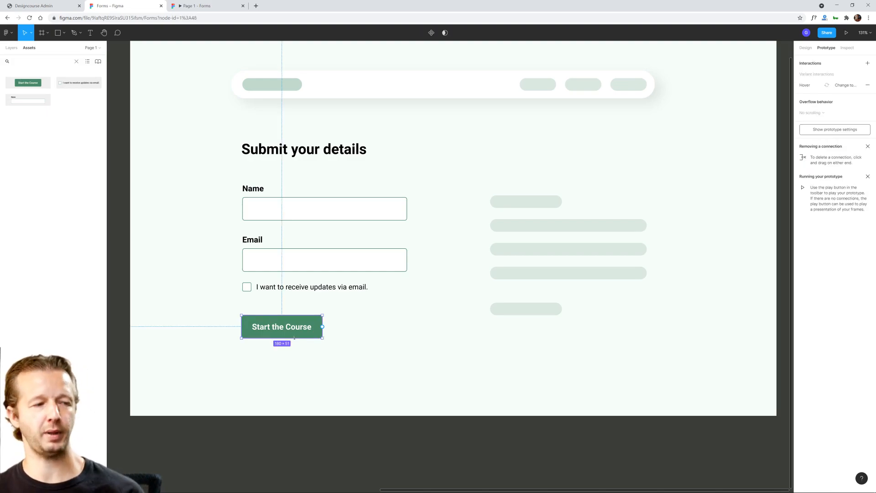
Step: Switch to the running prototype and test the button, the checkbox and the Name field's focus, error and reset interactions
{"action": "left_click", "coordinate": [206, 5]}
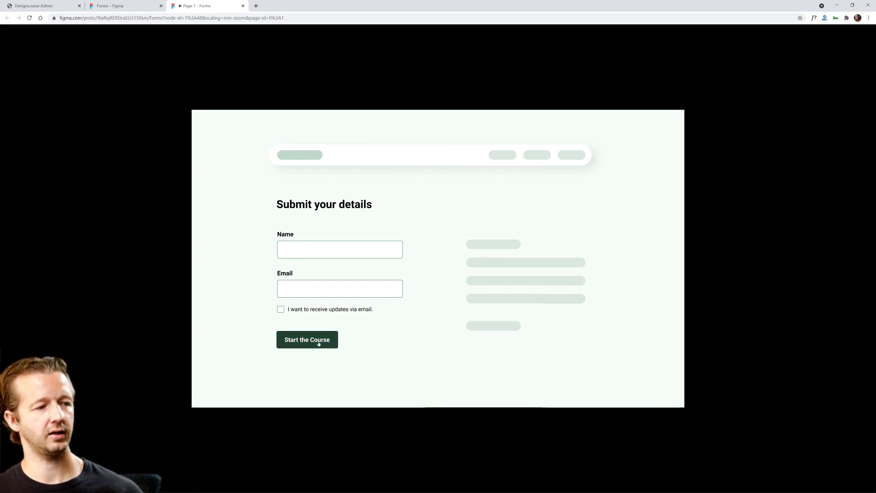
{"action": "left_click", "coordinate": [280, 310]}
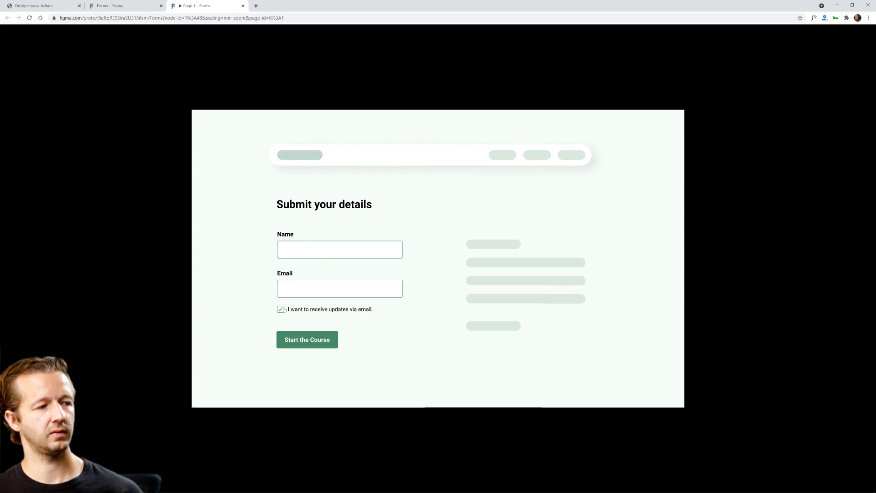
{"action": "left_click", "coordinate": [301, 248]}
{"action": "left_click", "coordinate": [338, 252]}
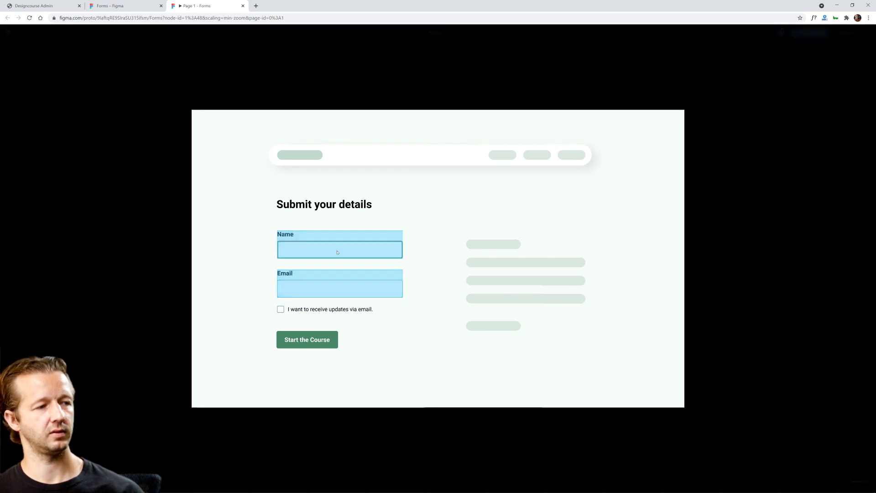
{"action": "key", "text": "Return"}
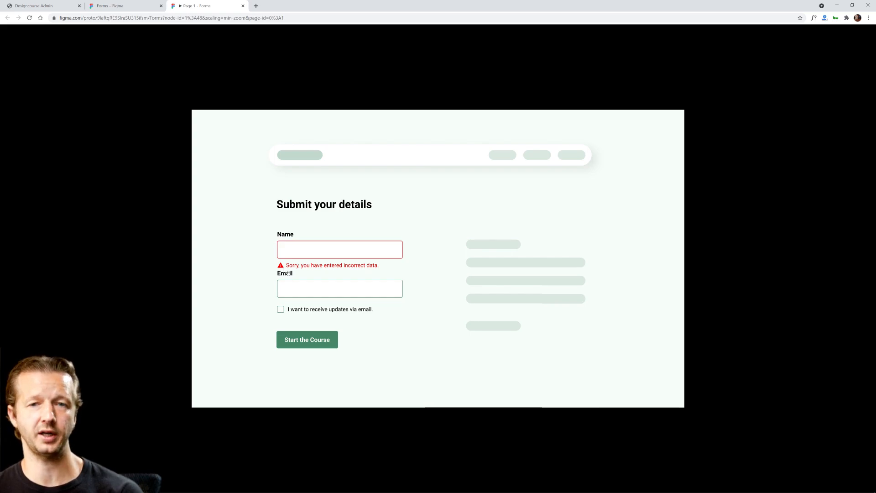
{"action": "left_click", "coordinate": [304, 253]}
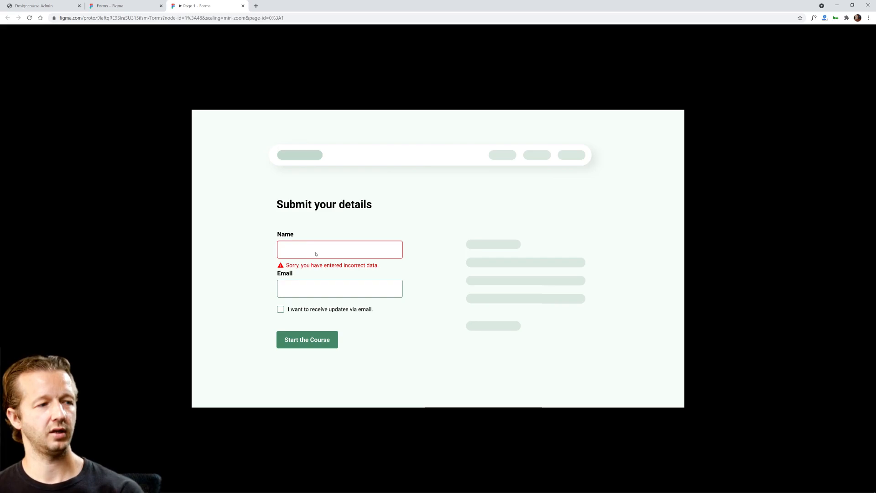
{"action": "left_click", "coordinate": [315, 253]}
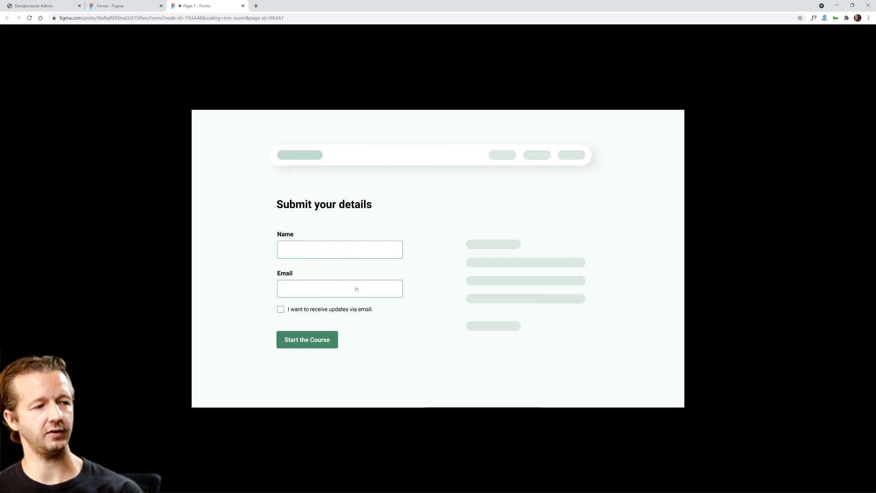
{"action": "left_click", "coordinate": [428, 348]}
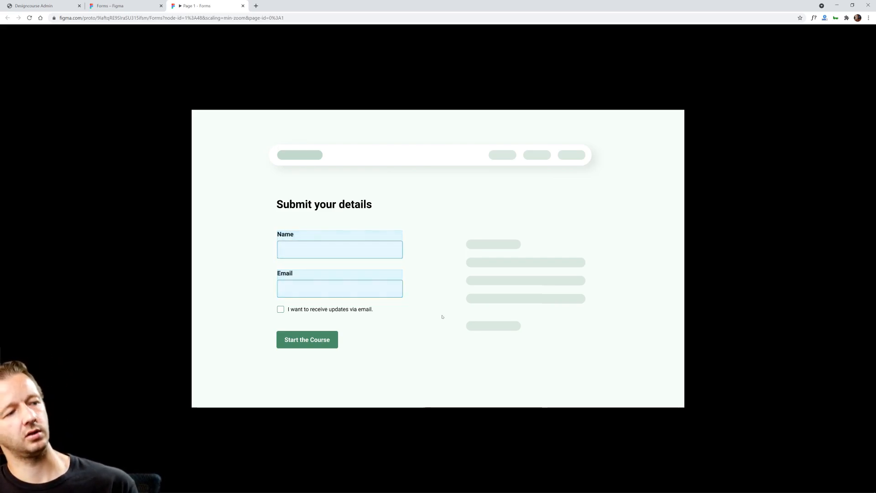